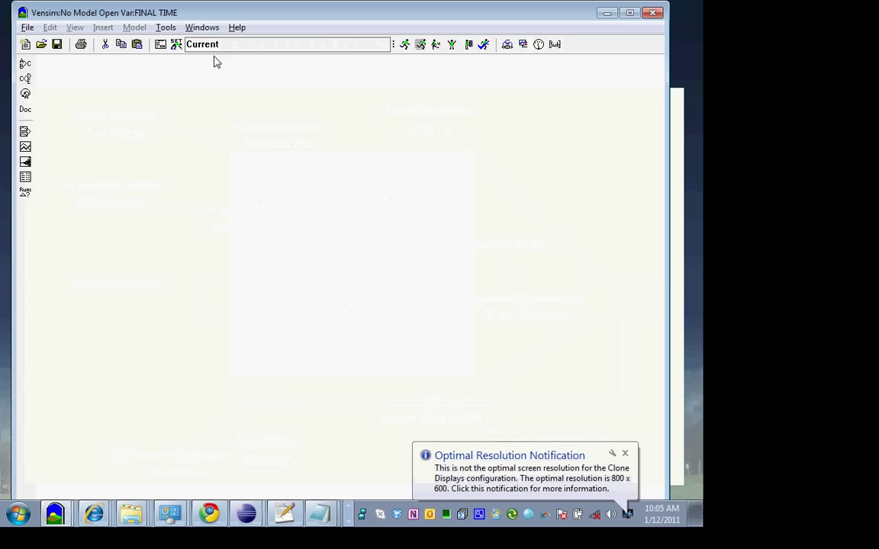
- Review the lecture slides on the basic model structure, scenario results, mathematical notation and key parameters of infectious disease models
{"action": "key", "text": "Page_Down"}
{"action": "key", "text": "Page_Down"}
{"action": "key", "text": "Page_Down"}
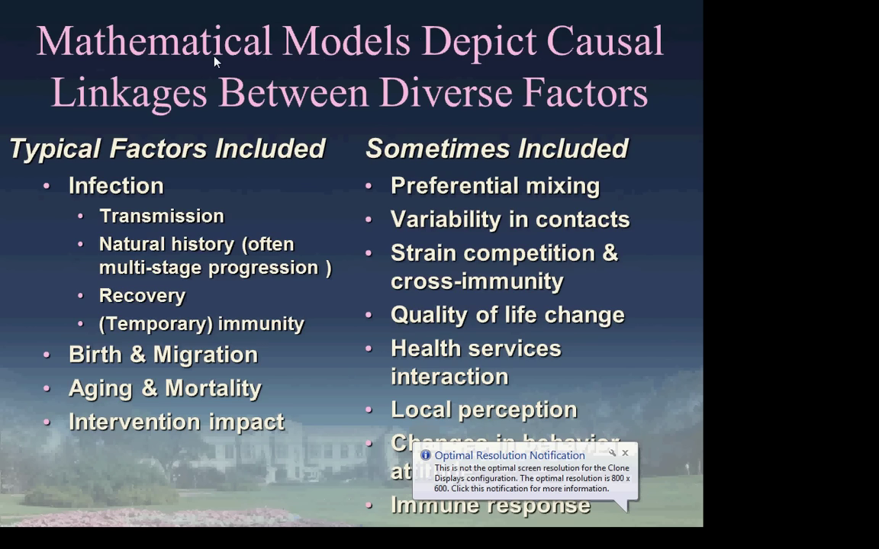
{"action": "key", "text": "Page_Down"}
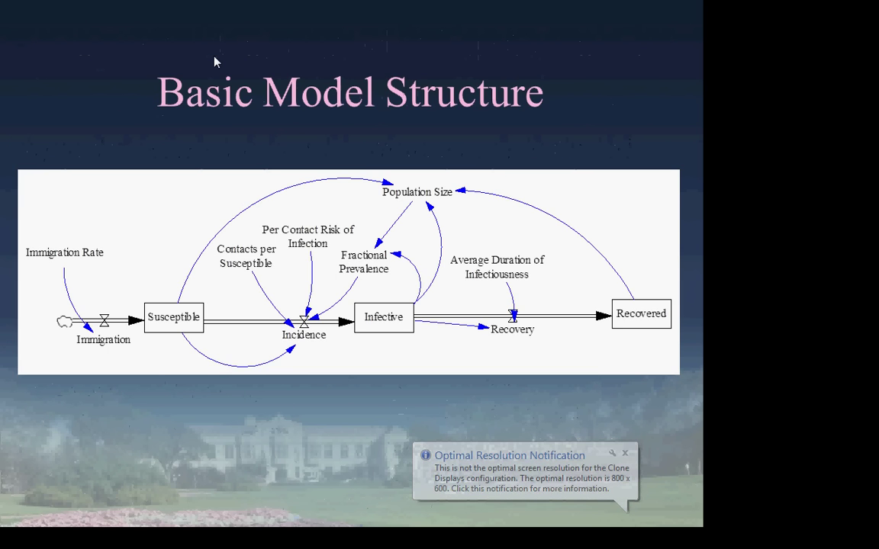
{"action": "key", "text": "Page_Down"}
{"action": "key", "text": "Page_Up"}
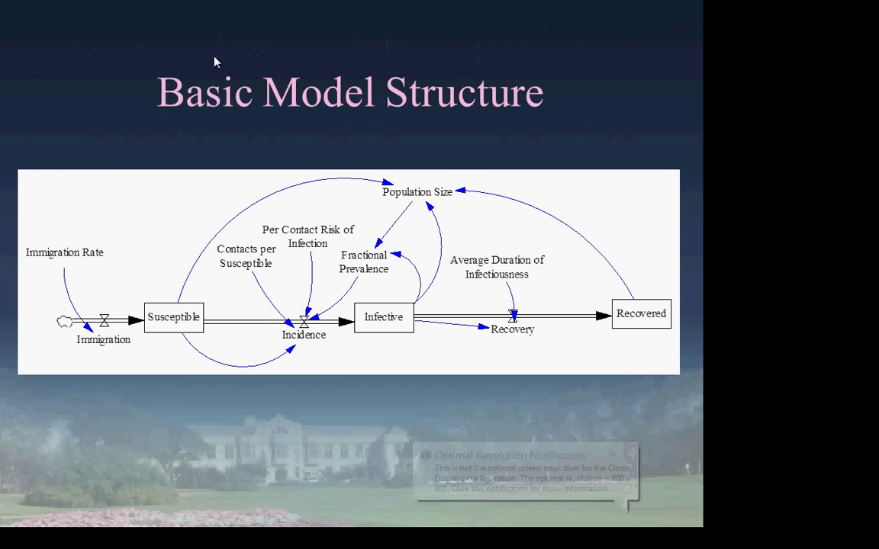
{"action": "key", "text": "Page_Down"}
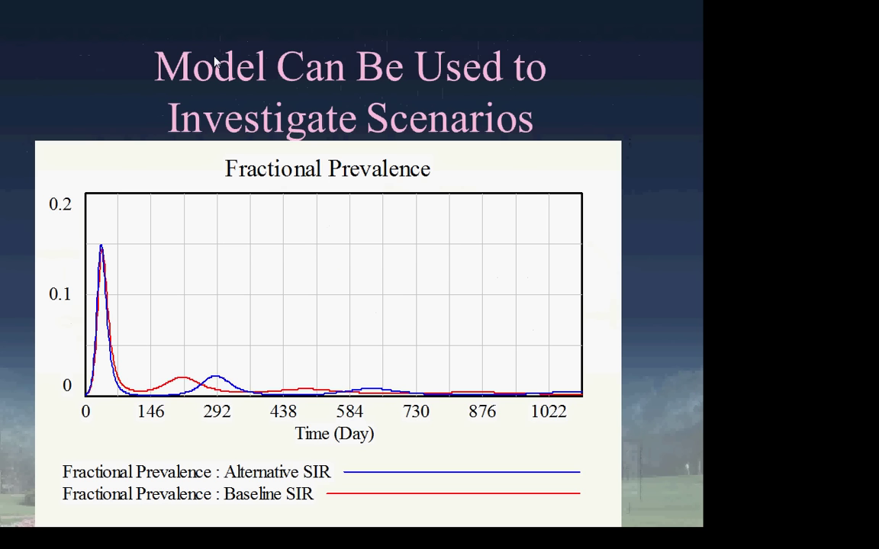
{"action": "key", "text": "Page_Up"}
{"action": "key", "text": "Page_Up"}
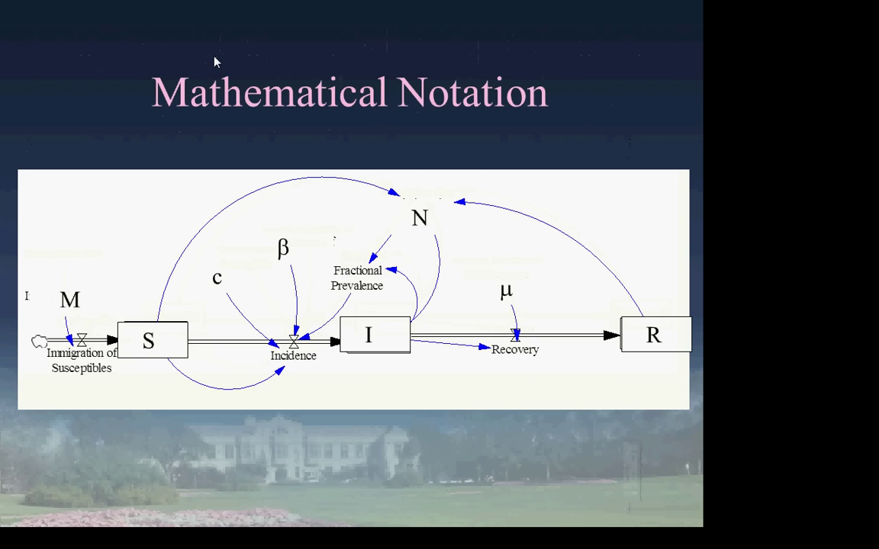
{"action": "key", "text": "Page_Up"}
{"action": "key", "text": "Page_Up"}
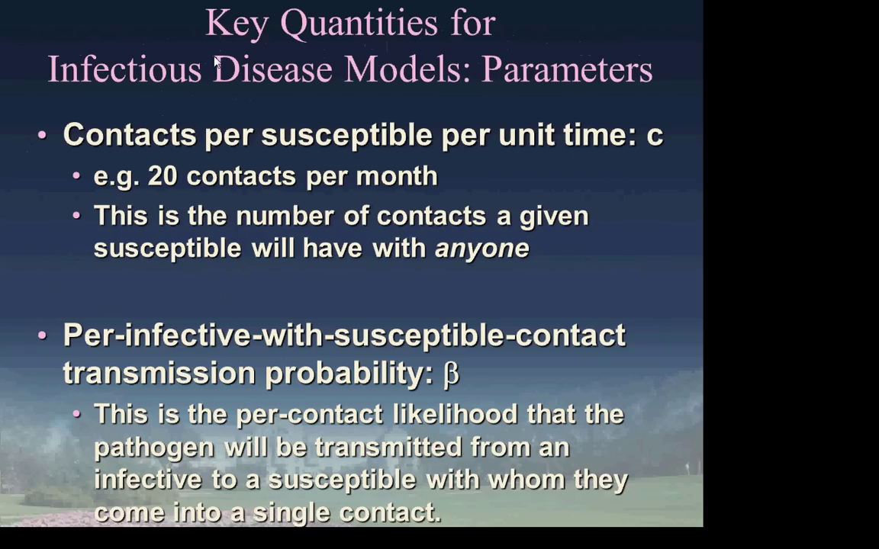
- Switch to Vensim and create a new model with time bounds 0 to 100, time step 1 and Month as time unit
{"action": "key", "text": "alt+Tab"}
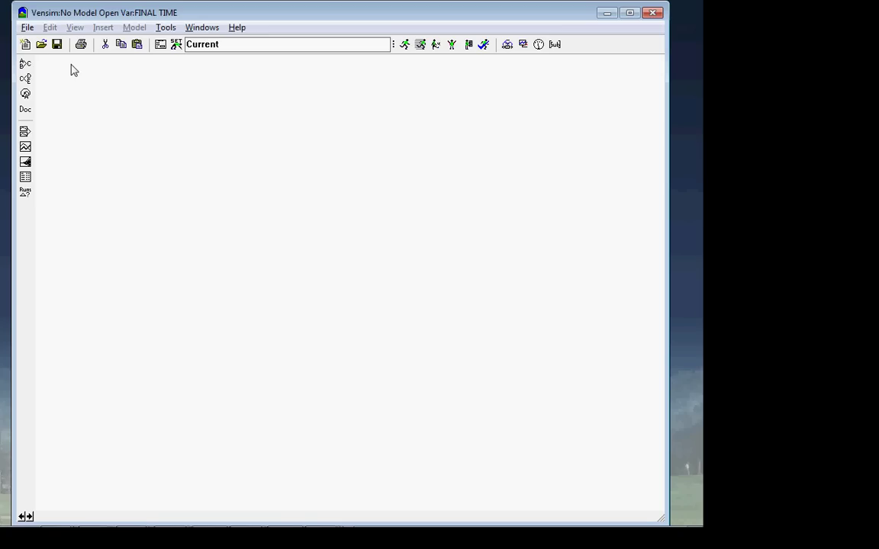
{"action": "left_click", "coordinate": [29, 29]}
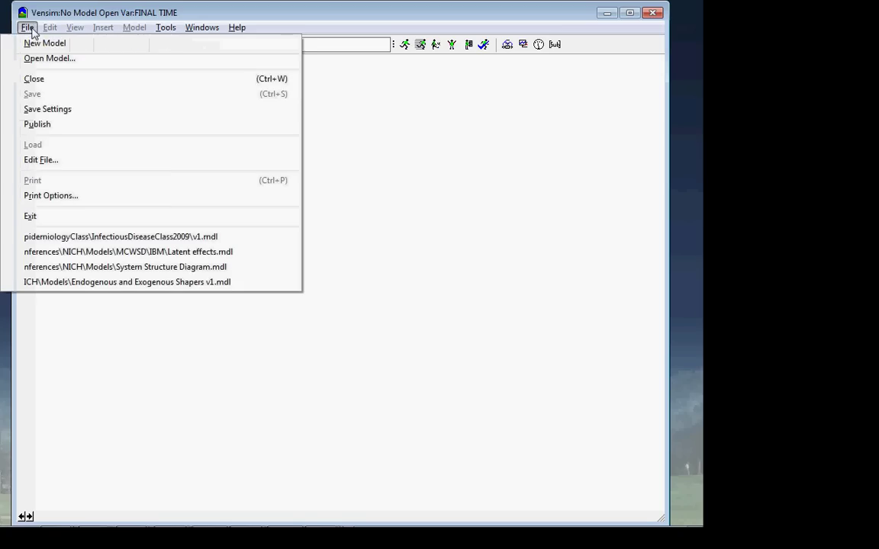
{"action": "left_click", "coordinate": [159, 4]}
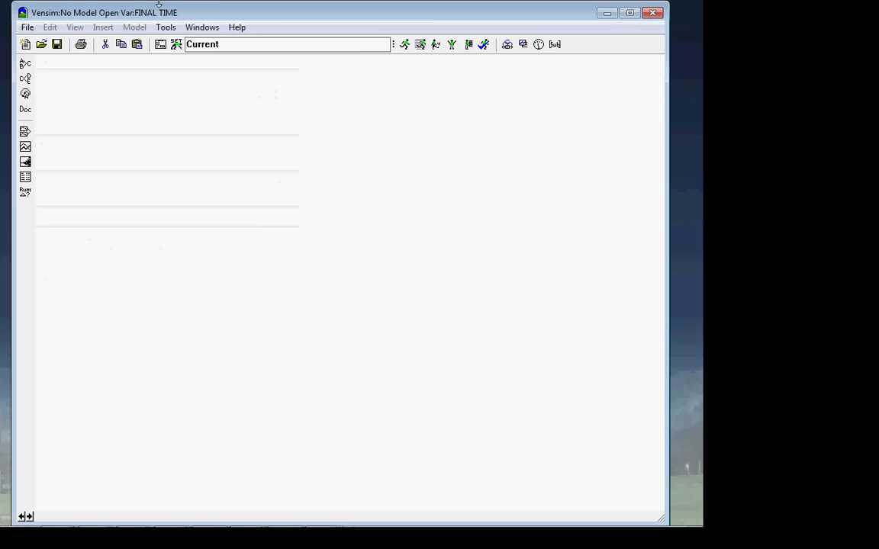
{"action": "left_click", "coordinate": [28, 29]}
{"action": "left_click", "coordinate": [44, 45]}
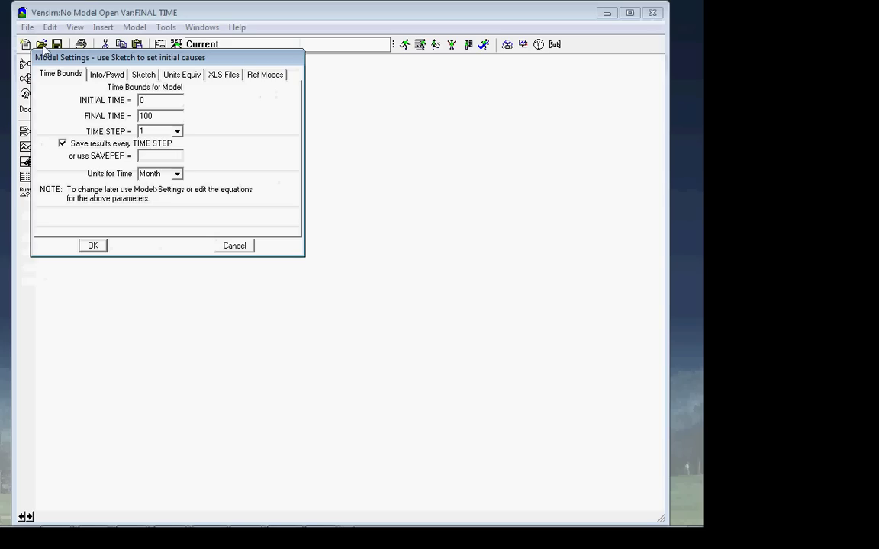
{"action": "left_click", "coordinate": [163, 177]}
{"action": "left_click", "coordinate": [177, 174]}
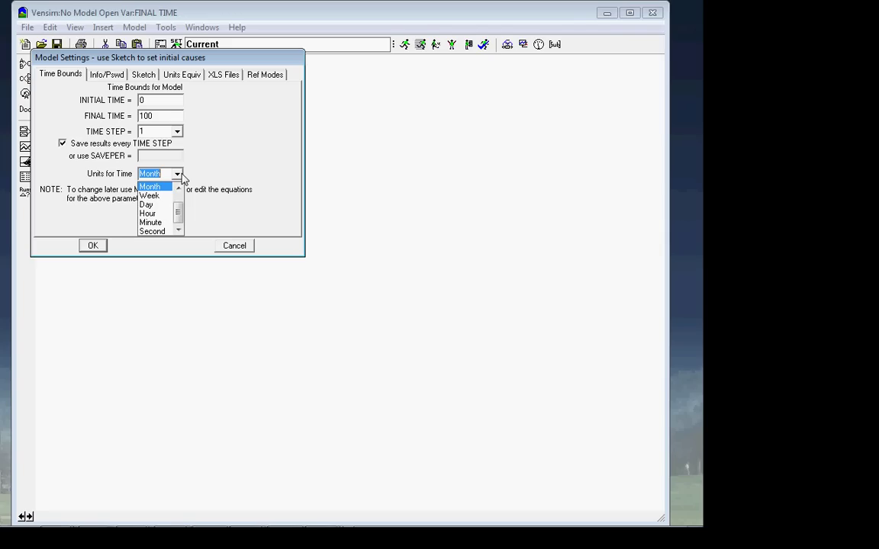
{"action": "left_click", "coordinate": [104, 226]}
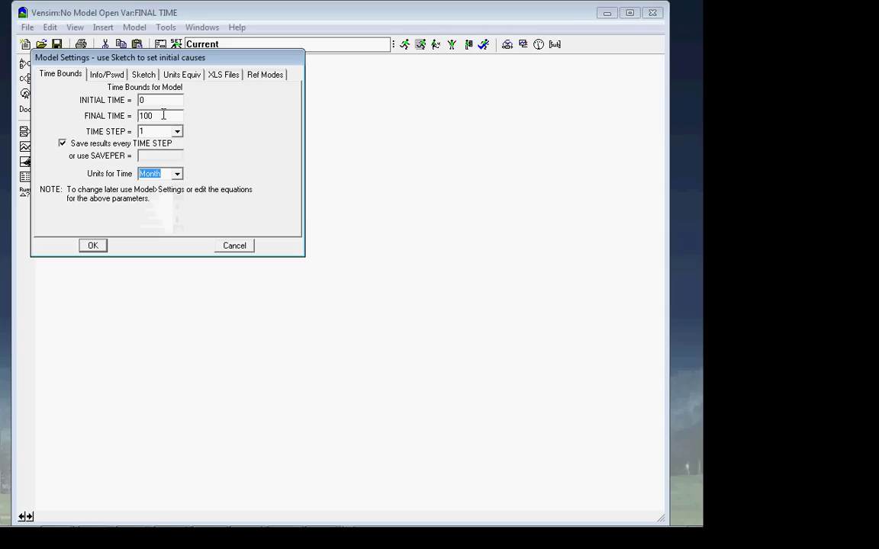
{"action": "left_click", "coordinate": [104, 247]}
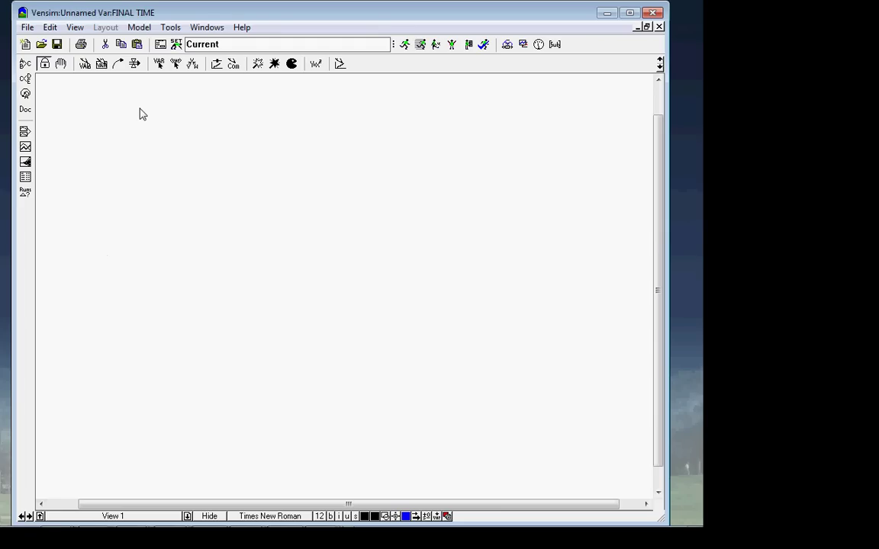
- Add two box variables (stocks) side by side in the upper part of the sketch, named Susceptibles and Infectives
{"action": "left_click", "coordinate": [102, 64]}
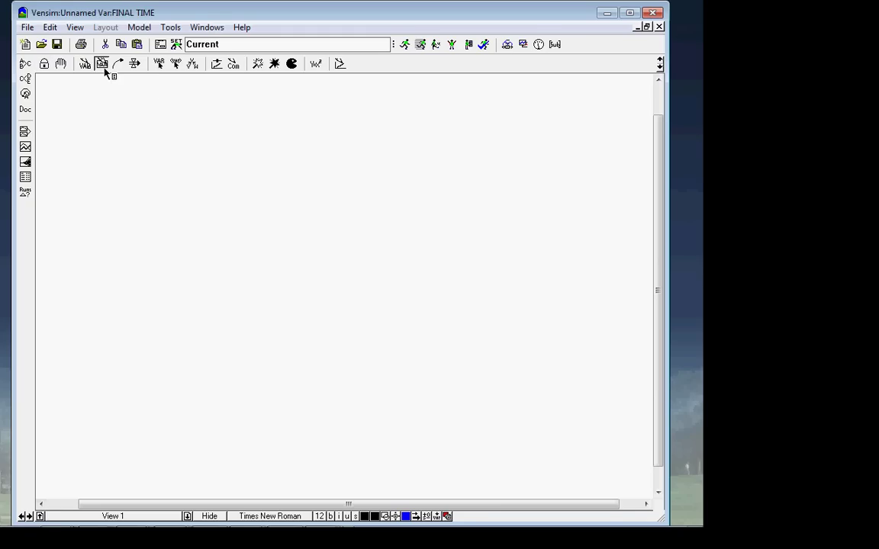
{"action": "left_click", "coordinate": [148, 158]}
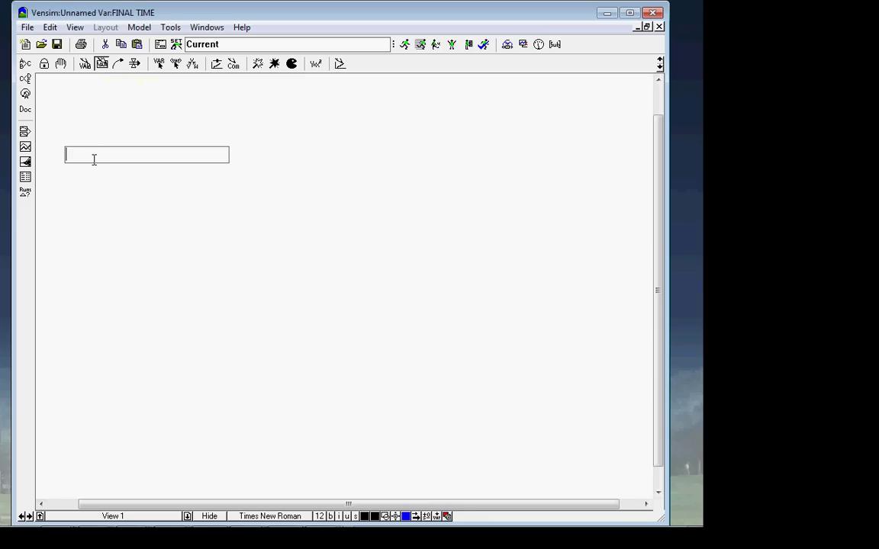
{"action": "type", "text": "Susceptibles"}
{"action": "key", "text": "Return"}
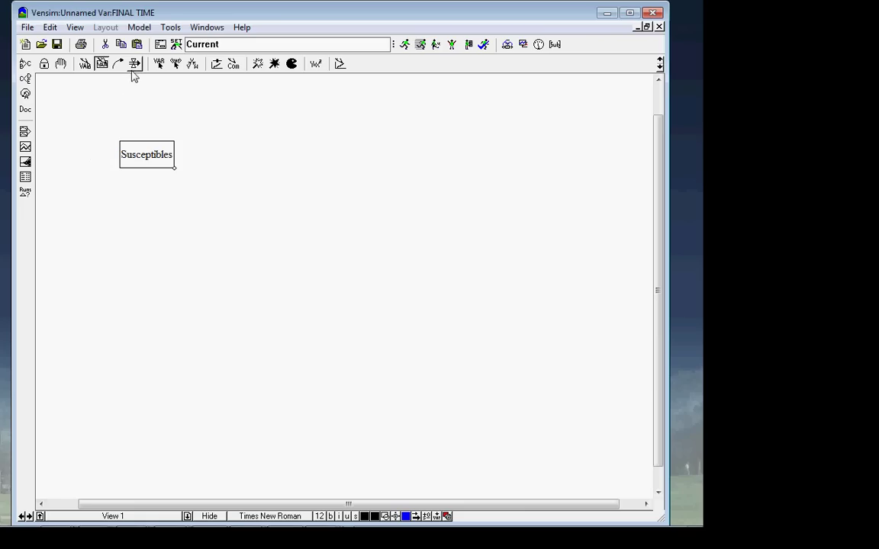
{"action": "left_click", "coordinate": [246, 145]}
{"action": "type", "text": "Infectives"}
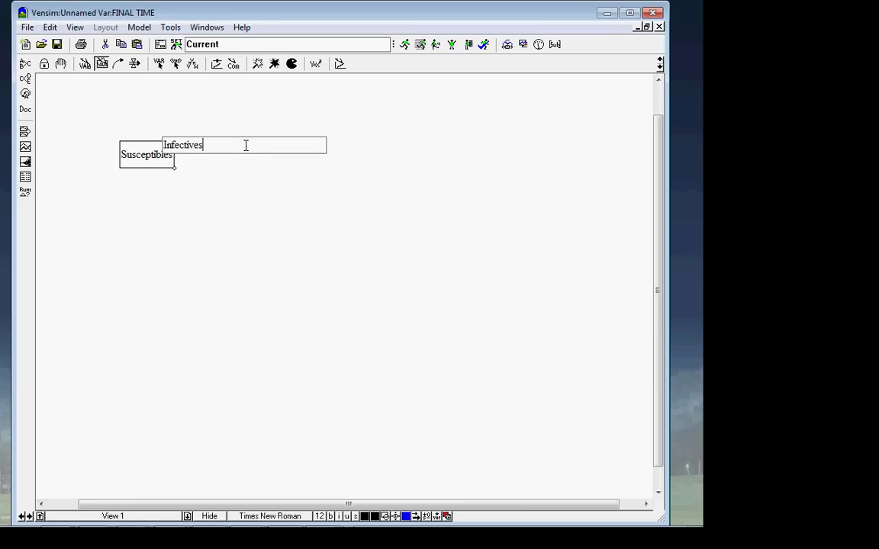
{"action": "key", "text": "Return"}
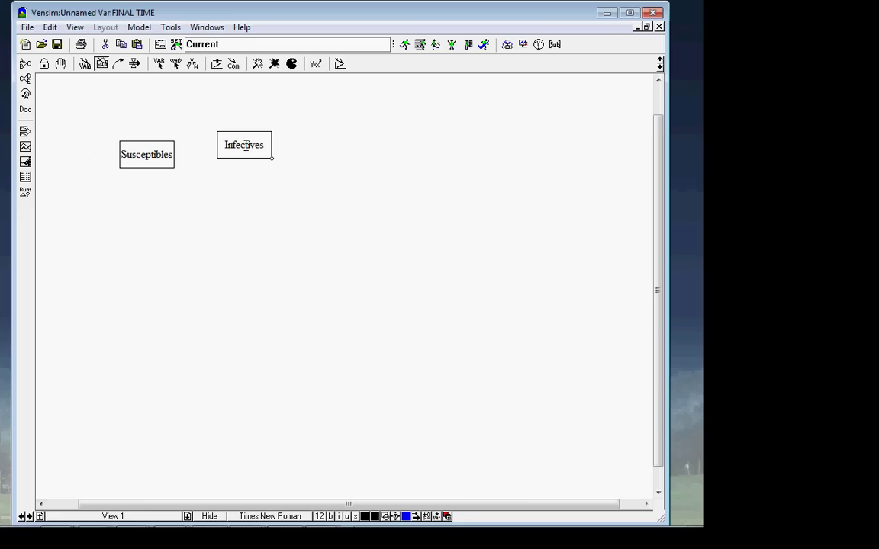
- Add a third stock named Recovered to the right of the Infectives stock
{"action": "left_click", "coordinate": [358, 150]}
{"action": "type", "text": "Redo"}
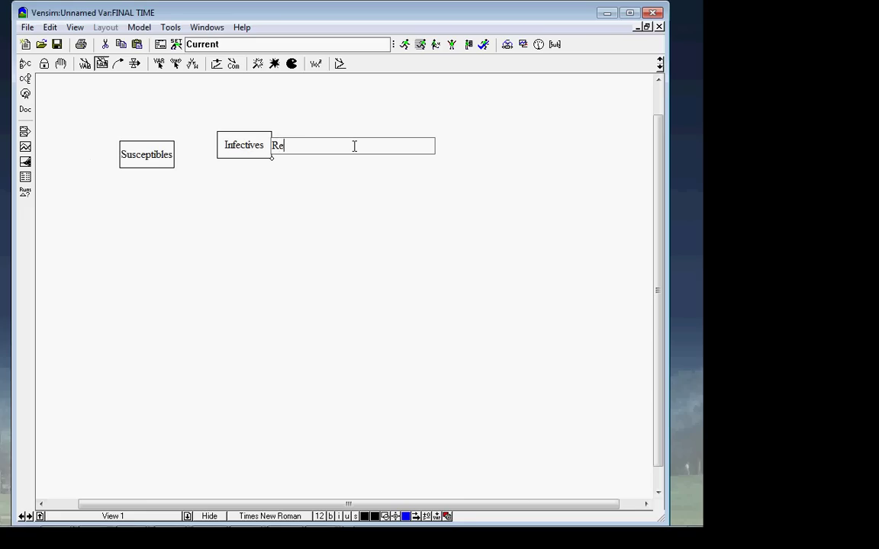
{"action": "key", "text": "BackSpace"}
{"action": "key", "text": "BackSpace"}
{"action": "type", "text": "covered"}
{"action": "key", "text": "Return"}
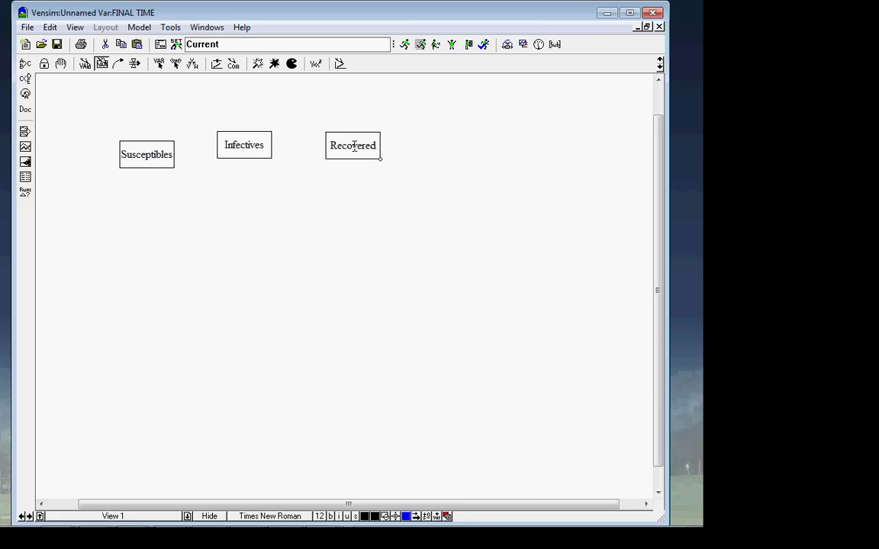
- Rename the Infectives stock to Infective and the Susceptibles stock to Susceptible
{"action": "left_click", "coordinate": [261, 147]}
{"action": "key", "text": "End"}
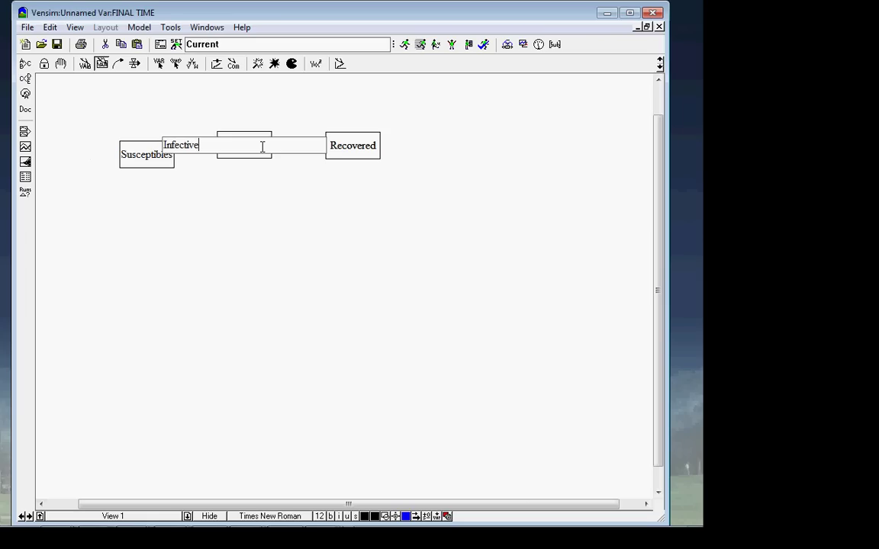
{"action": "key", "text": "BackSpace"}
{"action": "key", "text": "Return"}
{"action": "left_click", "coordinate": [154, 157]}
{"action": "key", "text": "End"}
{"action": "key", "text": "BackSpace"}
{"action": "key", "text": "Return"}
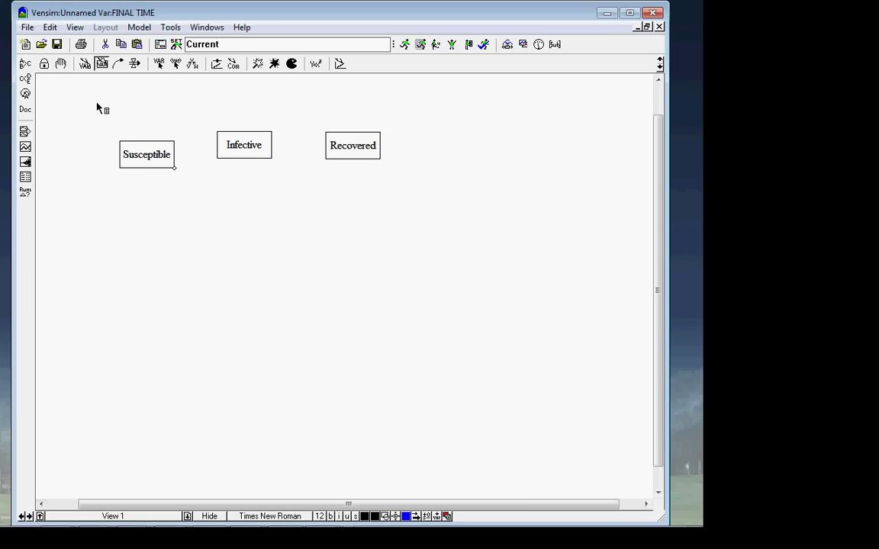
- Move the Infective and Recovered stocks to the right, level with Susceptible, leaving room for flows between the three
{"action": "left_click", "coordinate": [61, 64]}
{"action": "left_click_drag", "start_coordinate": [234, 149], "coordinate": [263, 156]}
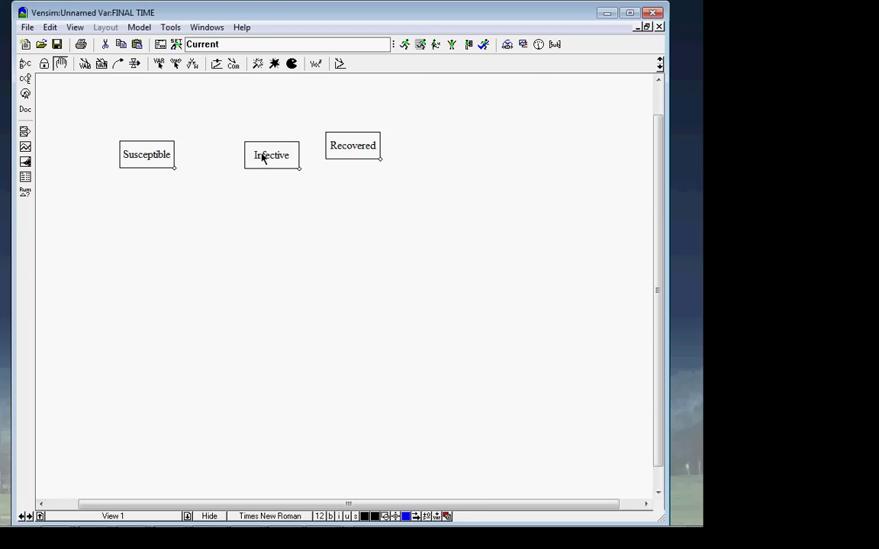
{"action": "left_click_drag", "start_coordinate": [350, 151], "coordinate": [444, 163]}
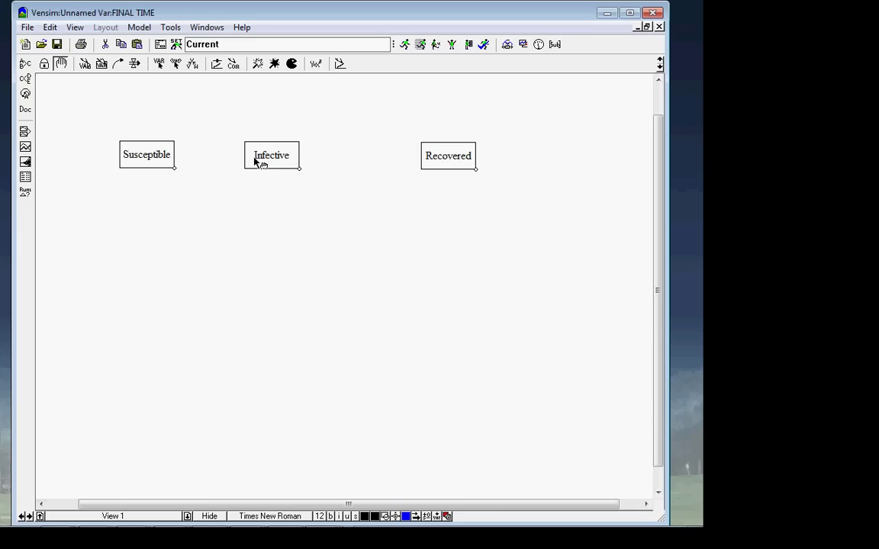
{"action": "left_click_drag", "start_coordinate": [284, 161], "coordinate": [294, 160]}
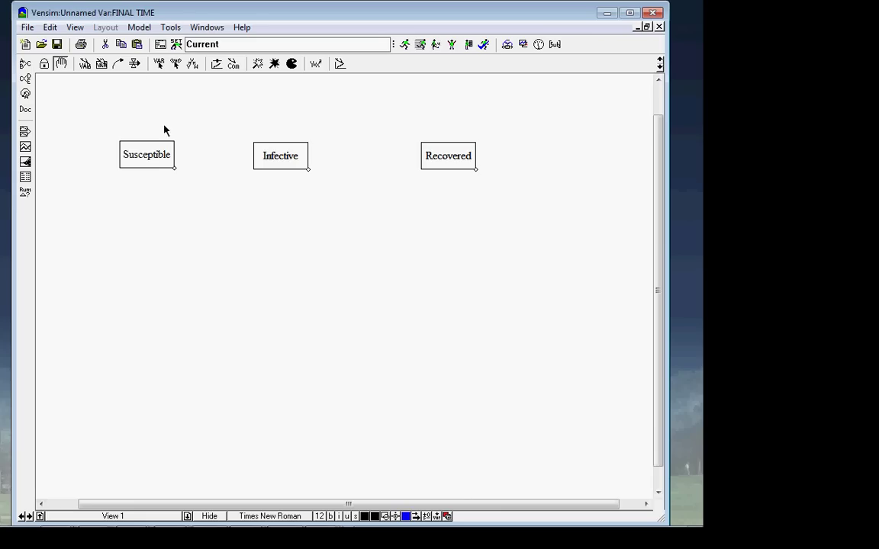
- Draw a flow (Rate) from the Susceptible stock to the Infective stock and name it New Infections
{"action": "left_click", "coordinate": [134, 64]}
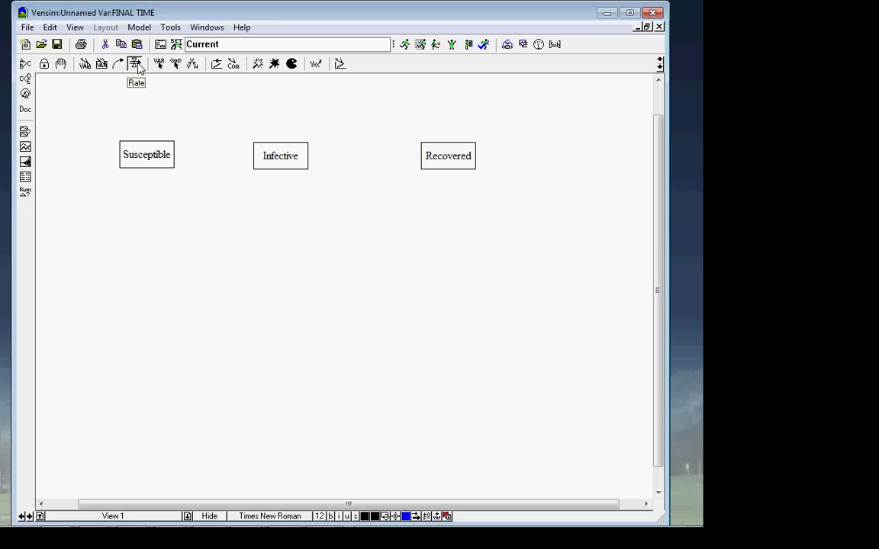
{"action": "left_click", "coordinate": [161, 157]}
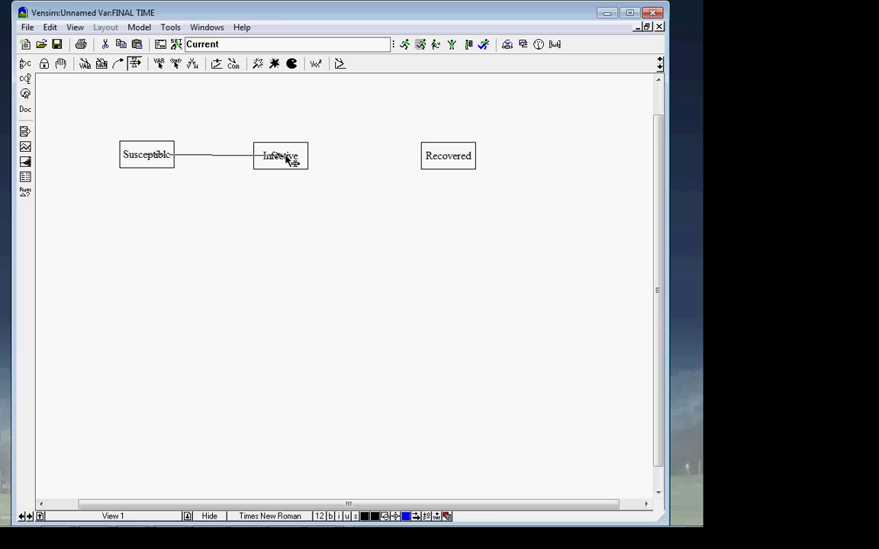
{"action": "left_click", "coordinate": [270, 160]}
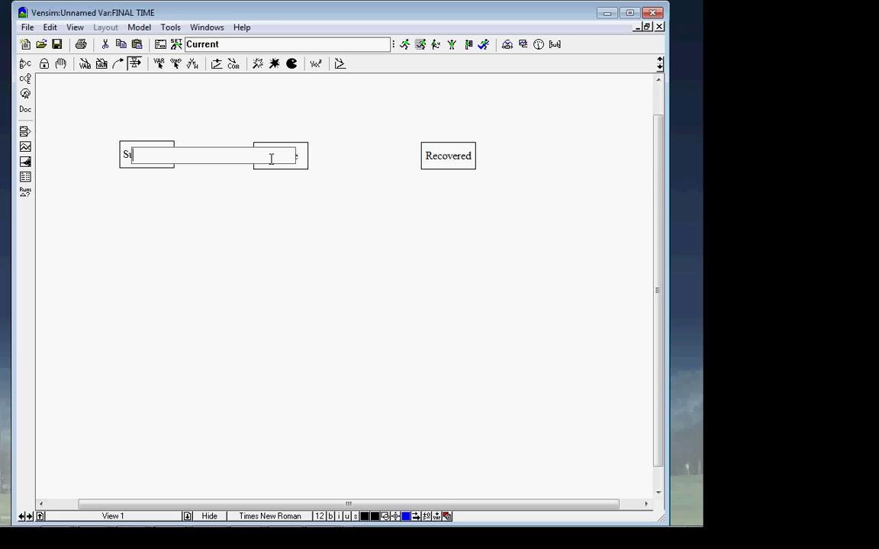
{"action": "type", "text": "New Infections"}
{"action": "key", "text": "Return"}
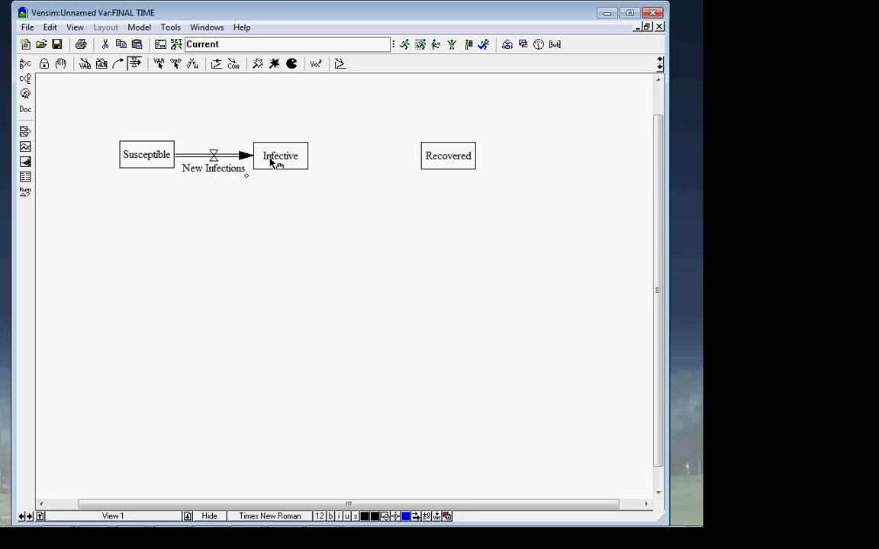
{"action": "key", "text": "Return"}
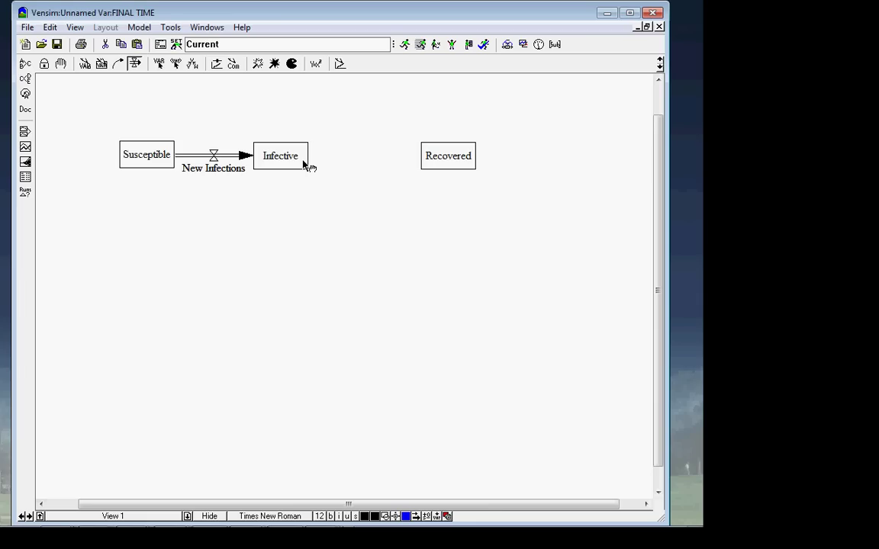
- Draw a flow from the Infective stock to the Recovered stock and name it Treatments
{"action": "left_click", "coordinate": [304, 165]}
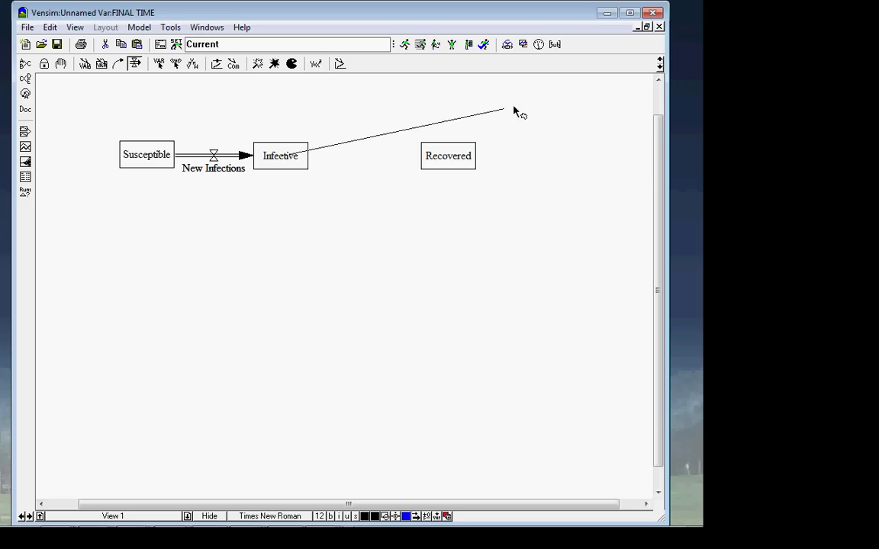
{"action": "left_click", "coordinate": [456, 168]}
{"action": "type", "text": "Treatments"}
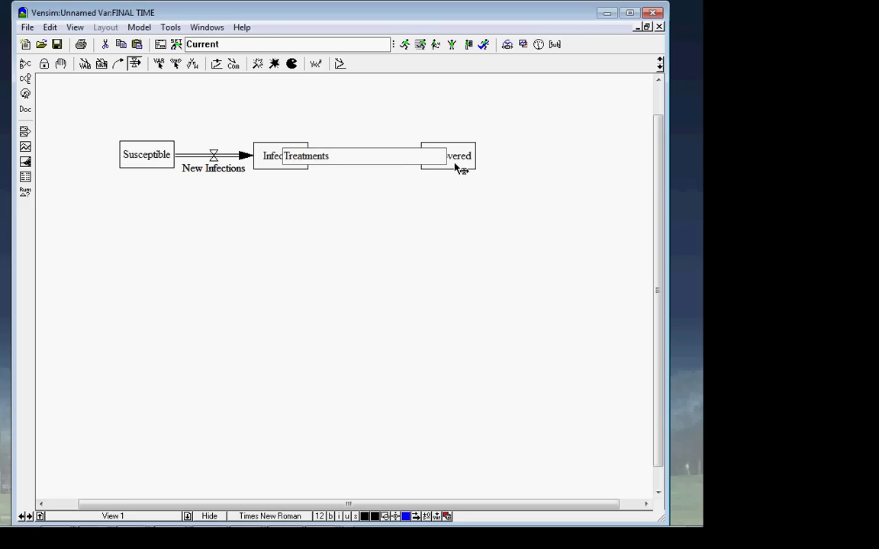
{"action": "key", "text": "Return"}
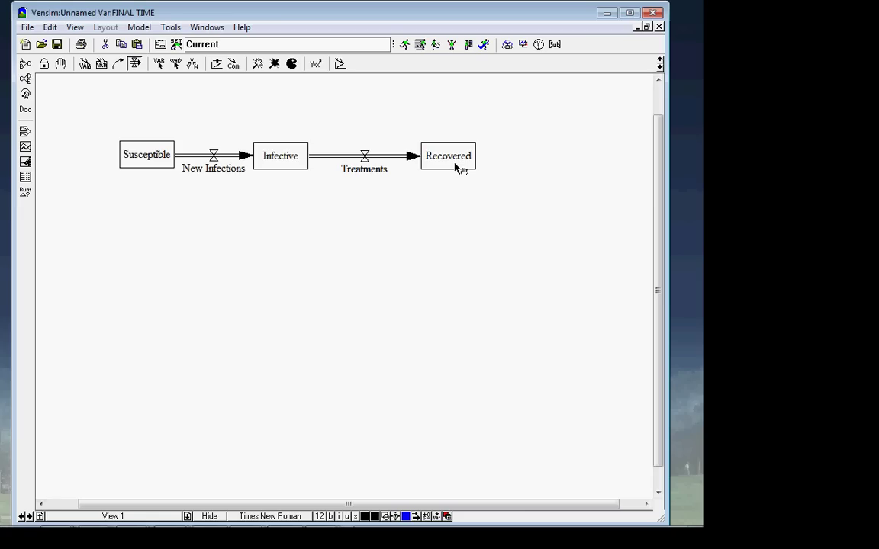
- Draw an outflow from the Susceptible stock down to a cloud below it and name it Deaths of Susceptibles
{"action": "left_click", "coordinate": [143, 164]}
{"action": "left_click", "coordinate": [148, 237]}
{"action": "type", "text": "Death"}
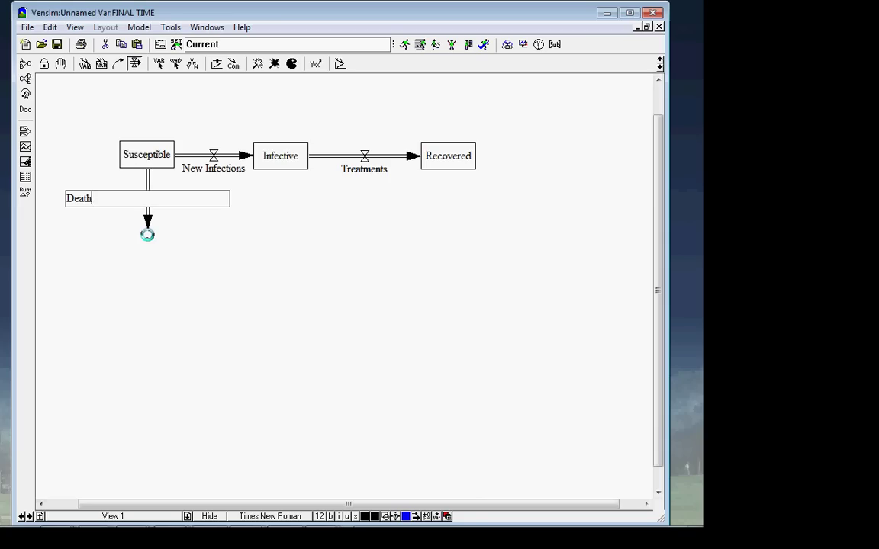
{"action": "type", "text": "s of Susceptibles"}
{"action": "key", "text": "Return"}
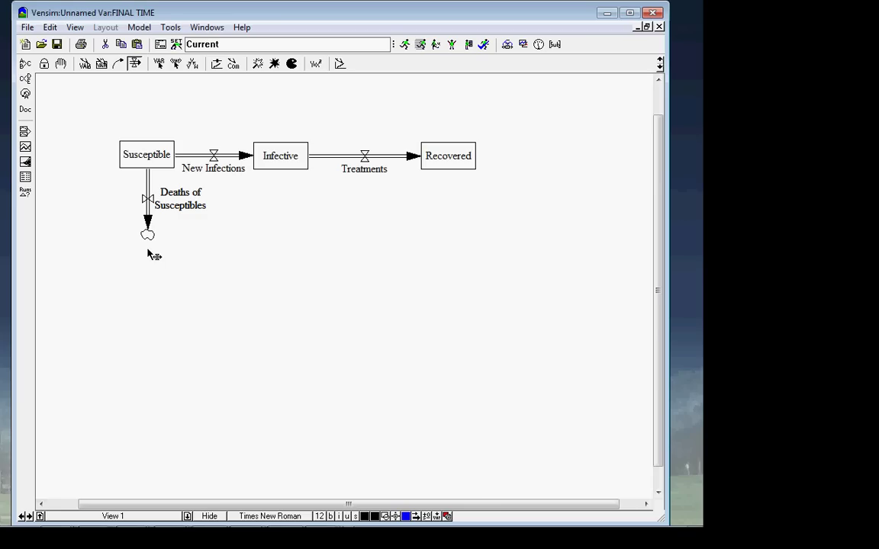
- Draw an outflow from the Infective stock down to a cloud below it and name it Deaths of Infectives
{"action": "left_click", "coordinate": [279, 163]}
{"action": "left_click", "coordinate": [282, 241]}
{"action": "type", "text": "Deaths of"}
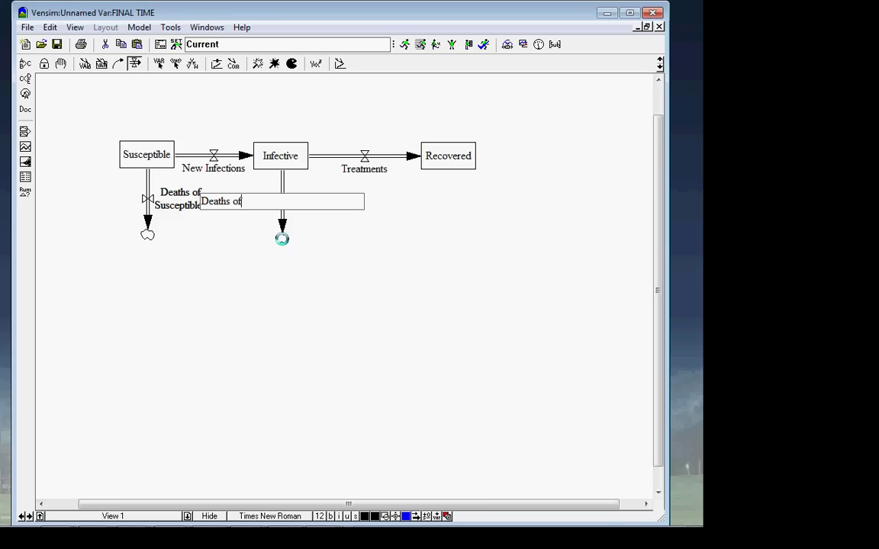
{"action": "type", "text": " Infectives"}
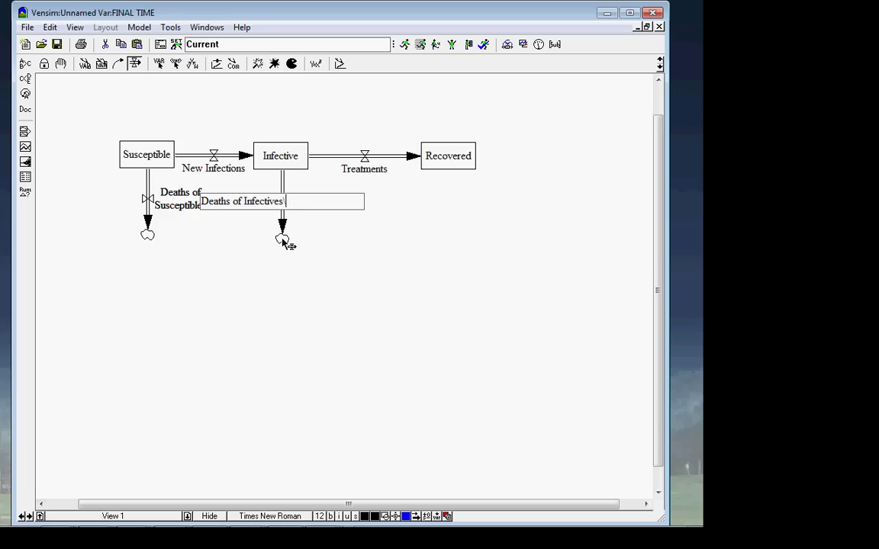
{"action": "key", "text": "Return"}
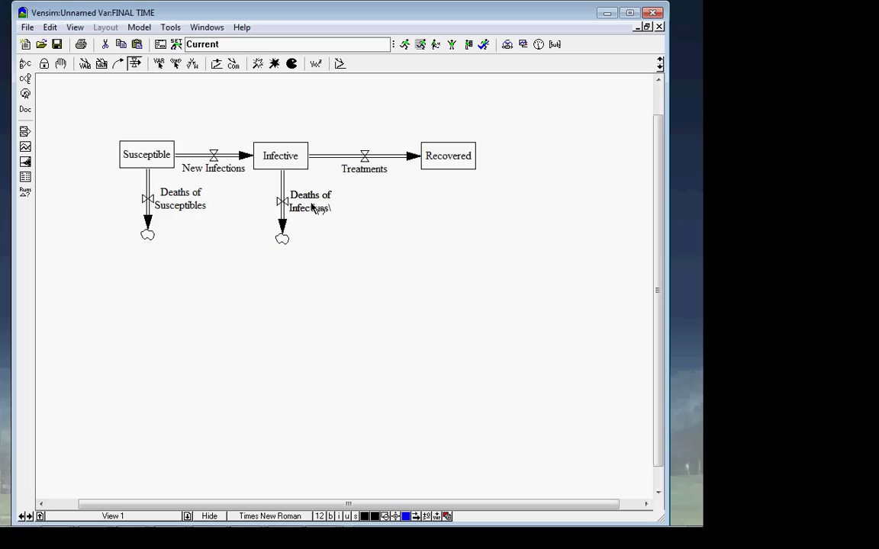
- Remove the stray backslash from the end of the Infective outflow's name
{"action": "left_click_drag", "start_coordinate": [310, 204], "coordinate": [308, 245]}
{"action": "left_click", "coordinate": [84, 65]}
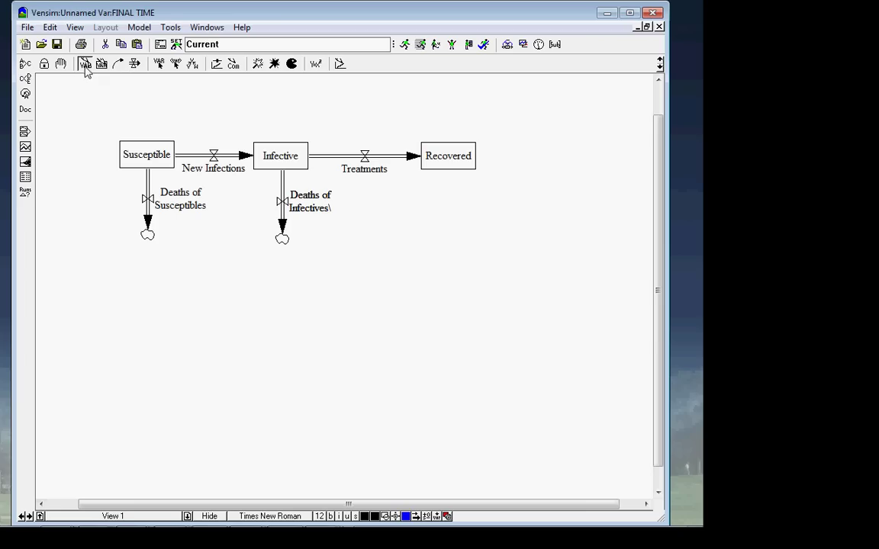
{"action": "left_click", "coordinate": [309, 207]}
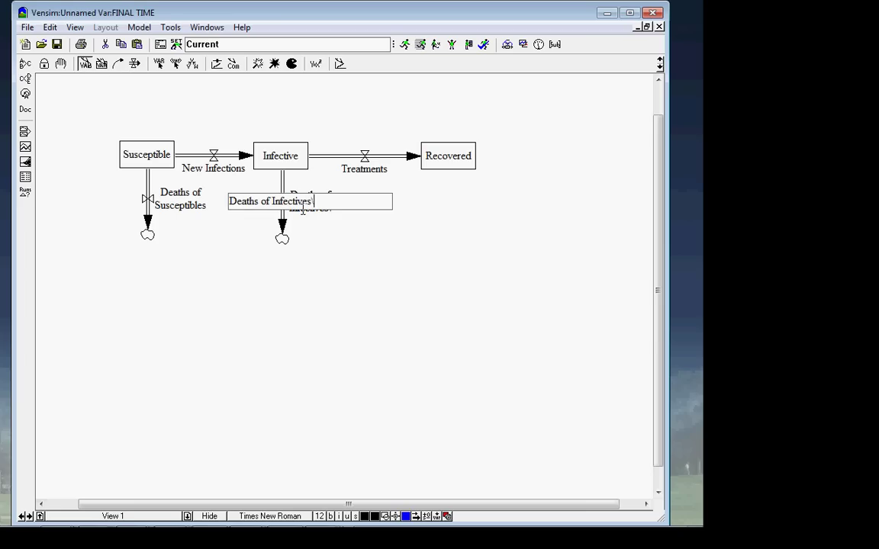
{"action": "key", "text": "Return"}
- Draw an outflow from the Recovered stock down to a cloud below it and name it Deaths of Recovered
{"action": "left_click", "coordinate": [134, 64]}
{"action": "left_click", "coordinate": [446, 160]}
{"action": "left_click", "coordinate": [446, 249]}
{"action": "type", "text": "Dea"}
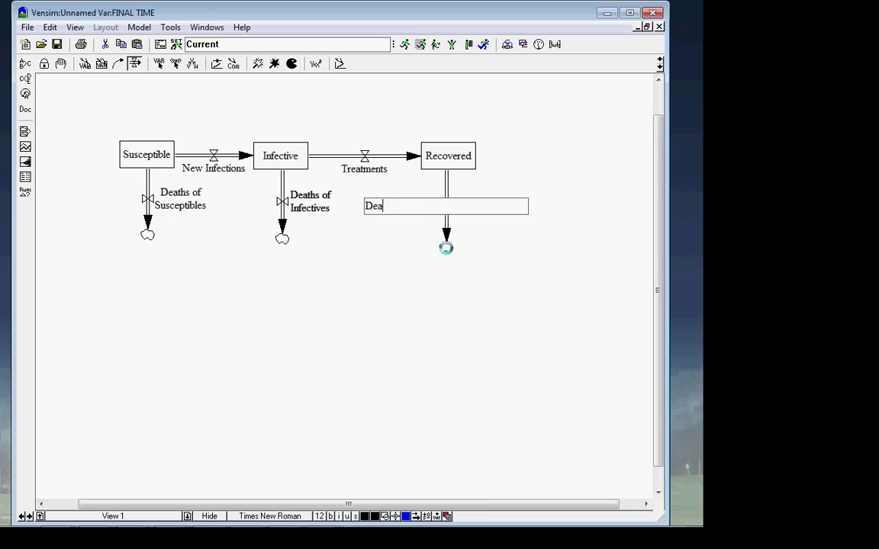
{"action": "type", "text": "ths of Recovered"}
{"action": "key", "text": "Return"}
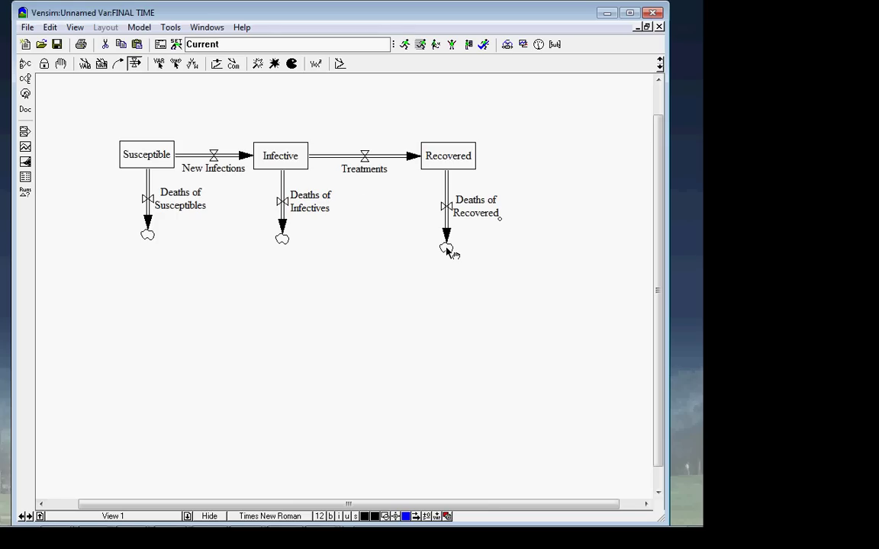
- Draw an inflow from a cloud left of the Susceptible stock into that stock and name it Births
{"action": "left_click", "coordinate": [63, 152]}
{"action": "left_click", "coordinate": [146, 152]}
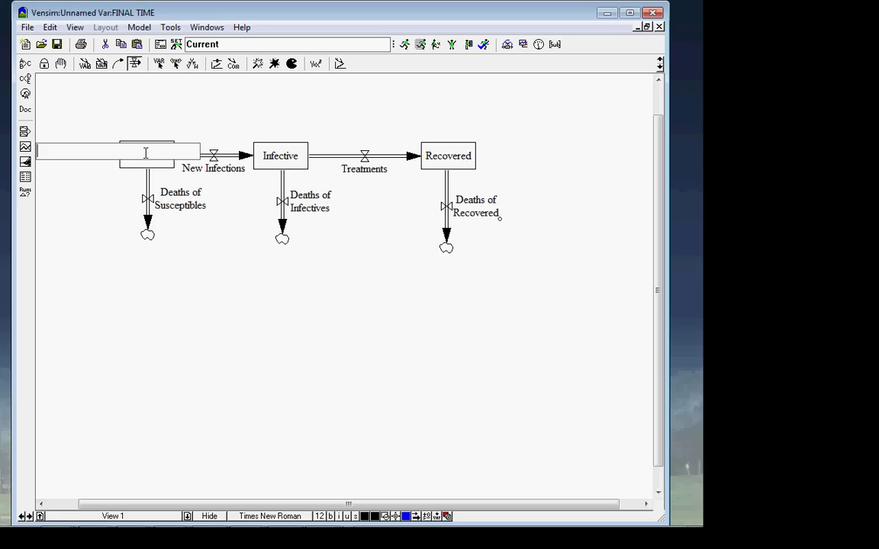
{"action": "type", "text": "Births"}
{"action": "key", "text": "Return"}
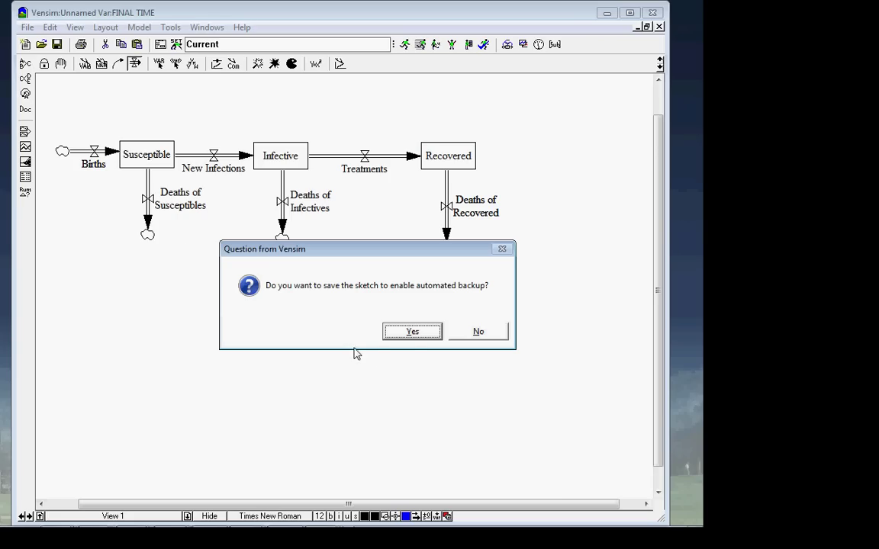
- Accept saving the sketch for automated backup and save the model as v1 in the InfectiousDiseaseClass2010-2011 folder
{"action": "left_click", "coordinate": [422, 336]}
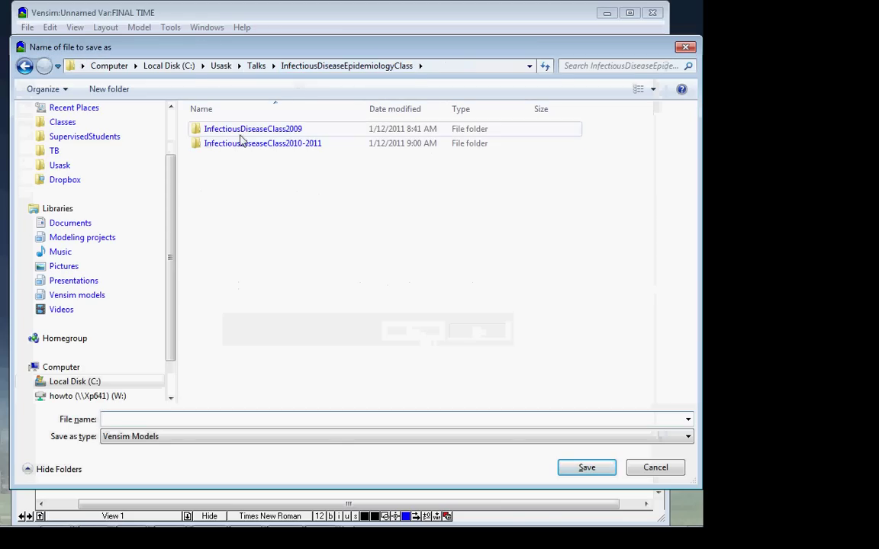
{"action": "left_click", "coordinate": [242, 145]}
{"action": "double_click", "coordinate": [243, 145]}
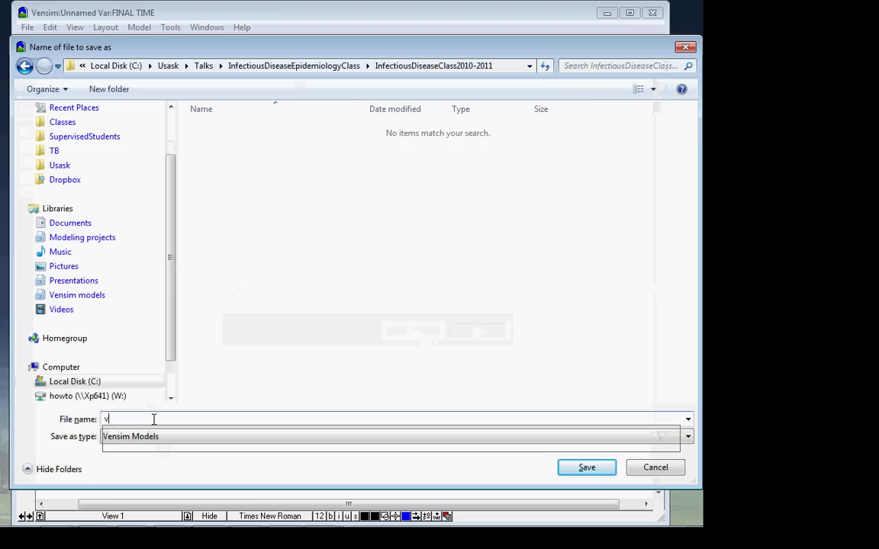
{"action": "type", "text": "v1"}
{"action": "key", "text": "Return"}
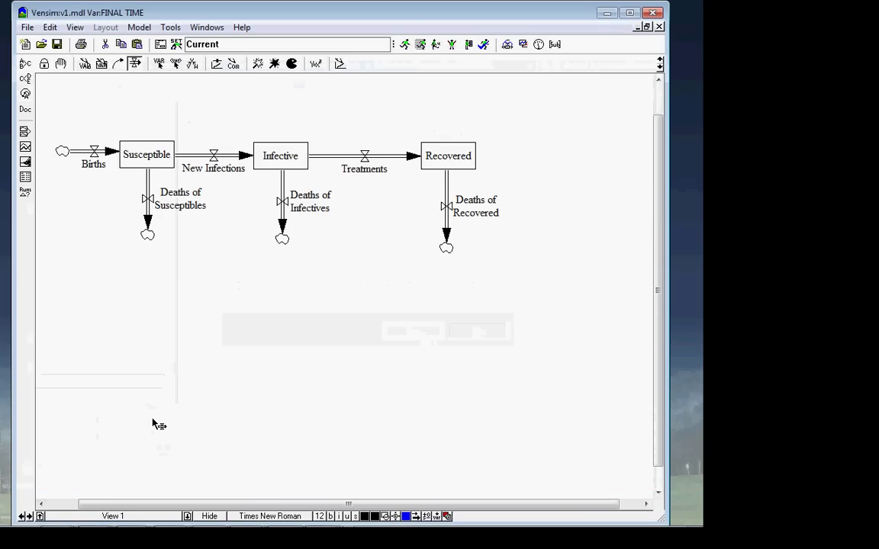
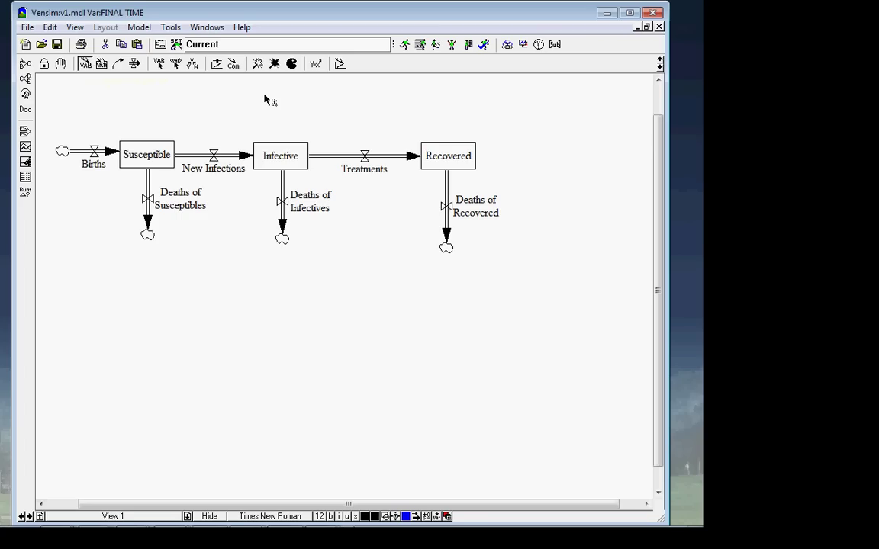
- Set the initial value of the Susceptible stock to 999 in its equation
{"action": "left_click", "coordinate": [317, 67]}
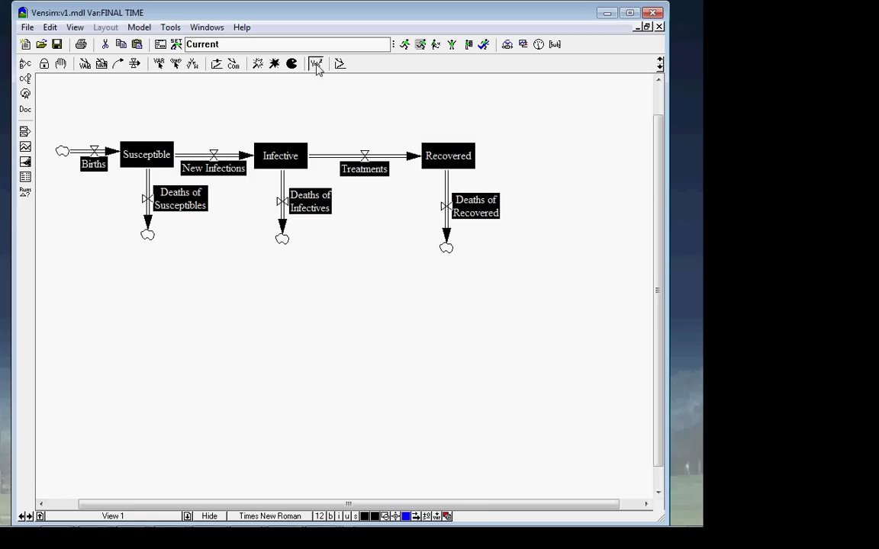
{"action": "left_click", "coordinate": [317, 65]}
{"action": "left_click", "coordinate": [142, 162]}
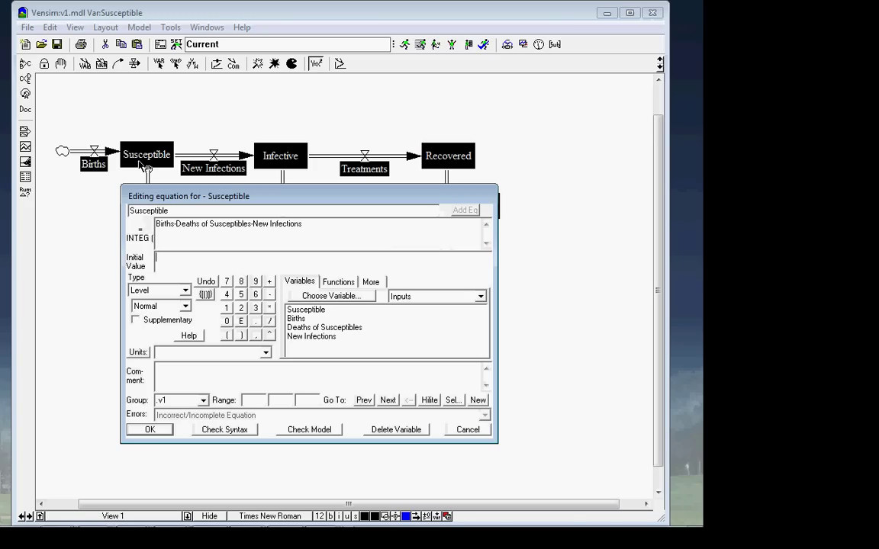
{"action": "type", "text": "1000"}
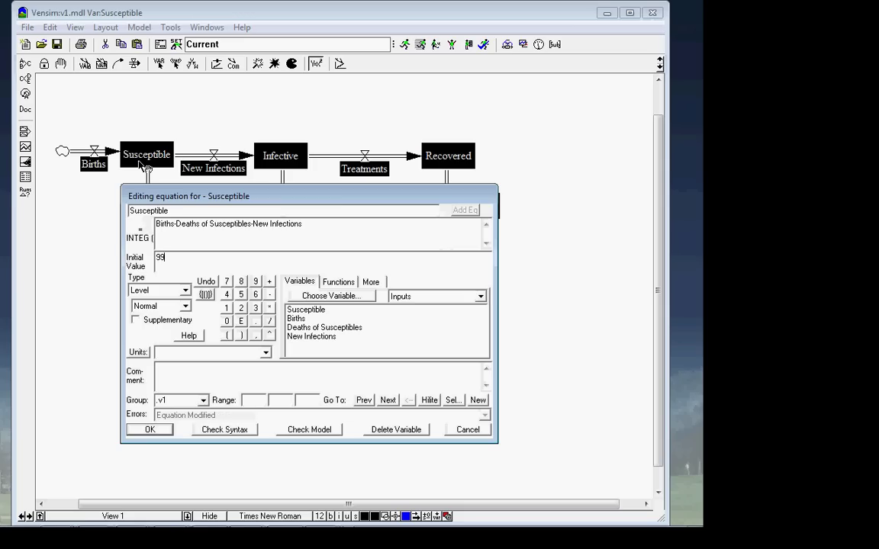
{"action": "key", "text": "Return"}
- Set the initial values of the Infective and Recovered stocks to 0 in their equations
{"action": "left_click", "coordinate": [283, 159]}
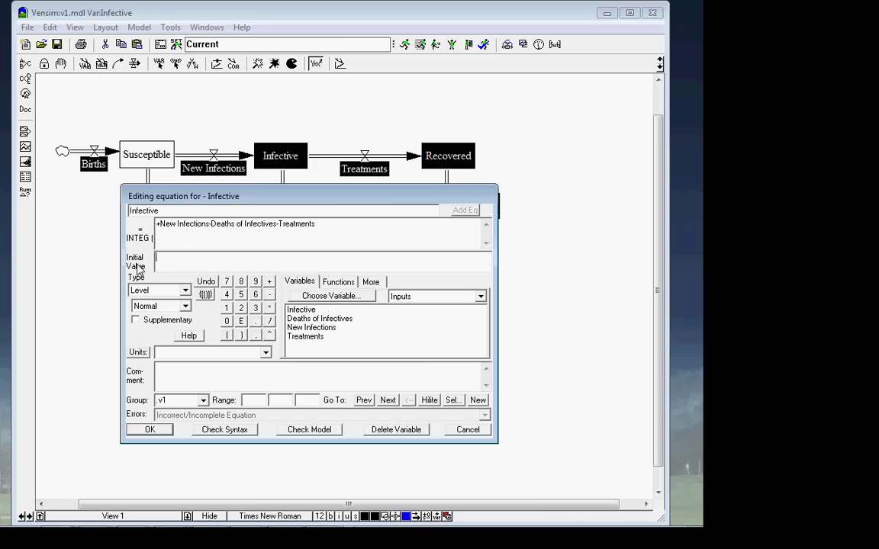
{"action": "left_click", "coordinate": [181, 261]}
{"action": "type", "text": "0"}
{"action": "key", "text": "Return"}
{"action": "left_click", "coordinate": [444, 152]}
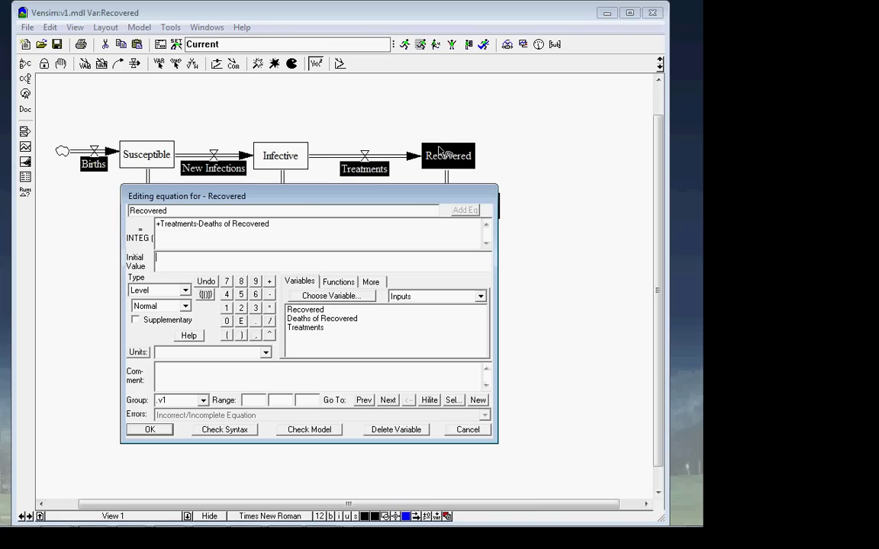
{"action": "type", "text": "0"}
{"action": "key", "text": "Return"}
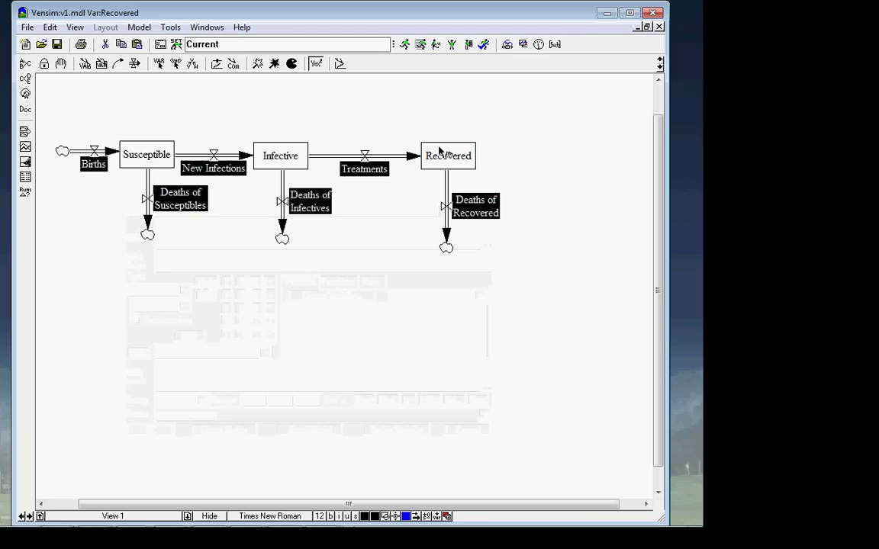
{"action": "left_click", "coordinate": [83, 68]}
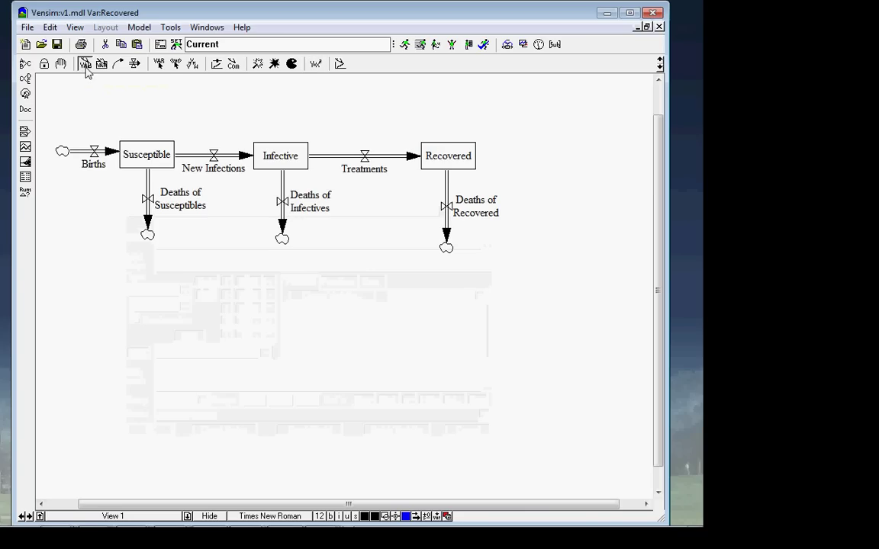
{"action": "left_click", "coordinate": [241, 94]}
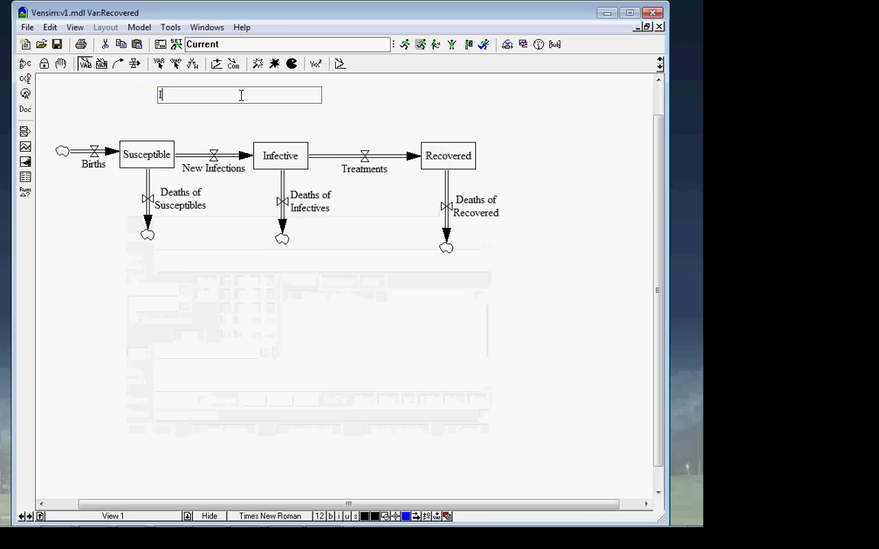
{"action": "type", "text": "In"}
{"action": "key", "text": "Escape"}
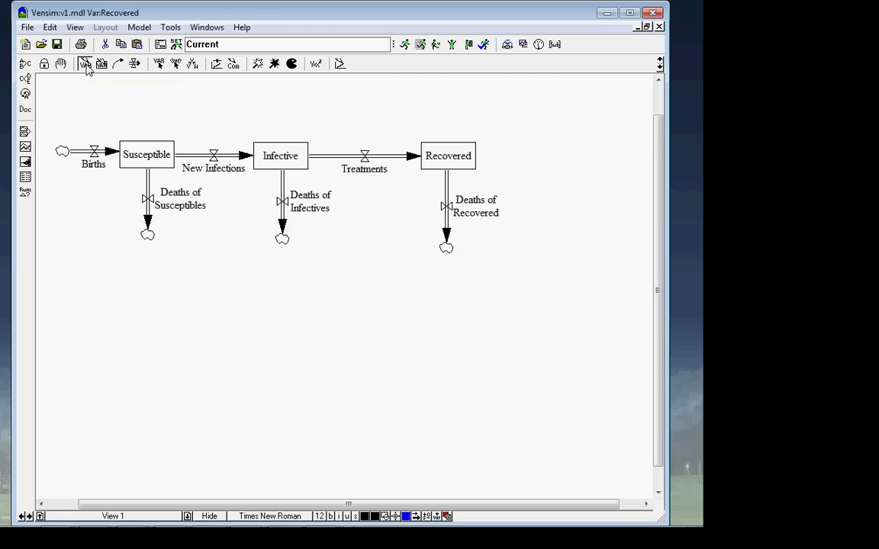
- Add a variable named Initial Population above the flow between the Susceptible and Infective stocks
{"action": "left_click", "coordinate": [86, 64]}
{"action": "left_click", "coordinate": [222, 102]}
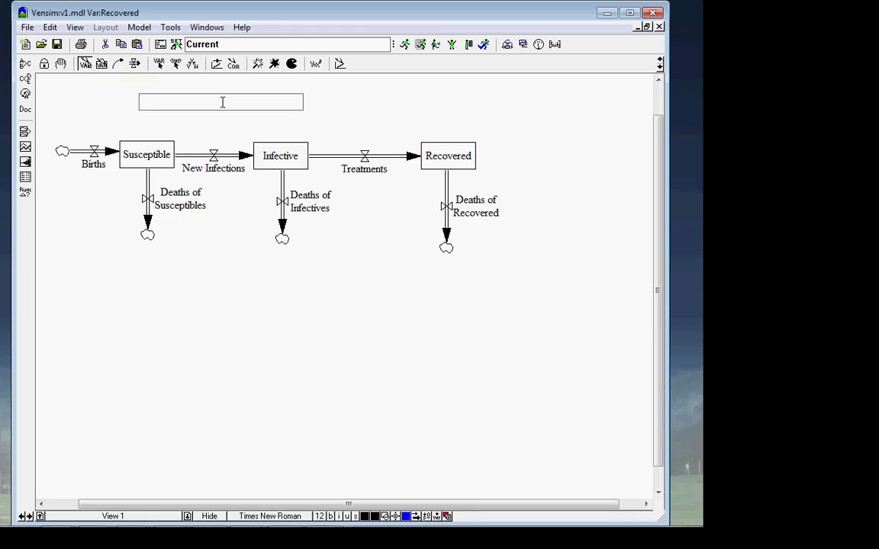
{"action": "type", "text": "Initial Population"}
{"action": "key", "text": "Return"}
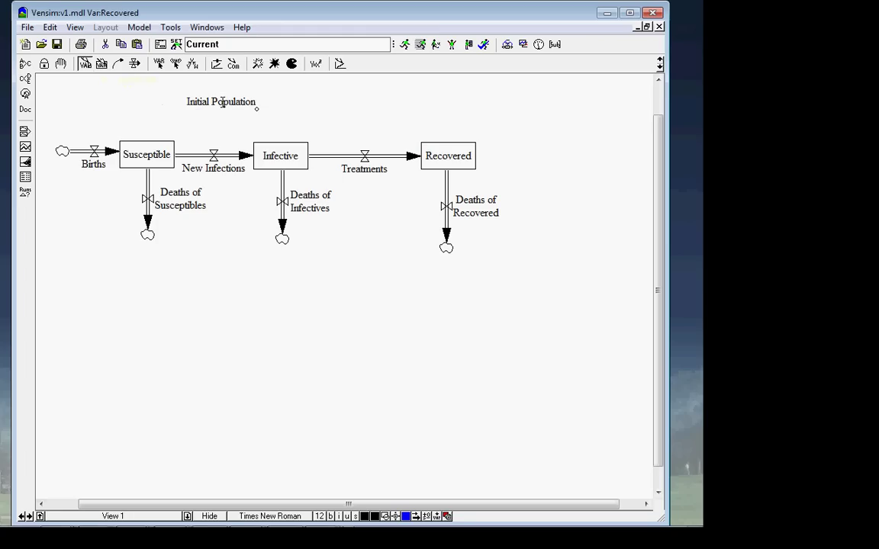
- Define the Initial Population variable as a constant of 1000
{"action": "left_click", "coordinate": [316, 64]}
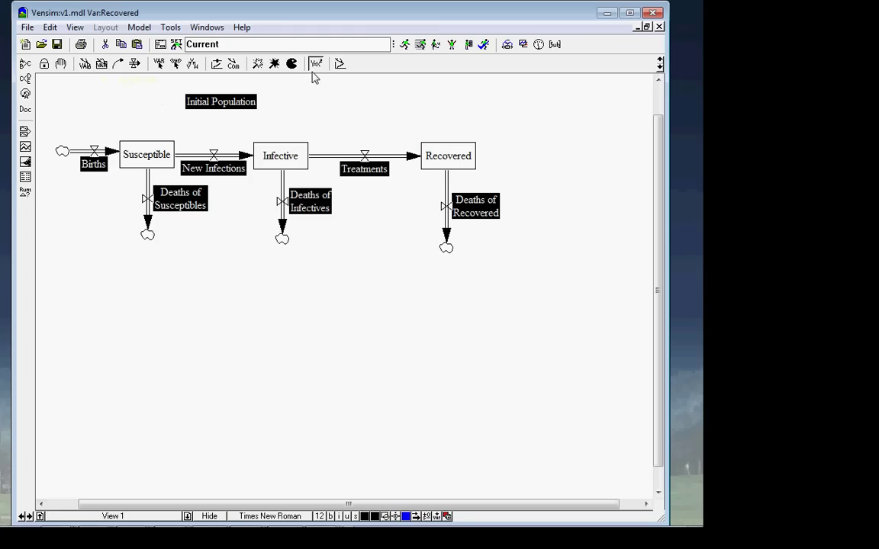
{"action": "left_click", "coordinate": [227, 107]}
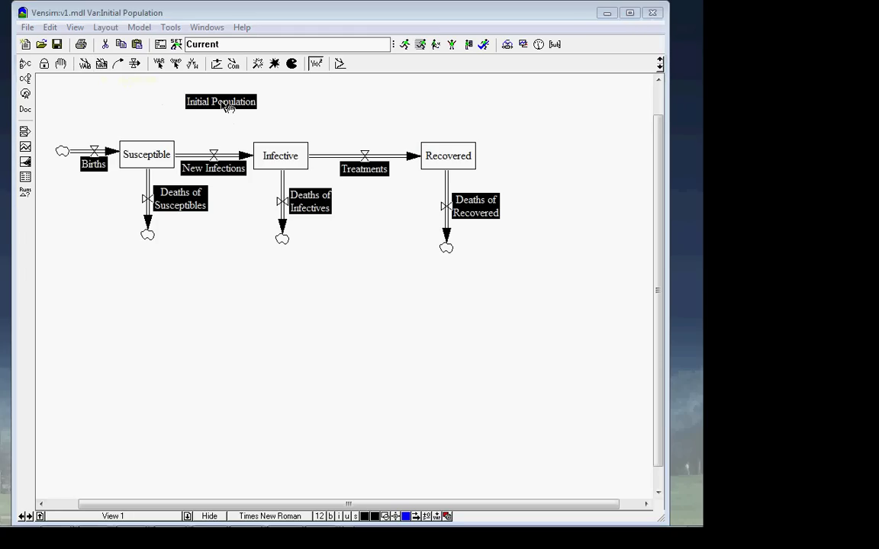
{"action": "key", "text": "Escape"}
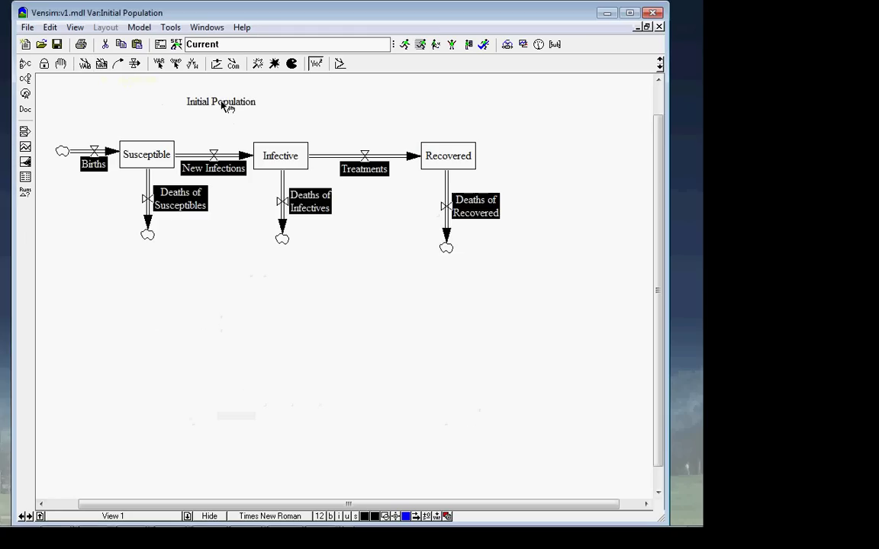
{"action": "left_click", "coordinate": [227, 106]}
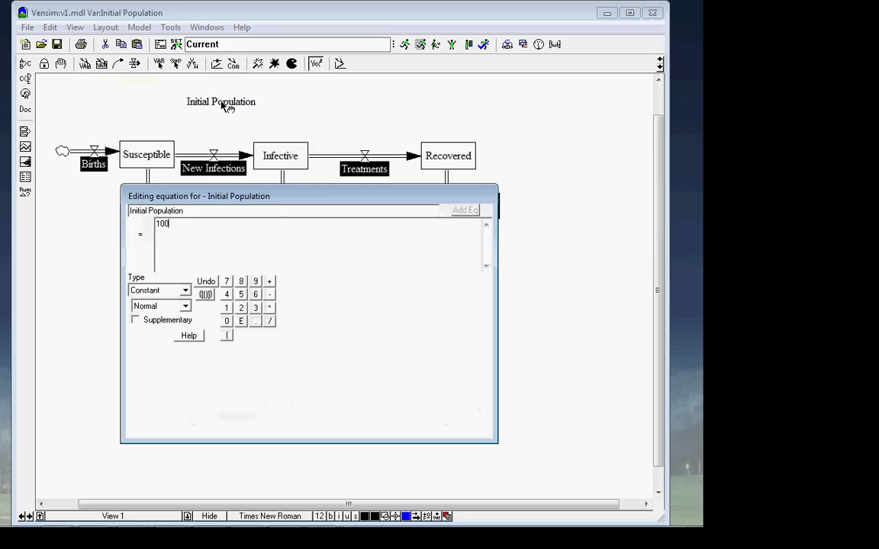
{"action": "type", "text": "0"}
{"action": "key", "text": "Return"}
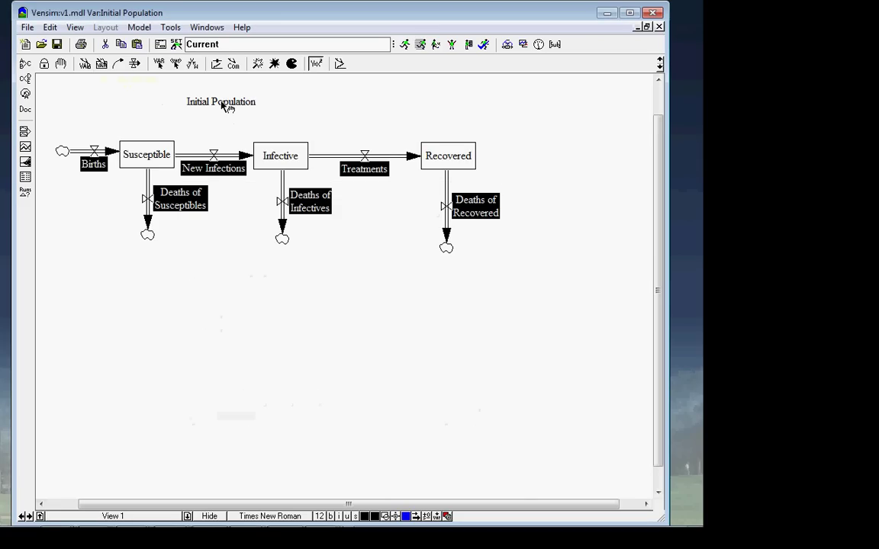
- Change the initial value of the Susceptible stock to Initial Population-1, choosing the variable from the model's variables
{"action": "left_click", "coordinate": [159, 155]}
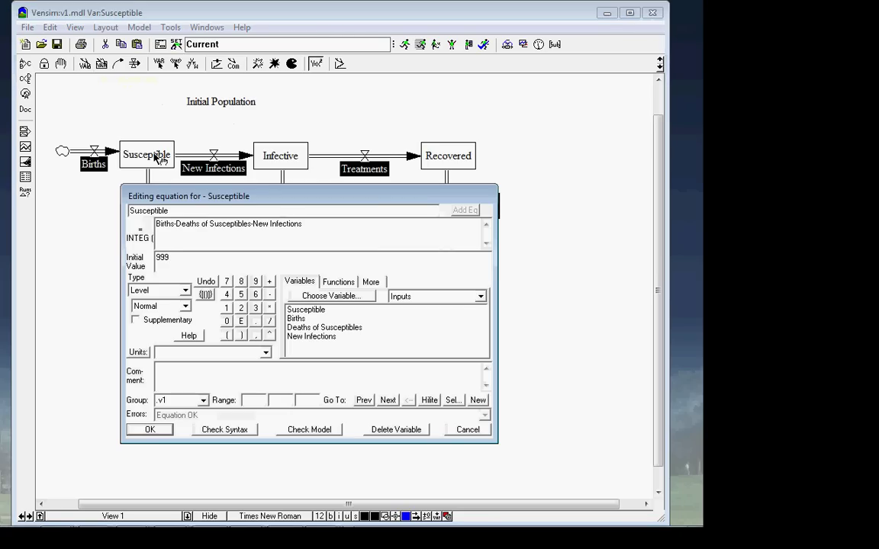
{"action": "key", "text": "shift+Home"}
{"action": "left_click", "coordinate": [319, 295]}
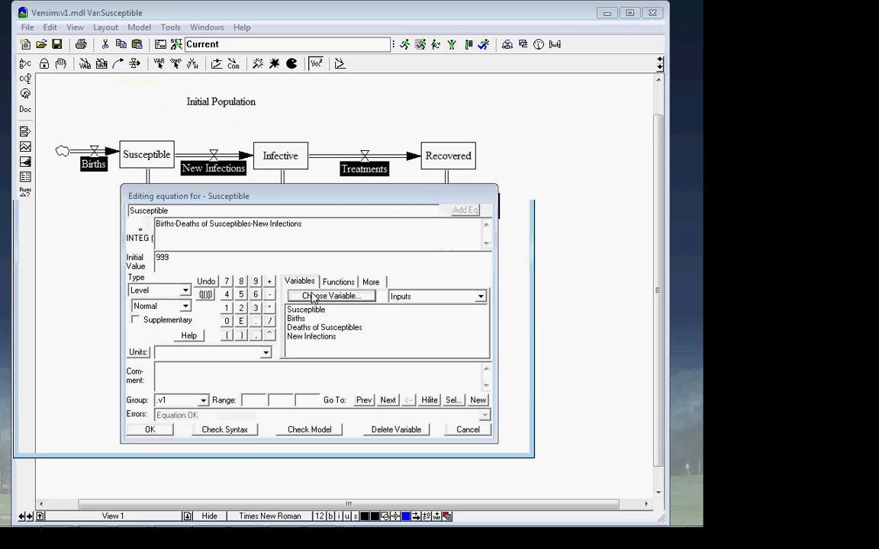
{"action": "type", "text": "ini"}
{"action": "key", "text": "Return"}
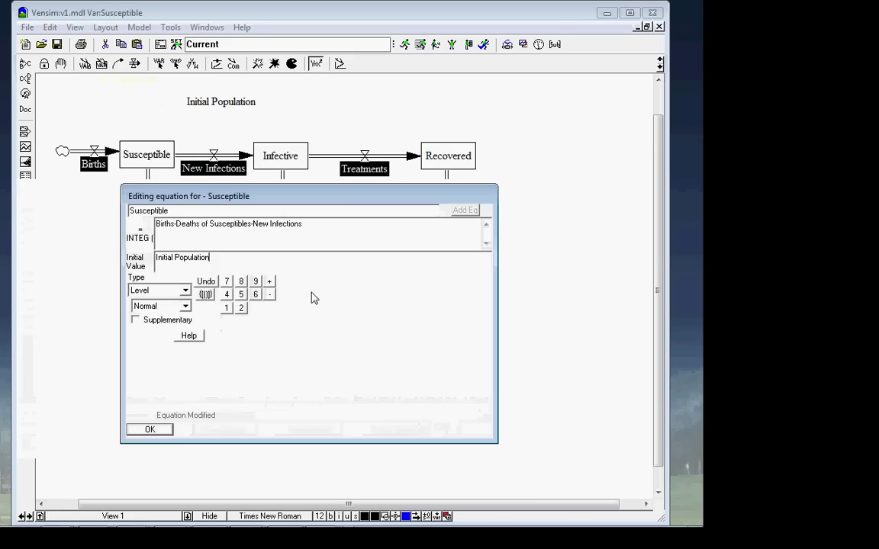
{"action": "type", "text": "-1"}
{"action": "key", "text": "Return"}
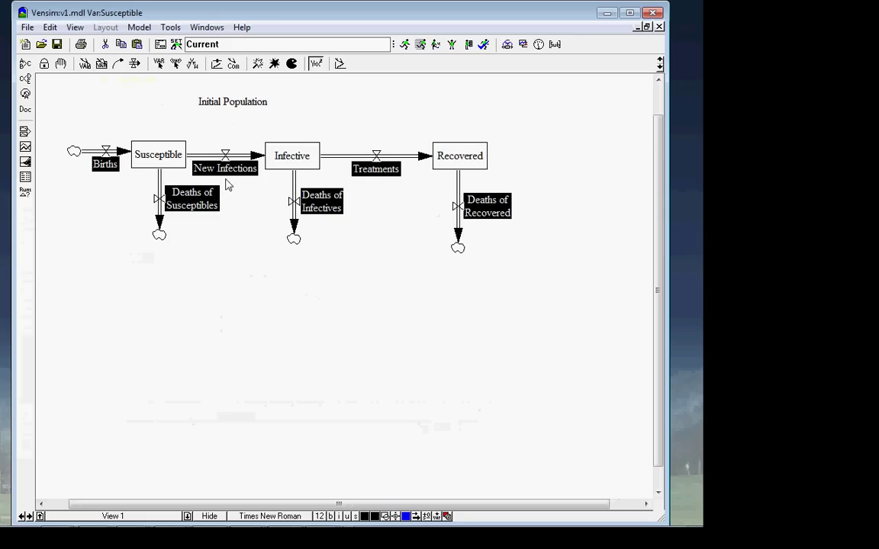
- Check the equation of the Infective stock and close it without changes
{"action": "left_click", "coordinate": [281, 156]}
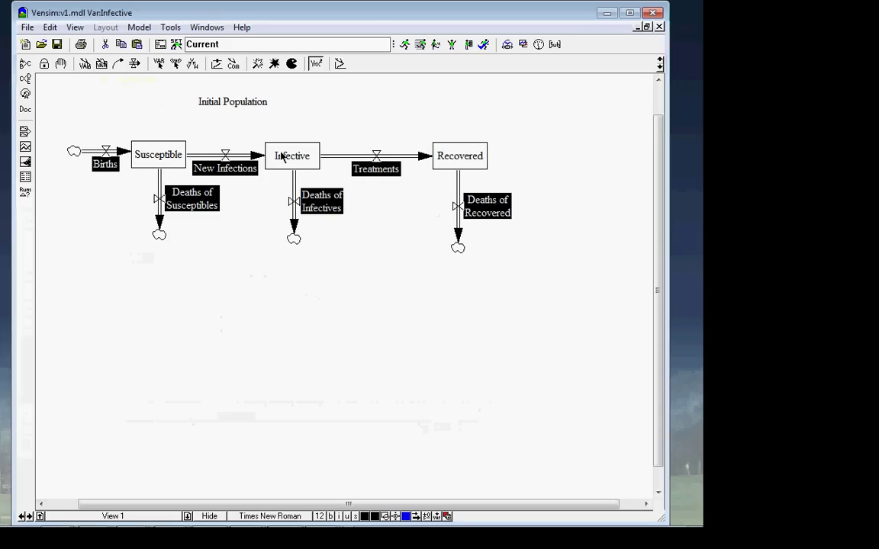
{"action": "double_click", "coordinate": [281, 156]}
{"action": "key", "text": "Escape"}
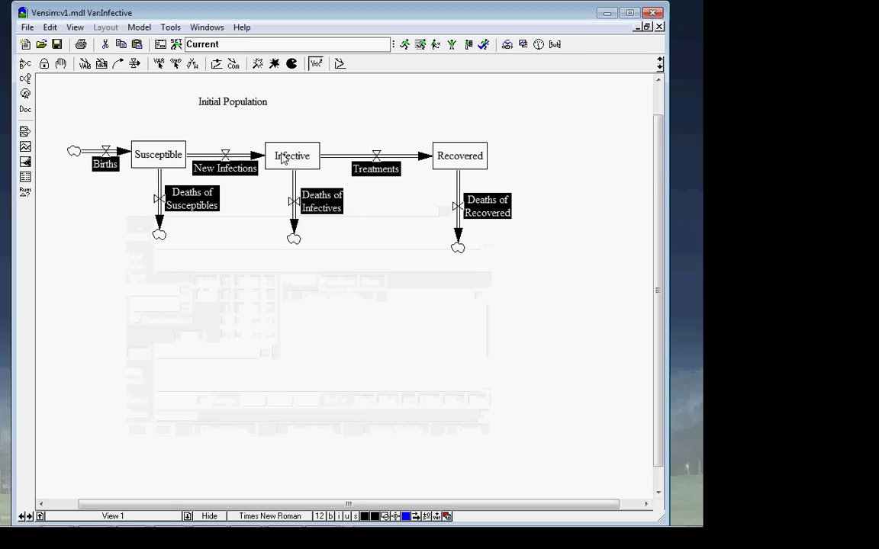
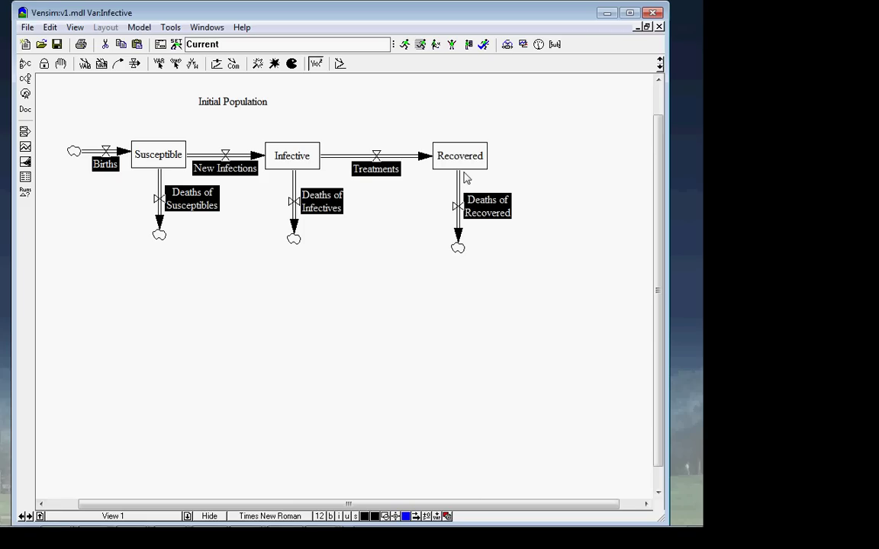
{"action": "key", "text": "alt+Tab"}
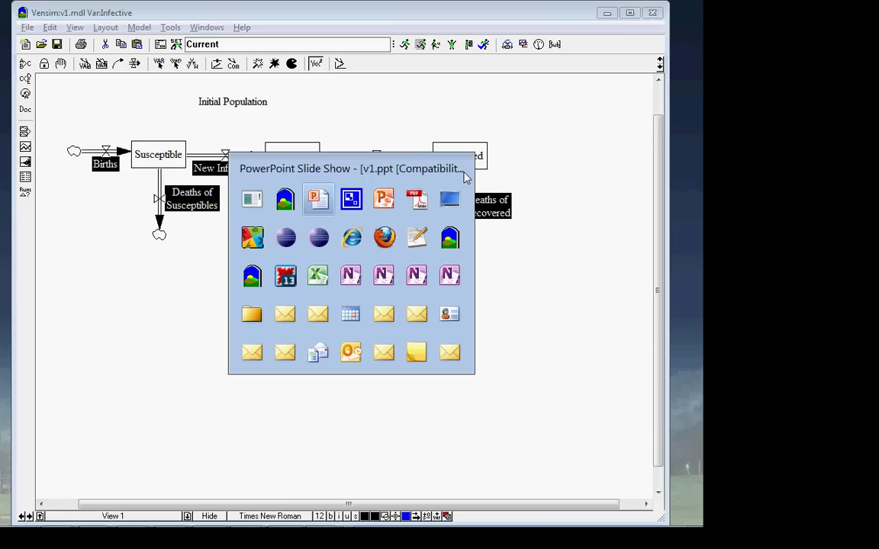
{"action": "key", "text": "alt+Tab"}
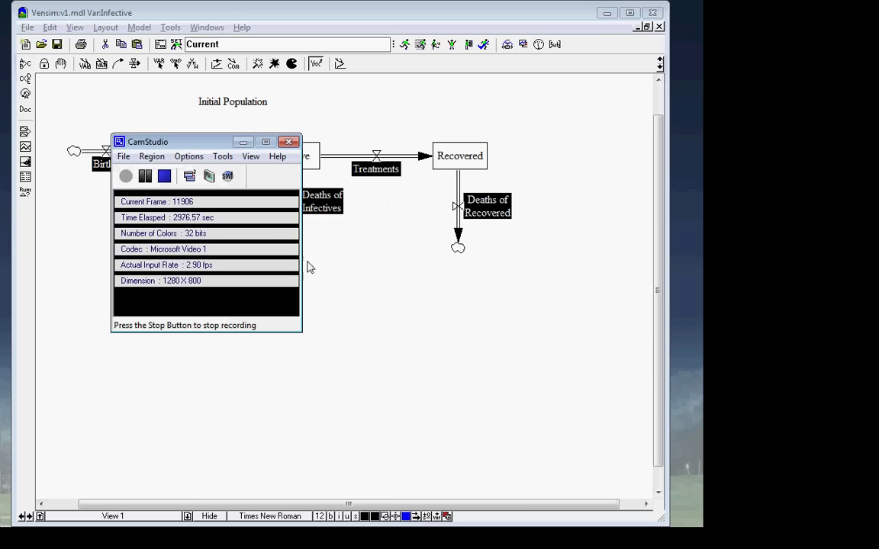
{"action": "left_click", "coordinate": [146, 180]}
{"action": "left_click", "coordinate": [125, 177]}
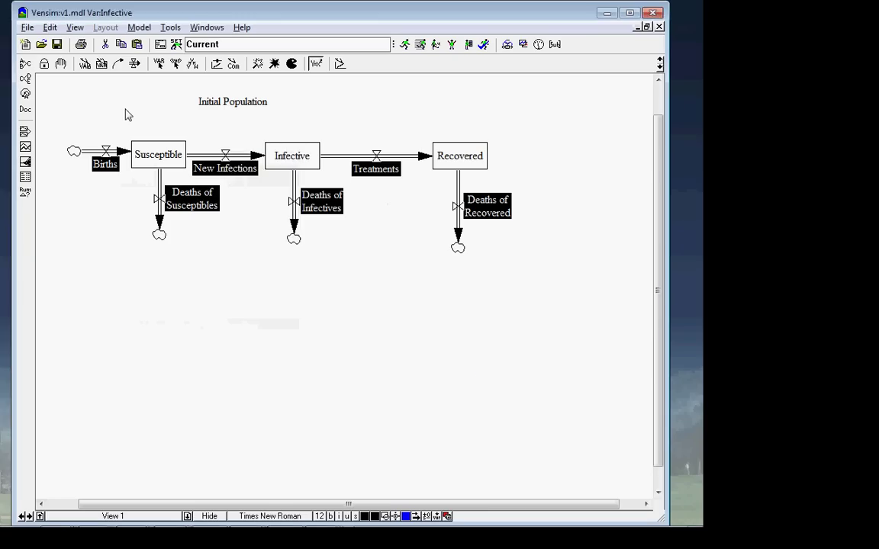
{"action": "key", "text": "alt+Tab"}
{"action": "key", "text": "alt+Tab"}
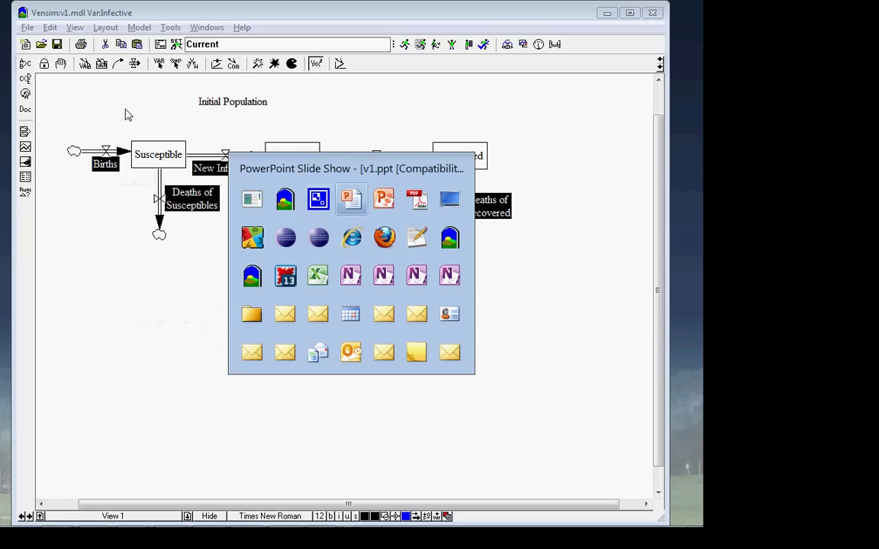
{"action": "key", "text": "shift+alt+Tab"}
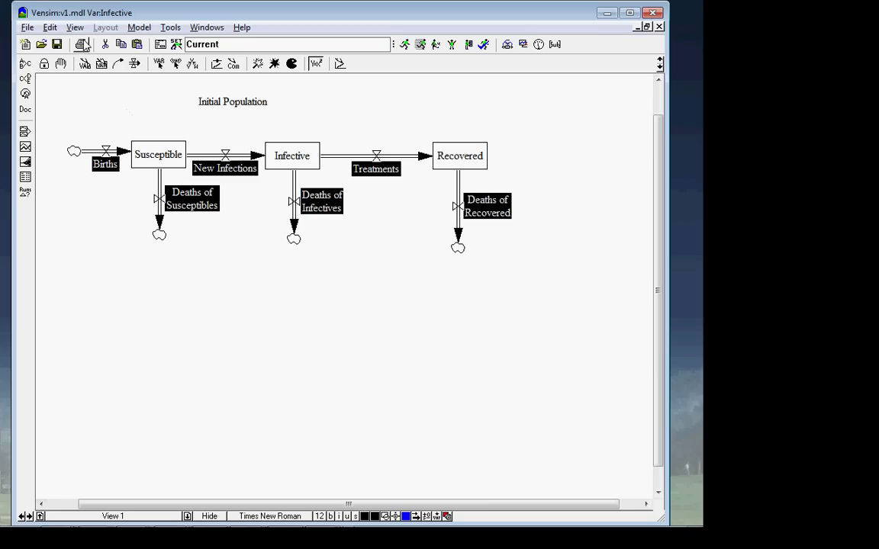
- Add a variable named Mortality Rate below the Deaths of Infectives flow
{"action": "left_click", "coordinate": [85, 66]}
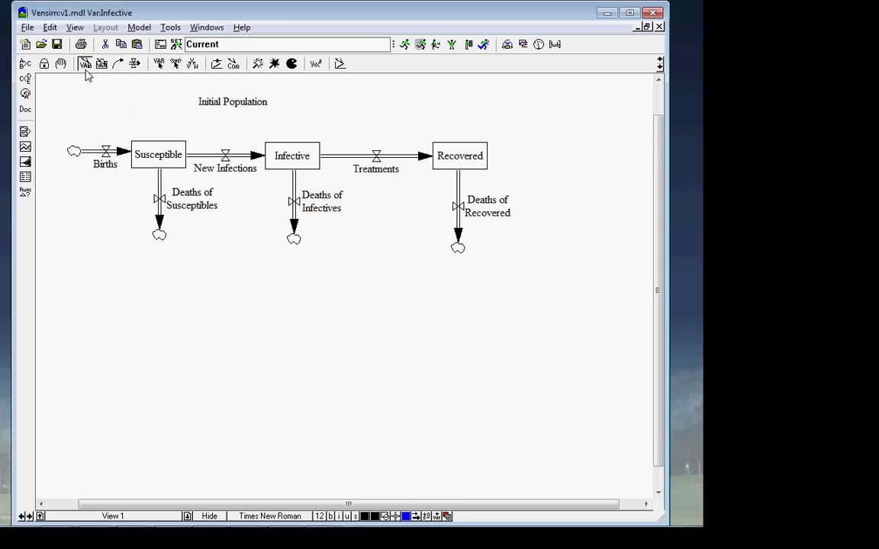
{"action": "left_click", "coordinate": [294, 283]}
{"action": "type", "text": "Mortality Rate"}
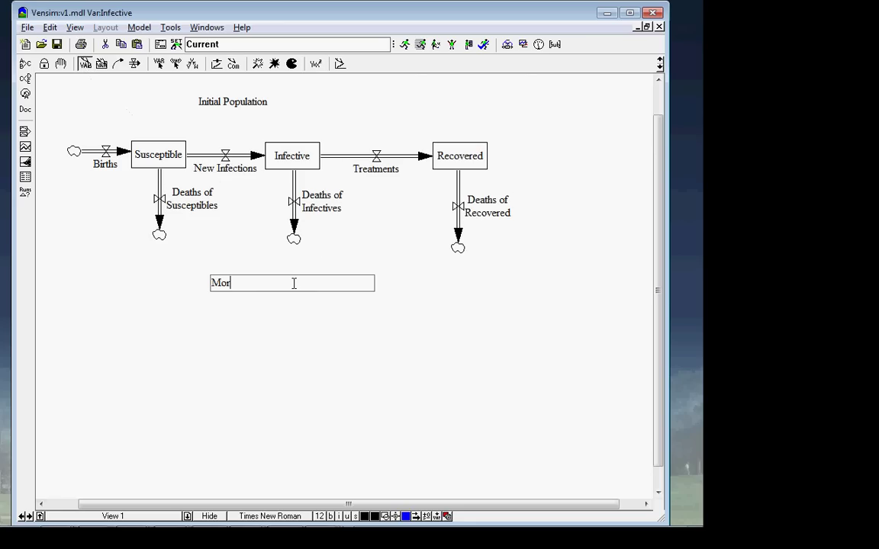
{"action": "key", "text": "Return"}
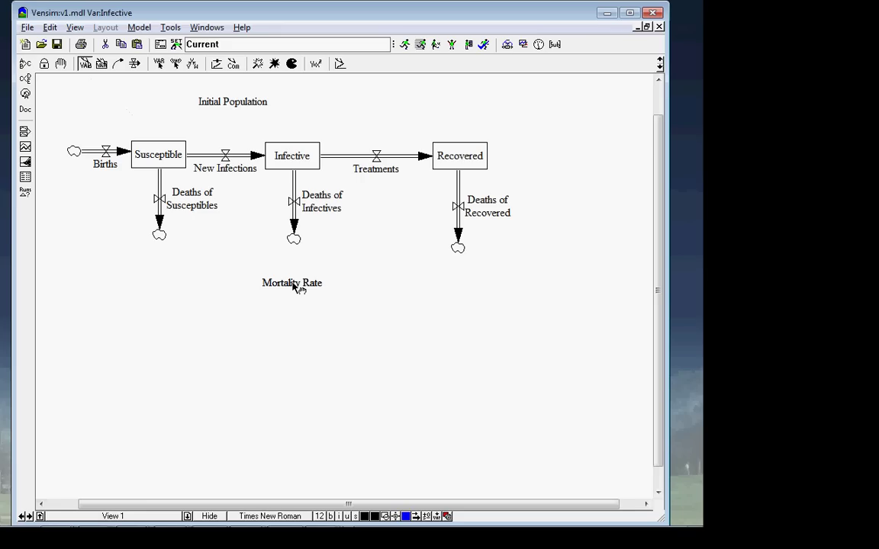
- Draw causal arrows from Mortality Rate to Deaths of Susceptibles, Deaths of Infectives and Deaths of Recovered
{"action": "left_click", "coordinate": [117, 64]}
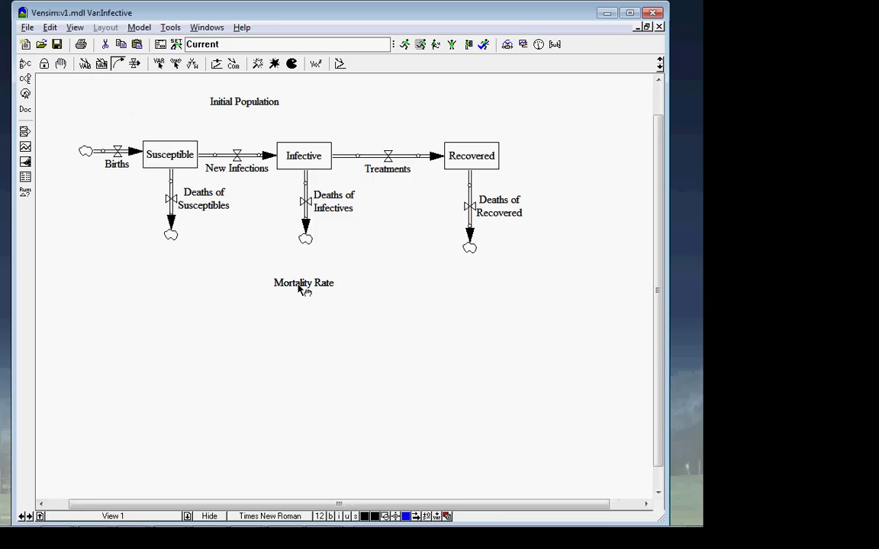
{"action": "left_click", "coordinate": [86, 66]}
{"action": "left_click", "coordinate": [293, 288]}
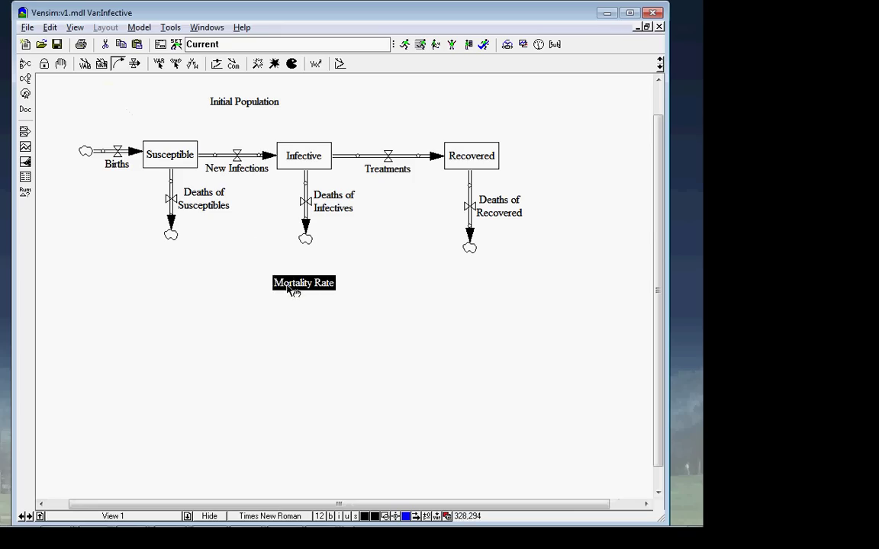
{"action": "left_click", "coordinate": [216, 200]}
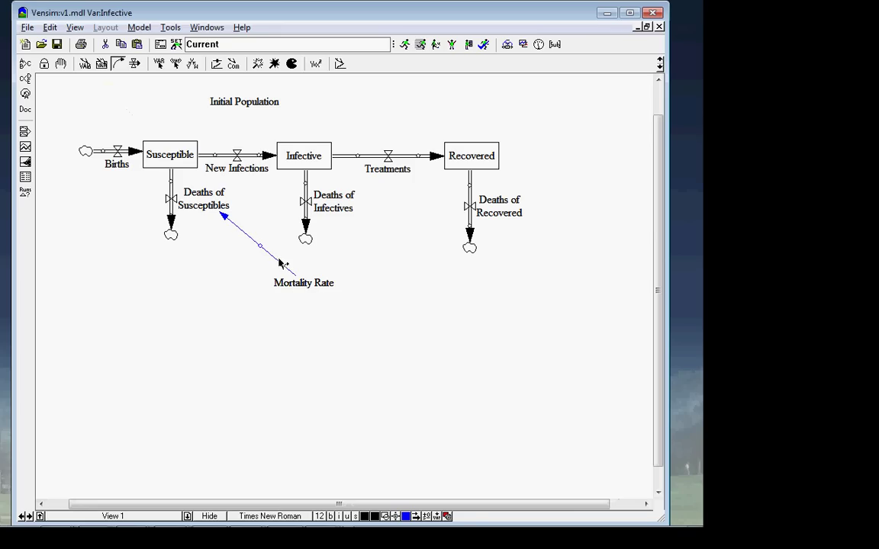
{"action": "left_click", "coordinate": [313, 283]}
{"action": "left_click", "coordinate": [319, 196]}
{"action": "left_click", "coordinate": [308, 285]}
{"action": "left_click", "coordinate": [472, 207]}
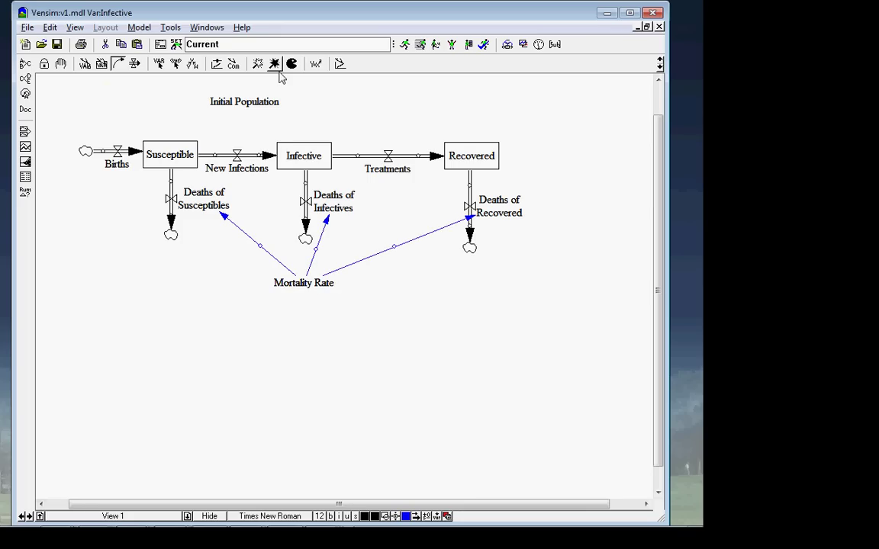
- Draw a causal arrow from each of the Recovered, Infective and Susceptible stocks to its own deaths flow
{"action": "left_click", "coordinate": [316, 63]}
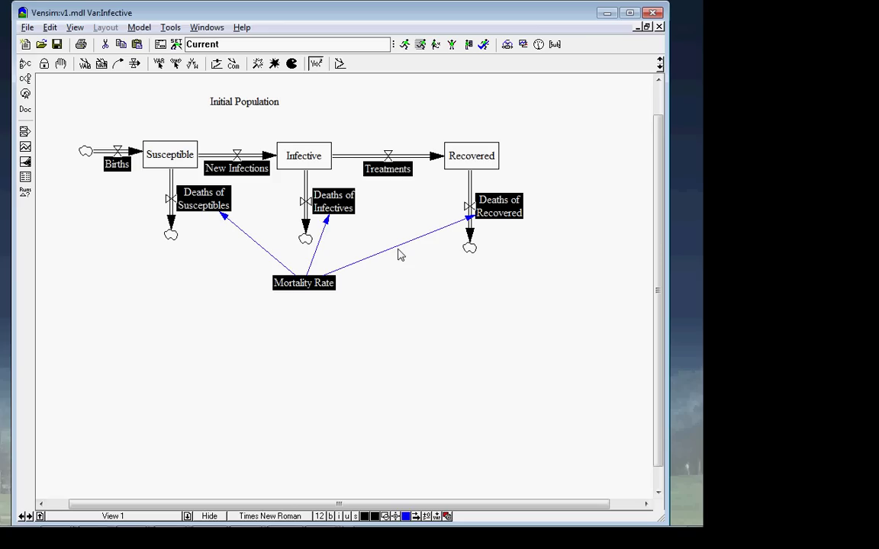
{"action": "scroll", "coordinate": [401, 255], "scroll_direction": "left", "scroll_amount": 1}
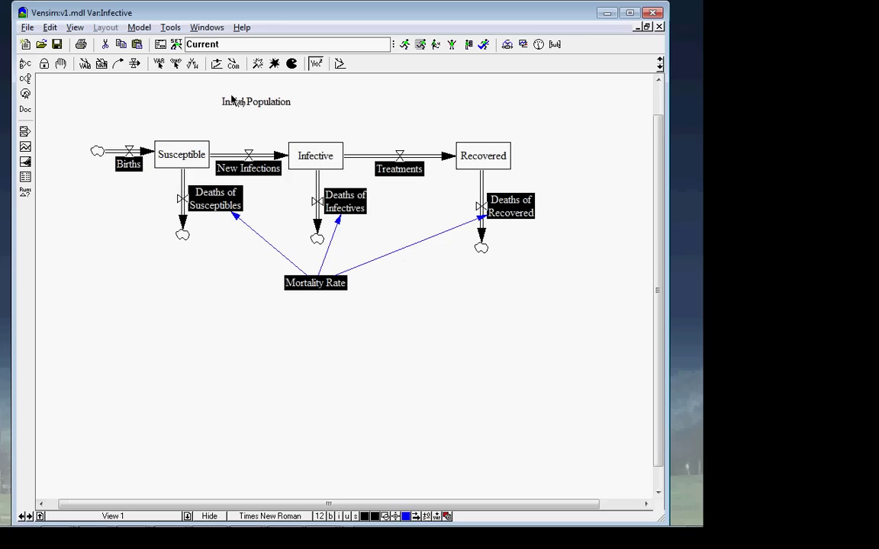
{"action": "left_click", "coordinate": [119, 66]}
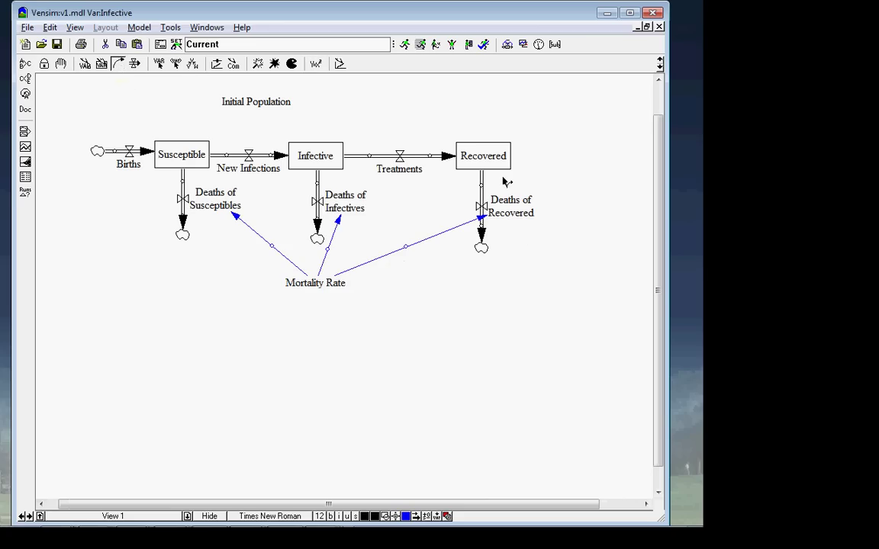
{"action": "left_click", "coordinate": [454, 154]}
{"action": "left_click", "coordinate": [469, 188]}
{"action": "left_click", "coordinate": [313, 160]}
{"action": "left_click", "coordinate": [343, 201]}
{"action": "left_click", "coordinate": [172, 141]}
{"action": "left_click", "coordinate": [204, 189]}
- Rename the Mortality Rate variable as Monthly Mortality Rate
{"action": "left_click", "coordinate": [85, 65]}
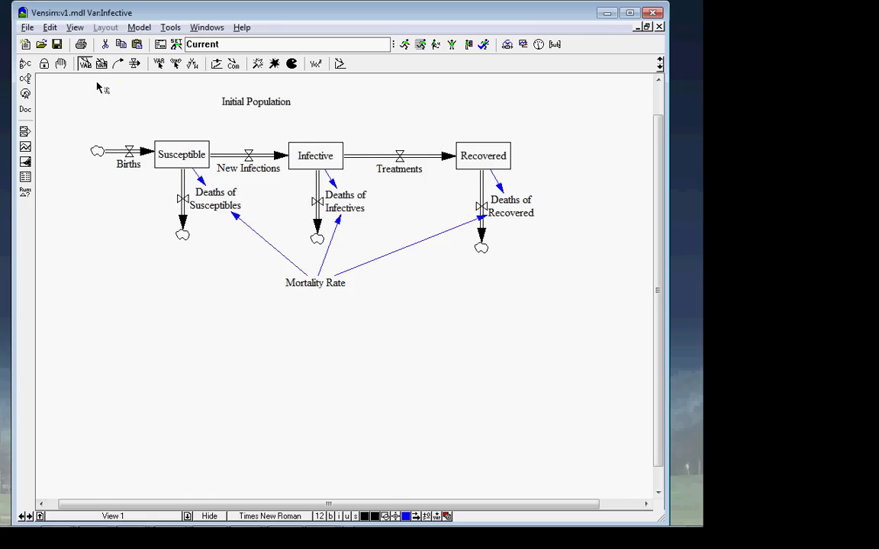
{"action": "left_click", "coordinate": [305, 287]}
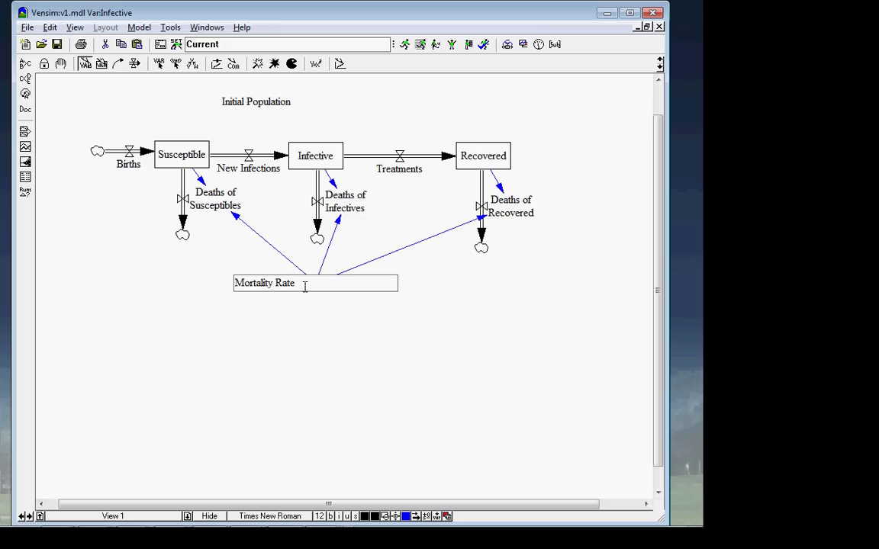
{"action": "type", "text": "Monthly"}
{"action": "key", "text": "Return"}
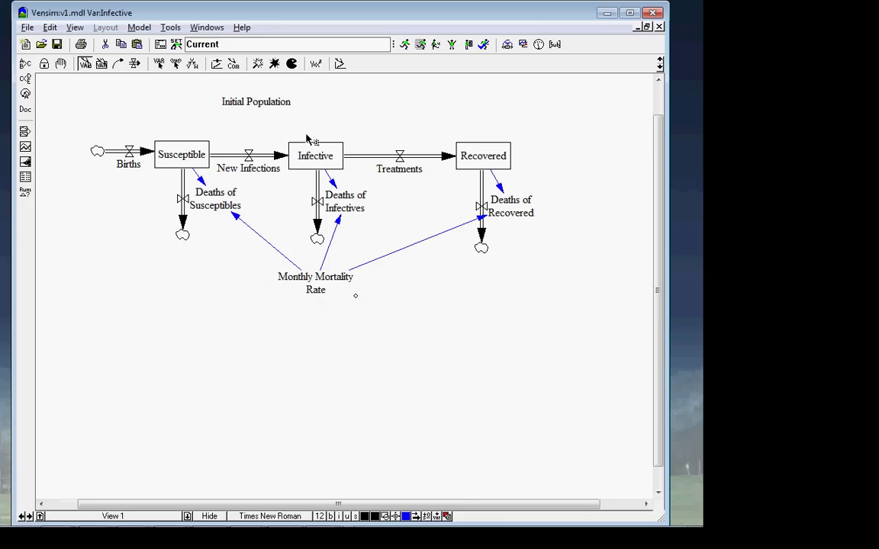
- Define Monthly Mortality Rate as a constant of 0.001
{"action": "left_click", "coordinate": [316, 64]}
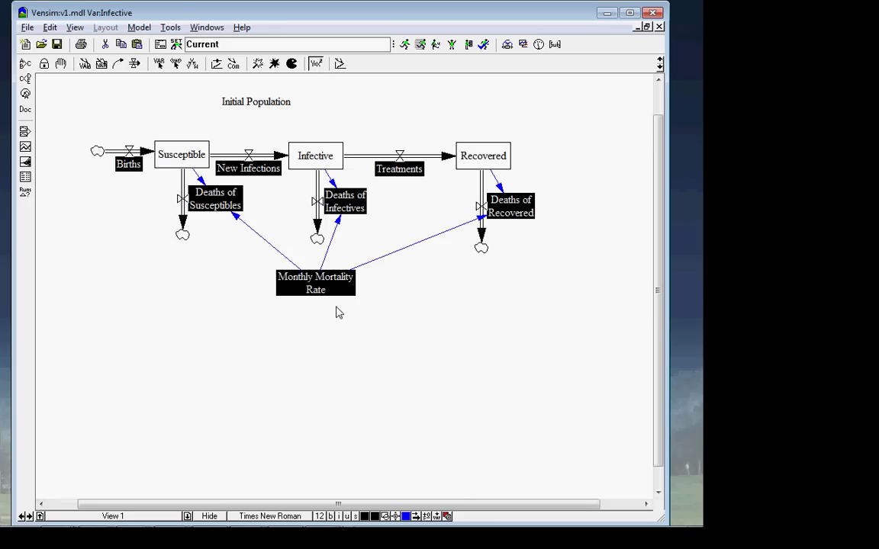
{"action": "left_click", "coordinate": [320, 284]}
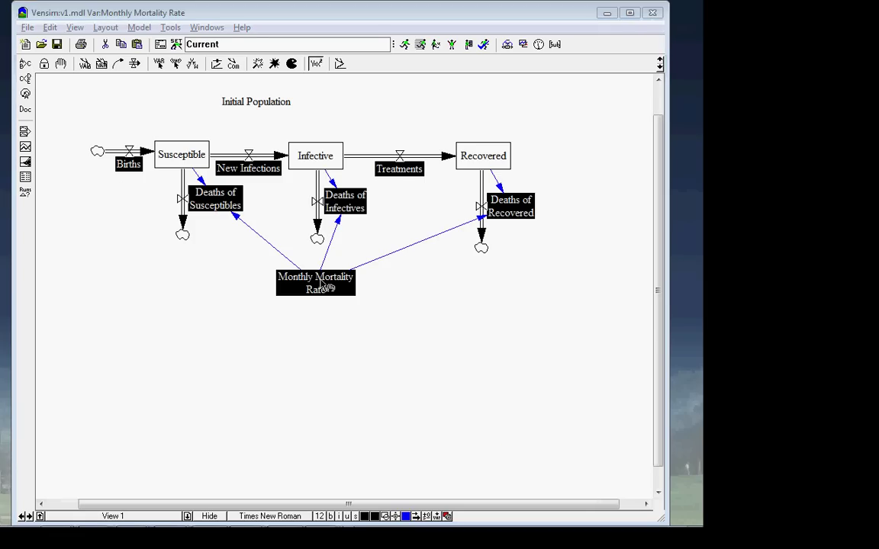
{"action": "left_click", "coordinate": [321, 284]}
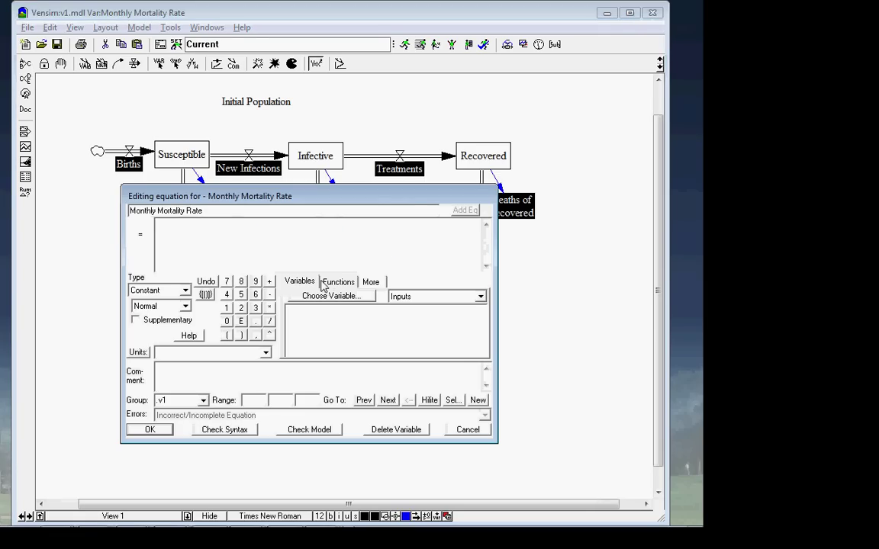
{"action": "type", "text": "0."}
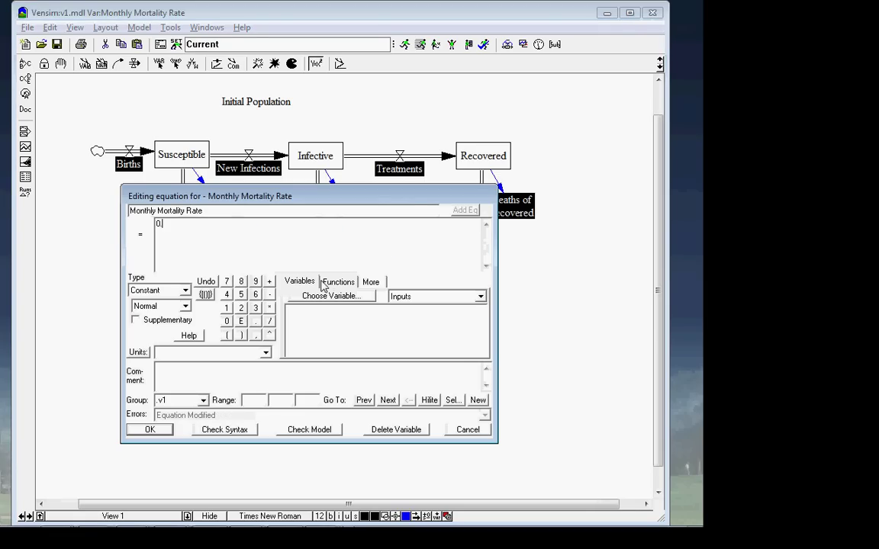
{"action": "type", "text": "001"}
{"action": "key", "text": "Return"}
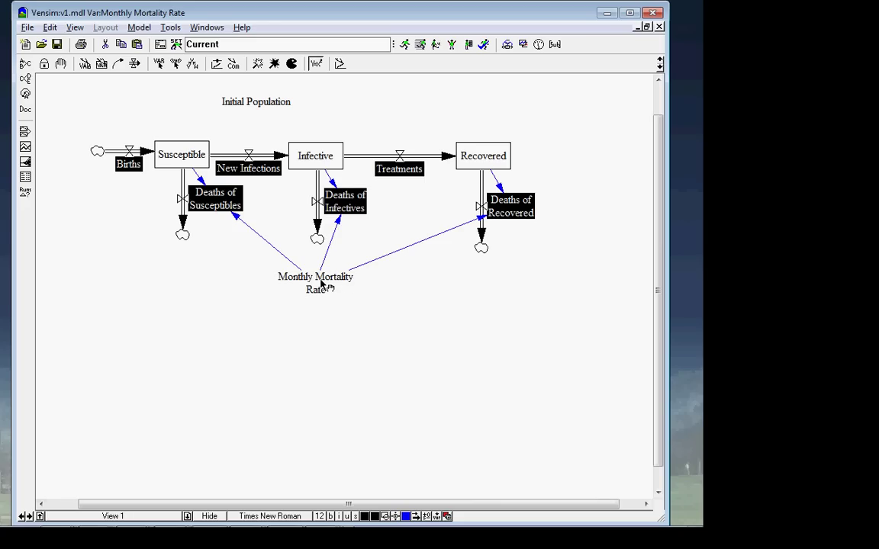
- Define the Deaths of Recovered flow as Recovered*Monthly Mortality Rate, using its input variables
{"action": "left_click", "coordinate": [515, 211]}
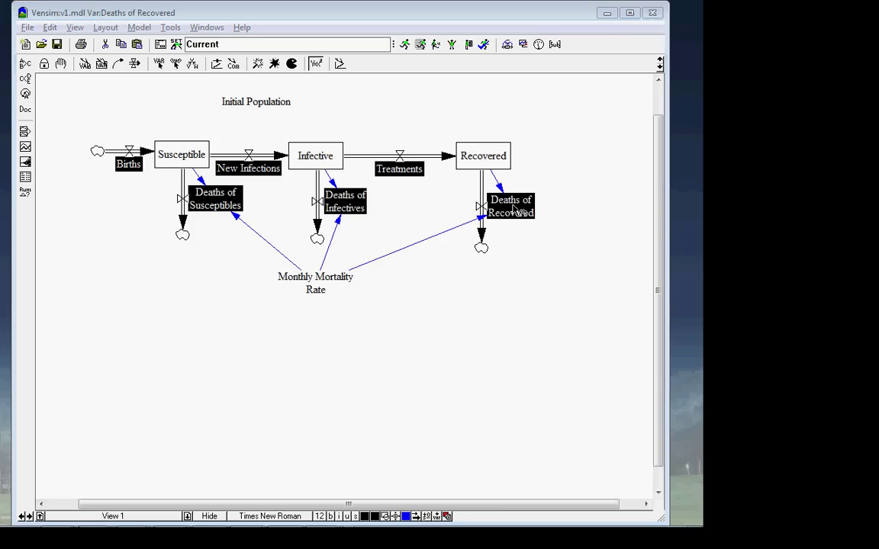
{"action": "left_click", "coordinate": [514, 211]}
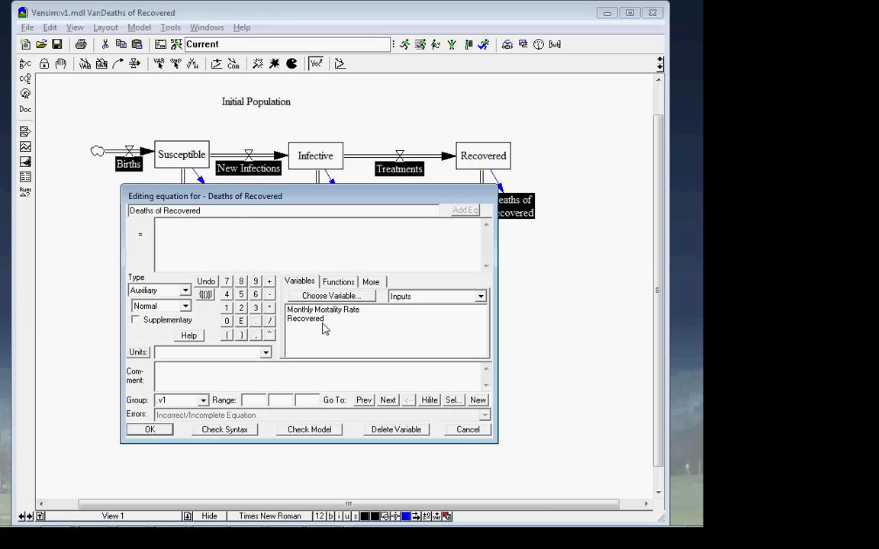
{"action": "left_click", "coordinate": [319, 322]}
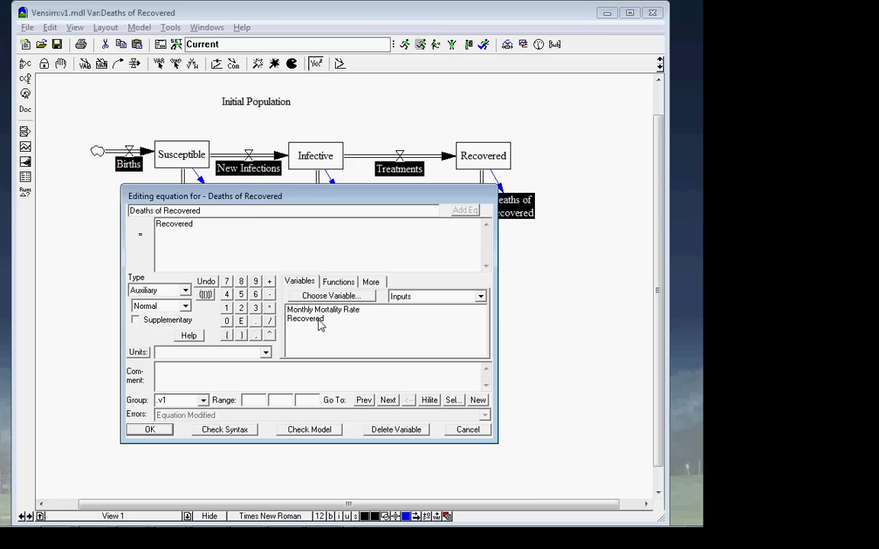
{"action": "left_click", "coordinate": [269, 307]}
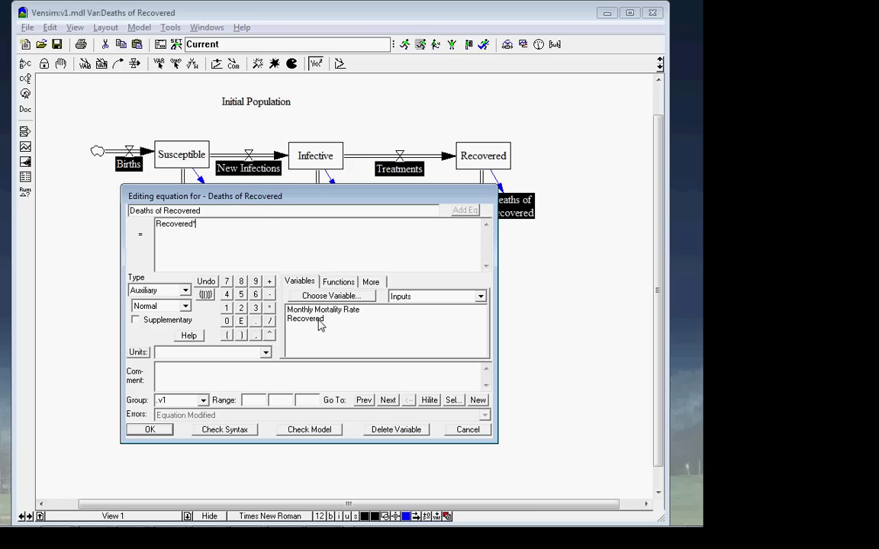
{"action": "left_click", "coordinate": [302, 310]}
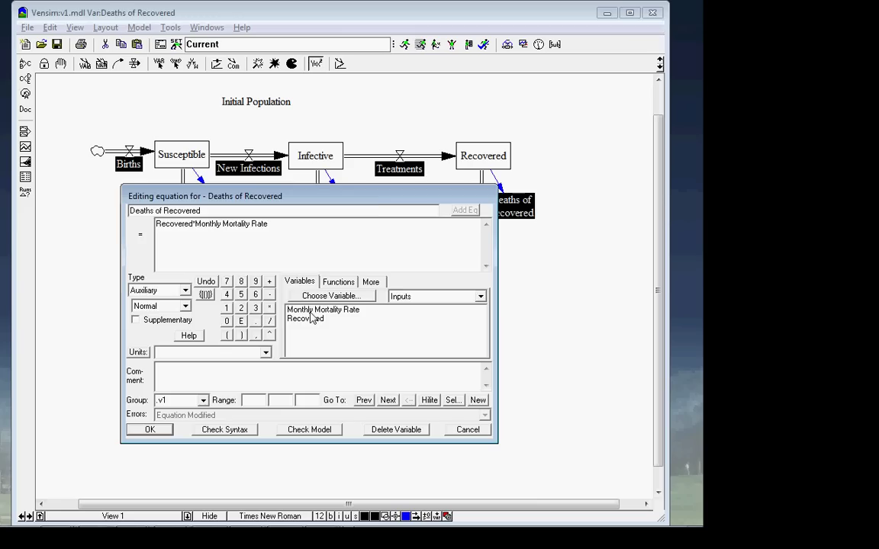
{"action": "key", "text": "Return"}
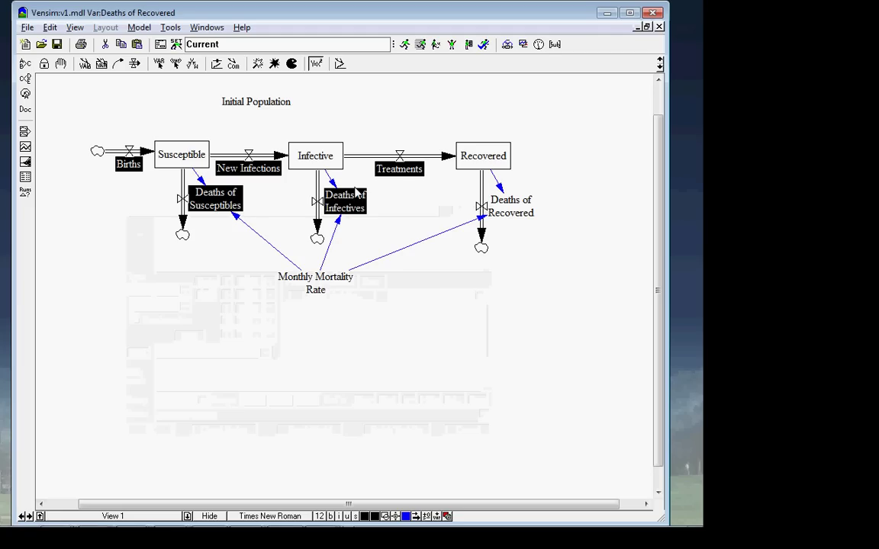
- Define the Deaths of Infectives flow as Infective*Monthly Mortality Rate, using its input variables
{"action": "left_click", "coordinate": [356, 193]}
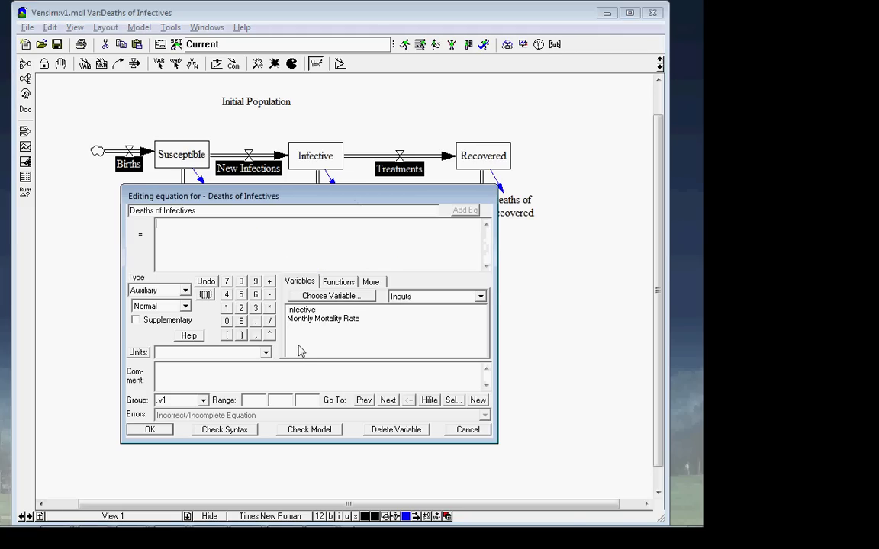
{"action": "double_click", "coordinate": [307, 310]}
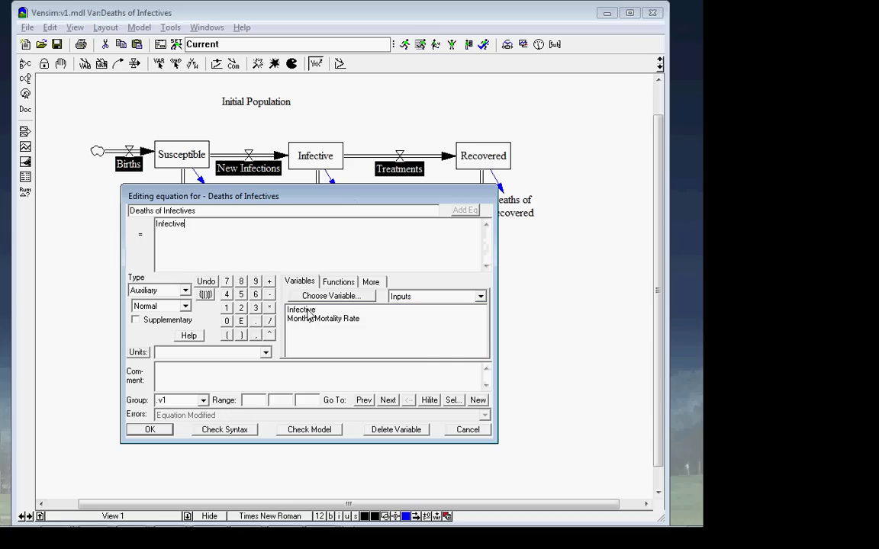
{"action": "type", "text": "*"}
{"action": "double_click", "coordinate": [305, 320]}
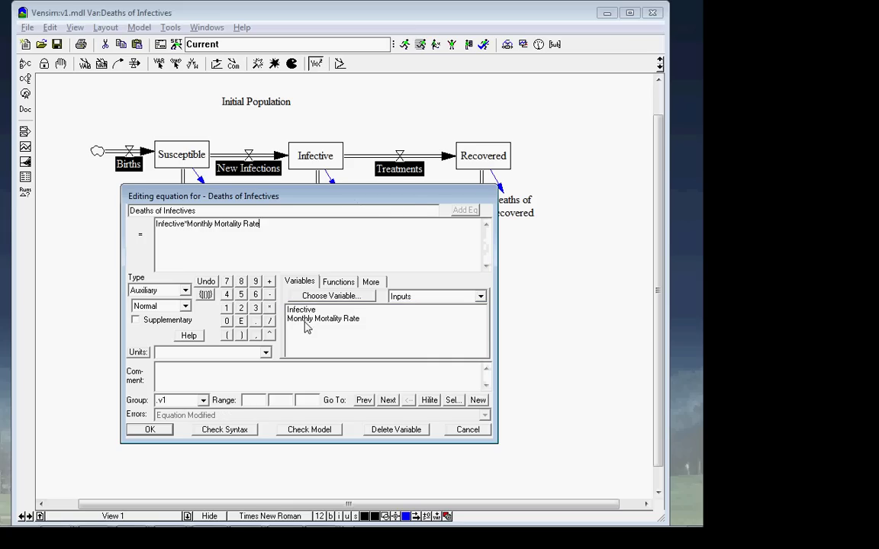
{"action": "key", "text": "Return"}
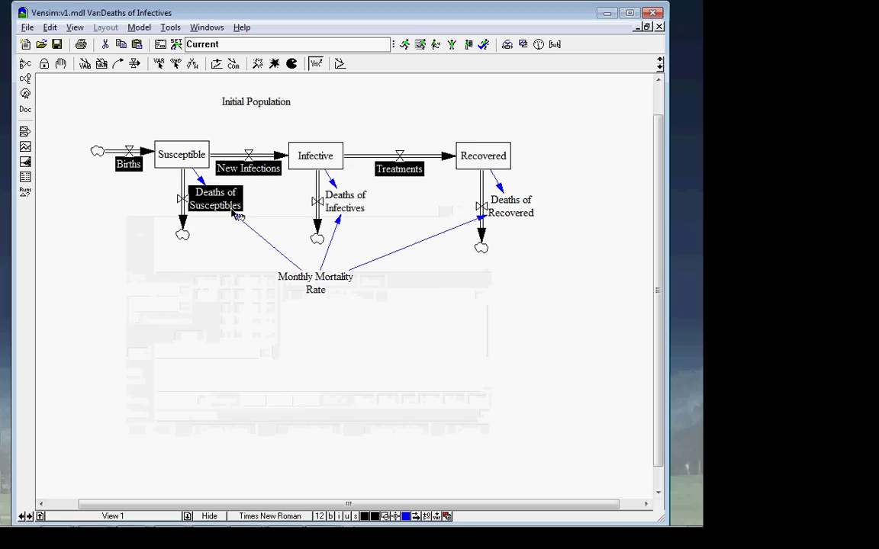
- Define the Deaths of Susceptibles flow as Susceptible*Monthly Mortality Rate, using its input variables
{"action": "left_click", "coordinate": [234, 212]}
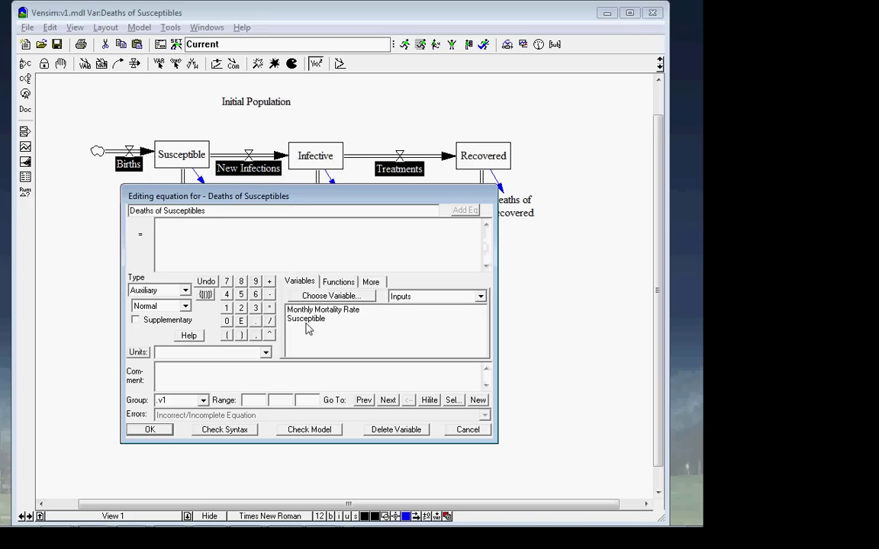
{"action": "left_click", "coordinate": [305, 319]}
{"action": "type", "text": "*"}
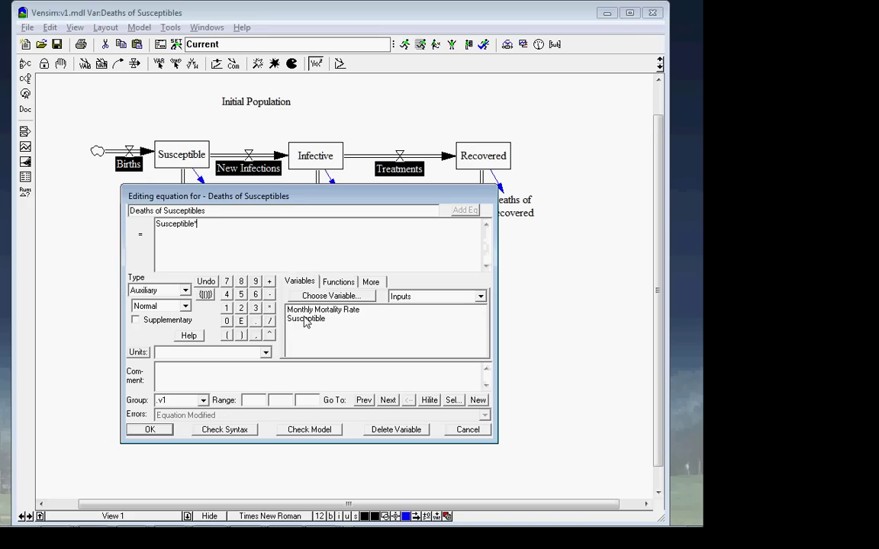
{"action": "left_click", "coordinate": [313, 311]}
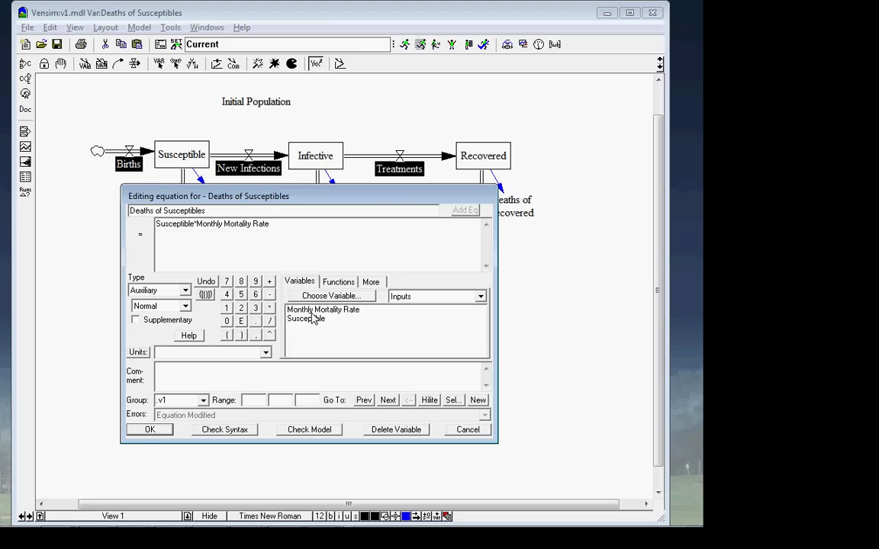
{"action": "left_click", "coordinate": [144, 432]}
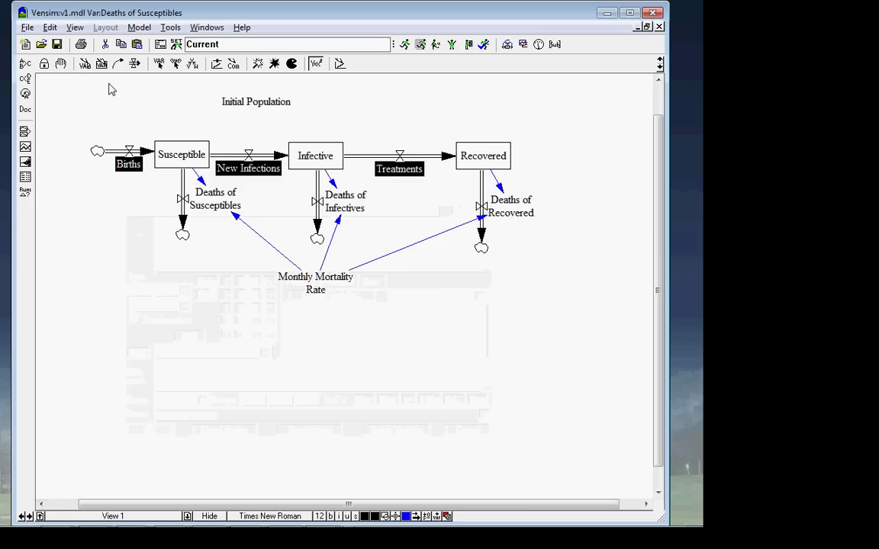
- Add a variable named Mean Time Until Treated above the Treatments flow
{"action": "left_click", "coordinate": [84, 63]}
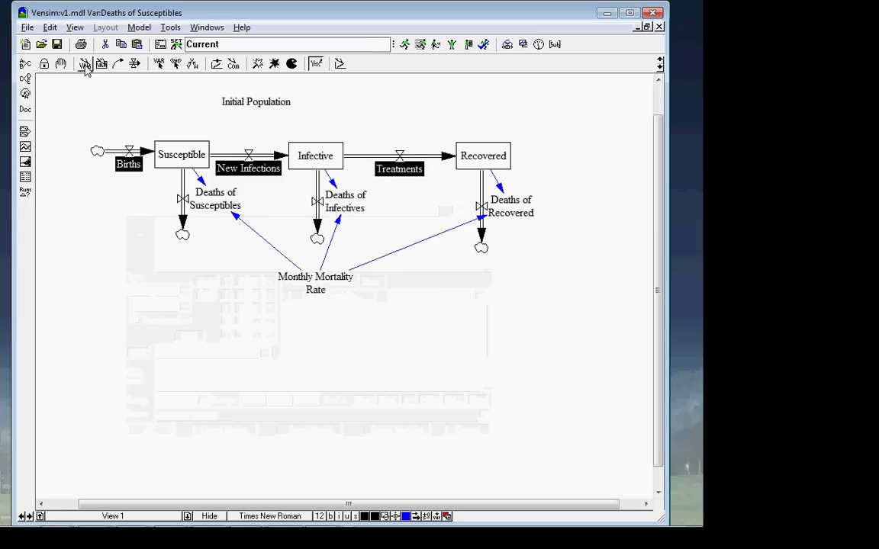
{"action": "left_click", "coordinate": [386, 101]}
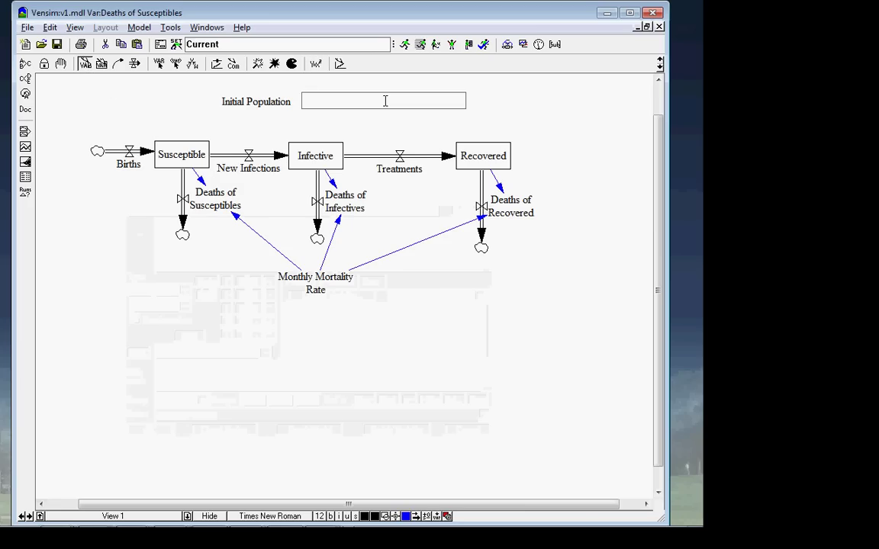
{"action": "type", "text": "Mean Time Until T"}
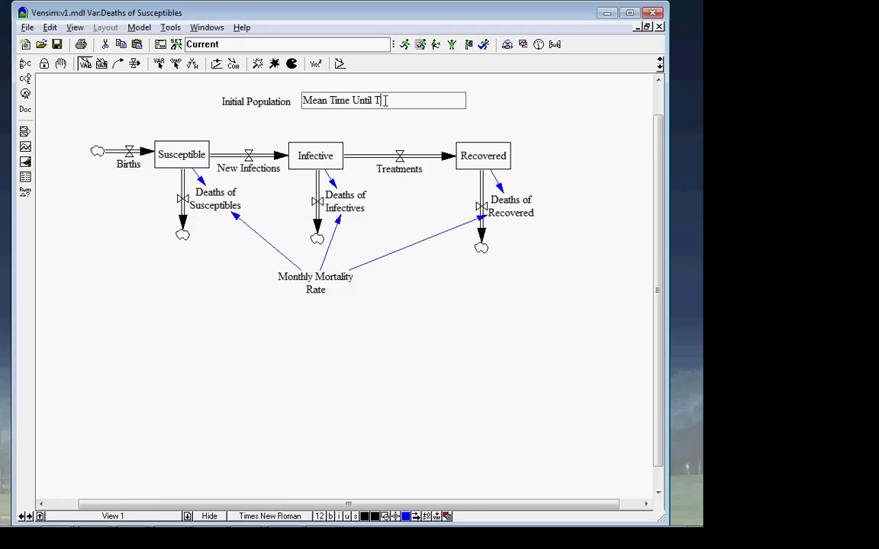
{"action": "type", "text": "reated"}
{"action": "key", "text": "Return"}
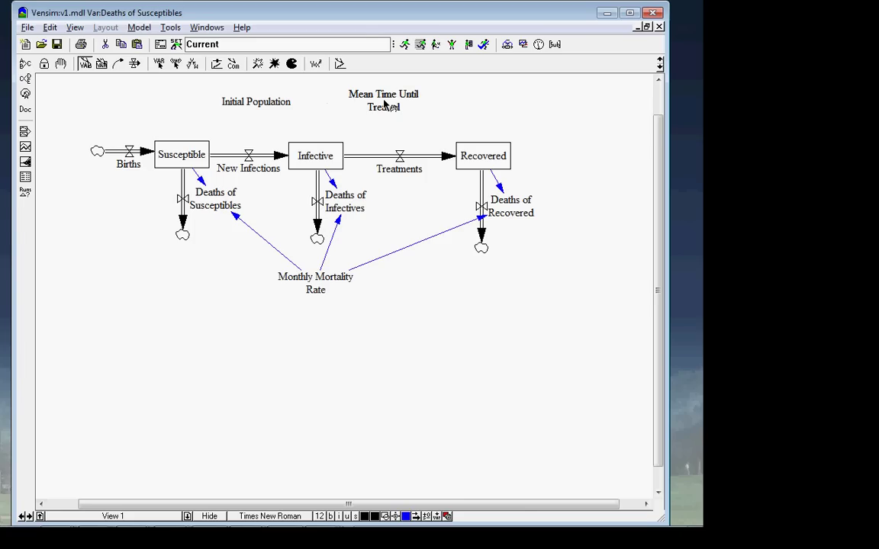
- Define Mean Time Until Treated as a constant of 1
{"action": "left_click", "coordinate": [316, 63]}
{"action": "left_click", "coordinate": [373, 108]}
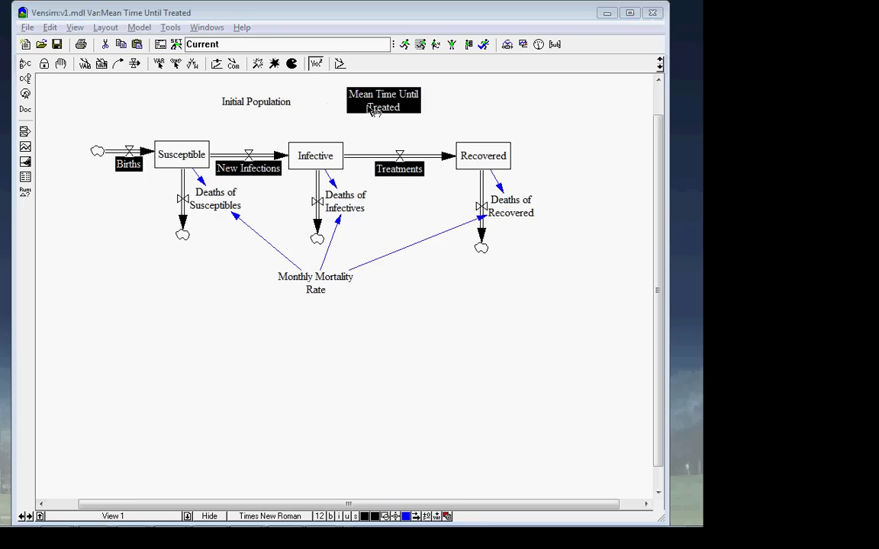
{"action": "left_click", "coordinate": [373, 109]}
{"action": "type", "text": "1"}
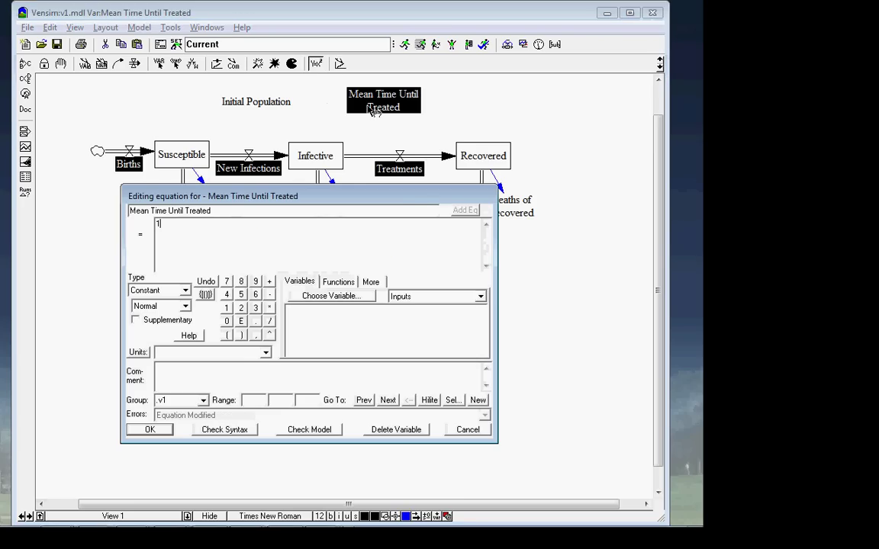
{"action": "key", "text": "Return"}
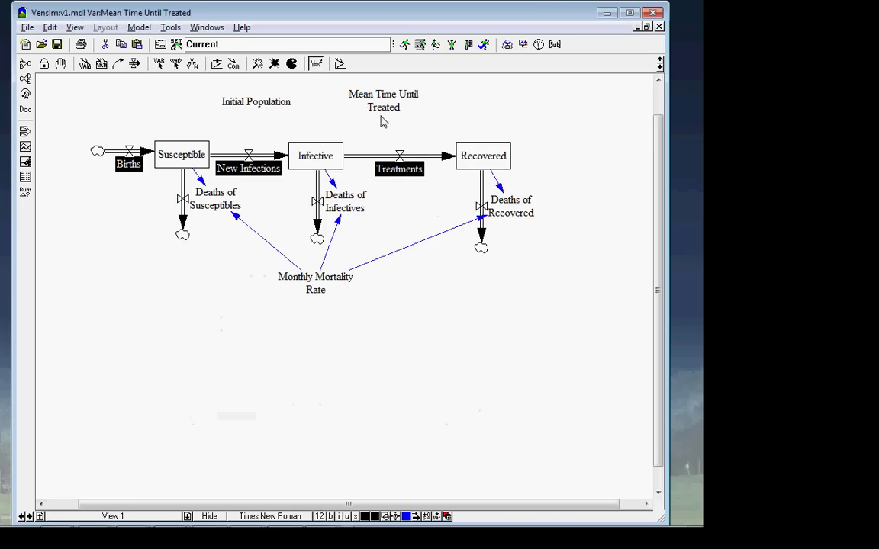
- Draw causal arrows from Infective and from Mean Time Until Treated to the Treatments flow
{"action": "left_click", "coordinate": [118, 64]}
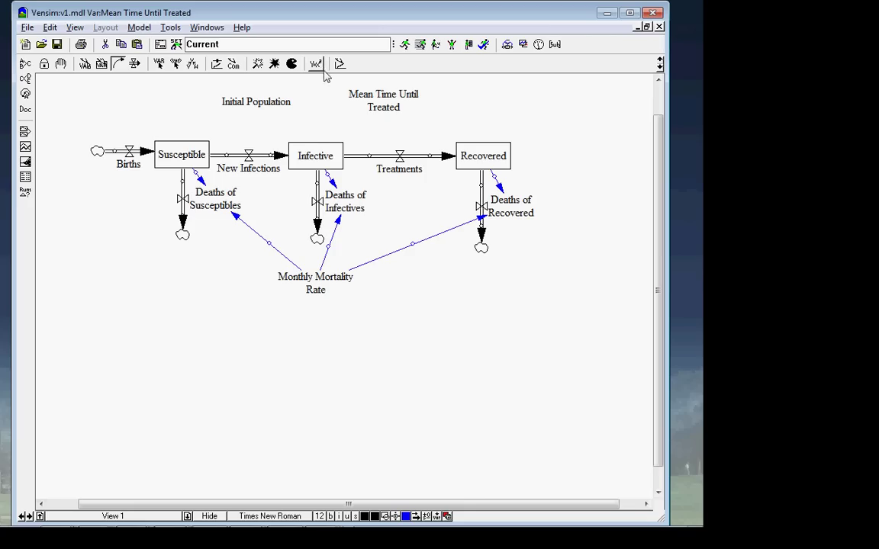
{"action": "left_click", "coordinate": [314, 154]}
{"action": "left_click", "coordinate": [385, 168]}
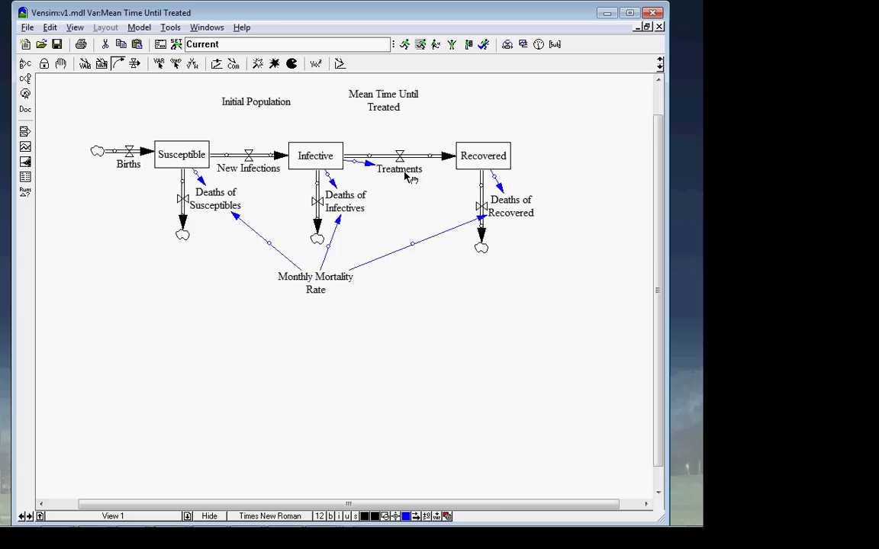
{"action": "left_click", "coordinate": [389, 103]}
{"action": "left_click", "coordinate": [402, 170]}
- Define the Treatments flow as Infective/Mean Time Until Treated, using its input variables
{"action": "left_click", "coordinate": [316, 66]}
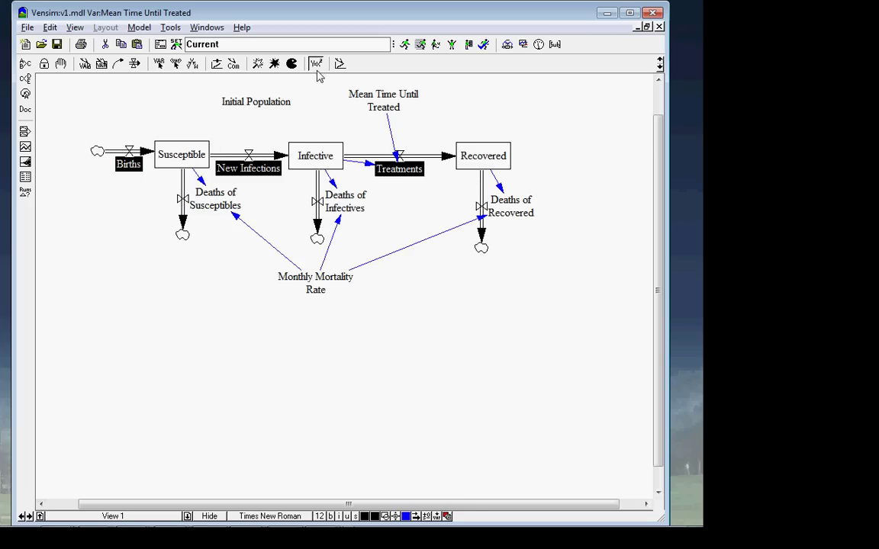
{"action": "left_click", "coordinate": [398, 168]}
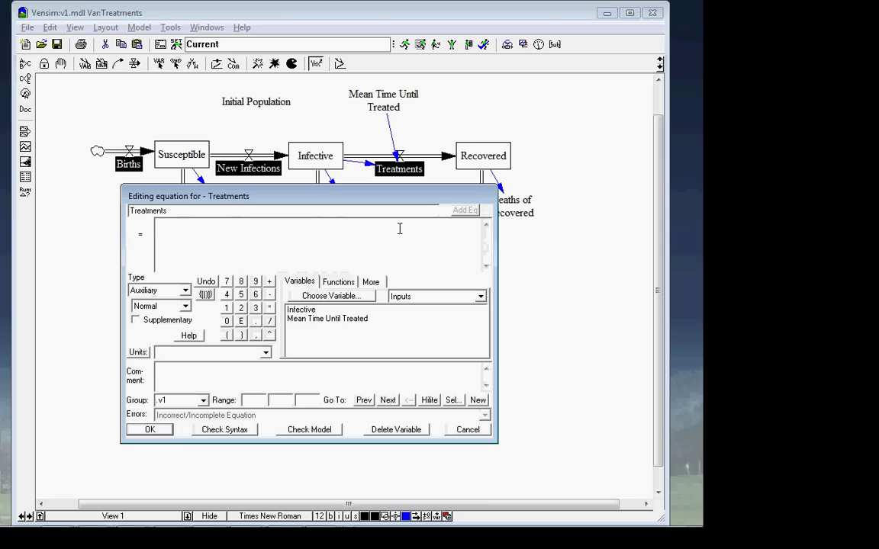
{"action": "left_click", "coordinate": [349, 310]}
{"action": "type", "text": "/"}
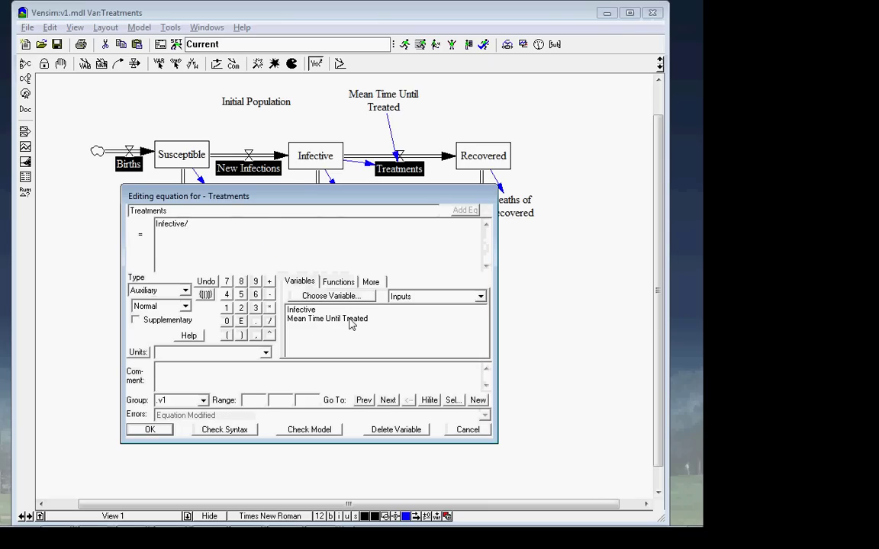
{"action": "left_click", "coordinate": [351, 320]}
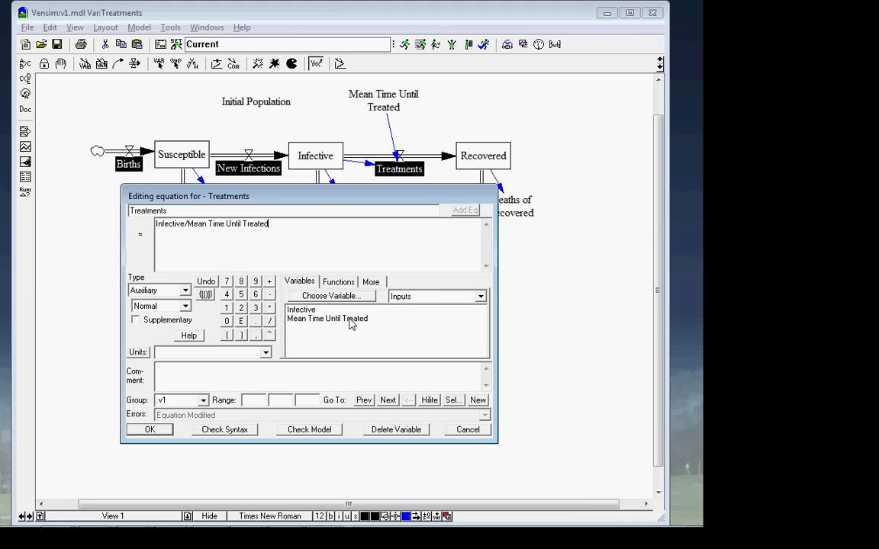
{"action": "left_click", "coordinate": [142, 431]}
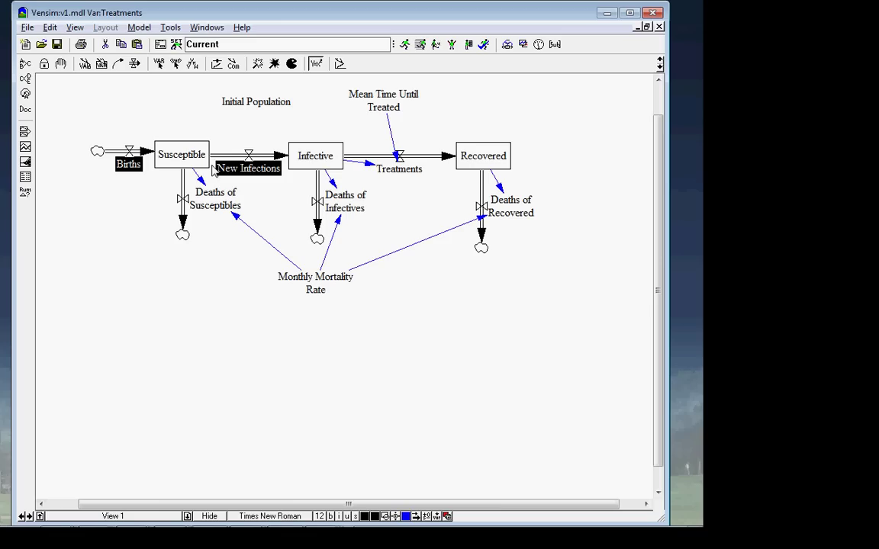
- Add a Birth Rate variable above the Births inflow and link it to Births with a causal arrow
{"action": "left_click", "coordinate": [85, 64]}
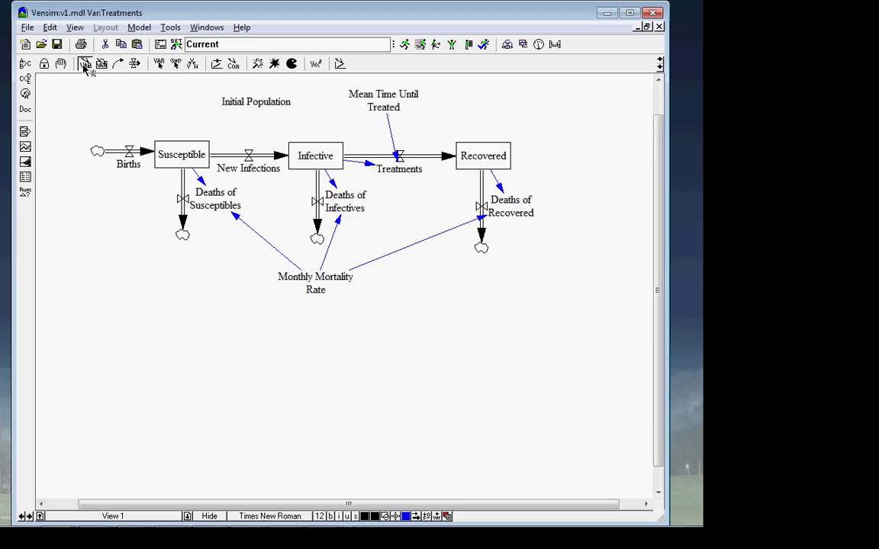
{"action": "left_click", "coordinate": [74, 127]}
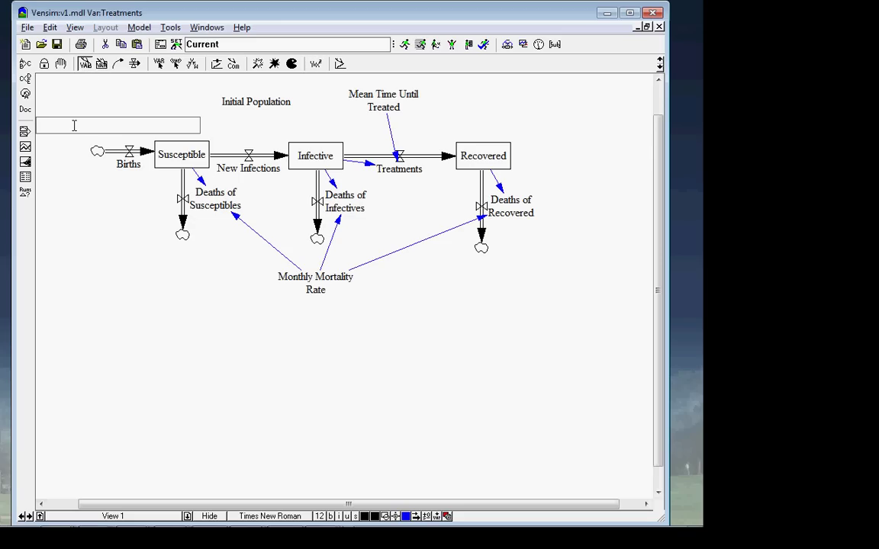
{"action": "type", "text": "Birth Rate"}
{"action": "key", "text": "Return"}
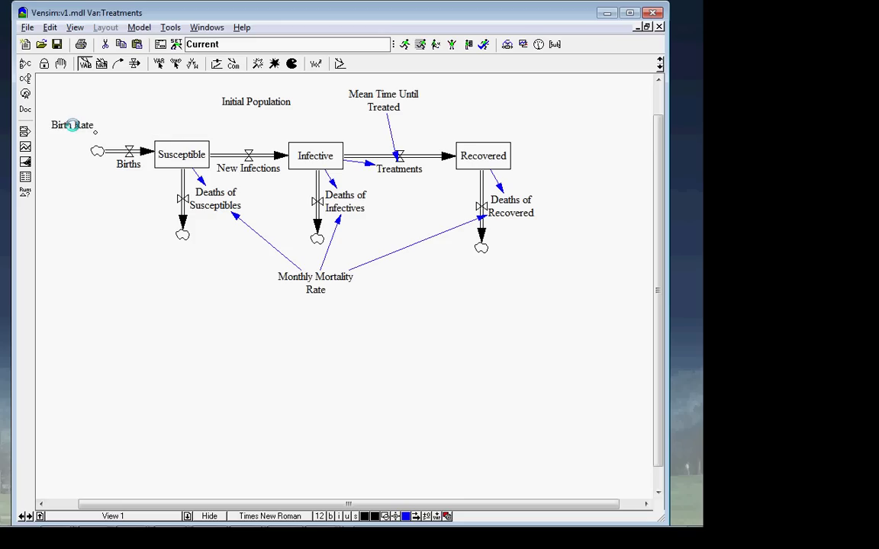
{"action": "left_click_drag", "start_coordinate": [74, 123], "coordinate": [74, 115]}
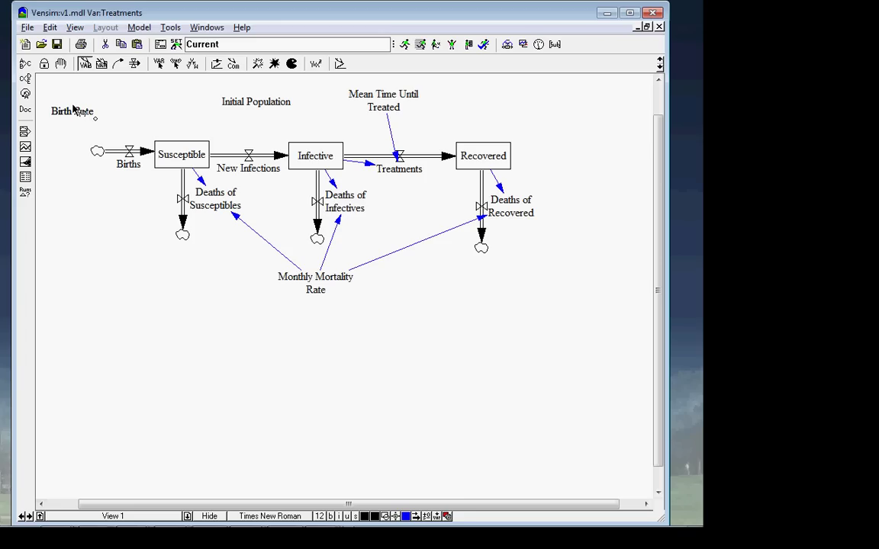
{"action": "left_click", "coordinate": [117, 63]}
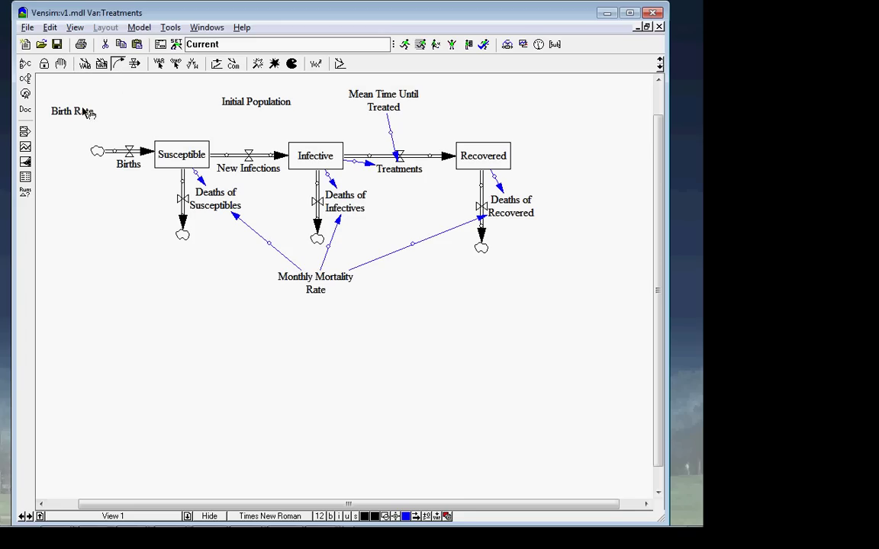
{"action": "left_click_drag", "start_coordinate": [78, 111], "coordinate": [129, 162]}
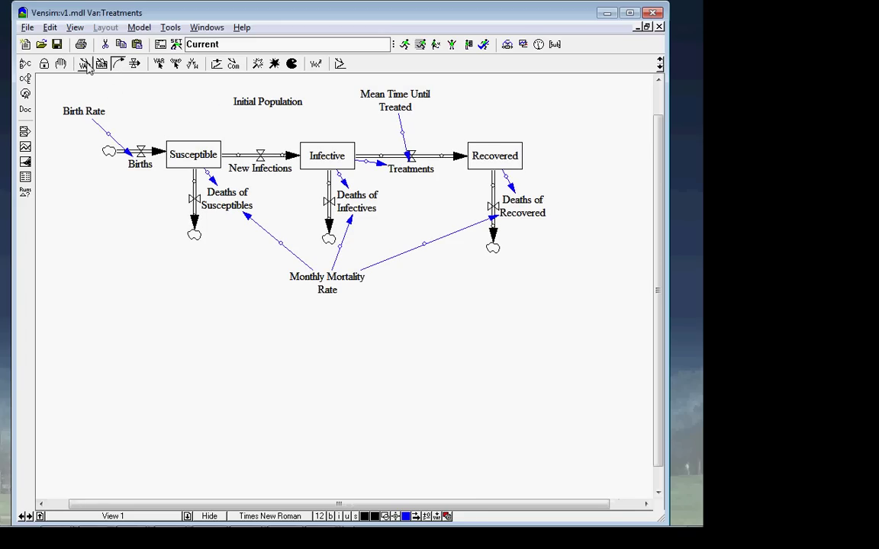
- Rename the Birth Rate variable as Monthly Birth Rate
{"action": "left_click", "coordinate": [84, 63]}
{"action": "left_click", "coordinate": [92, 110]}
{"action": "type", "text": "Month"}
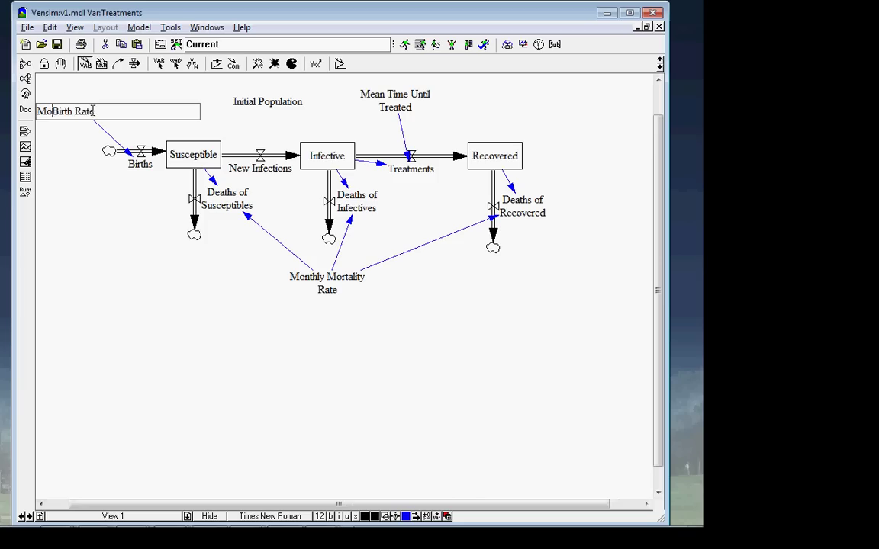
{"action": "type", "text": "ly"}
{"action": "key", "text": "Return"}
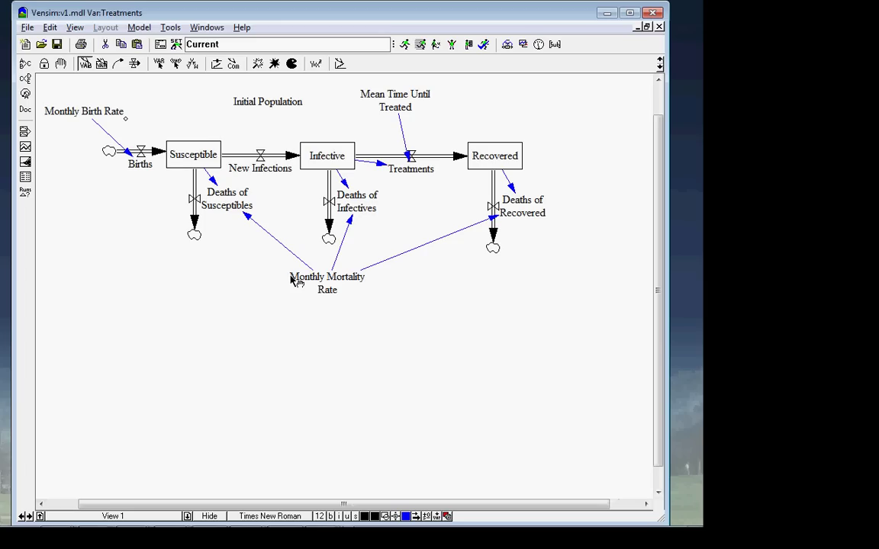
- Set the model's units for time to Year in the model's time bounds settings
{"action": "scroll", "coordinate": [296, 281], "scroll_direction": "left", "scroll_amount": 1}
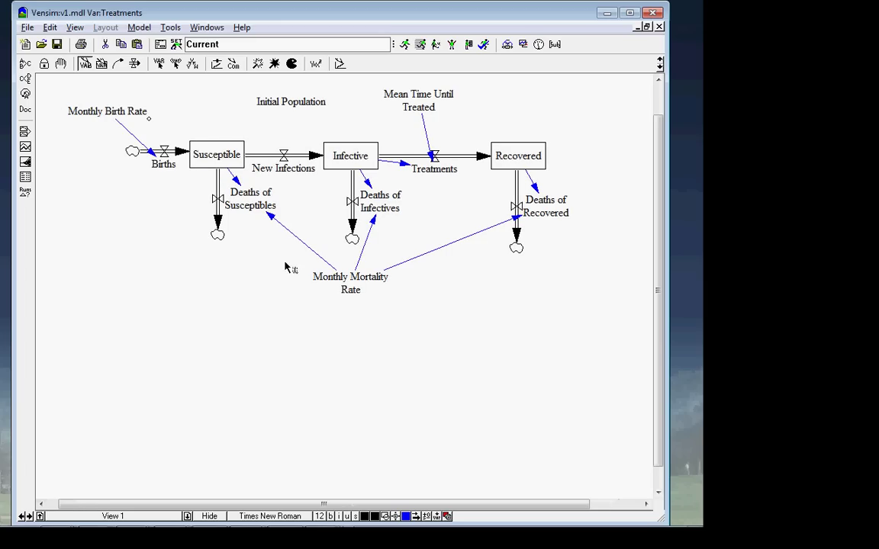
{"action": "left_click", "coordinate": [140, 29]}
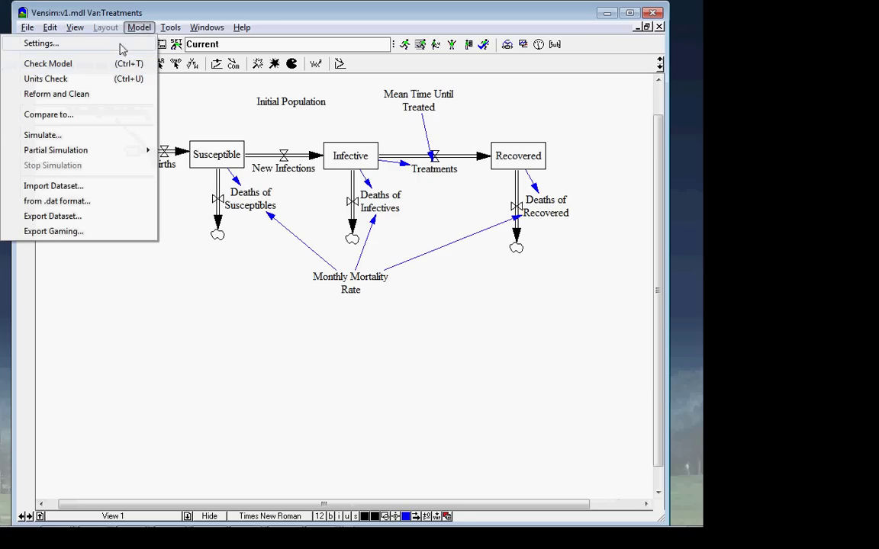
{"action": "left_click", "coordinate": [126, 43]}
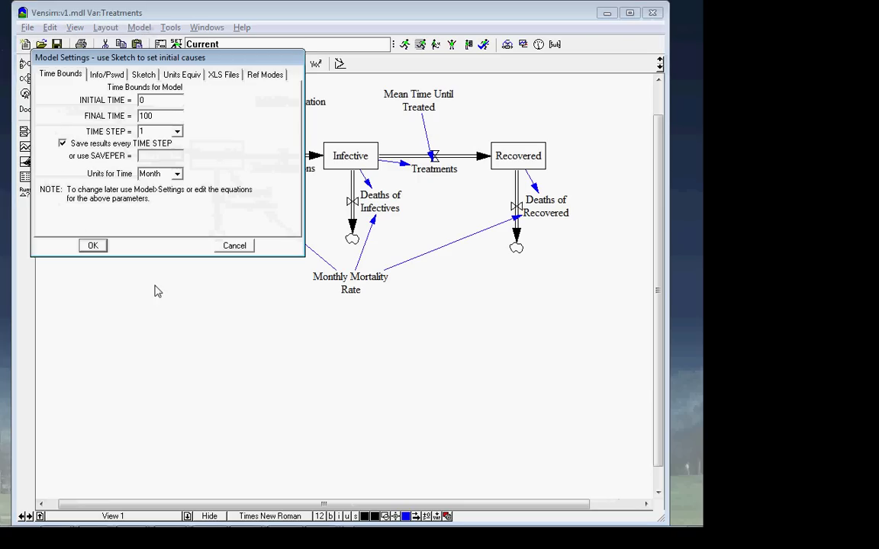
{"action": "left_click", "coordinate": [177, 174]}
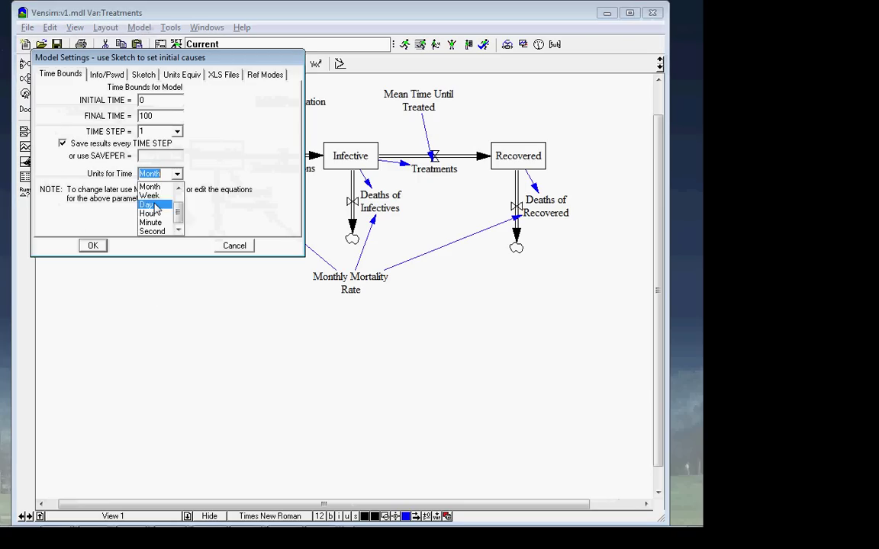
{"action": "left_click", "coordinate": [179, 204]}
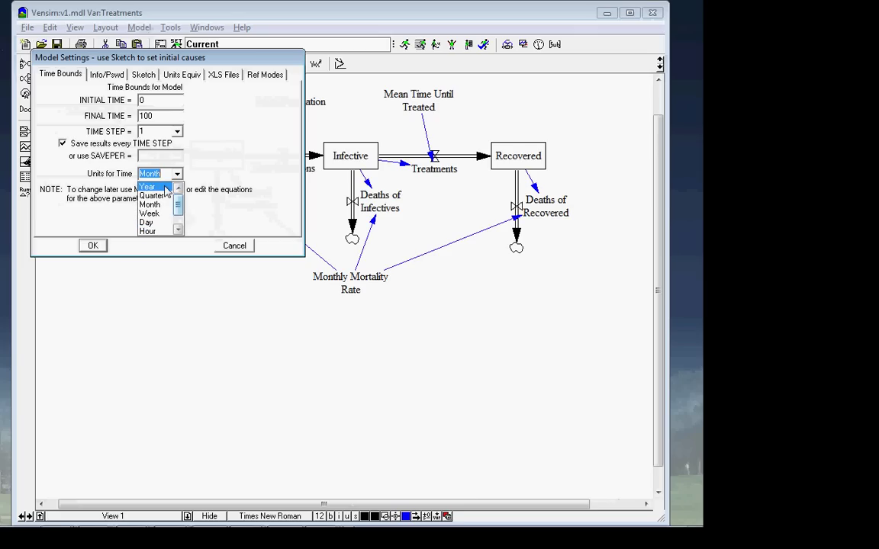
{"action": "left_click", "coordinate": [149, 187]}
{"action": "left_click", "coordinate": [104, 248]}
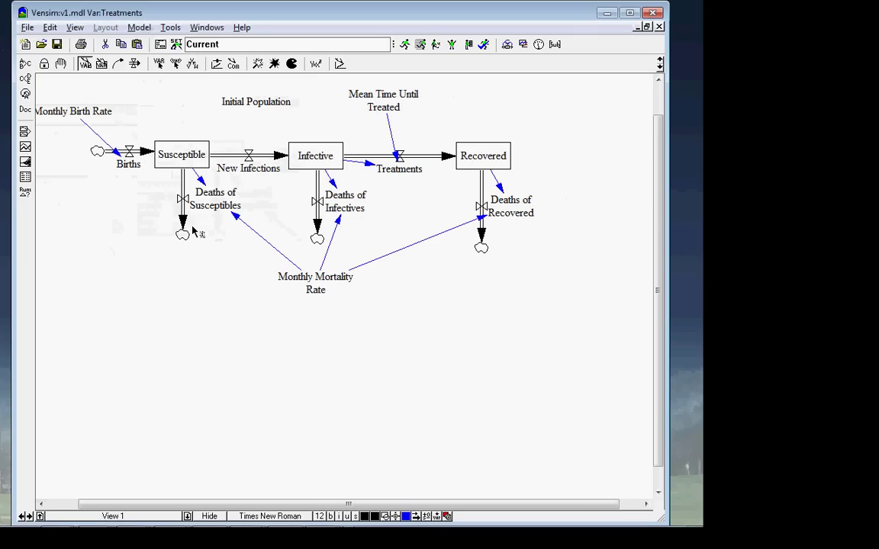
- Rename the birth rate variable as Annual Birth Rate
{"action": "double_click", "coordinate": [74, 111]}
{"action": "double_click", "coordinate": [70, 112]}
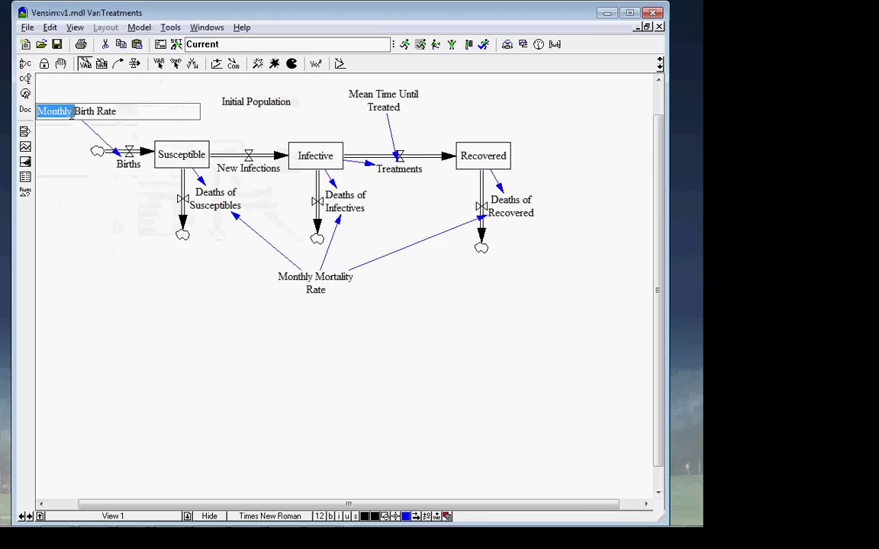
{"action": "type", "text": "Annual"}
{"action": "key", "text": "Return"}
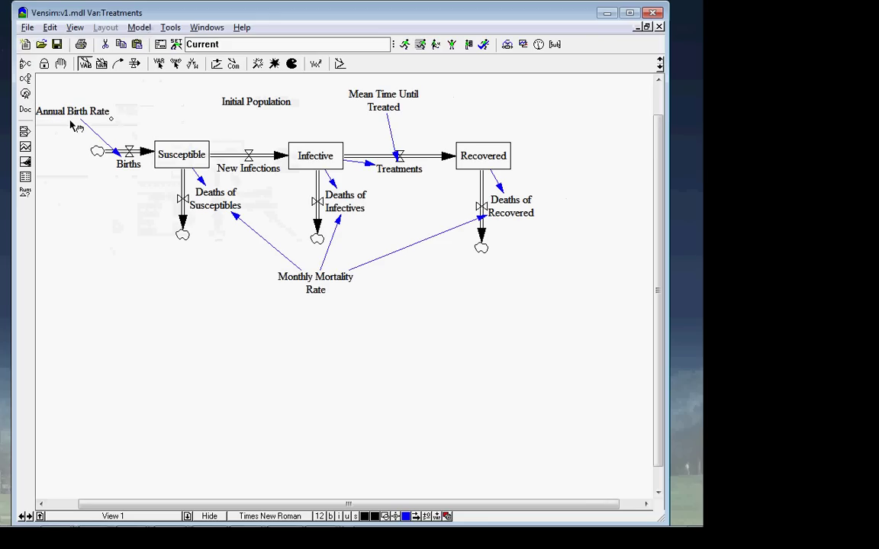
- Rename the Monthly Mortality Rate variable as Annual Mortality Rate
{"action": "double_click", "coordinate": [308, 282]}
{"action": "double_click", "coordinate": [308, 284]}
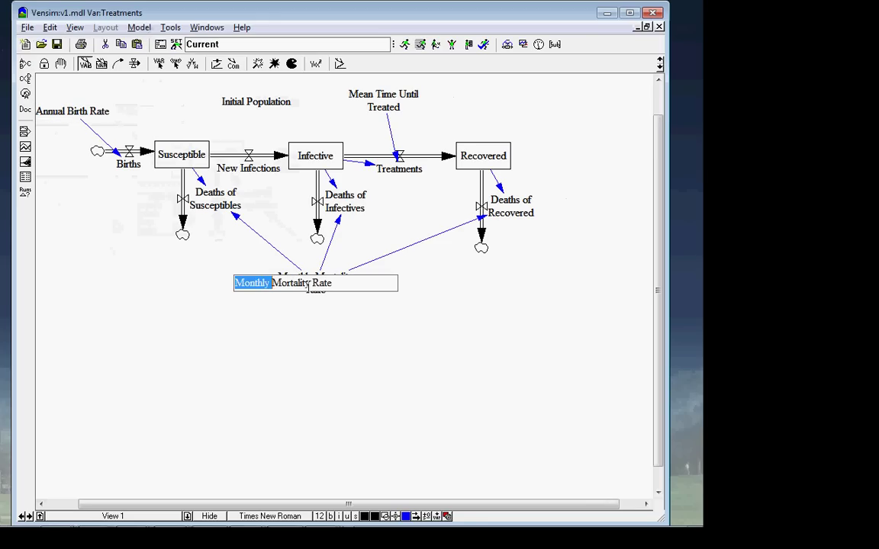
{"action": "type", "text": "Annual"}
{"action": "key", "text": "Return"}
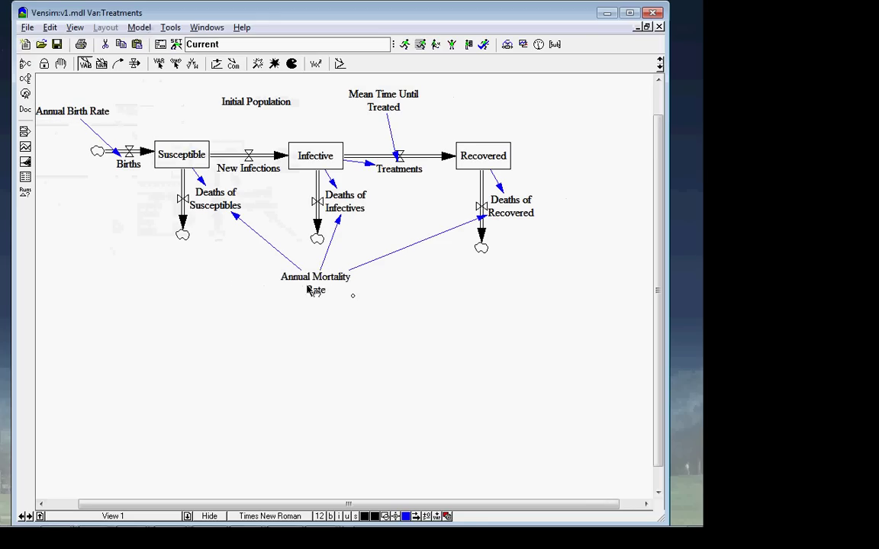
{"action": "left_click", "coordinate": [315, 290]}
{"action": "left_click", "coordinate": [311, 290]}
{"action": "key", "text": "Return"}
- Try to define the Births equation as Annual Birth Rate*(Susceptible+Infective+Recovered)
{"action": "left_click", "coordinate": [316, 64]}
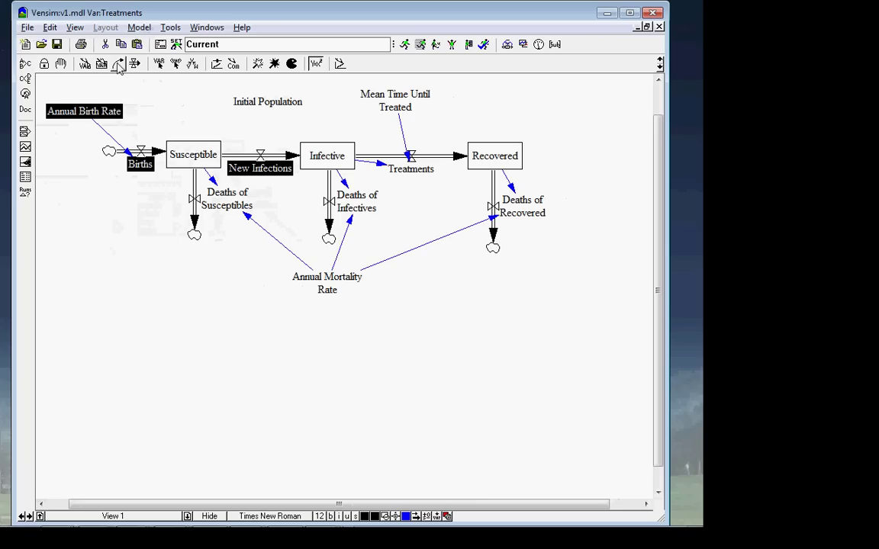
{"action": "left_click", "coordinate": [145, 168]}
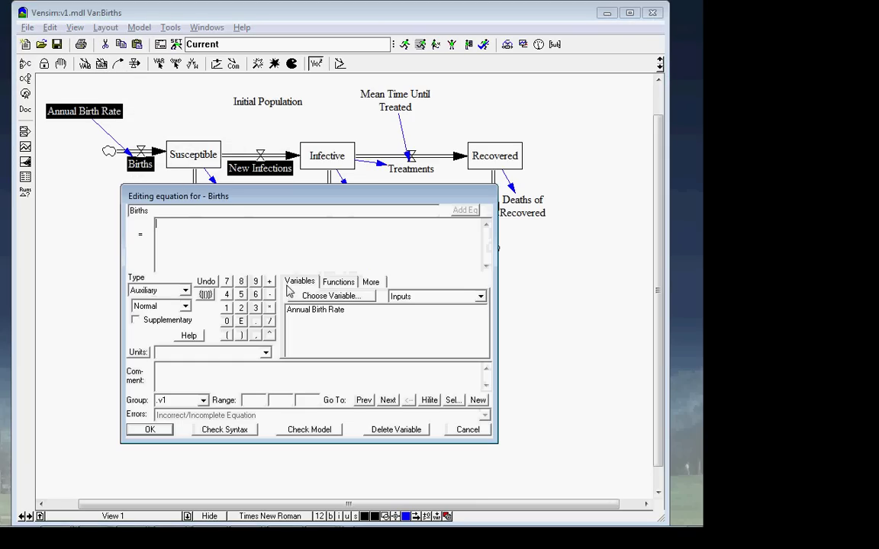
{"action": "left_click", "coordinate": [311, 310]}
{"action": "type", "text": "U"}
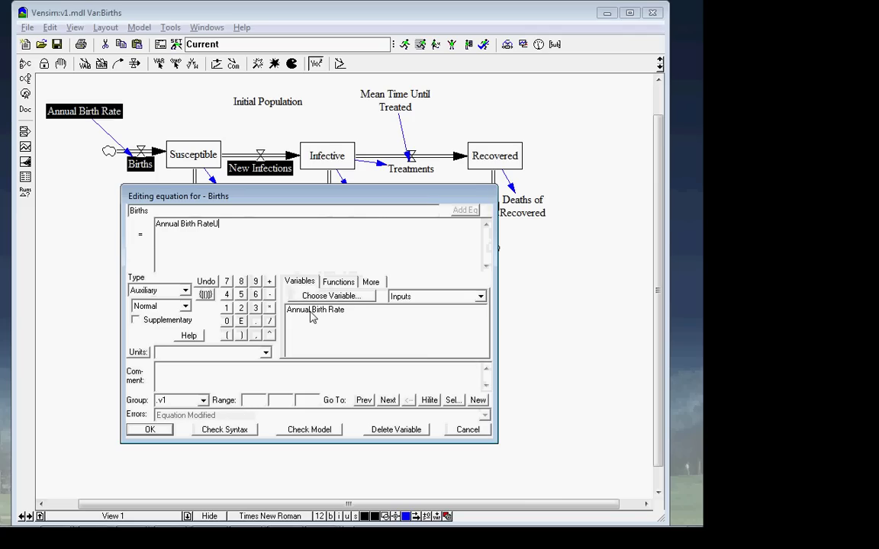
{"action": "key", "text": "BackSpace"}
{"action": "type", "text": "*"}
{"action": "type", "text": "1"}
{"action": "type", "text": "("}
{"action": "key", "text": "BackSpace"}
{"action": "type", "text": "("}
{"action": "key", "text": "BackSpace"}
{"action": "type", "text": "("}
{"action": "key", "text": "BackSpace"}
{"action": "type", "text": "("}
{"action": "key", "text": "BackSpace"}
{"action": "type", "text": "("}
{"action": "type", "text": "("}
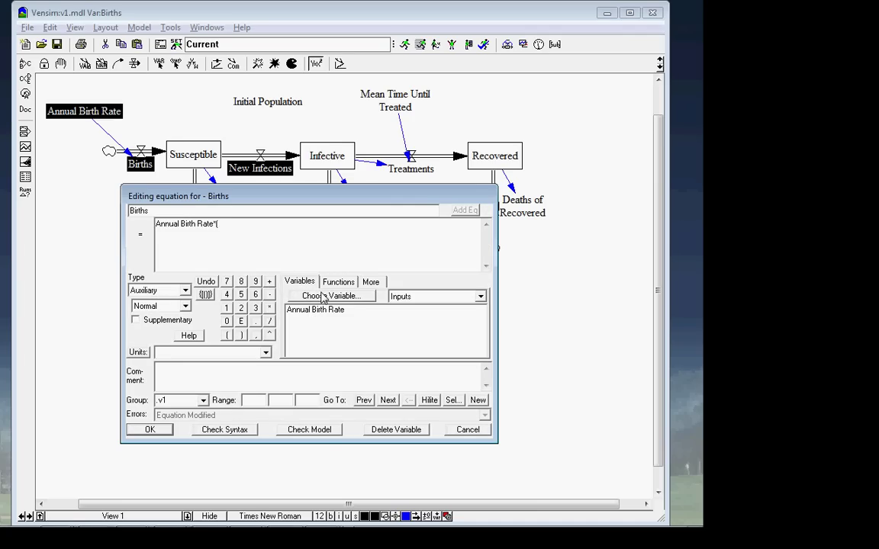
{"action": "left_click", "coordinate": [324, 296]}
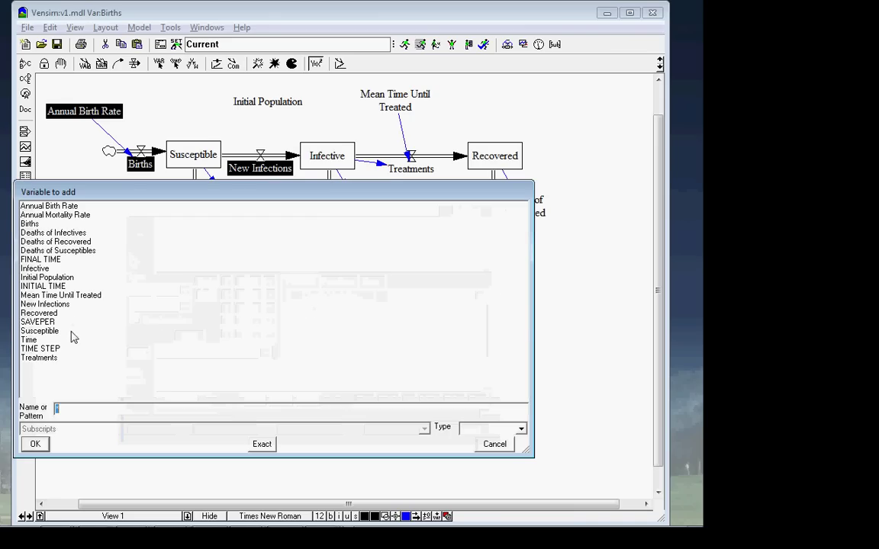
{"action": "double_click", "coordinate": [38, 331]}
{"action": "type", "text": "+"}
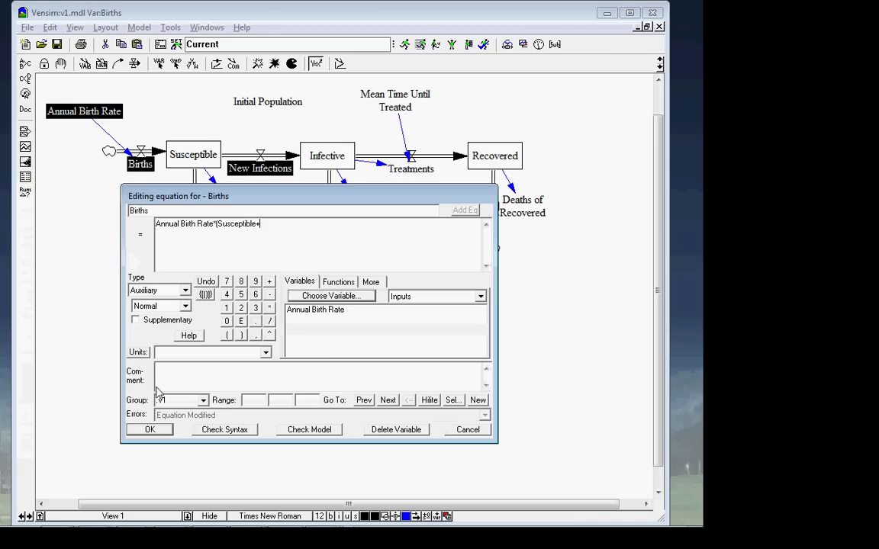
{"action": "left_click", "coordinate": [321, 296]}
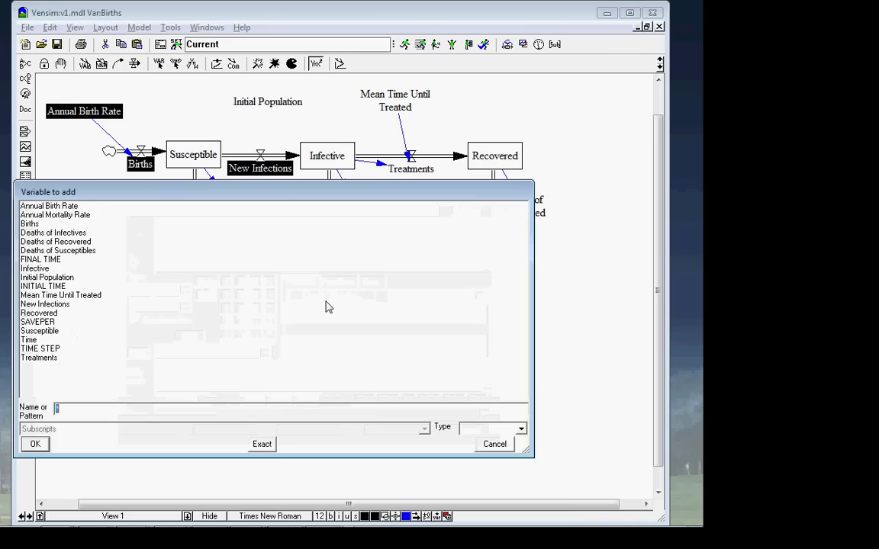
{"action": "double_click", "coordinate": [64, 270]}
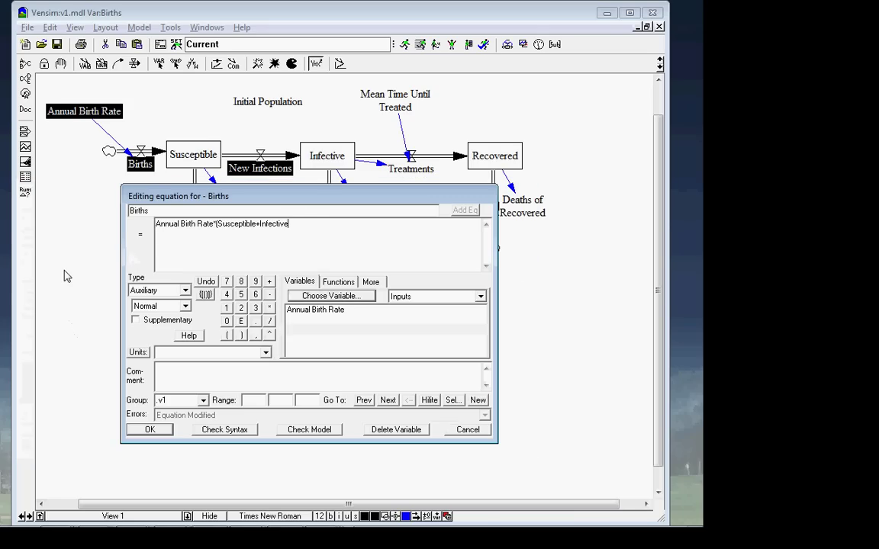
{"action": "left_click", "coordinate": [269, 281]}
{"action": "left_click", "coordinate": [306, 298]}
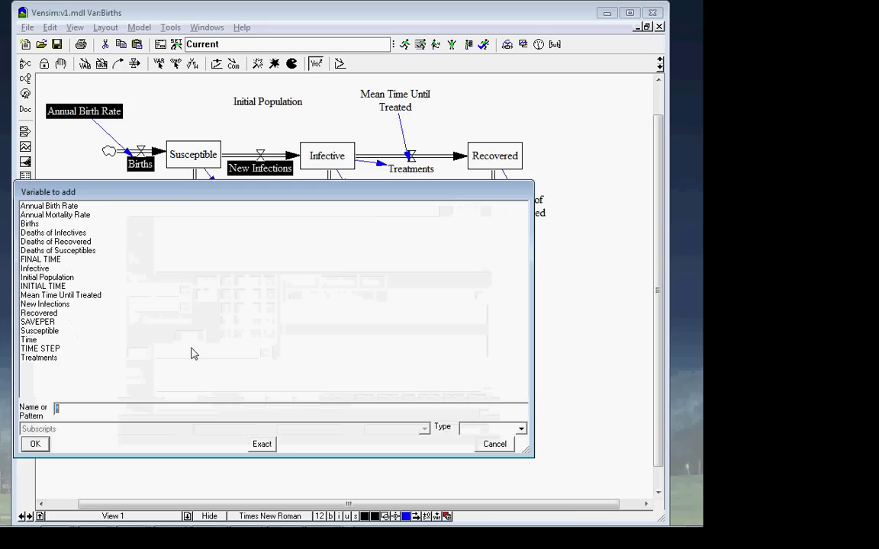
{"action": "double_click", "coordinate": [94, 314]}
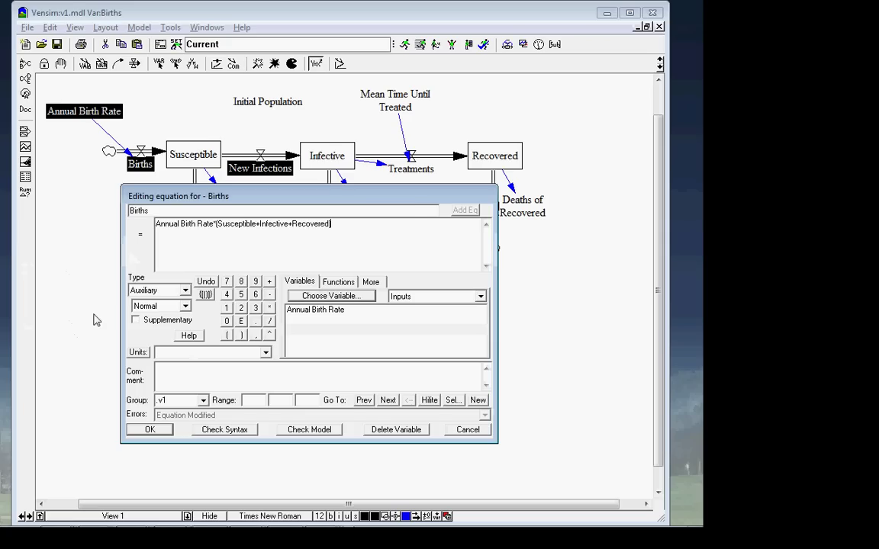
{"action": "key", "text": "Return"}
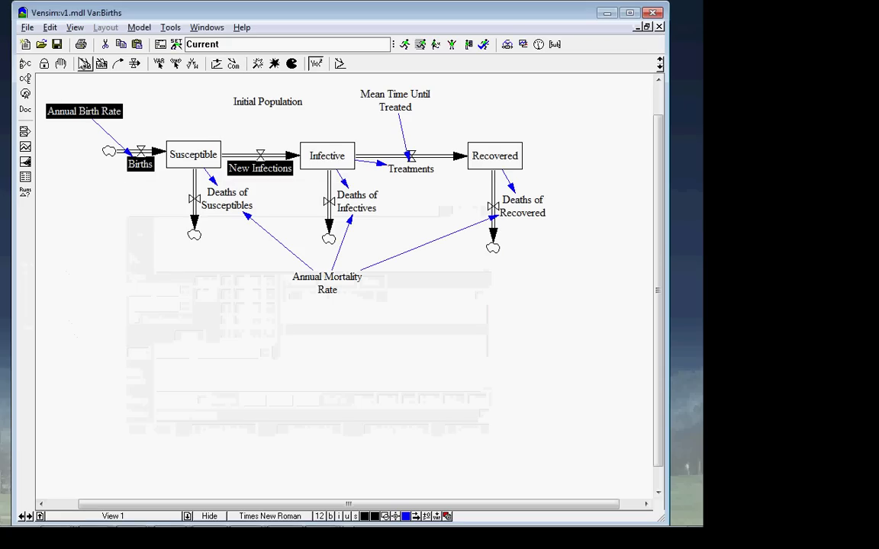
- Add a Total Population variable below Annual Mortality Rate
{"action": "left_click", "coordinate": [85, 64]}
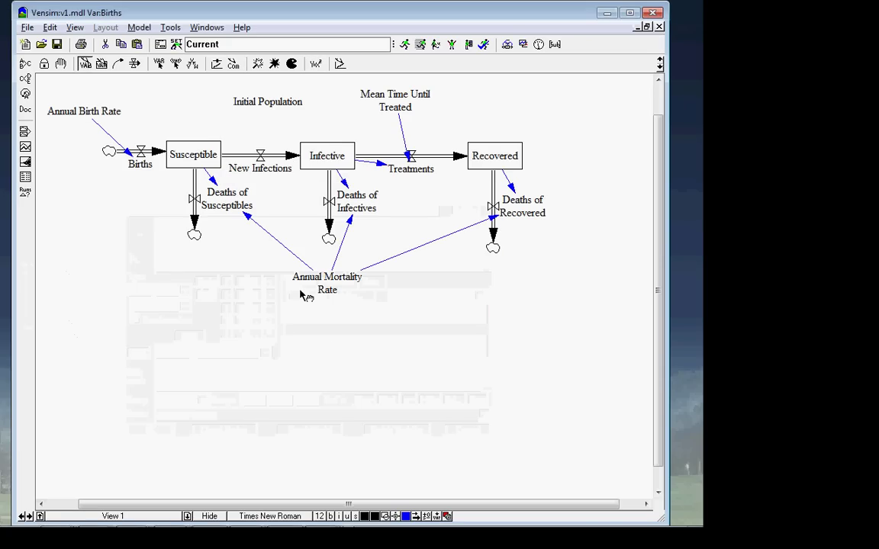
{"action": "left_click", "coordinate": [320, 342]}
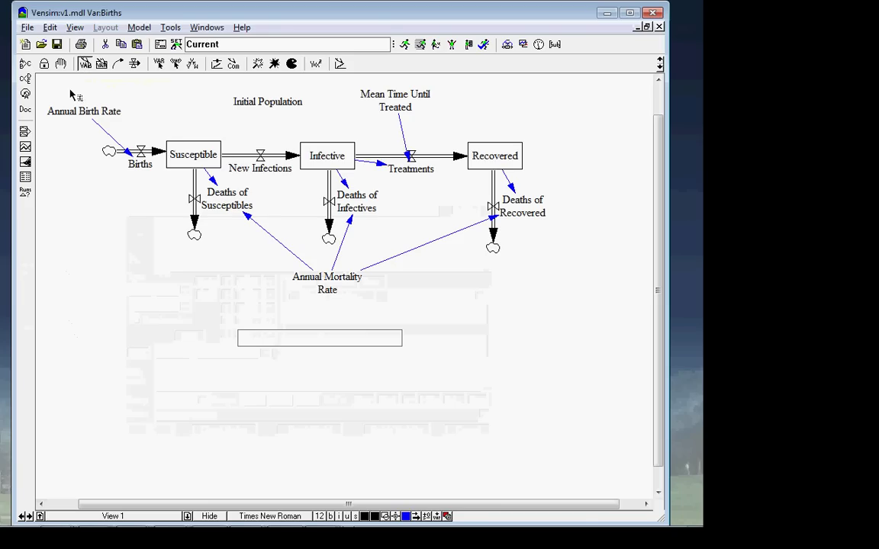
{"action": "left_click", "coordinate": [61, 64]}
{"action": "left_click", "coordinate": [84, 66]}
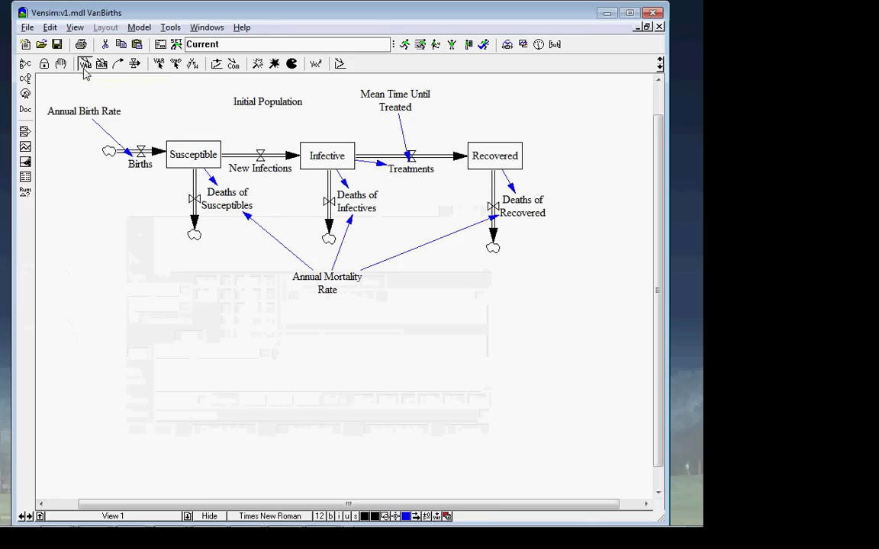
{"action": "left_click", "coordinate": [300, 327]}
{"action": "type", "text": "Total Population"}
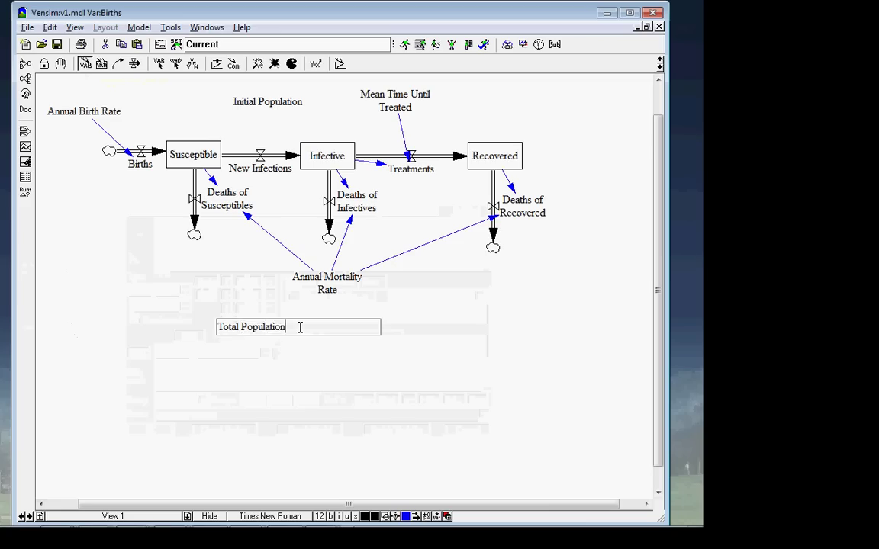
{"action": "key", "text": "Return"}
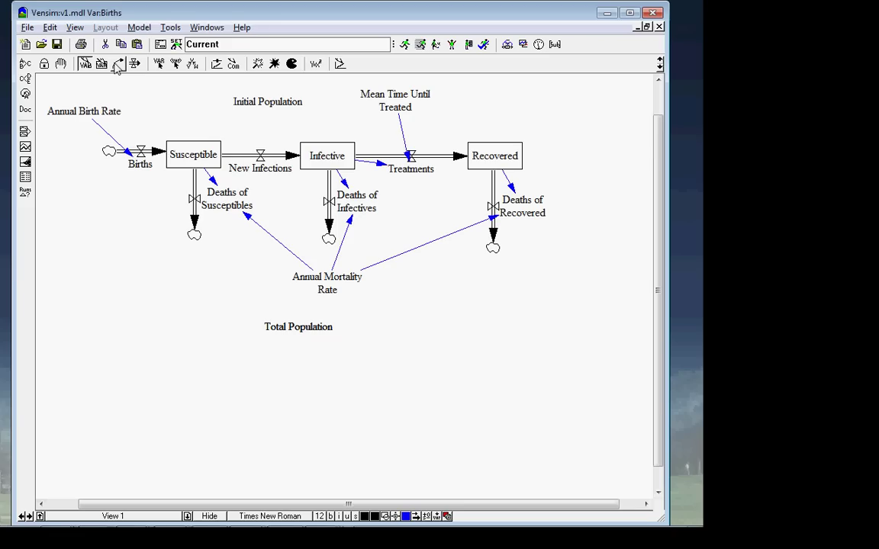
- Link the Susceptible, Infective and Recovered stocks to Total Population with causal arrows
{"action": "left_click", "coordinate": [119, 65]}
{"action": "left_click", "coordinate": [316, 64]}
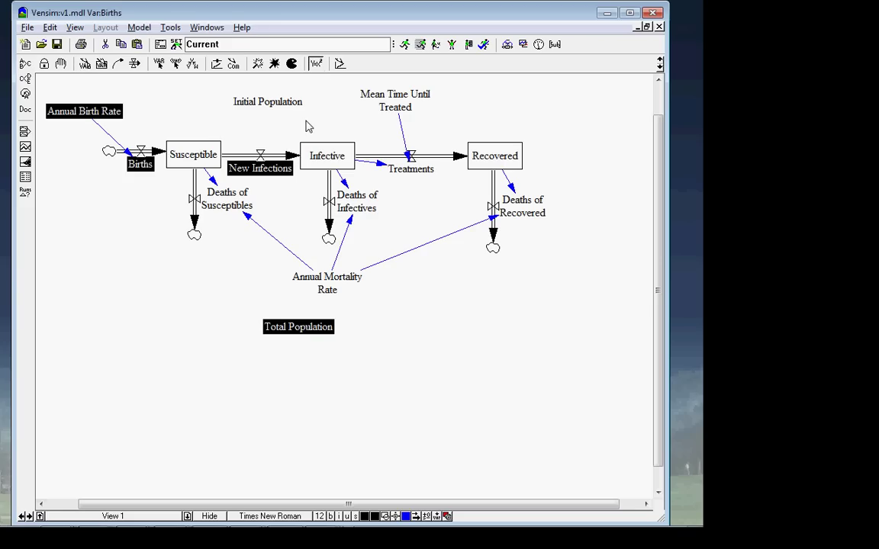
{"action": "left_click", "coordinate": [119, 63]}
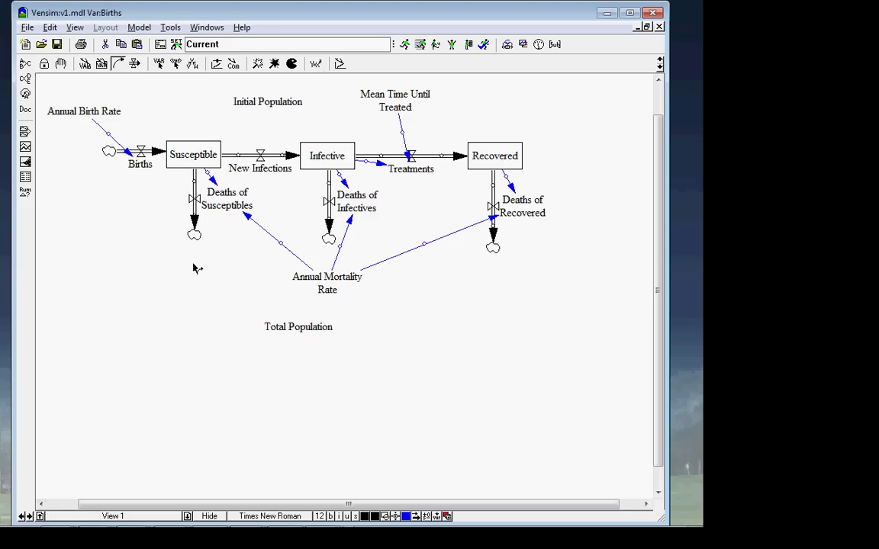
{"action": "left_click_drag", "start_coordinate": [187, 150], "coordinate": [297, 326]}
{"action": "left_click_drag", "start_coordinate": [303, 151], "coordinate": [299, 325]}
{"action": "left_click_drag", "start_coordinate": [494, 159], "coordinate": [322, 332]}
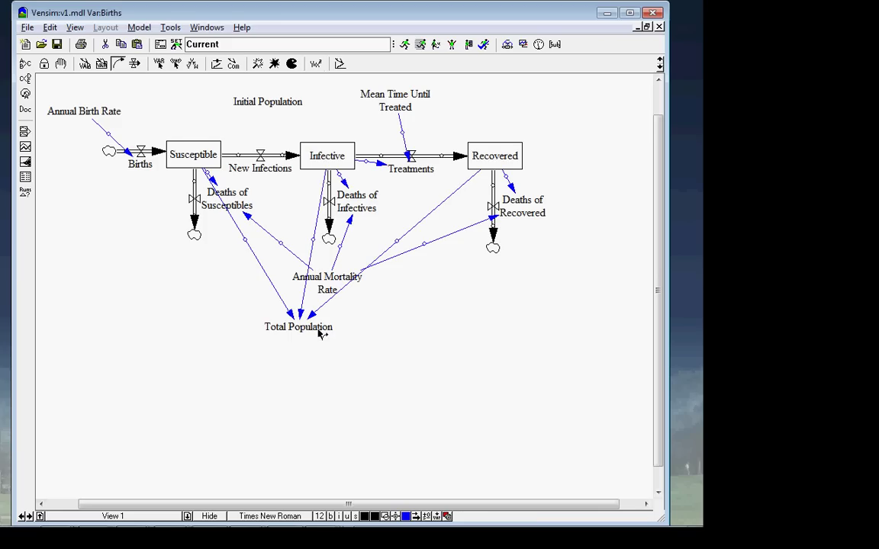
- Define the Total Population equation as Susceptible+Infective+Recovered
{"action": "left_click", "coordinate": [321, 67]}
{"action": "left_click", "coordinate": [317, 65]}
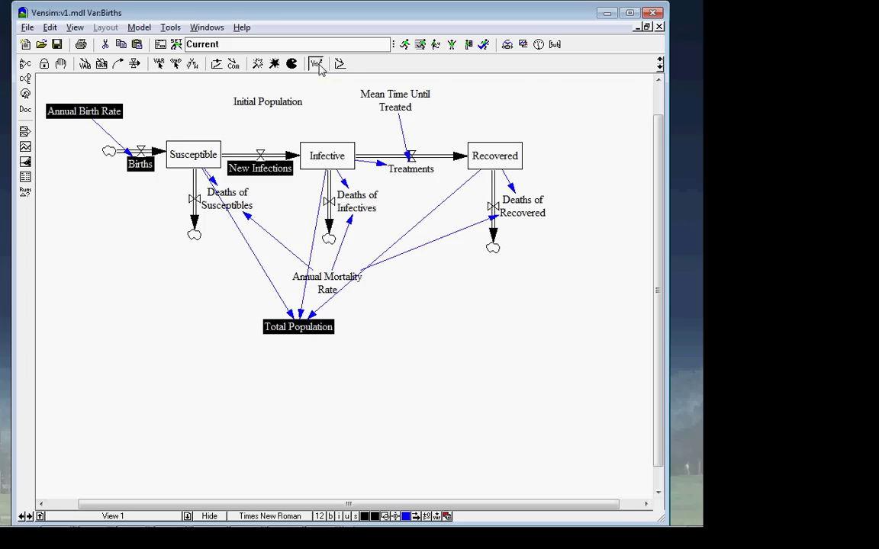
{"action": "left_click", "coordinate": [296, 329]}
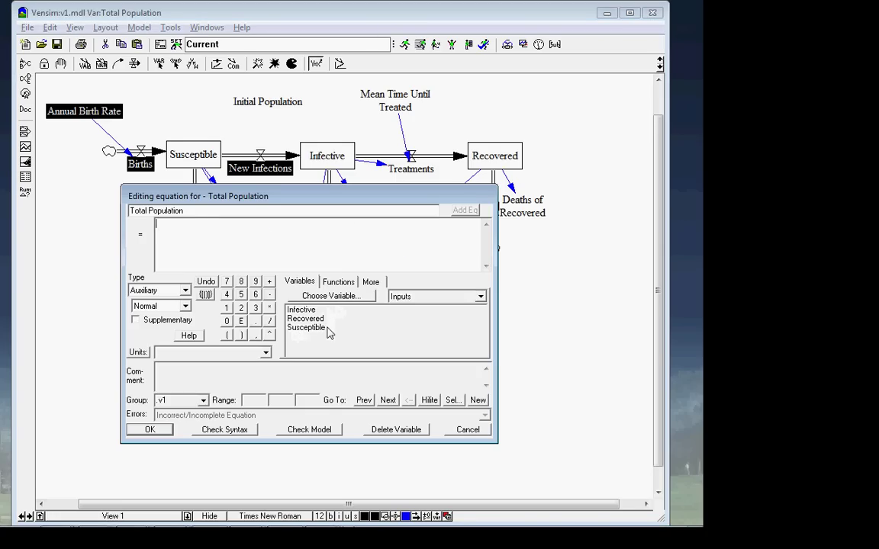
{"action": "left_click", "coordinate": [312, 328]}
{"action": "type", "text": "+"}
{"action": "left_click", "coordinate": [301, 309]}
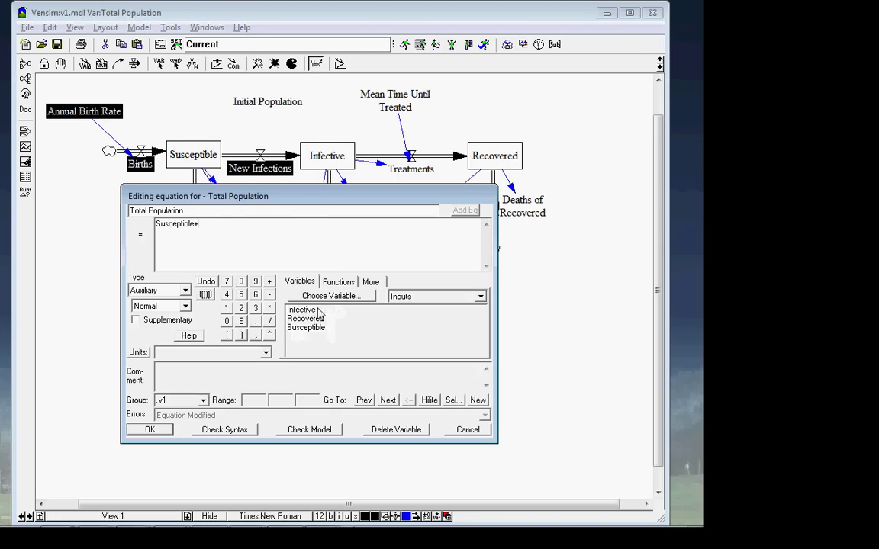
{"action": "type", "text": "+"}
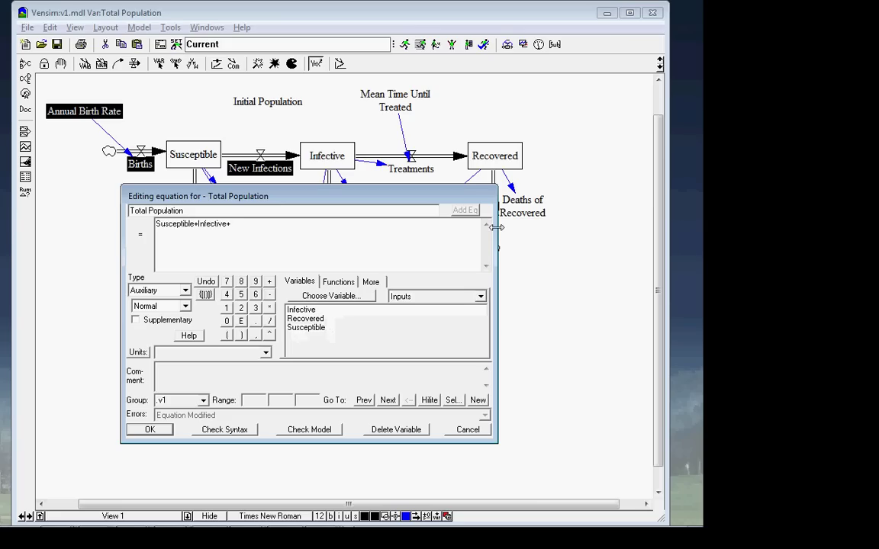
{"action": "left_click", "coordinate": [386, 319]}
{"action": "key", "text": "Return"}
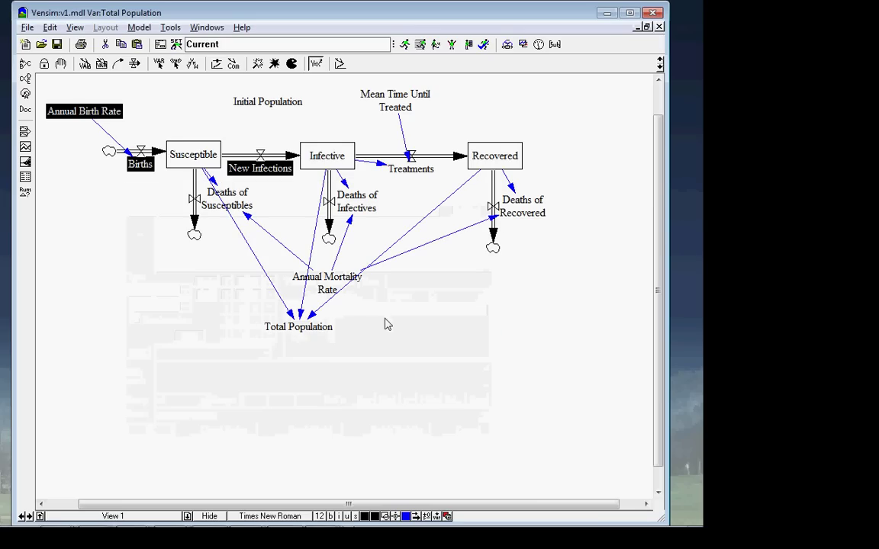
- Move Total Population well above Infective, and shift Initial Population and Mean Time Until Treated out of its arrows' way
{"action": "left_click", "coordinate": [60, 64]}
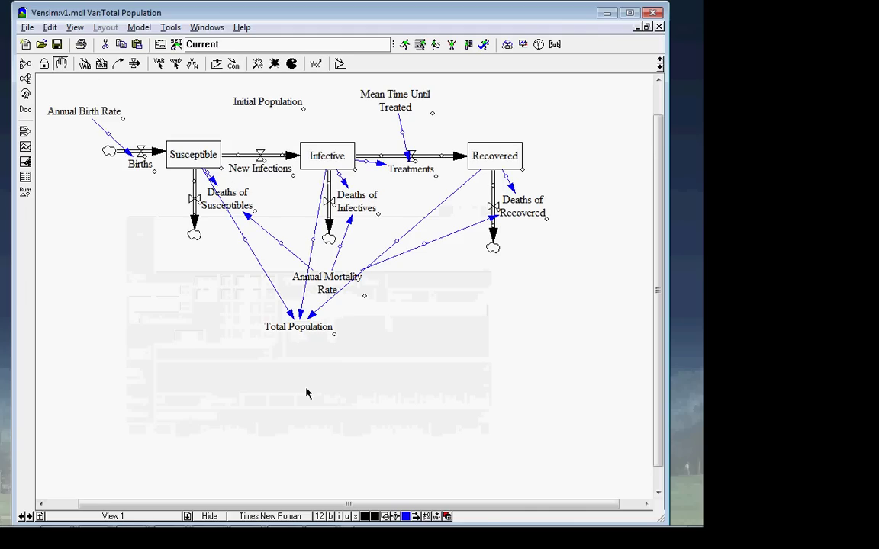
{"action": "left_click", "coordinate": [308, 331]}
{"action": "left_click_drag", "start_coordinate": [334, 125], "coordinate": [330, 122]}
{"action": "left_click_drag", "start_coordinate": [276, 107], "coordinate": [236, 92]}
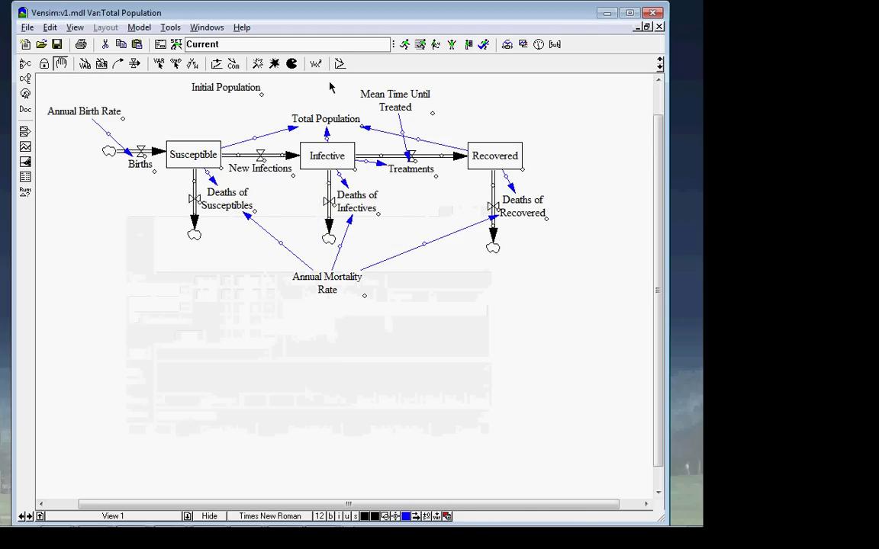
{"action": "left_click_drag", "start_coordinate": [330, 134], "coordinate": [330, 92]}
{"action": "left_click_drag", "start_coordinate": [399, 103], "coordinate": [386, 123]}
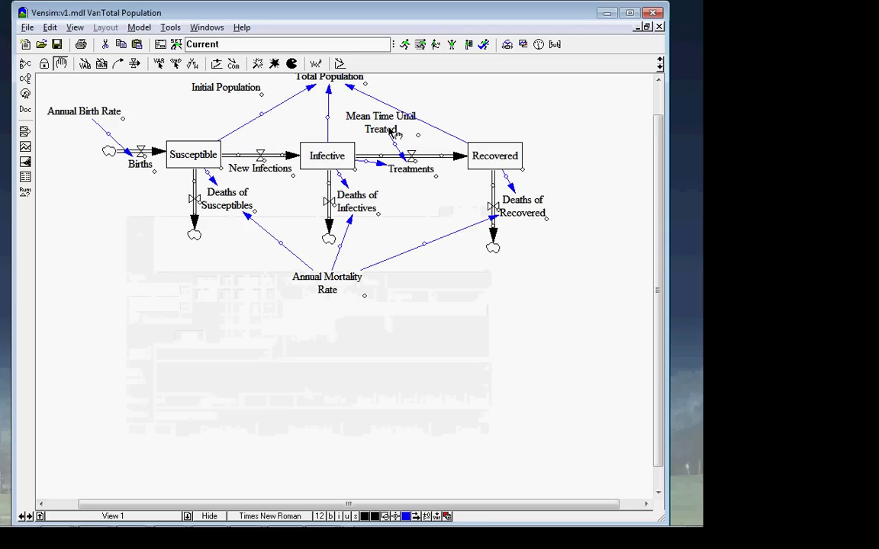
- Curve the arrows from Susceptible and Recovered to Total Population, and move Initial Population clear of the curved arrow
{"action": "left_click", "coordinate": [661, 98]}
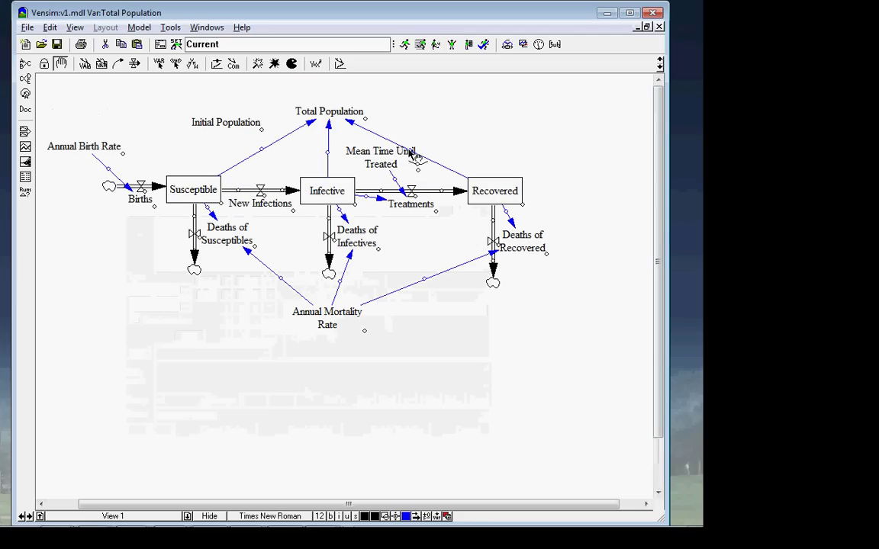
{"action": "left_click_drag", "start_coordinate": [408, 150], "coordinate": [387, 122]}
{"action": "left_click_drag", "start_coordinate": [260, 148], "coordinate": [184, 102]}
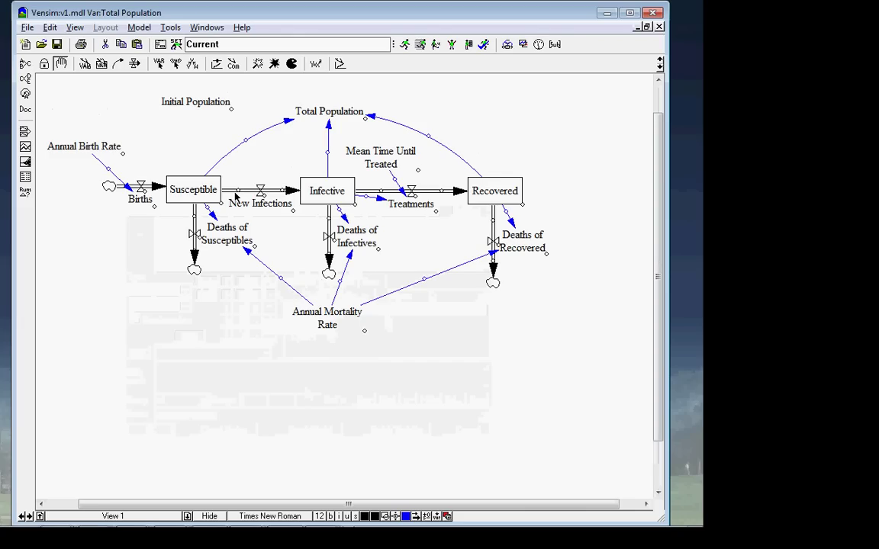
{"action": "left_click", "coordinate": [316, 64]}
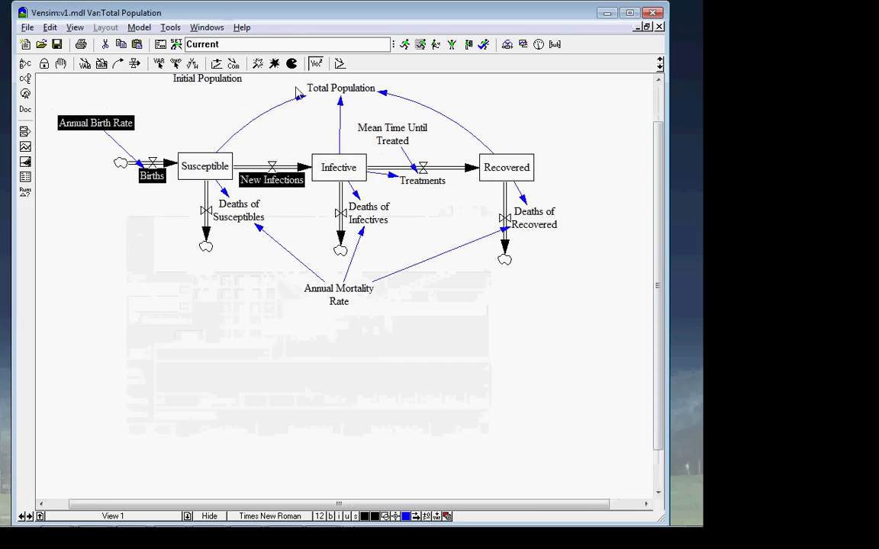
{"action": "left_click", "coordinate": [155, 180]}
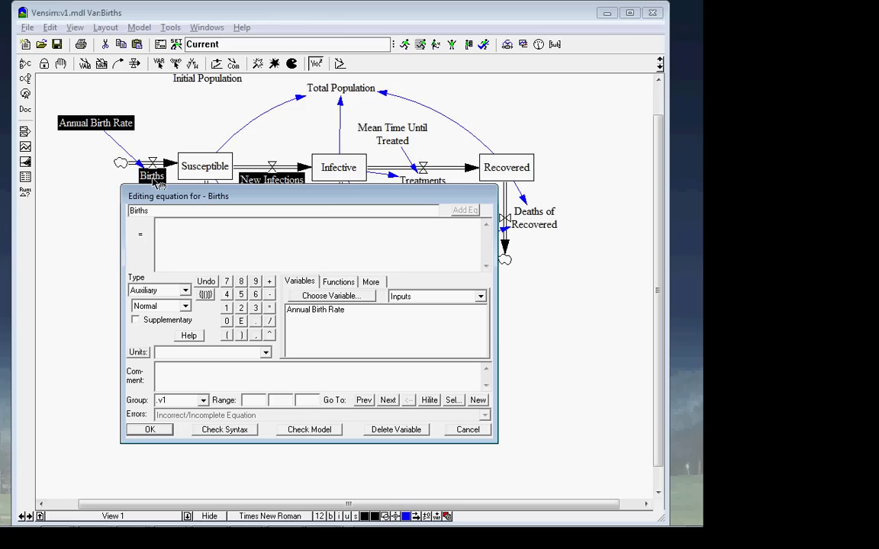
{"action": "left_click", "coordinate": [306, 311]}
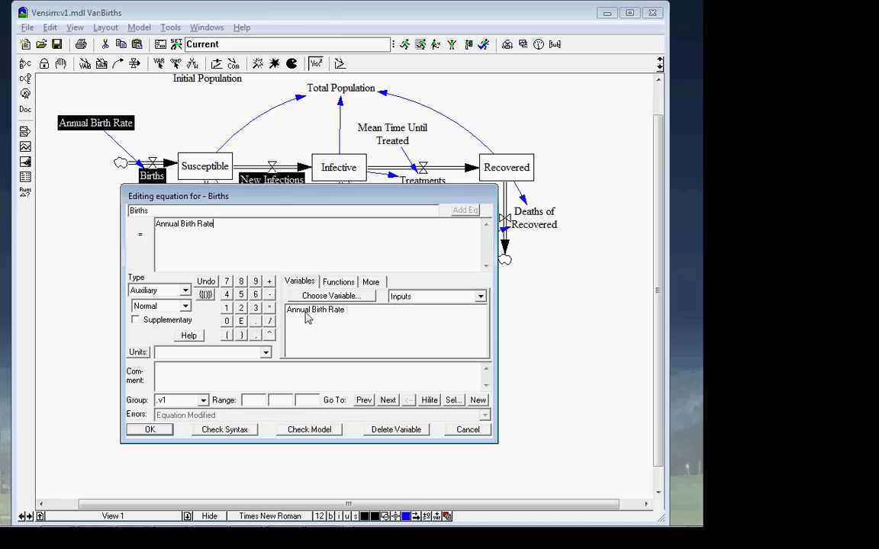
{"action": "key", "text": "Return"}
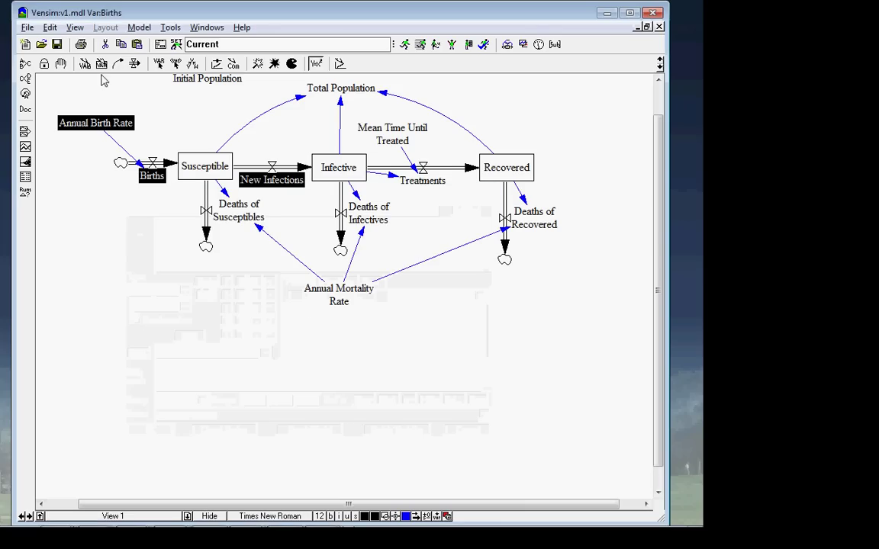
- Link Total Population to Births with a causal arrow curved above the Susceptible-to-Total Population arrow
{"action": "left_click", "coordinate": [118, 65]}
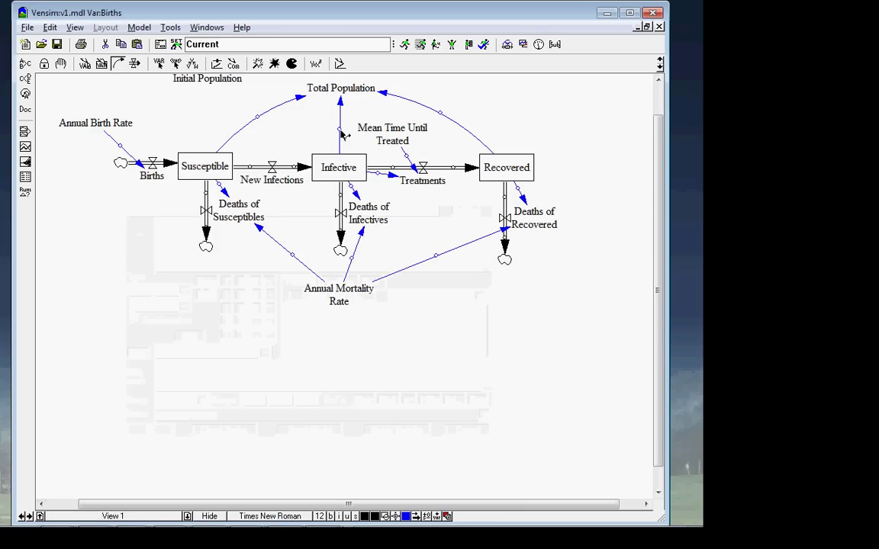
{"action": "left_click", "coordinate": [311, 88]}
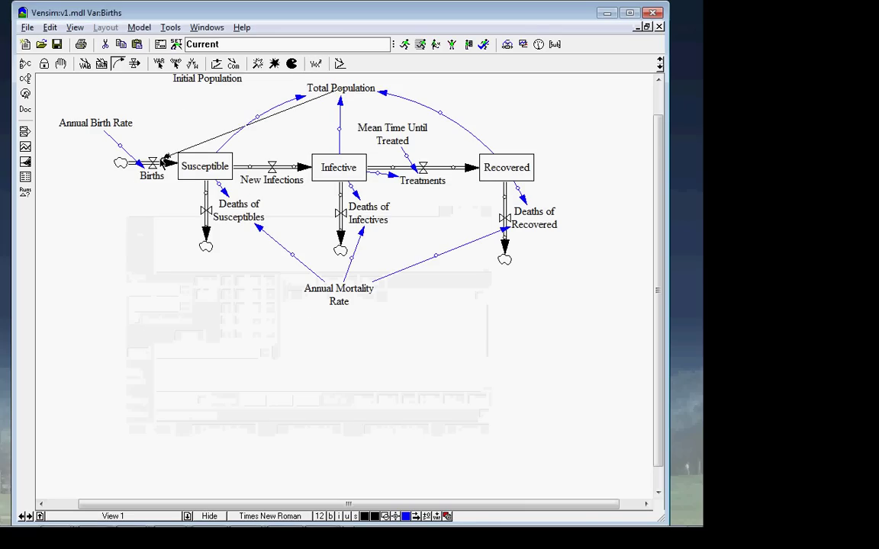
{"action": "left_click", "coordinate": [152, 169]}
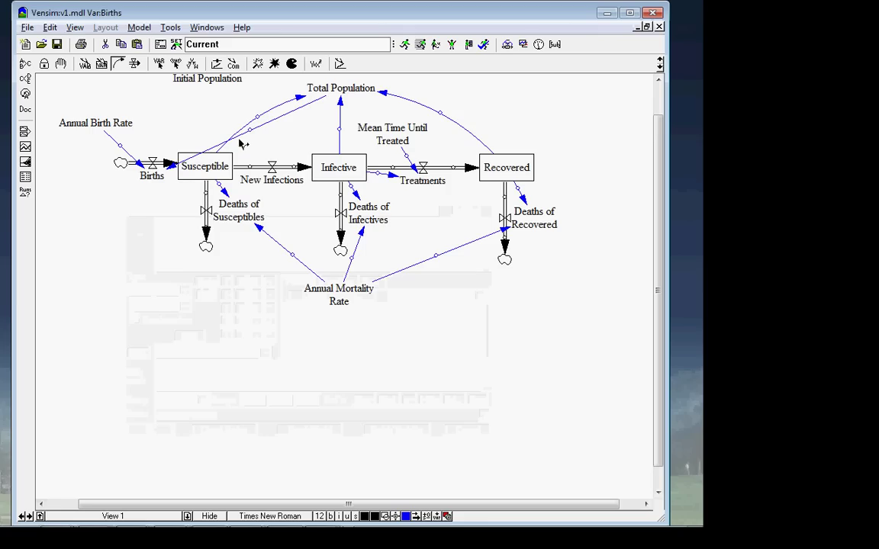
{"action": "left_click_drag", "start_coordinate": [250, 130], "coordinate": [240, 112]}
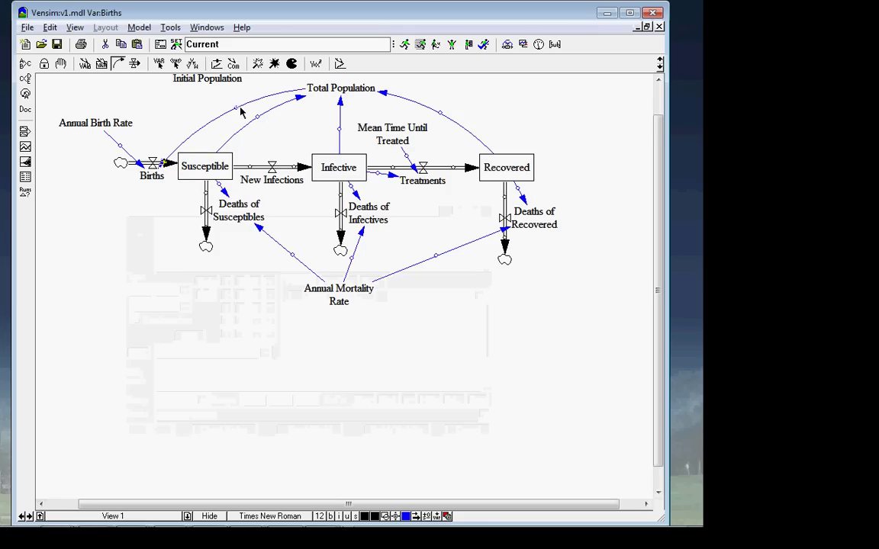
- Define the Births equation as Total Population*Annual Birth Rate
{"action": "left_click", "coordinate": [315, 64]}
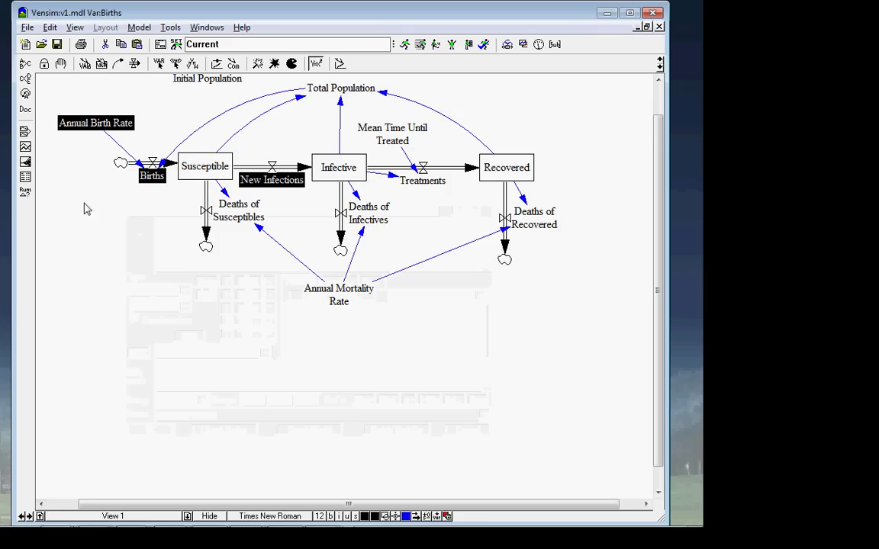
{"action": "left_click", "coordinate": [155, 178]}
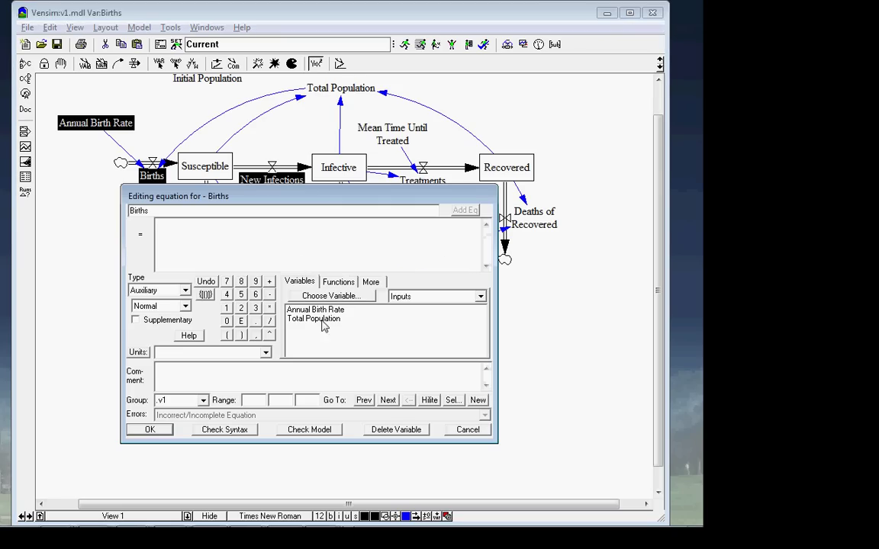
{"action": "left_click", "coordinate": [325, 313]}
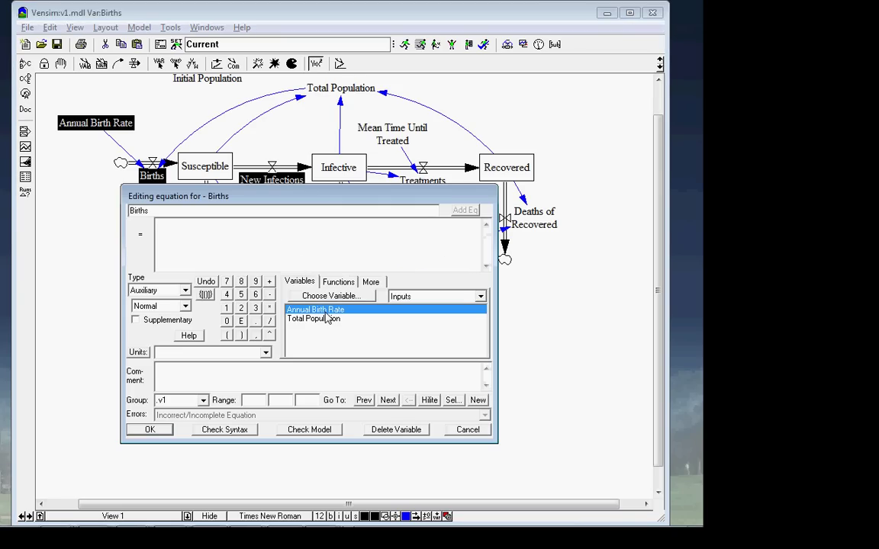
{"action": "left_click", "coordinate": [325, 314]}
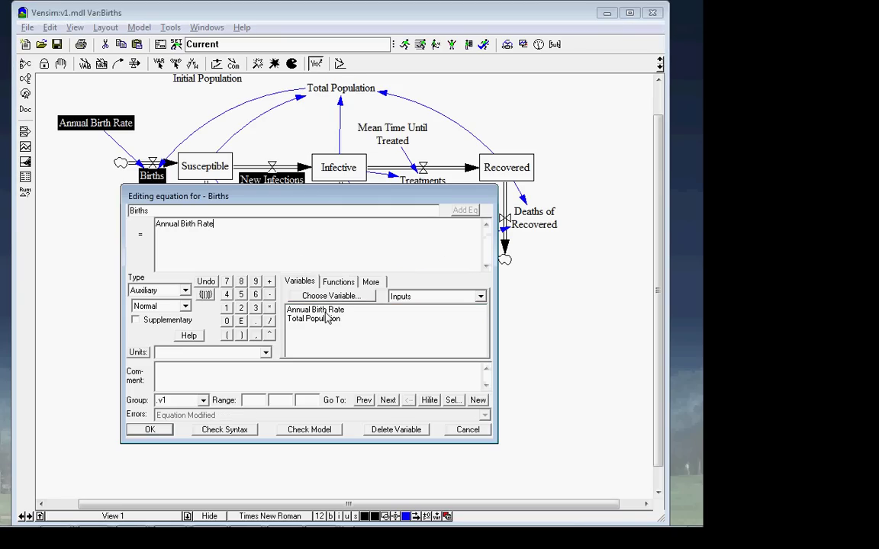
{"action": "key", "text": "ctrl+a"}
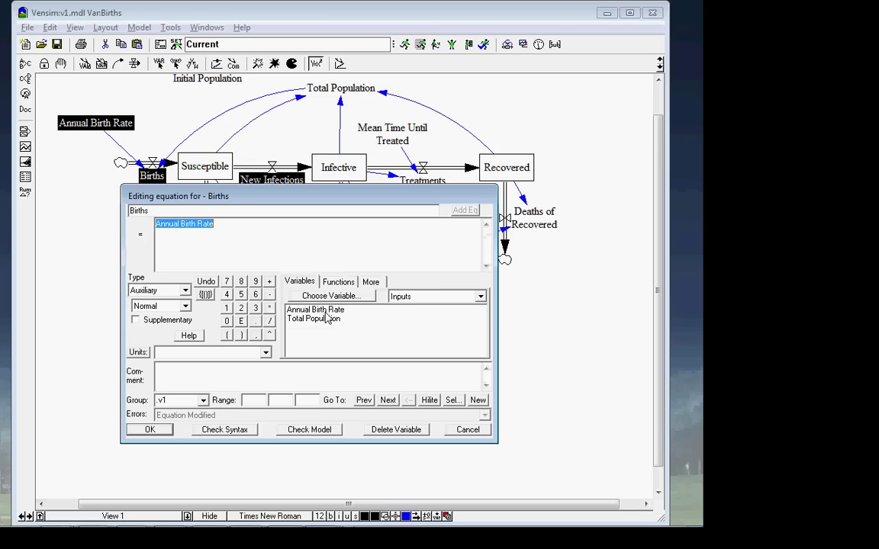
{"action": "key", "text": "Delete"}
{"action": "left_click", "coordinate": [334, 321]}
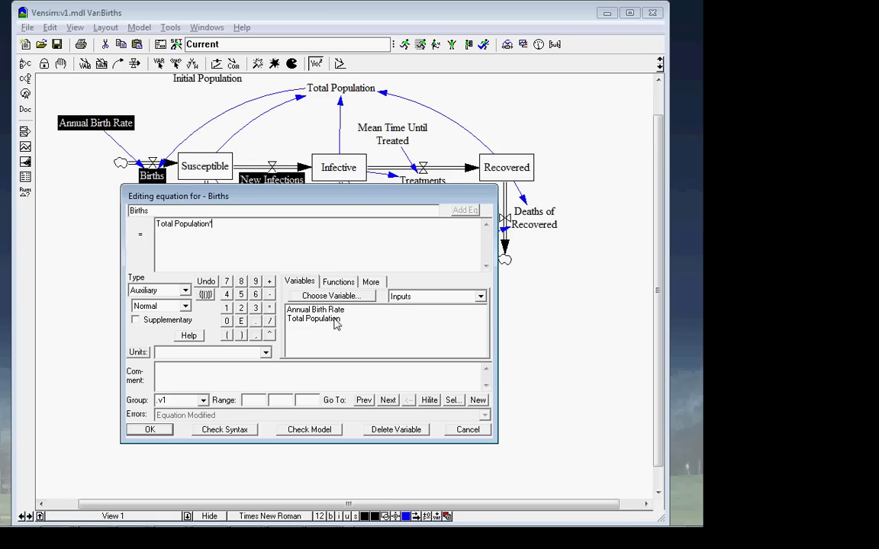
{"action": "type", "text": "*"}
{"action": "left_click", "coordinate": [349, 312]}
{"action": "left_click", "coordinate": [150, 429]}
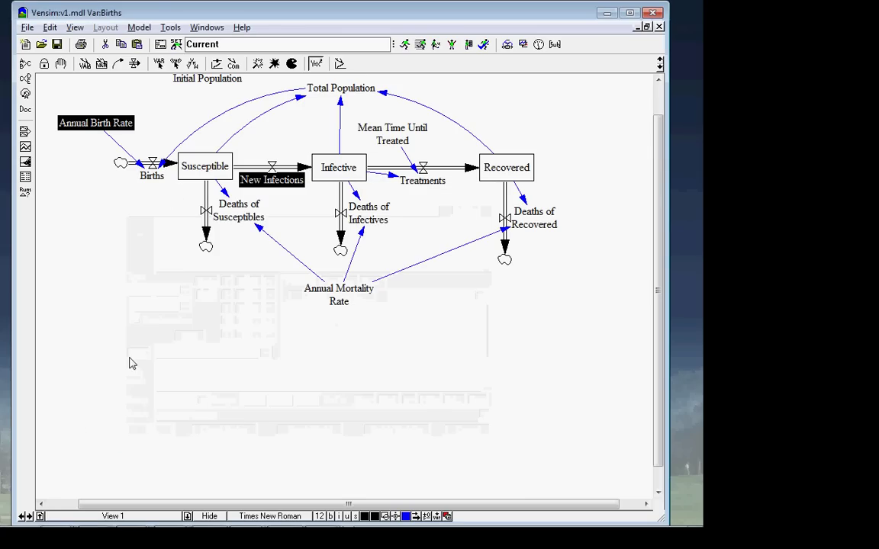
- Set the Annual Birth Rate constant to 0.02
{"action": "left_click", "coordinate": [104, 130]}
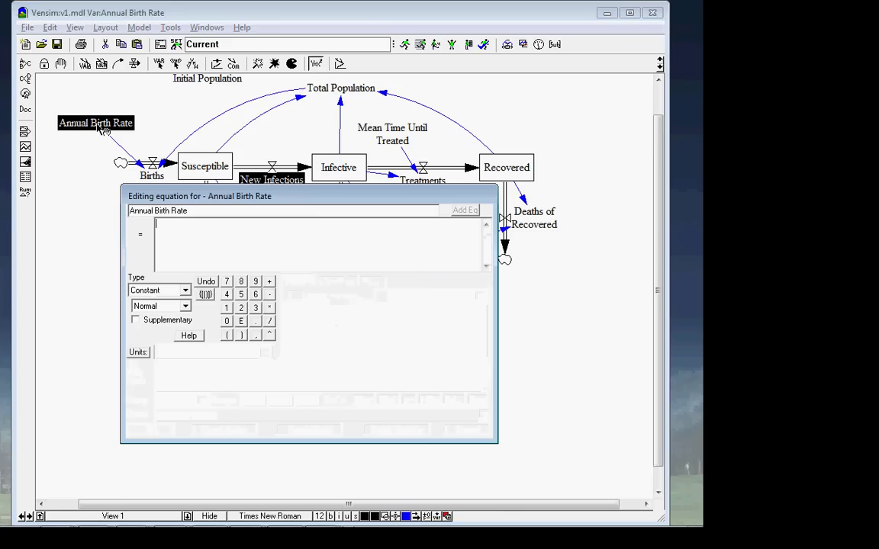
{"action": "type", "text": "0.0o2"}
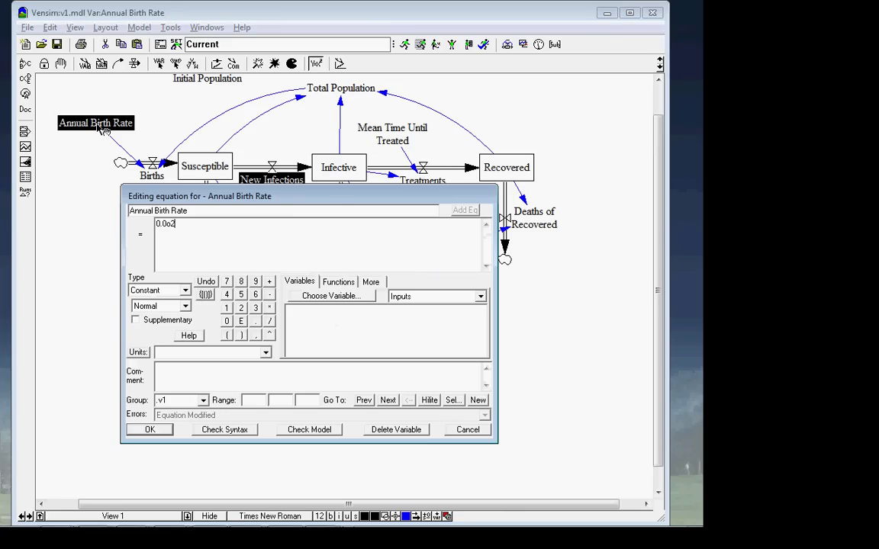
{"action": "key", "text": "Return"}
{"action": "key", "text": "Tab"}
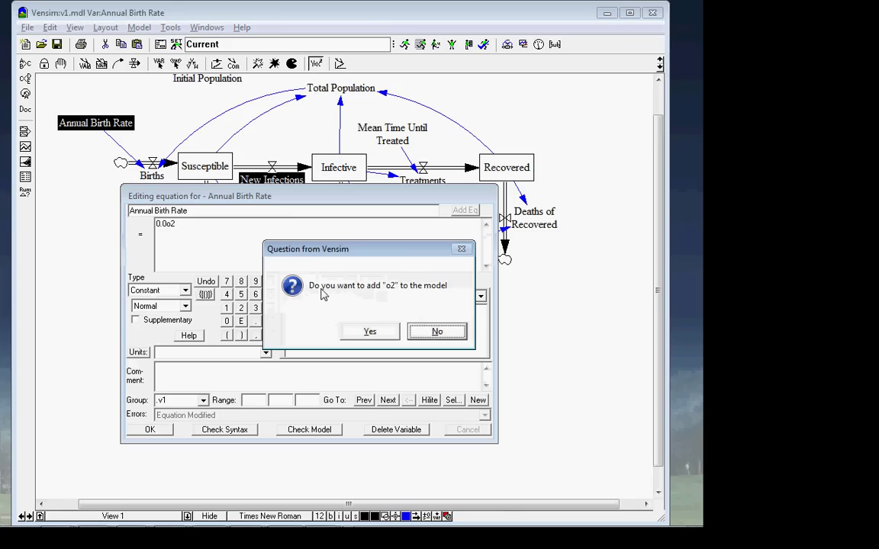
{"action": "key", "text": "Return"}
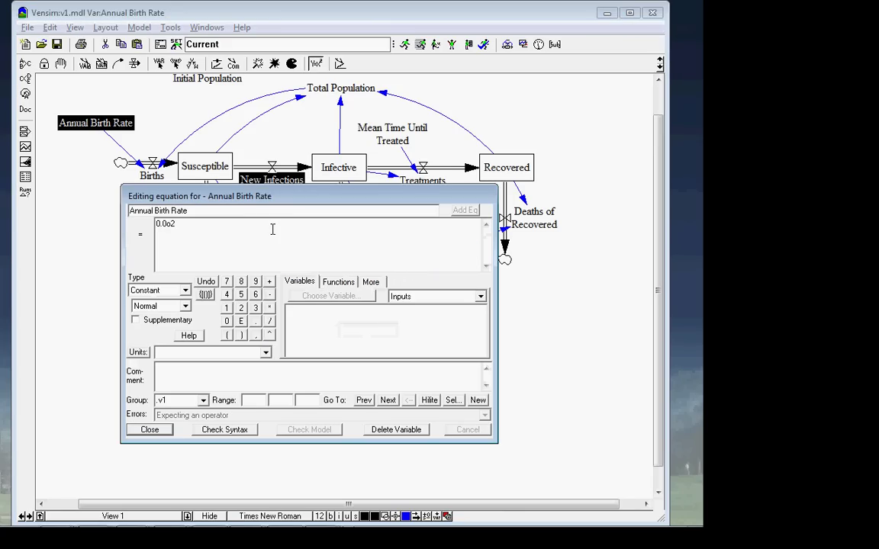
{"action": "key", "text": "BackSpace"}
{"action": "key", "text": "BackSpace"}
{"action": "type", "text": "2"}
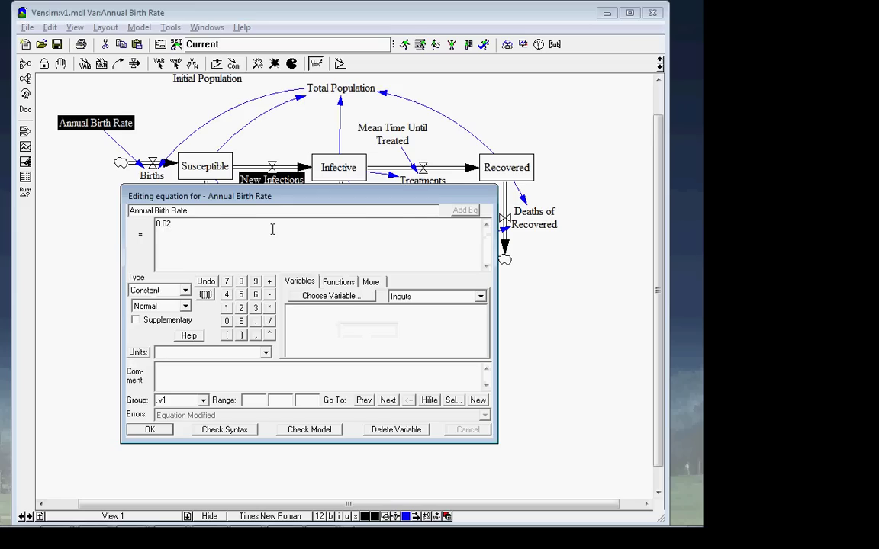
{"action": "key", "text": "Return"}
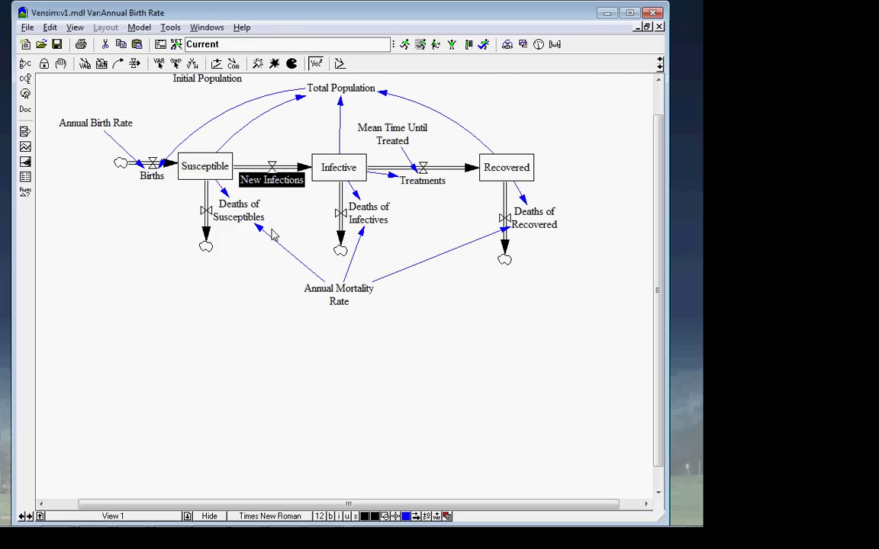
- Switch to the PowerPoint slide show to view the key parameters for infectious disease models
{"action": "key", "text": "alt+Tab"}
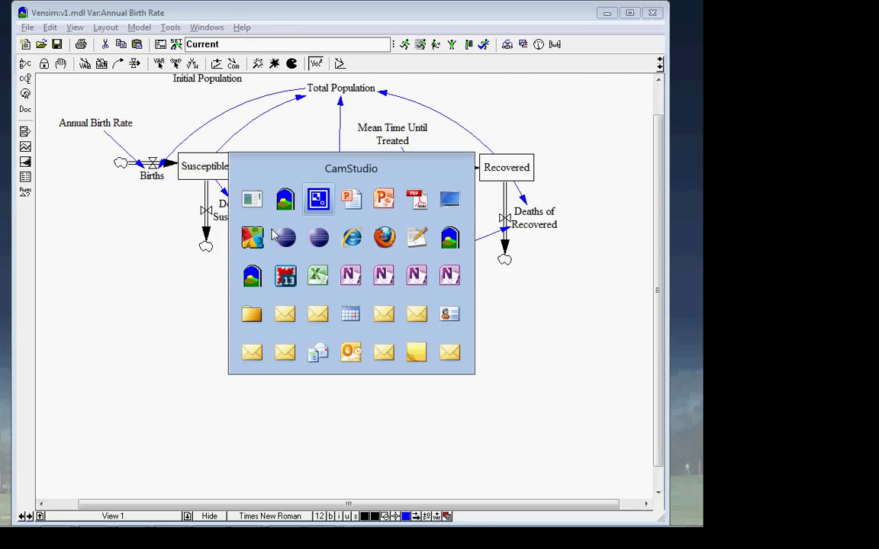
{"action": "key", "text": "alt+Tab"}
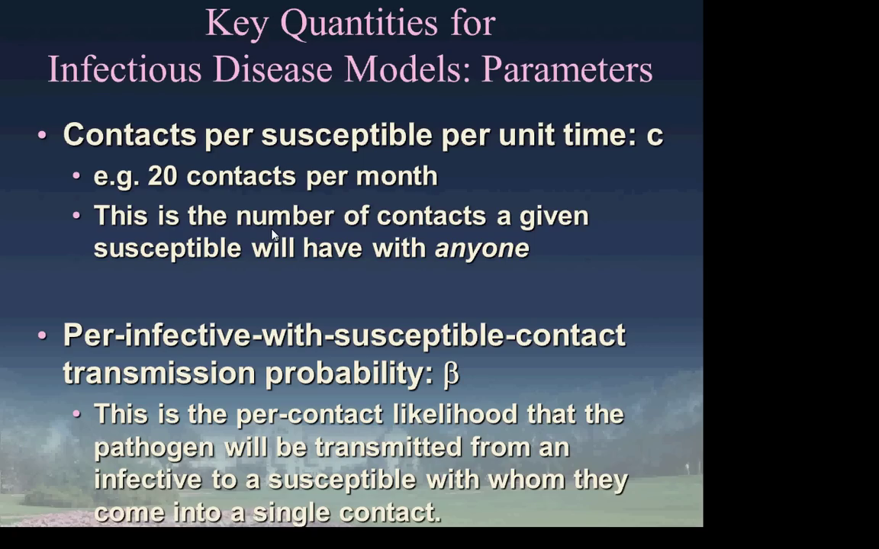
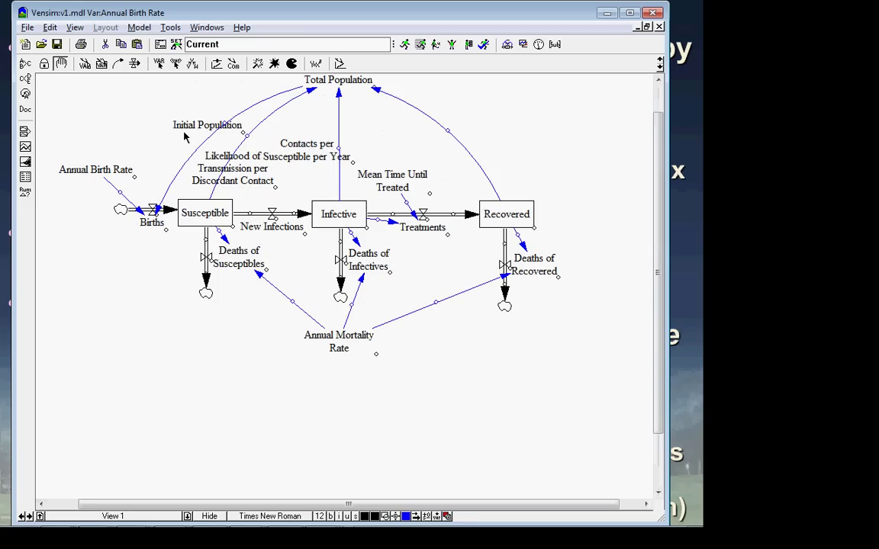
- Move Initial Population above Annual Birth Rate and Contacts per Susceptible per Year below Total Population, widening the curves of the Susceptible and Births arrows
{"action": "left_click_drag", "start_coordinate": [225, 122], "coordinate": [112, 102]}
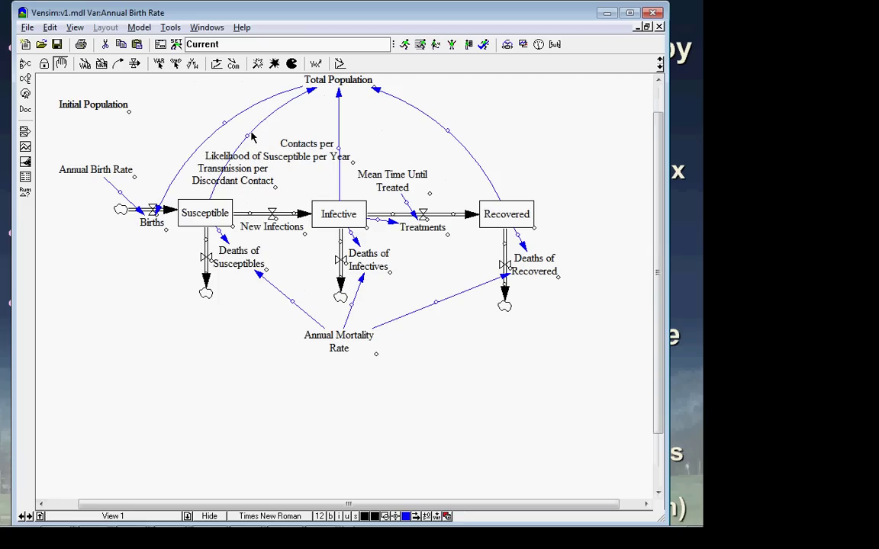
{"action": "left_click_drag", "start_coordinate": [250, 137], "coordinate": [198, 107]}
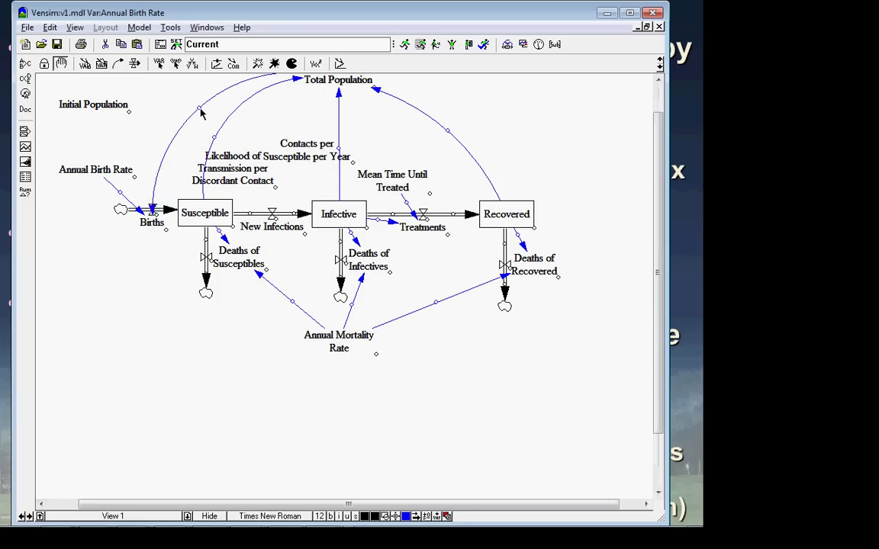
{"action": "left_click_drag", "start_coordinate": [267, 159], "coordinate": [246, 122]}
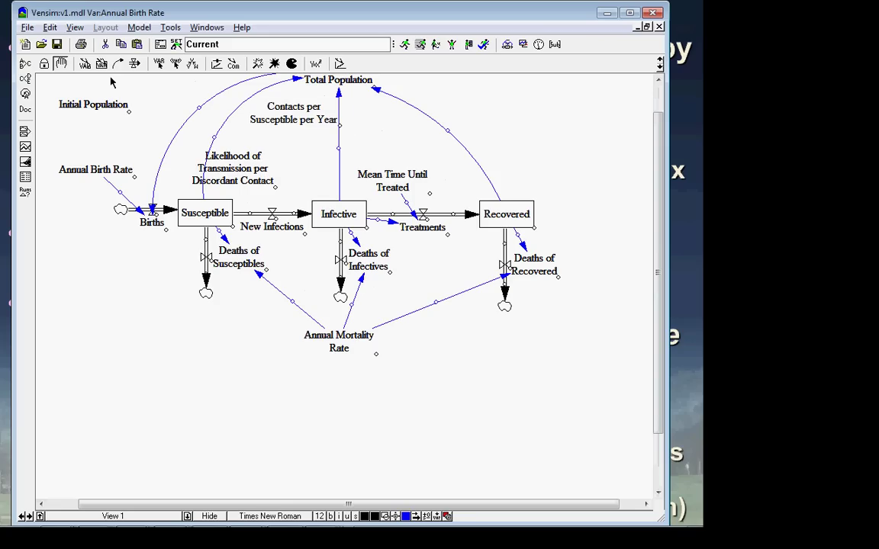
- Rename the contacts variable to Contacts per Susceptible per Year c
{"action": "left_click", "coordinate": [85, 64]}
{"action": "left_click", "coordinate": [287, 111]}
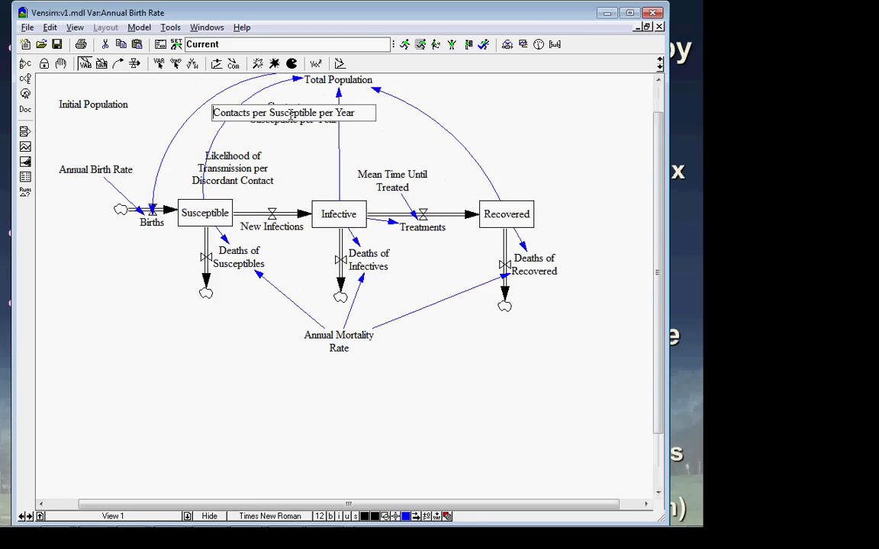
{"action": "left_click", "coordinate": [291, 113]}
{"action": "key", "text": "Return"}
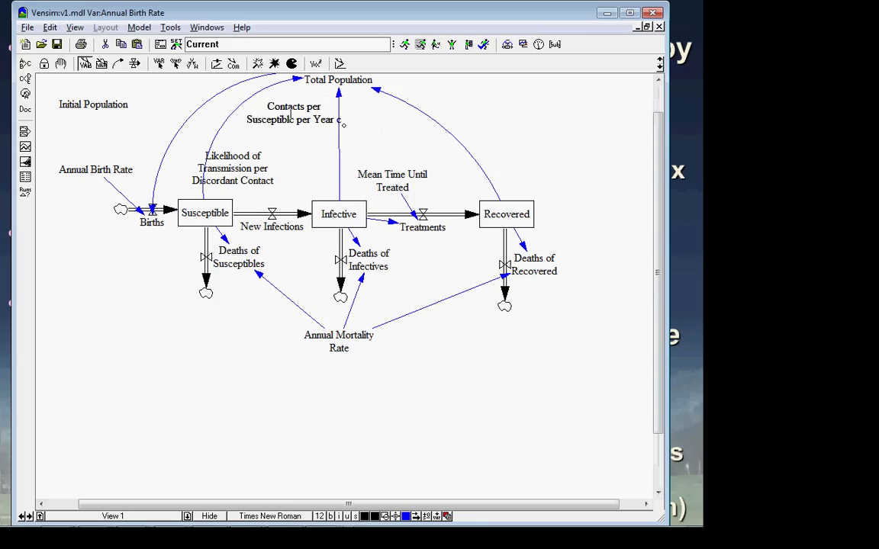
- Rename the transmission likelihood variable to Likelihood of Transmission per Discordant Contact Beta
{"action": "left_click", "coordinate": [251, 186]}
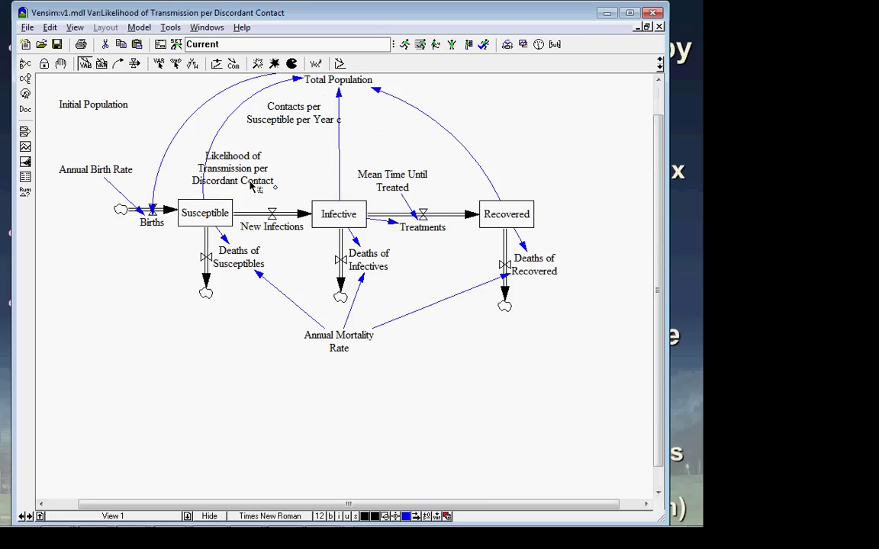
{"action": "left_click", "coordinate": [251, 186]}
{"action": "key", "text": "End"}
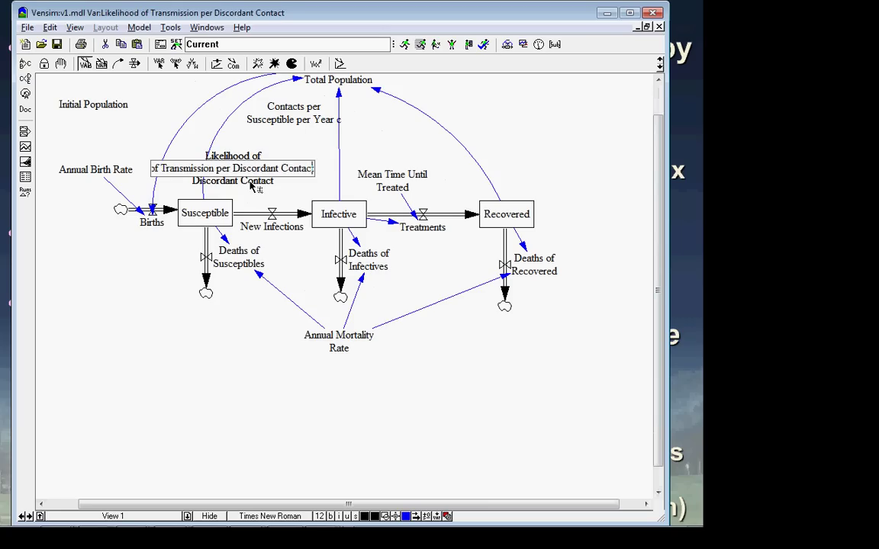
{"action": "type", "text": "Beta"}
{"action": "key", "text": "Return"}
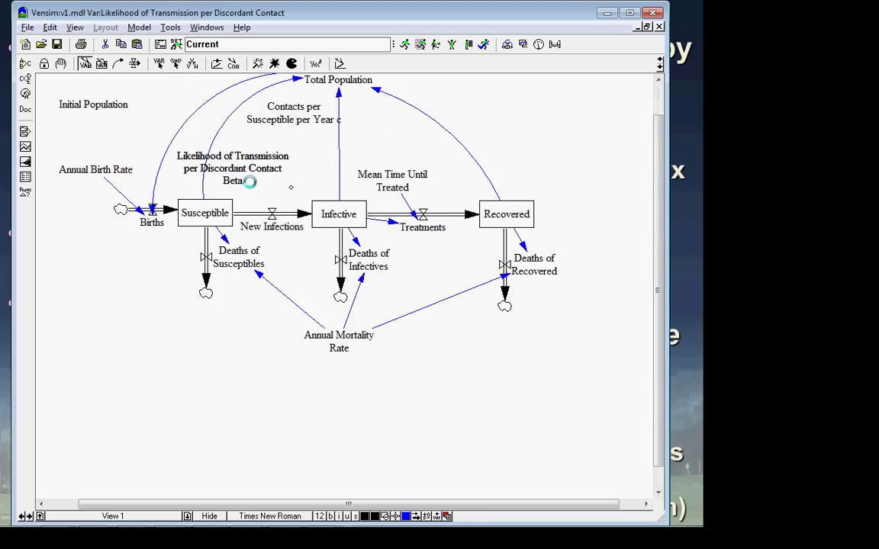
- Review the slide show's formula for the flow rate of new infections, and return to the Vensim model
{"action": "key", "text": "alt+Tab"}
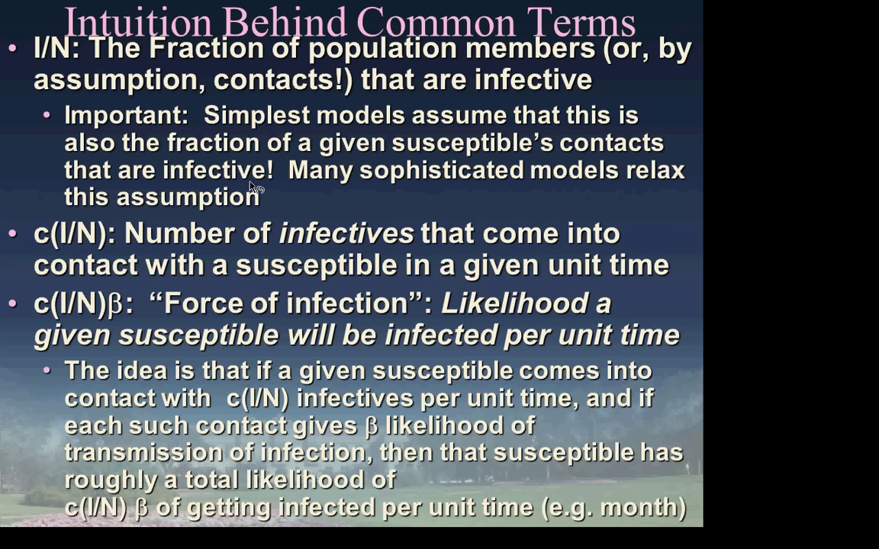
{"action": "left_click", "coordinate": [104, 336]}
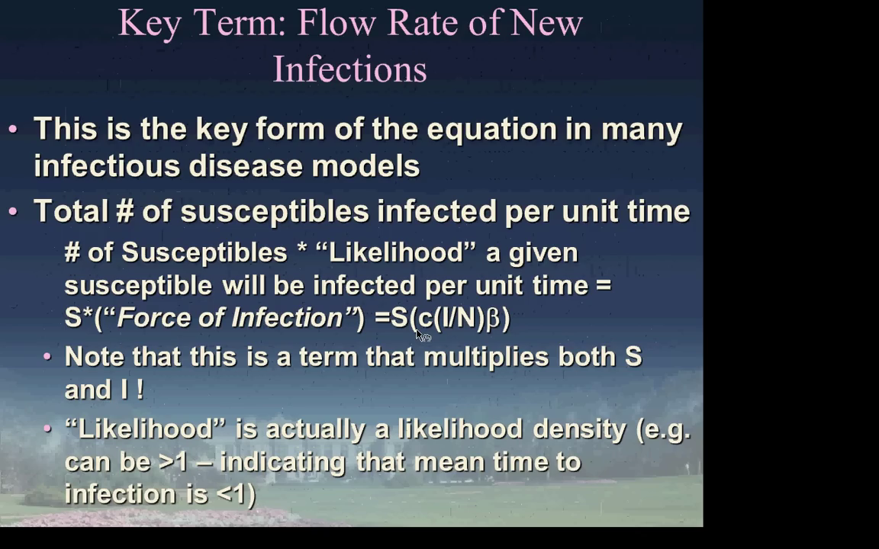
{"action": "key", "text": "alt+Tab"}
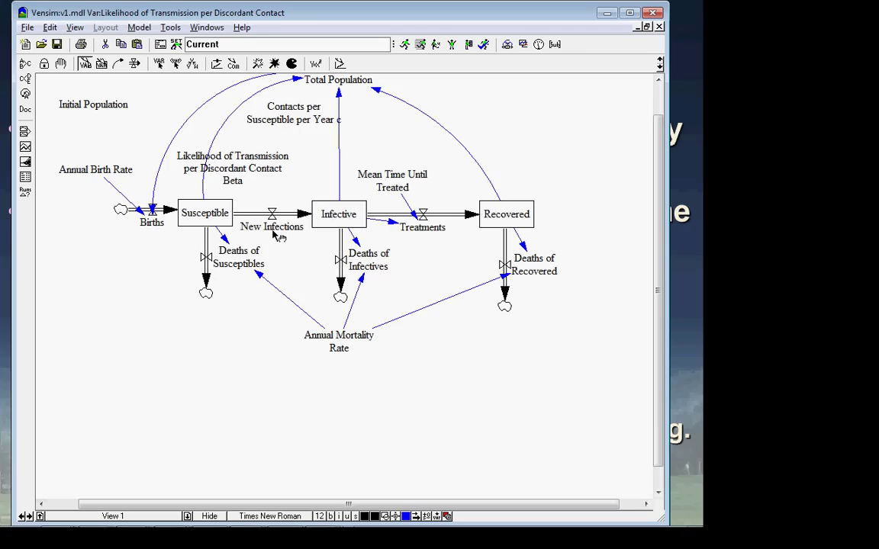
- Move Contacts per Susceptible per Year c slightly lower, just above the transmission likelihood variable
{"action": "scroll", "coordinate": [661, 65], "scroll_direction": "down", "scroll_amount": 1}
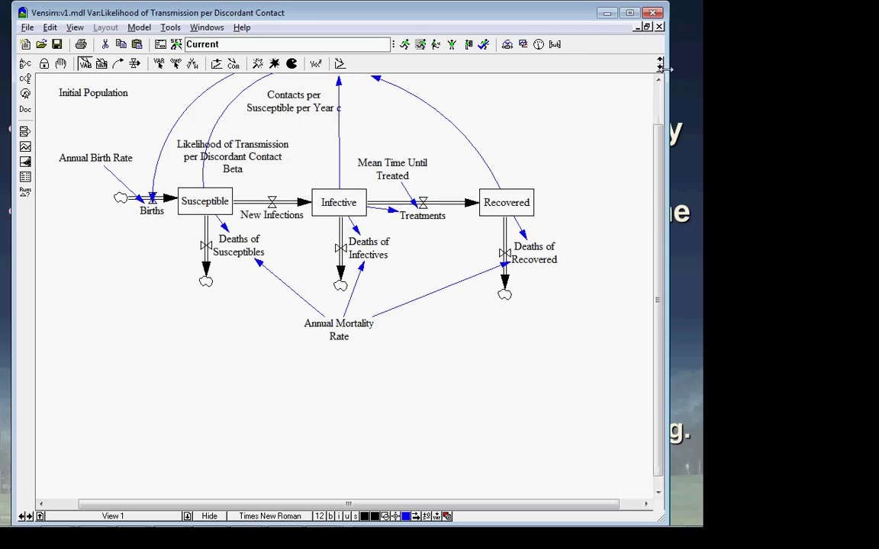
{"action": "scroll", "coordinate": [661, 66], "scroll_direction": "down", "scroll_amount": 1}
{"action": "scroll", "coordinate": [661, 63], "scroll_direction": "up", "scroll_amount": 3}
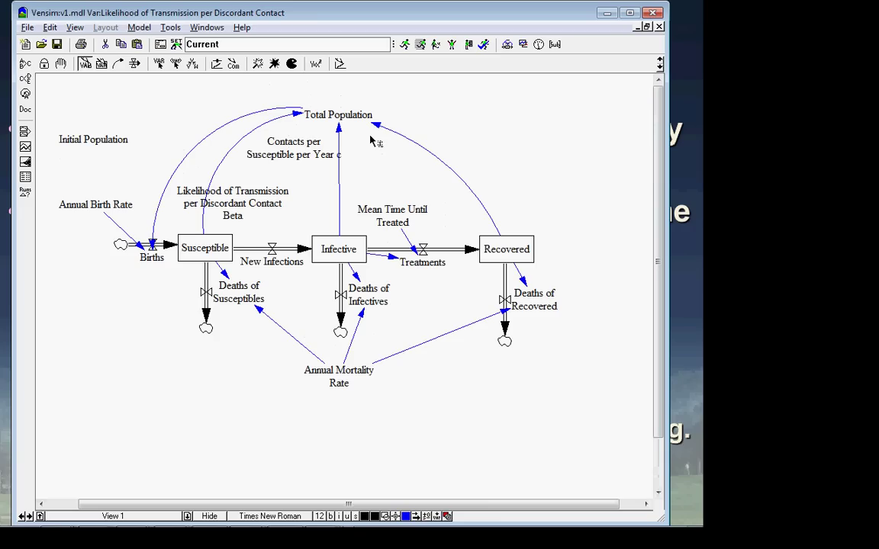
{"action": "left_click_drag", "start_coordinate": [307, 157], "coordinate": [303, 170]}
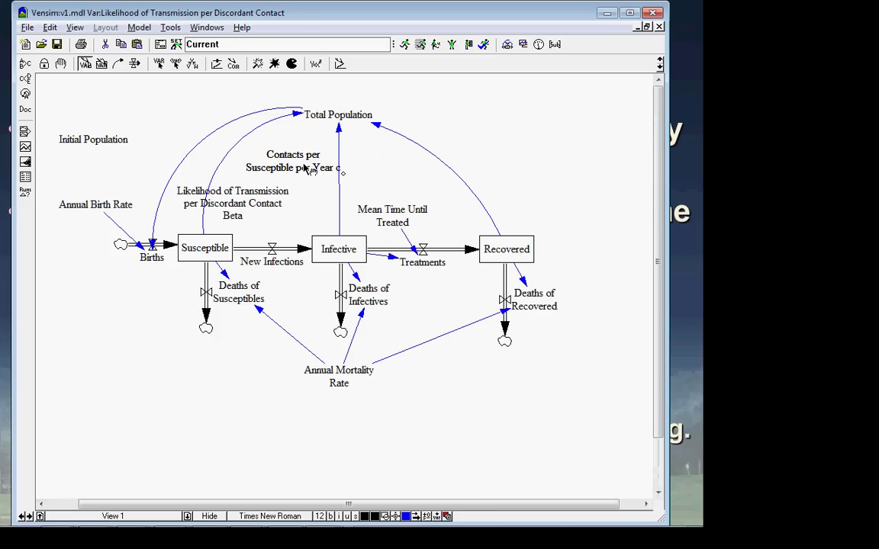
- Add a variable named Fractional Prevalence and place it beside Total Population, on the side away from Births
{"action": "left_click", "coordinate": [231, 100]}
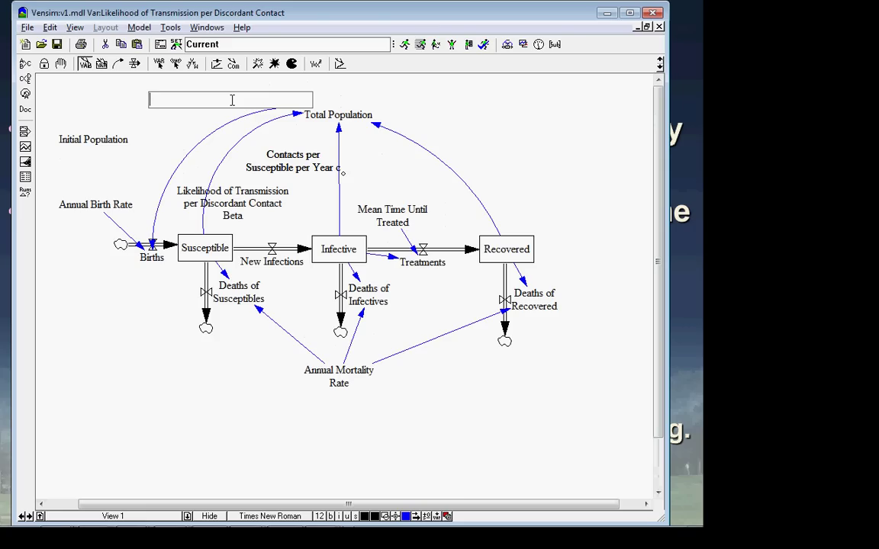
{"action": "type", "text": "Fractional Prevalence"}
{"action": "key", "text": "Return"}
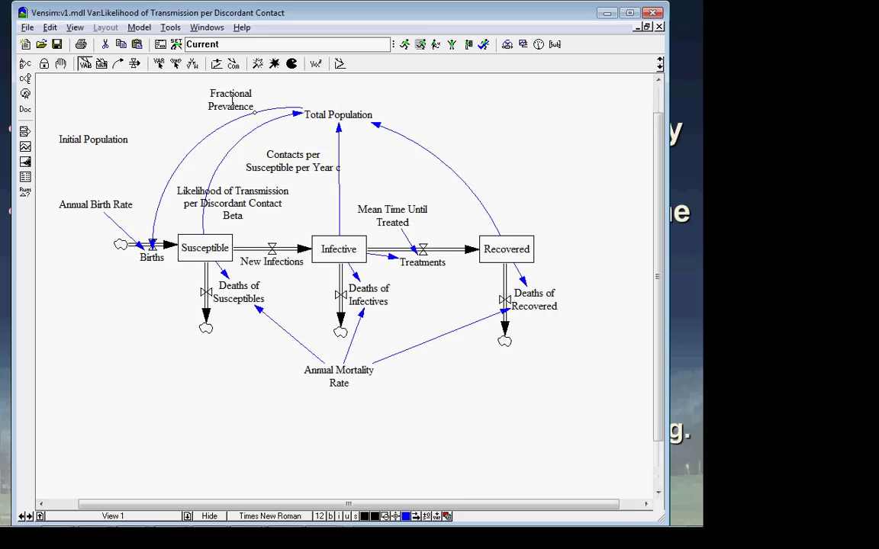
{"action": "left_click_drag", "start_coordinate": [232, 100], "coordinate": [482, 106]}
- Draw arrows from Total Population and from the Infective stock to Fractional Prevalence
{"action": "left_click", "coordinate": [118, 64]}
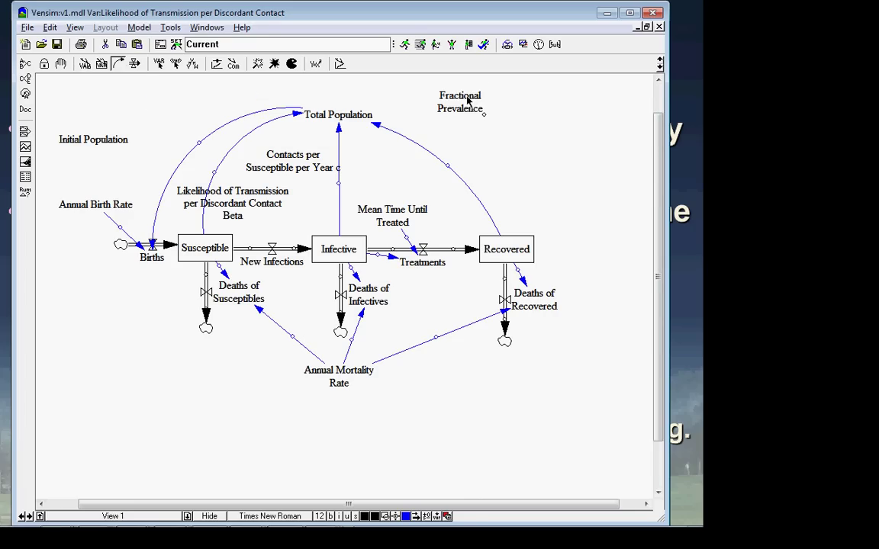
{"action": "left_click", "coordinate": [363, 117]}
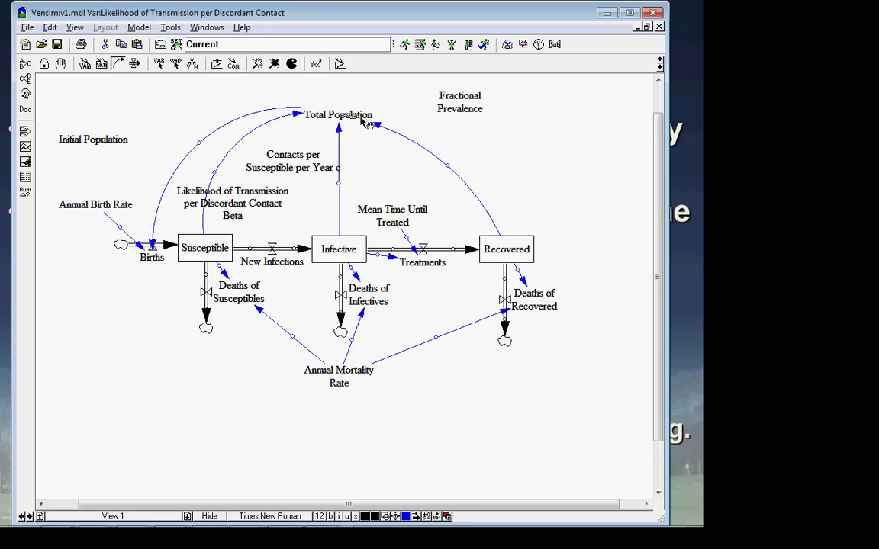
{"action": "left_click", "coordinate": [458, 102]}
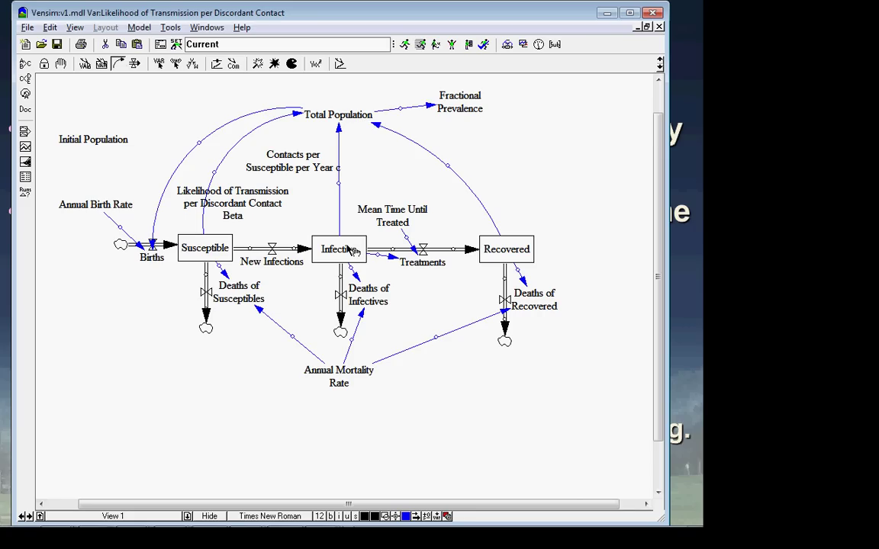
{"action": "left_click", "coordinate": [351, 251]}
{"action": "left_click", "coordinate": [450, 105]}
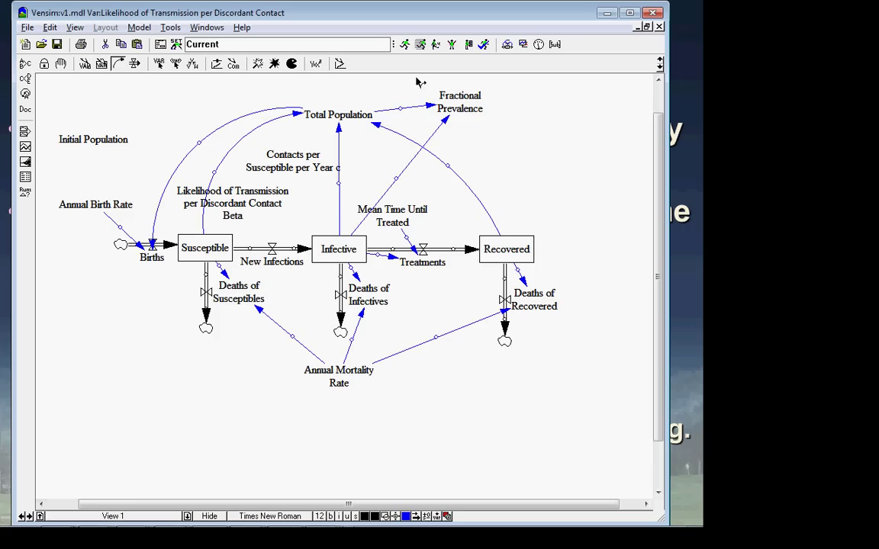
- Define the Fractional Prevalence equation as Infective/Total Population
{"action": "left_click", "coordinate": [315, 63]}
{"action": "left_click", "coordinate": [450, 104]}
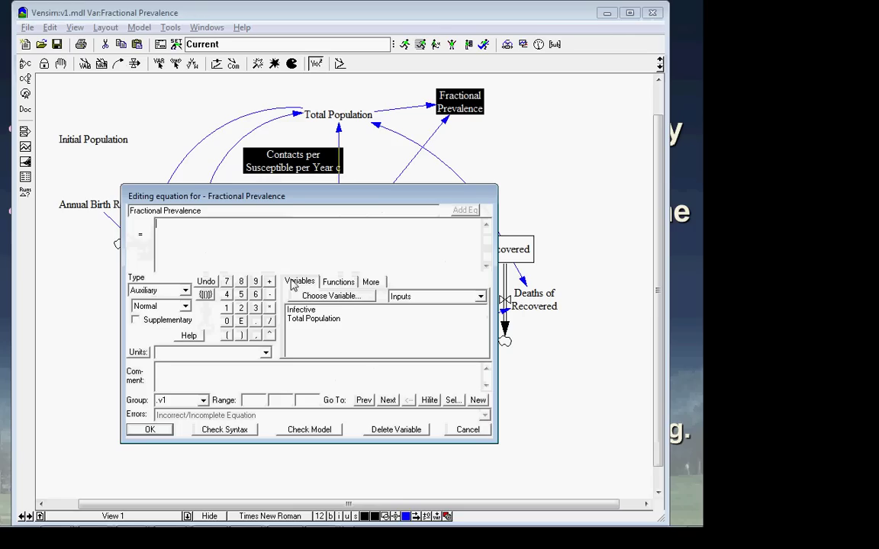
{"action": "double_click", "coordinate": [302, 310]}
{"action": "type", "text": "/"}
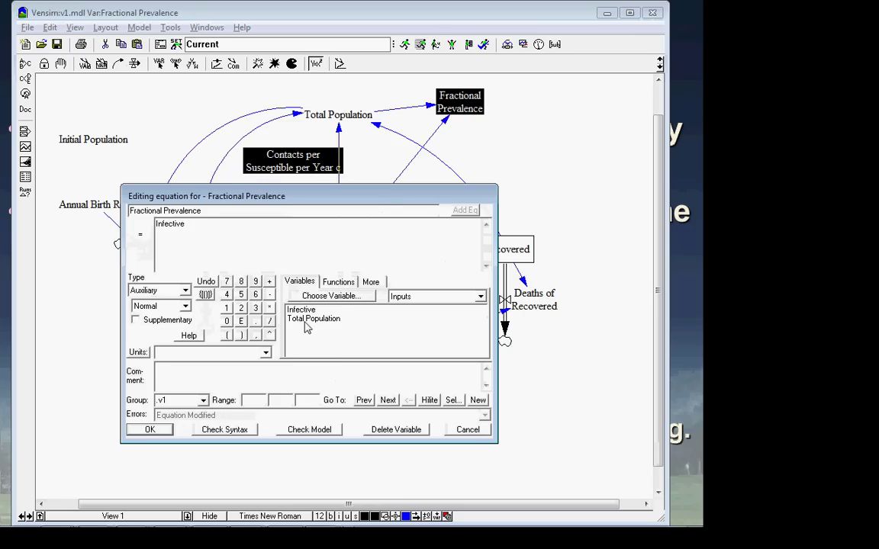
{"action": "double_click", "coordinate": [306, 319]}
{"action": "key", "text": "Return"}
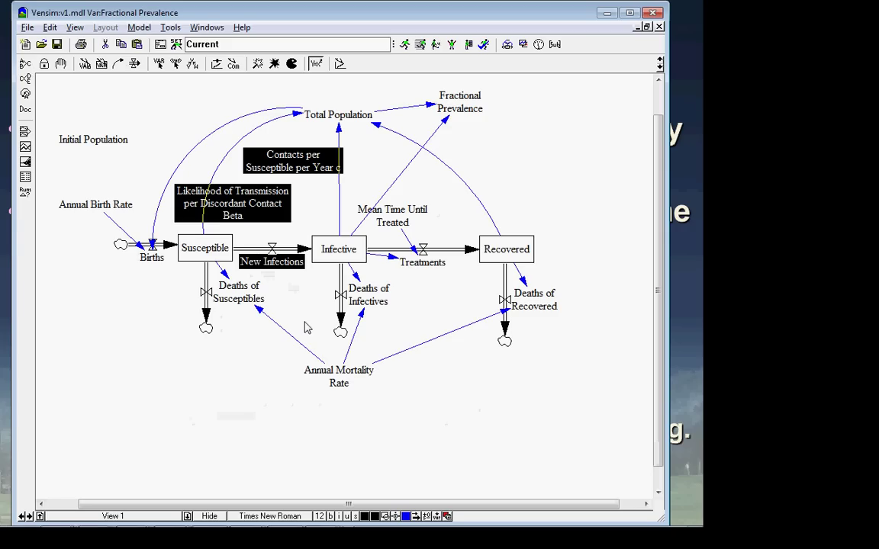
- Check the flow rate of new infections formula on the slide, and return to the Vensim model
{"action": "key", "text": "alt+Tab"}
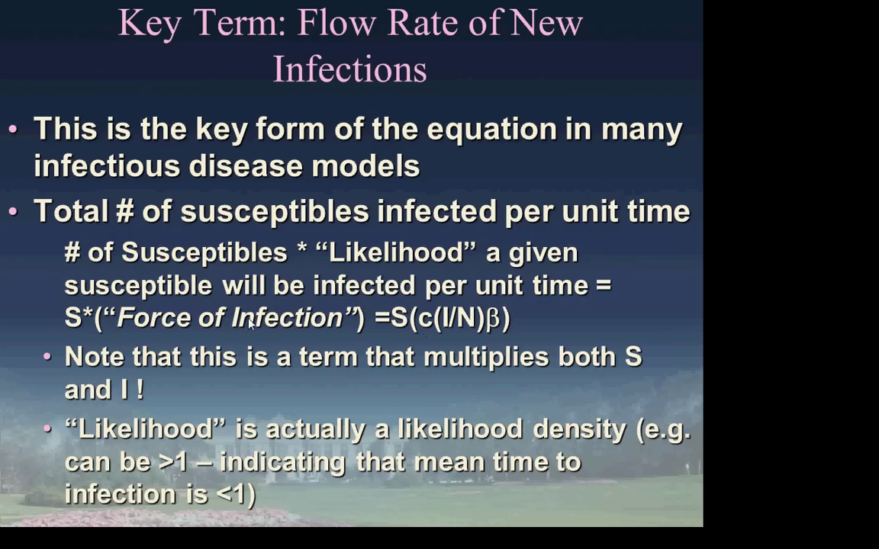
{"action": "key", "text": "alt+Tab"}
{"action": "key", "text": "alt+Tab"}
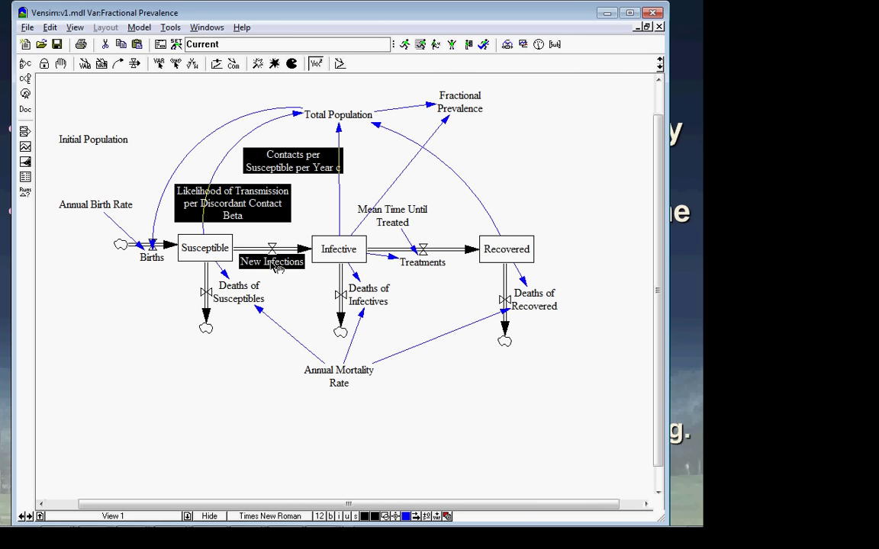
- Draw arrows to New Infections from Susceptible, Likelihood of Transmission per Discordant Contact Beta, Contacts per Susceptible per Year c and Fractional Prevalence
{"action": "left_click", "coordinate": [120, 64]}
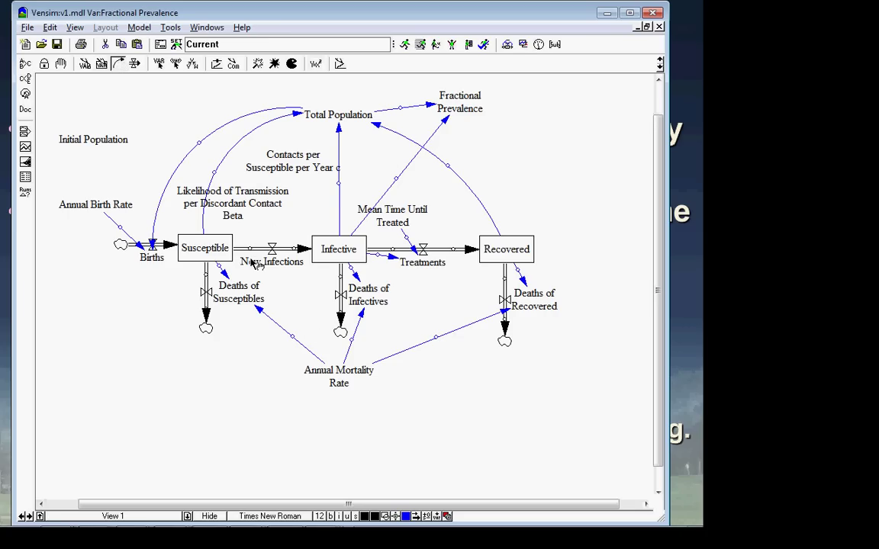
{"action": "left_click", "coordinate": [223, 246]}
{"action": "left_click", "coordinate": [258, 261]}
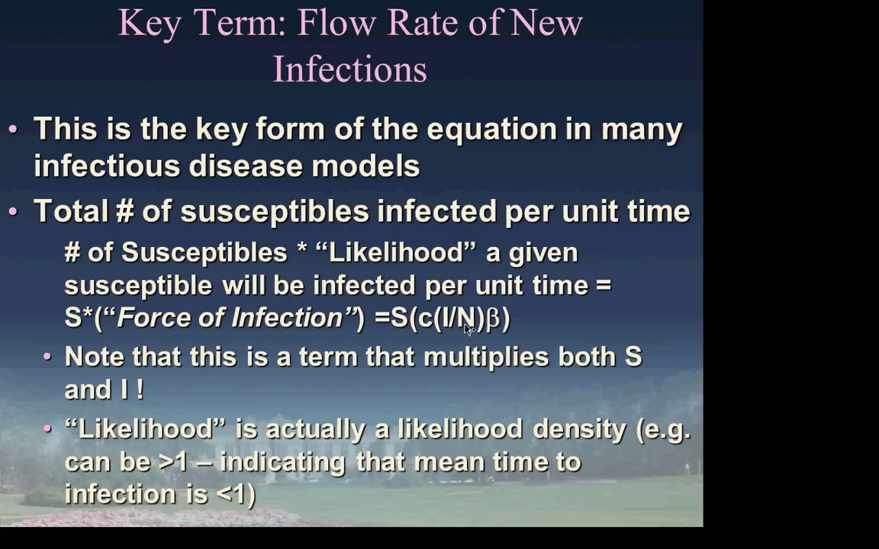
{"action": "key", "text": "alt+Tab"}
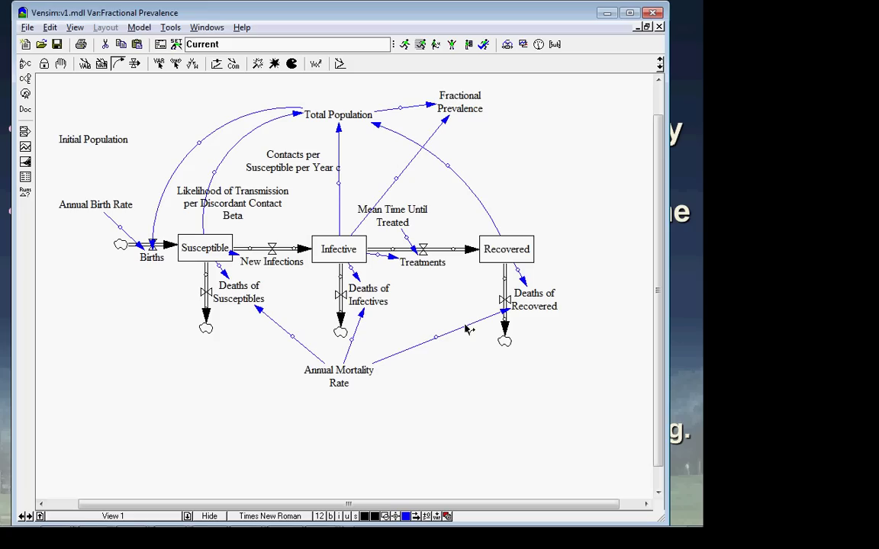
{"action": "left_click", "coordinate": [262, 204]}
{"action": "left_click", "coordinate": [271, 247]}
{"action": "left_click", "coordinate": [293, 161]}
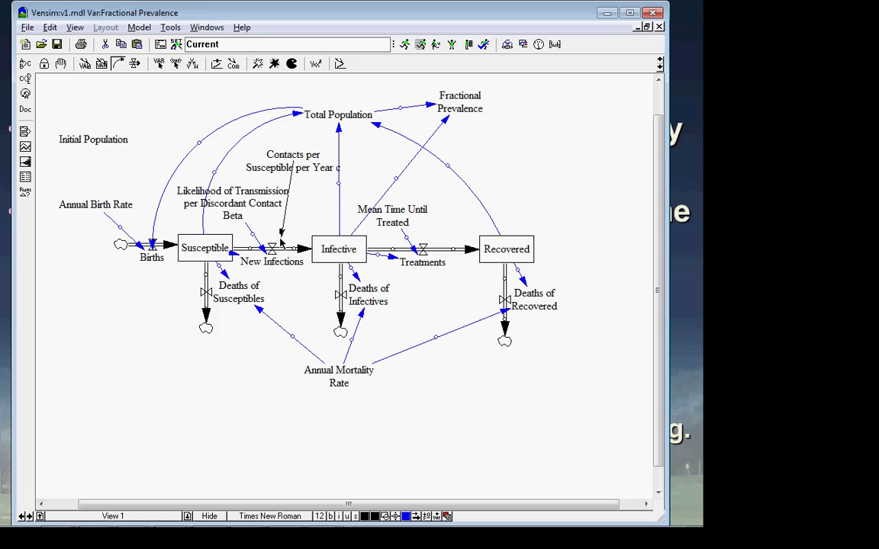
{"action": "left_click", "coordinate": [276, 245]}
{"action": "left_click", "coordinate": [420, 98]}
{"action": "left_click", "coordinate": [288, 244]}
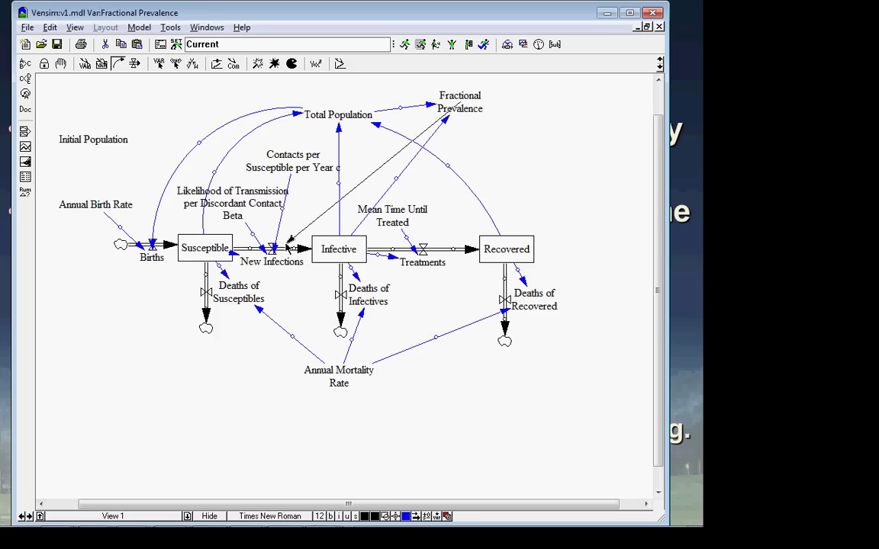
{"action": "left_click", "coordinate": [293, 244]}
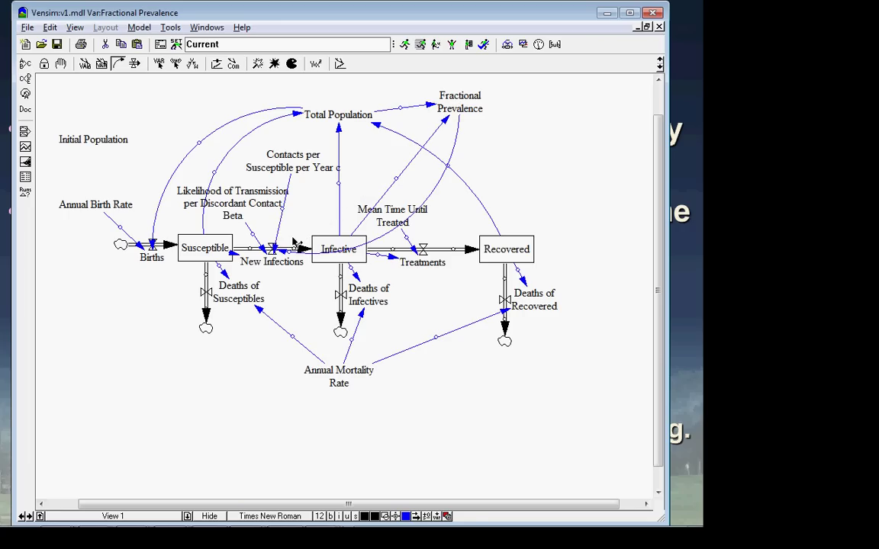
- Move Fractional Prevalence just below Total Population and reshape its arrows from Infective and to New Infections so they stay apart
{"action": "left_click_drag", "start_coordinate": [458, 107], "coordinate": [372, 157]}
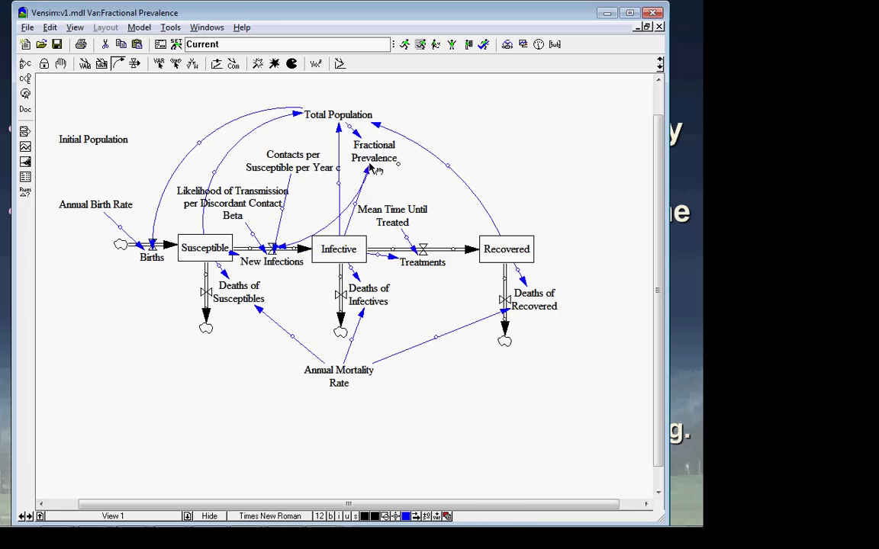
{"action": "left_click", "coordinate": [65, 66]}
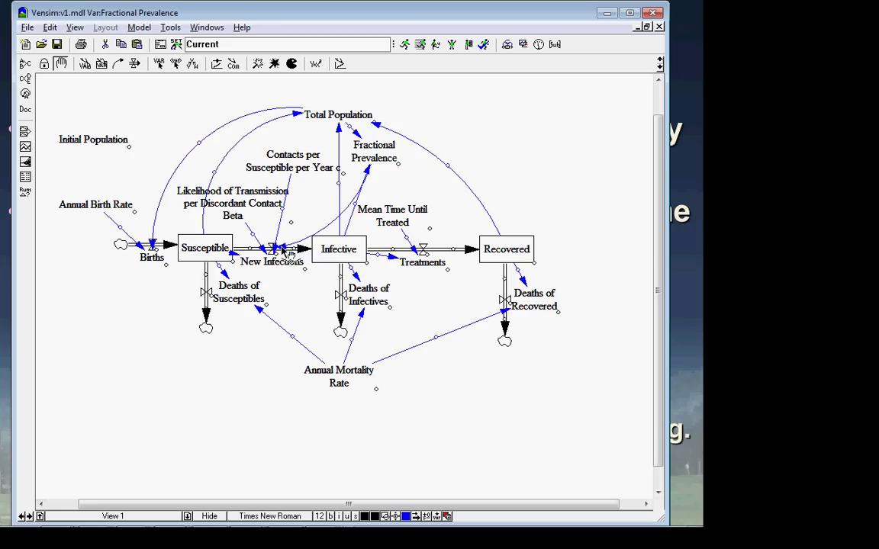
{"action": "left_click", "coordinate": [380, 158]}
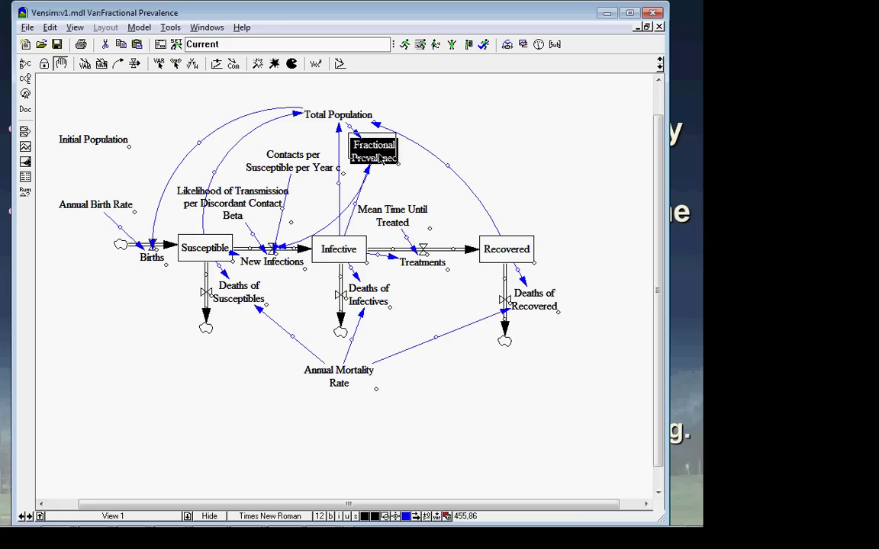
{"action": "left_click_drag", "start_coordinate": [380, 158], "coordinate": [377, 152]}
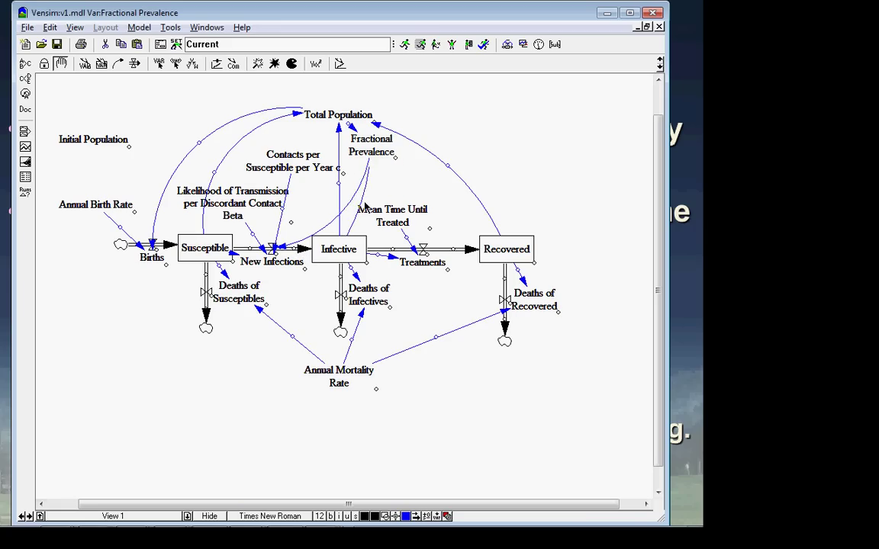
{"action": "left_click_drag", "start_coordinate": [366, 206], "coordinate": [335, 190]}
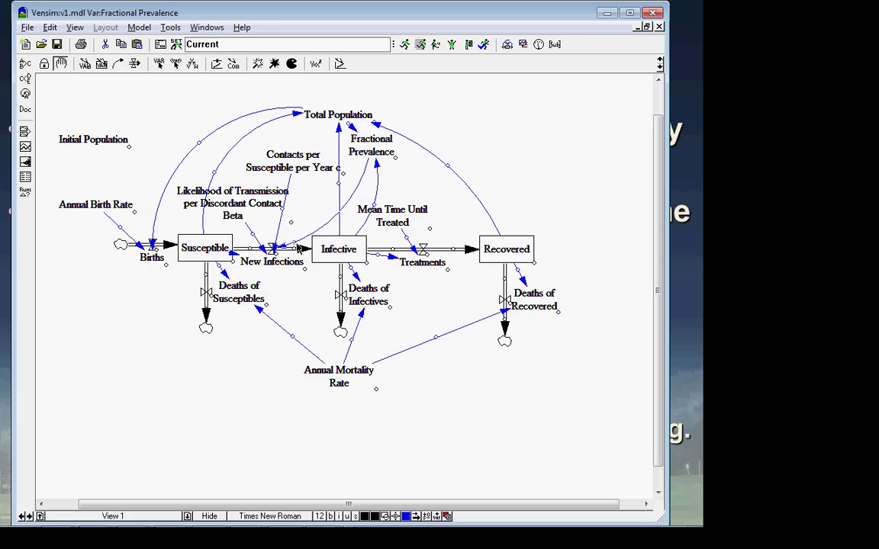
{"action": "left_click_drag", "start_coordinate": [299, 249], "coordinate": [344, 209]}
- Turn on equation editing for the model's variables that still lack equations
{"action": "left_click", "coordinate": [316, 64]}
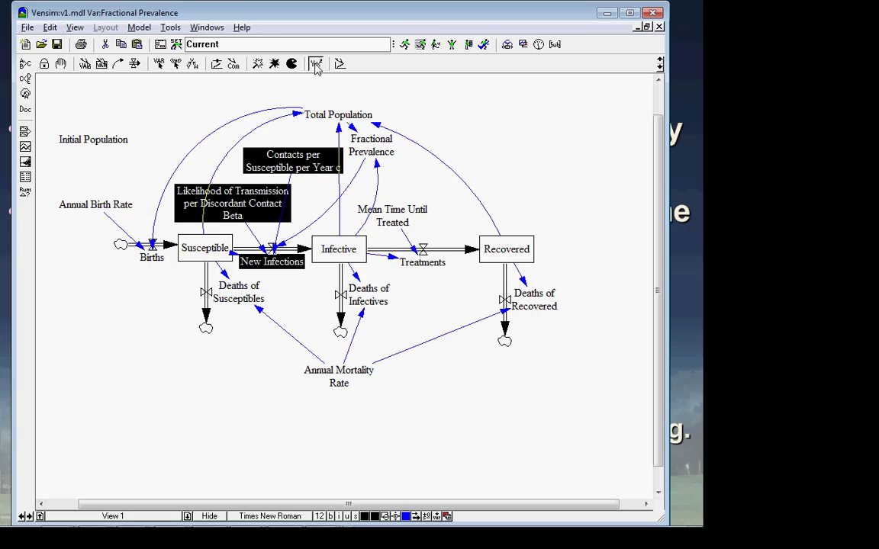
- Define New Infections as Susceptible*Contacts per Susceptible per Year c*Fractional Prevalence*Likelihood of Transmission per Discordant Contact Beta
{"action": "left_click", "coordinate": [282, 263]}
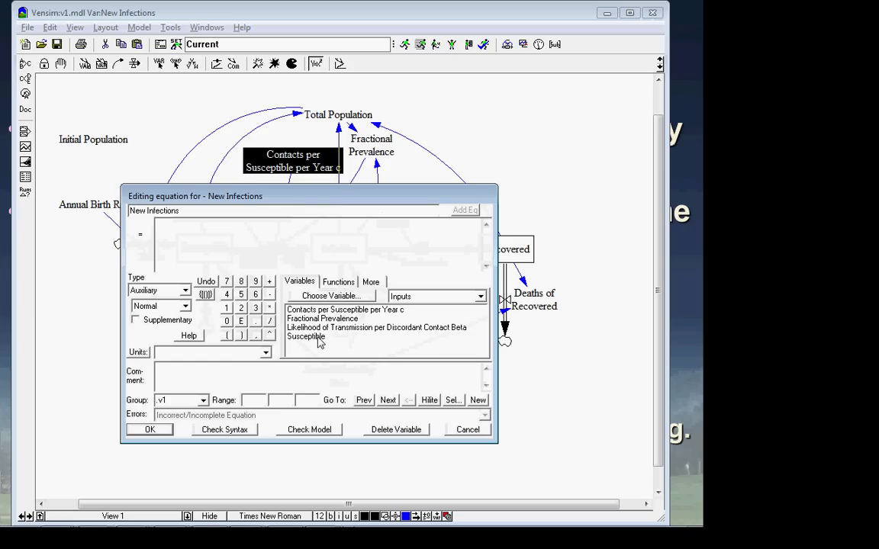
{"action": "left_click", "coordinate": [320, 341]}
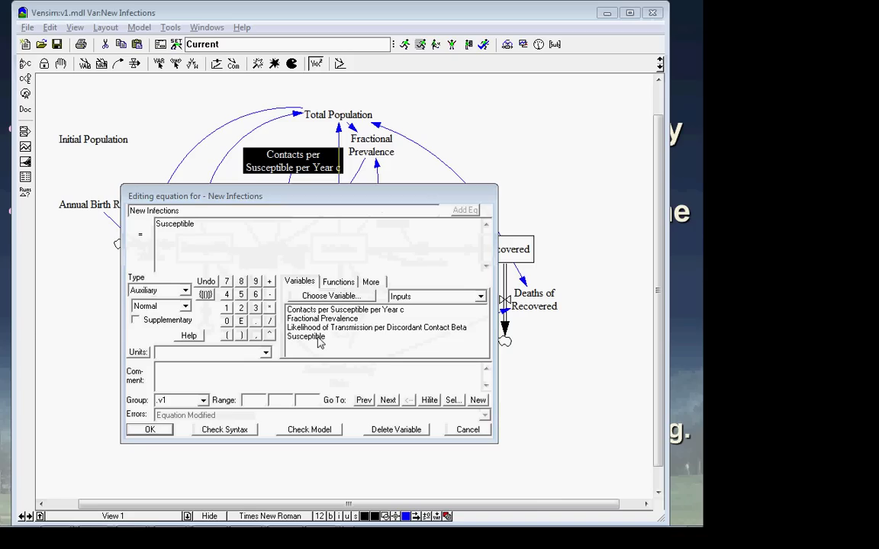
{"action": "key", "text": "alt+Tab"}
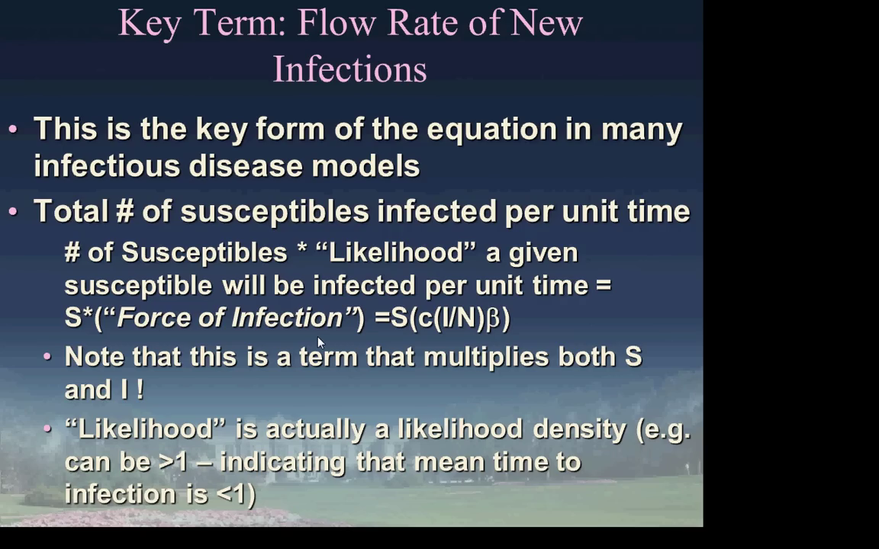
{"action": "key", "text": "alt+Tab"}
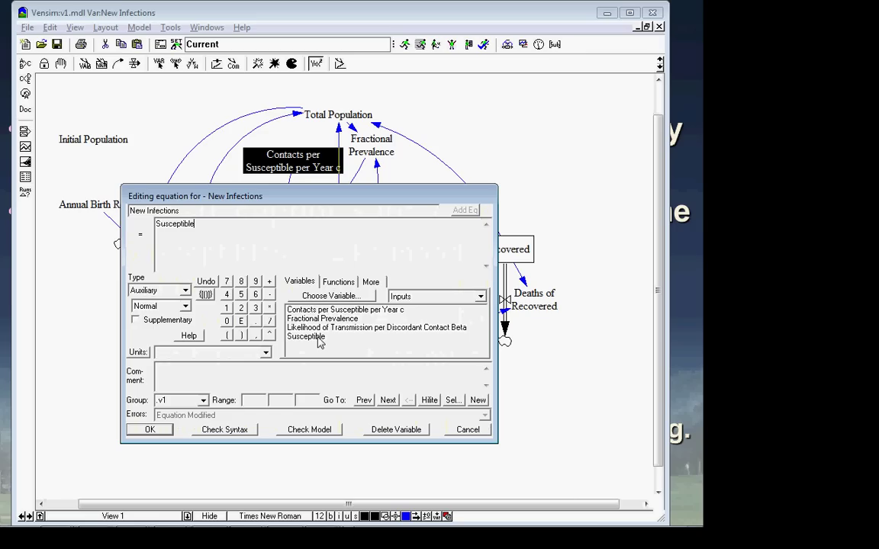
{"action": "type", "text": "*"}
{"action": "left_click", "coordinate": [323, 311]}
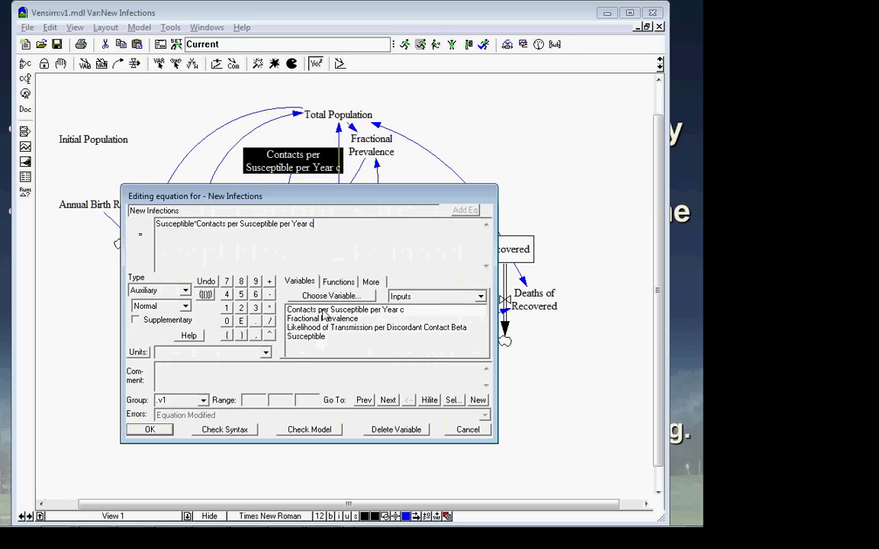
{"action": "type", "text": "*"}
{"action": "left_click", "coordinate": [319, 320]}
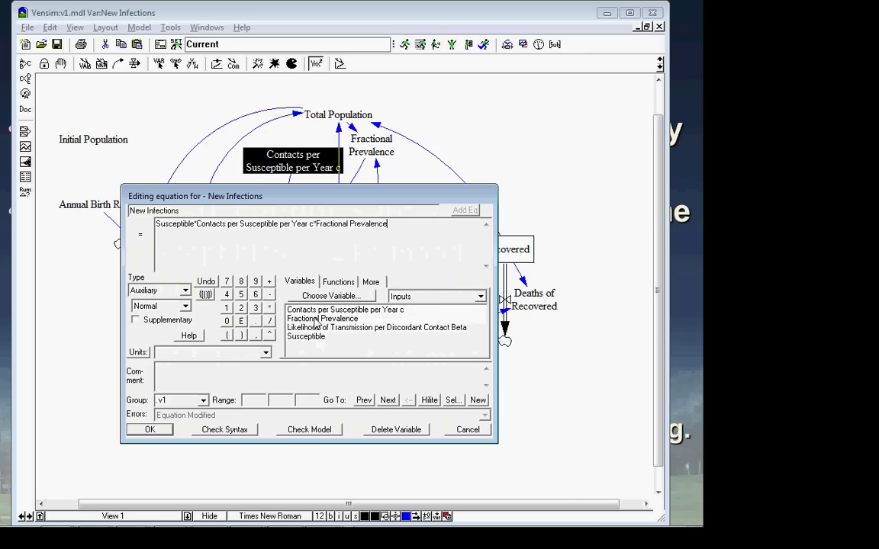
{"action": "type", "text": "*"}
{"action": "left_click", "coordinate": [319, 328]}
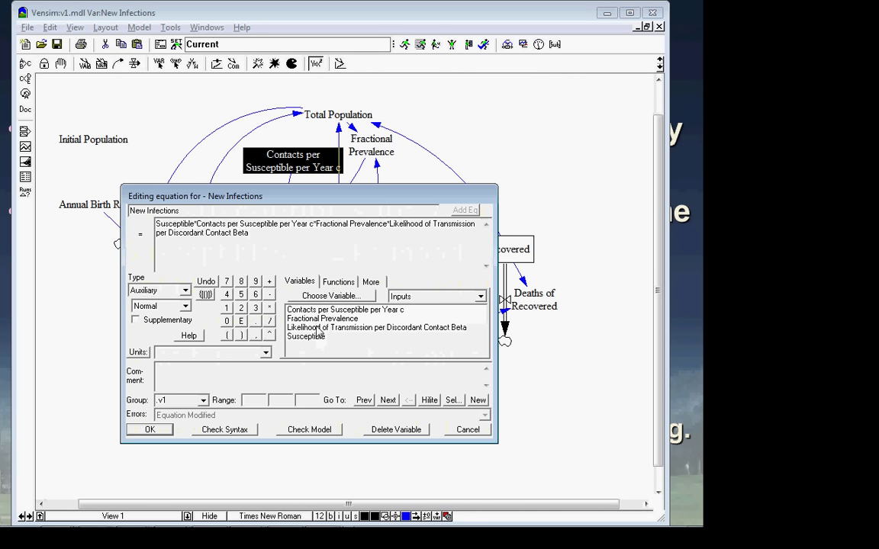
{"action": "key", "text": "alt+Tab"}
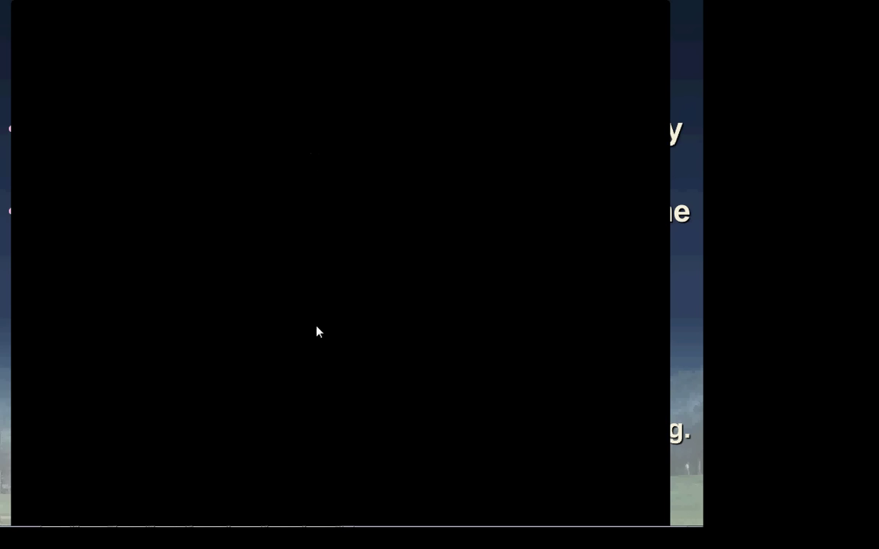
{"action": "key", "text": "alt+Tab"}
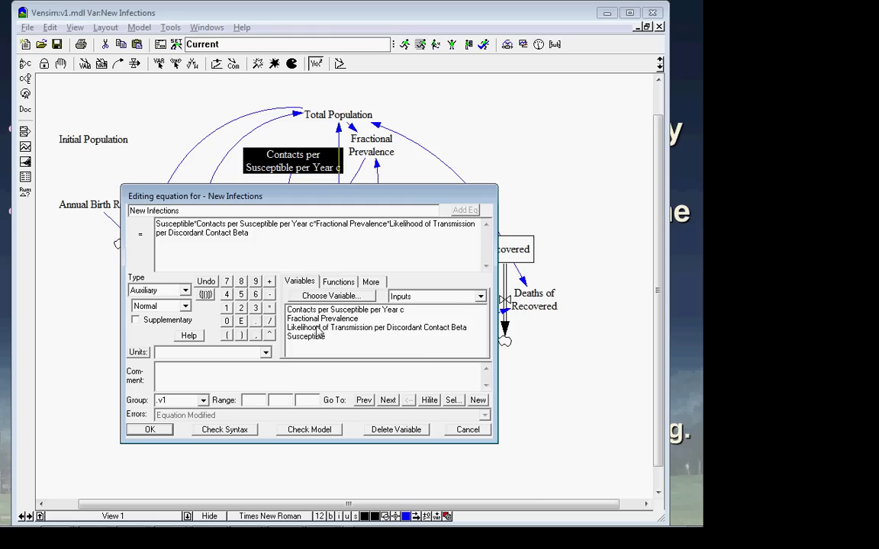
{"action": "key", "text": "Return"}
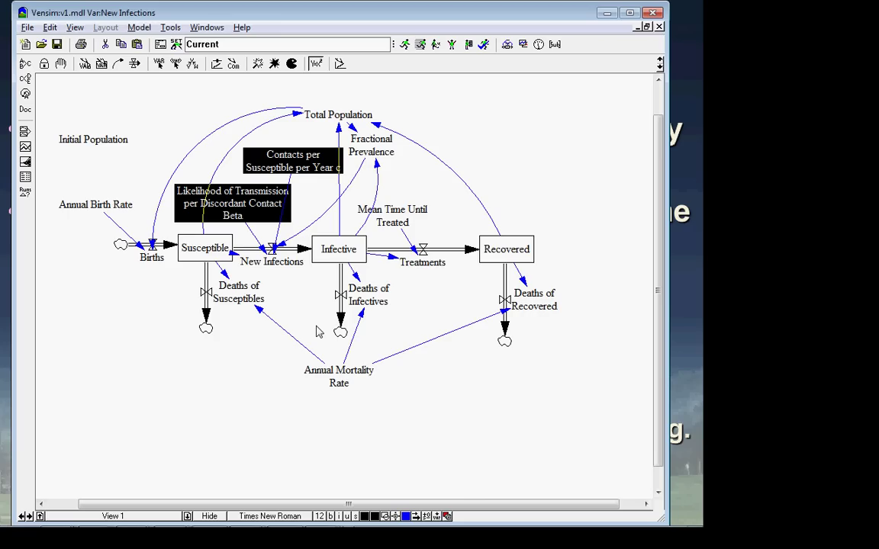
- Set the constant Contacts per Susceptible per Year c to 10
{"action": "left_click", "coordinate": [274, 172]}
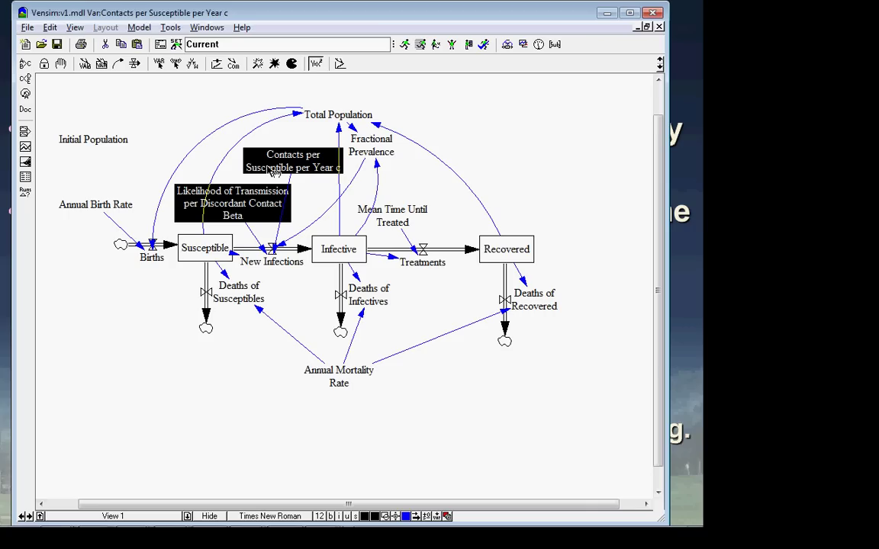
{"action": "left_click", "coordinate": [273, 172]}
{"action": "key", "text": "Return"}
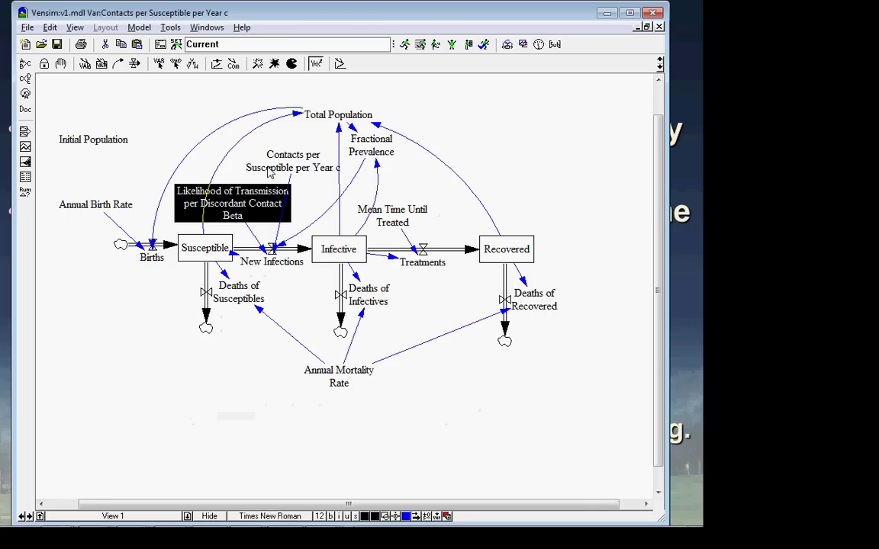
- Set the constant Likelihood of Transmission per Discordant Contact Beta to 0.4
{"action": "left_click", "coordinate": [234, 200]}
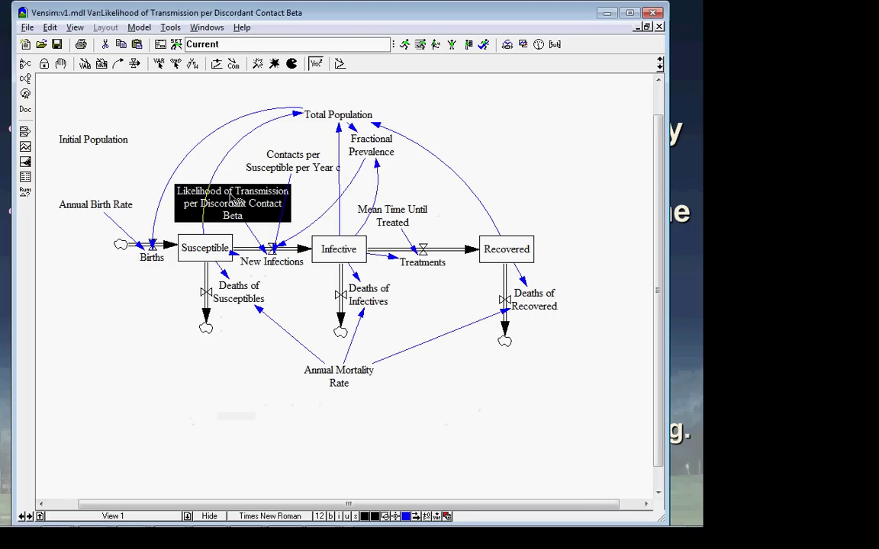
{"action": "left_click", "coordinate": [234, 200]}
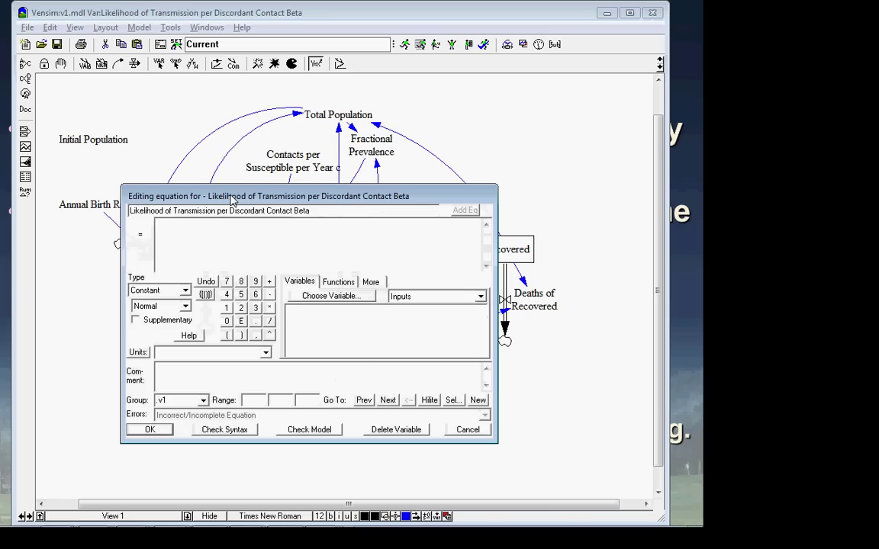
{"action": "type", "text": "0.4"}
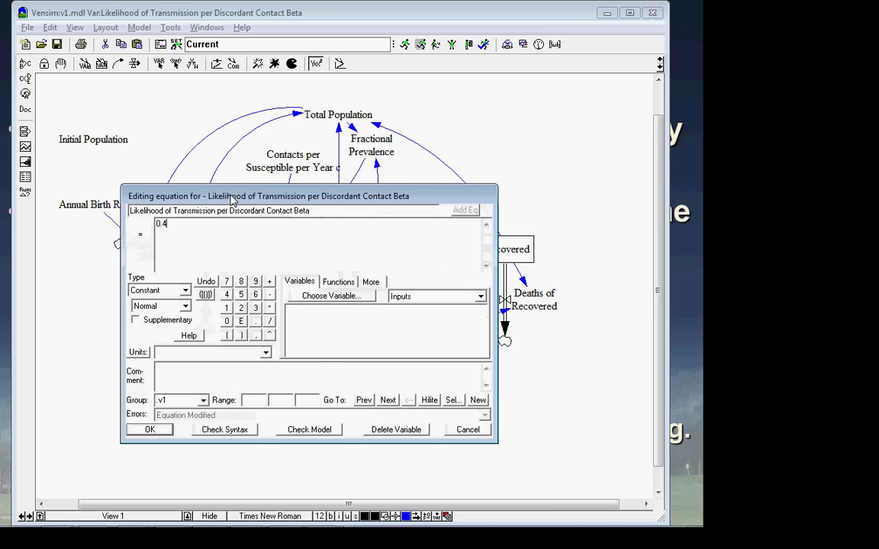
{"action": "key", "text": "Return"}
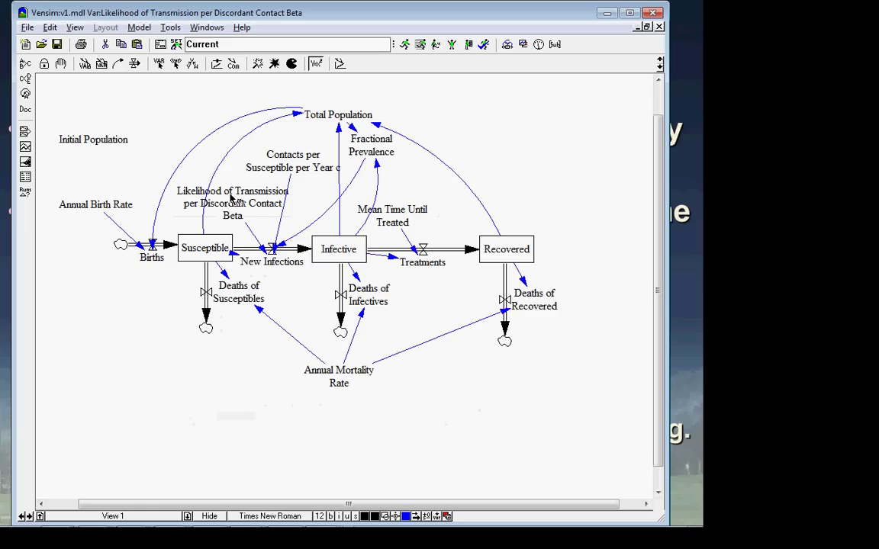
- Set the constant Mean Time Until Treated to 1/12
{"action": "left_click", "coordinate": [400, 231]}
{"action": "left_click", "coordinate": [401, 227]}
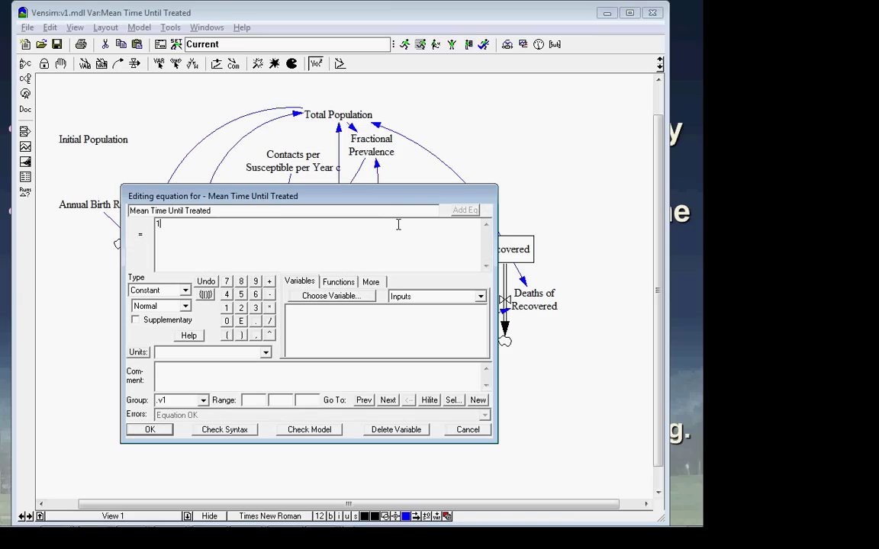
{"action": "key", "text": "Return"}
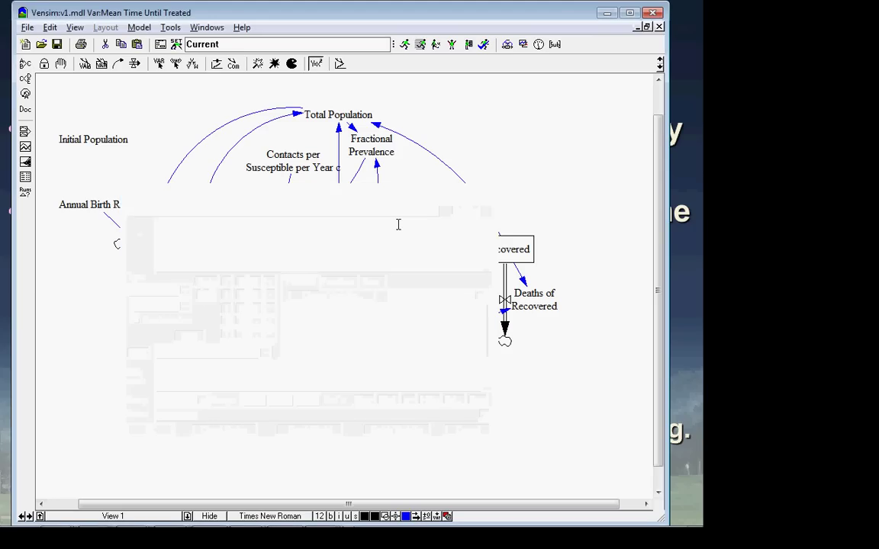
{"action": "left_click", "coordinate": [404, 228]}
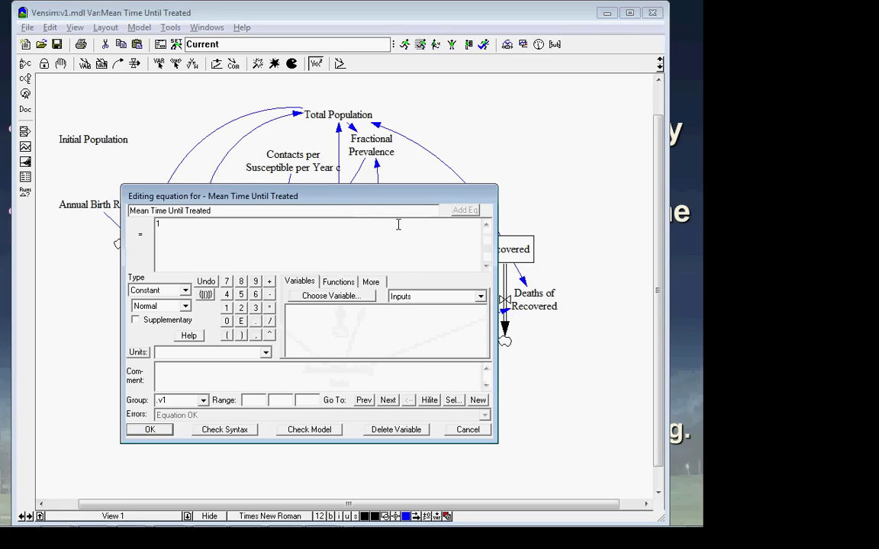
{"action": "type", "text": "/12"}
{"action": "key", "text": "Return"}
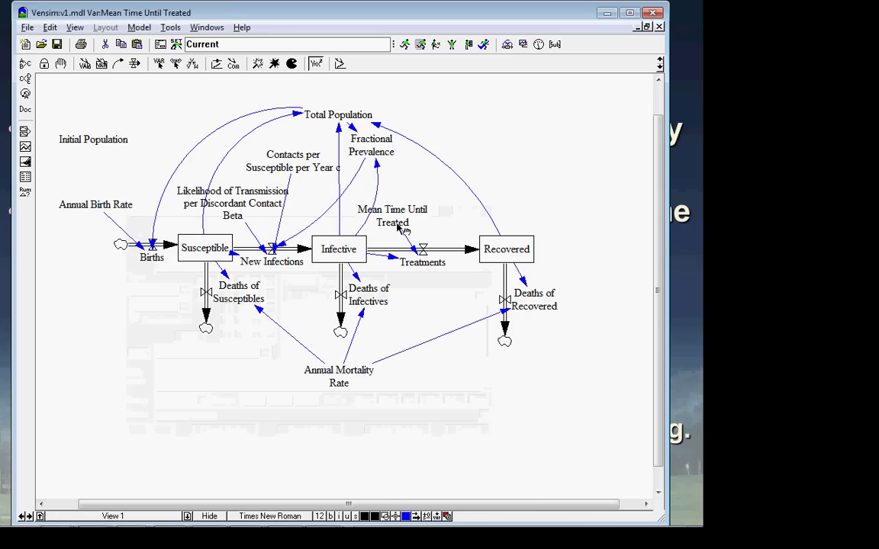
- Set the constant Contacts per Susceptible per Year c to 100
{"action": "left_click", "coordinate": [295, 161]}
{"action": "left_click", "coordinate": [295, 162]}
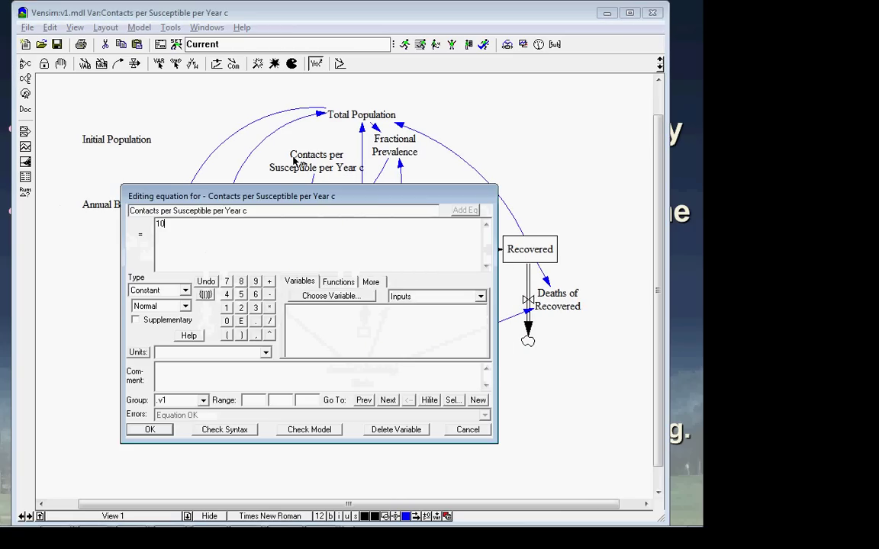
{"action": "type", "text": "100"}
{"action": "key", "text": "Return"}
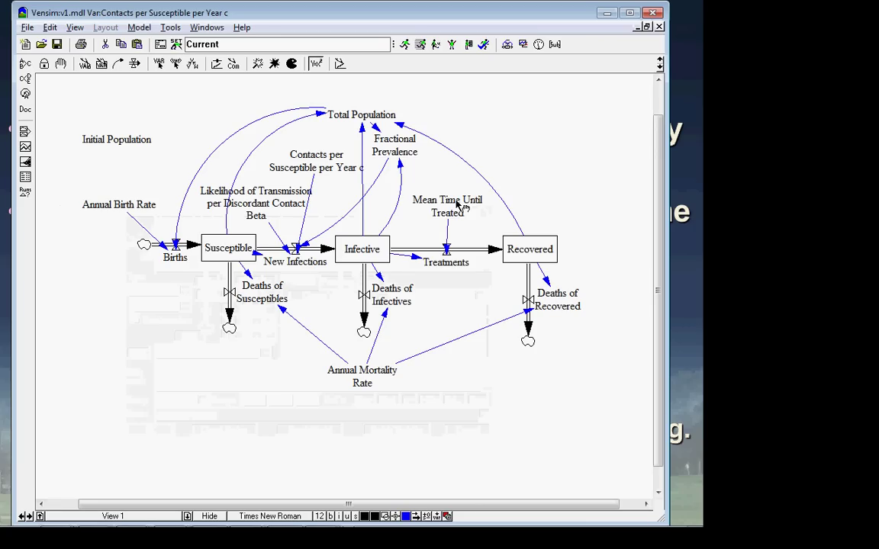
- Check the equations of Mean Time Until Treated and Likelihood of Transmission per Discordant Contact Beta, keeping the latter at 0.4
{"action": "left_click", "coordinate": [458, 206]}
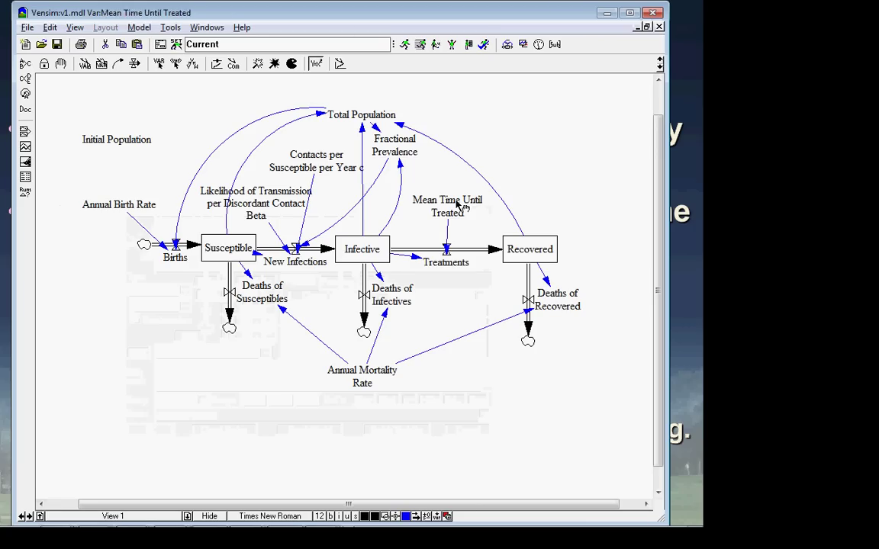
{"action": "key", "text": "Return"}
{"action": "left_click", "coordinate": [292, 206]}
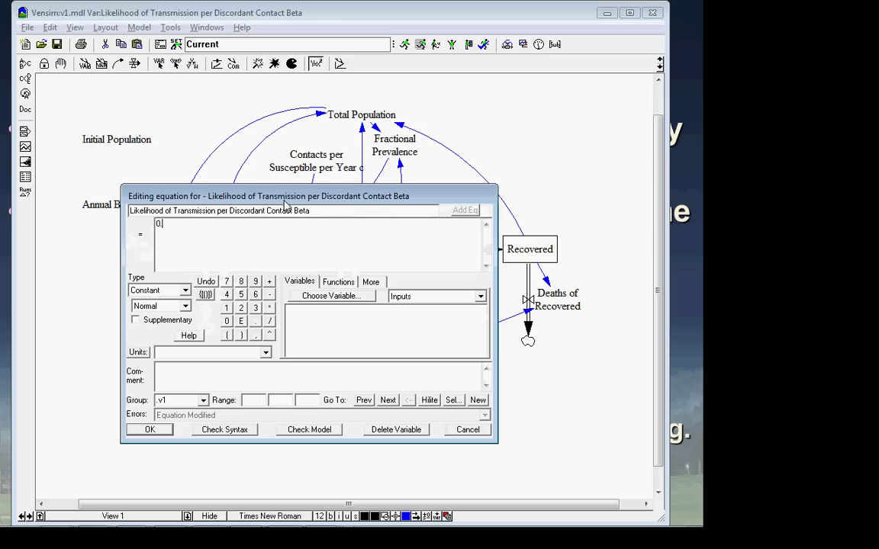
{"action": "type", "text": "4"}
{"action": "key", "text": "Return"}
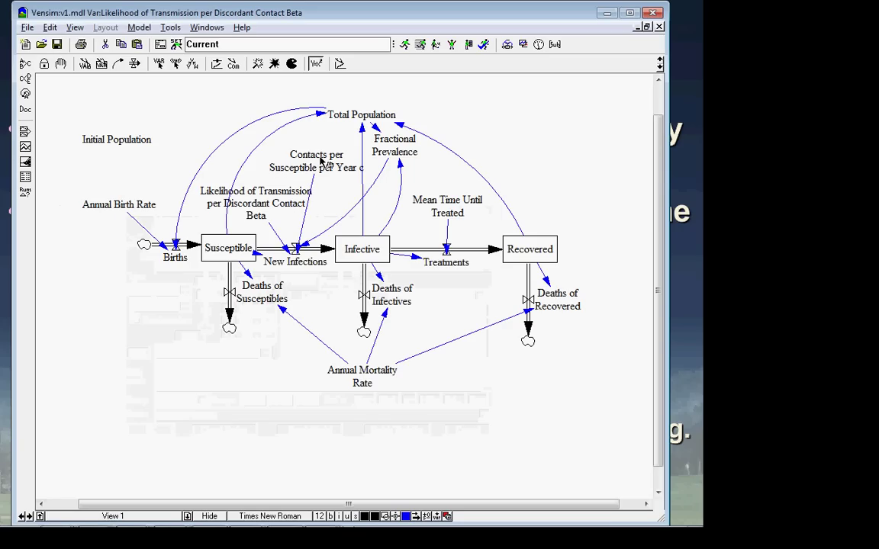
{"action": "left_click", "coordinate": [220, 191]}
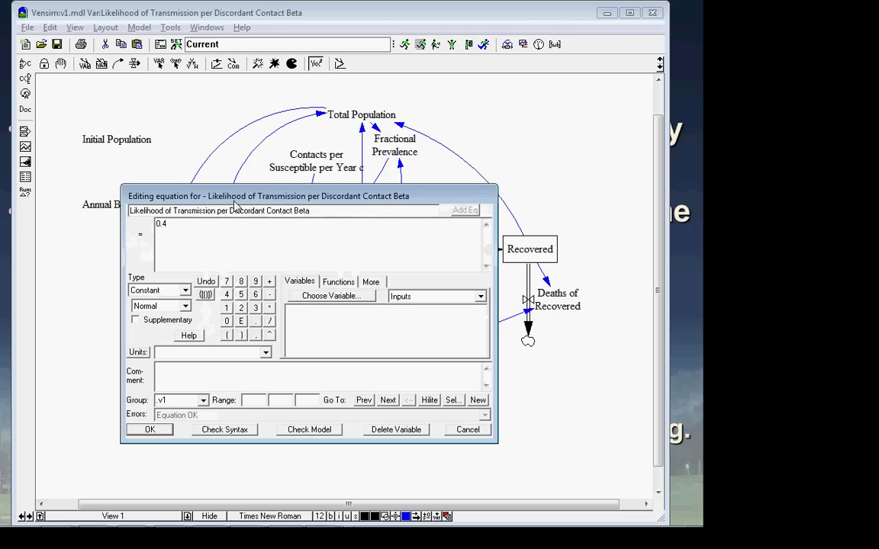
{"action": "key", "text": "Return"}
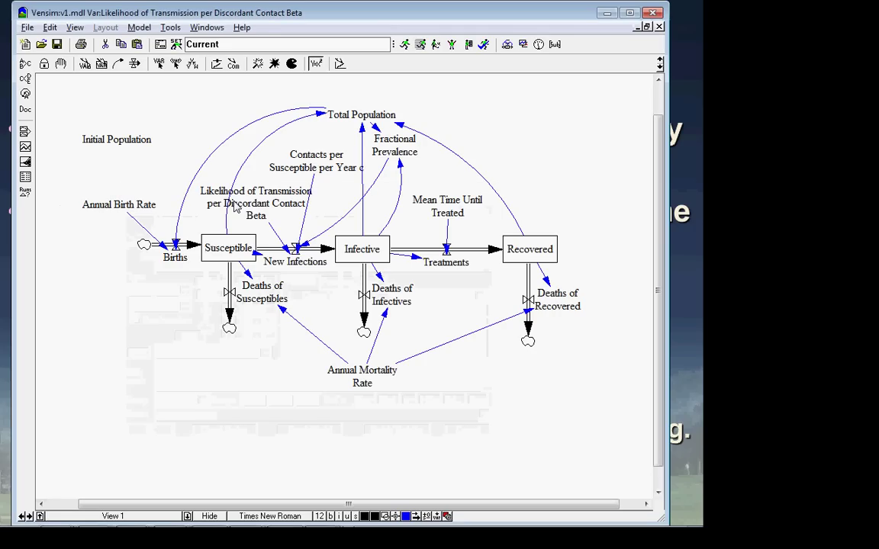
- Run the simulation under the run name Current and close its message windows
{"action": "left_click", "coordinate": [61, 63]}
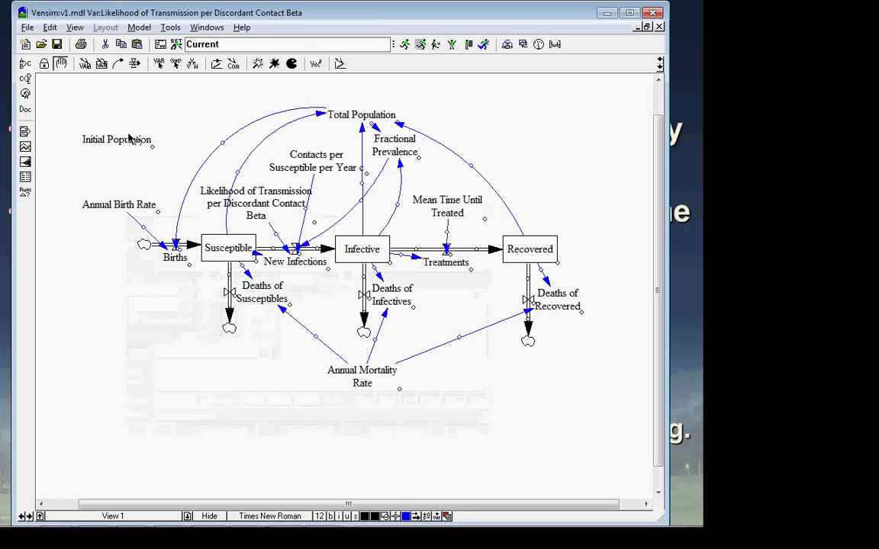
{"action": "left_click", "coordinate": [315, 64]}
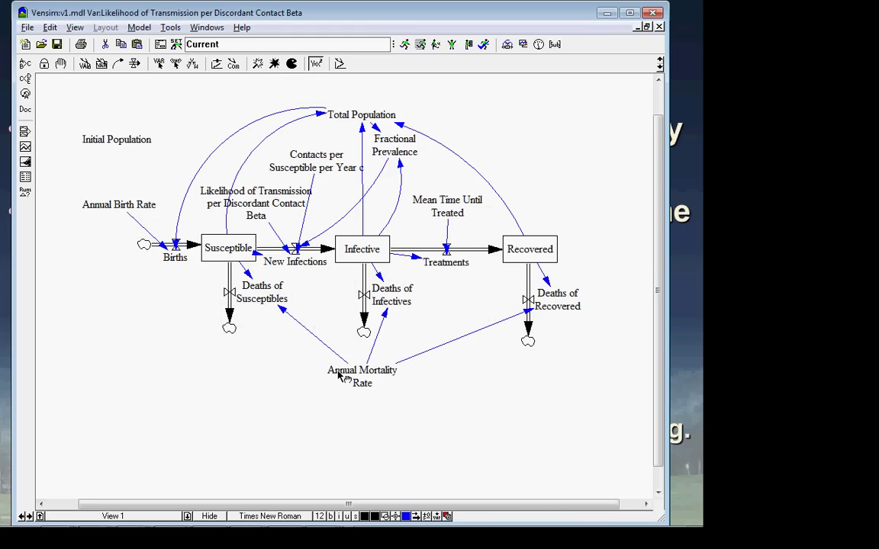
{"action": "left_click", "coordinate": [61, 64]}
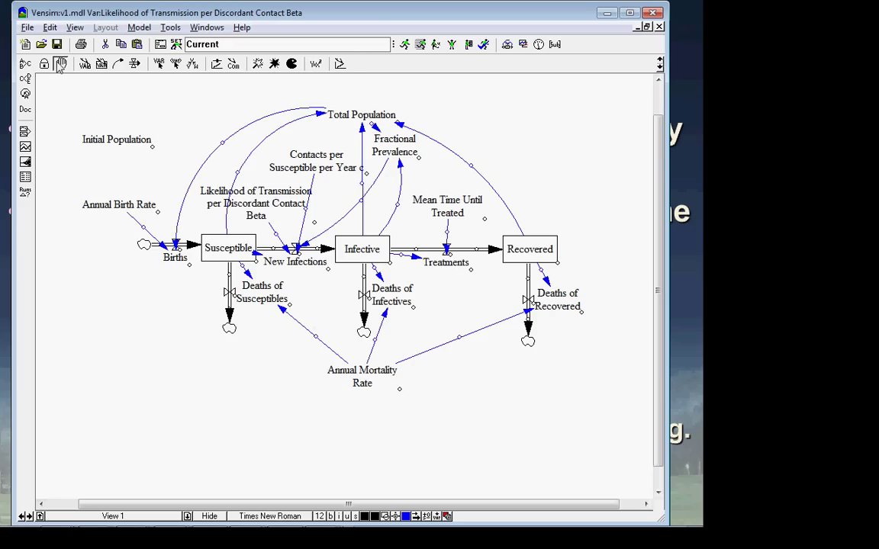
{"action": "left_click", "coordinate": [405, 44]}
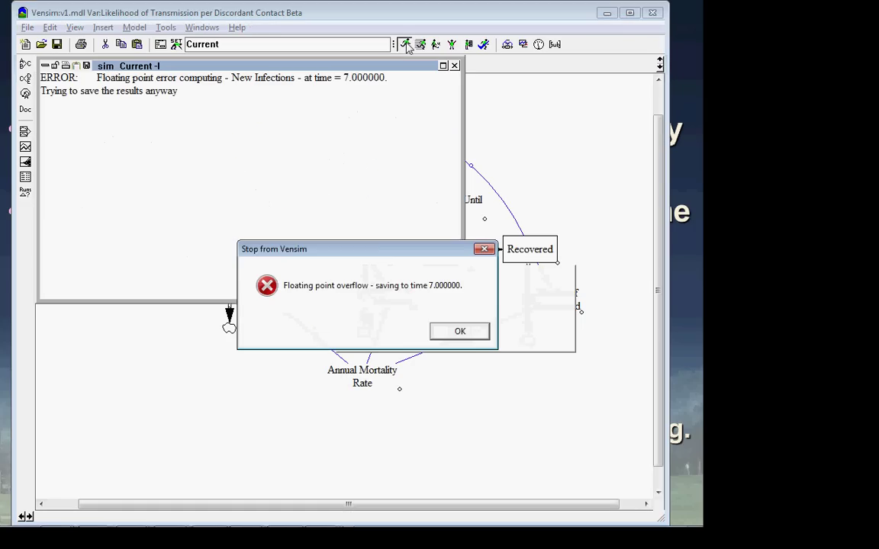
{"action": "key", "text": "Return"}
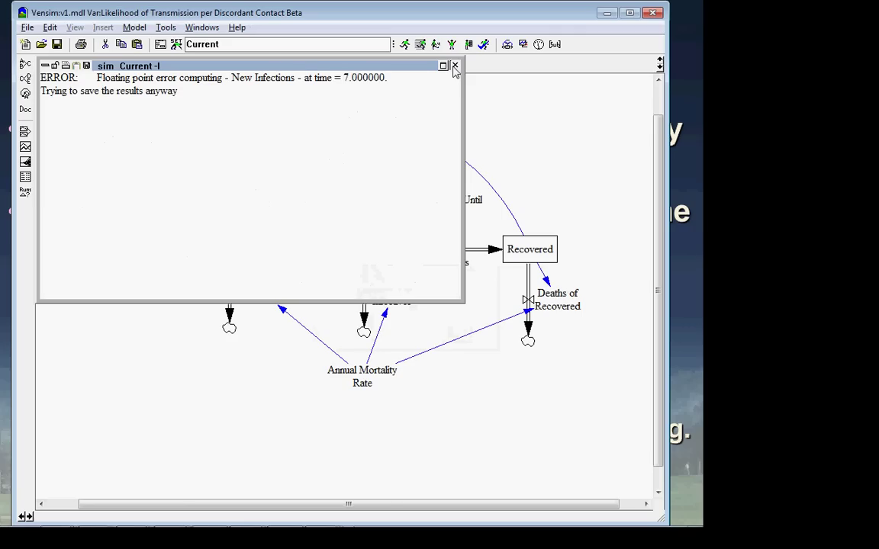
{"action": "left_click", "coordinate": [455, 67]}
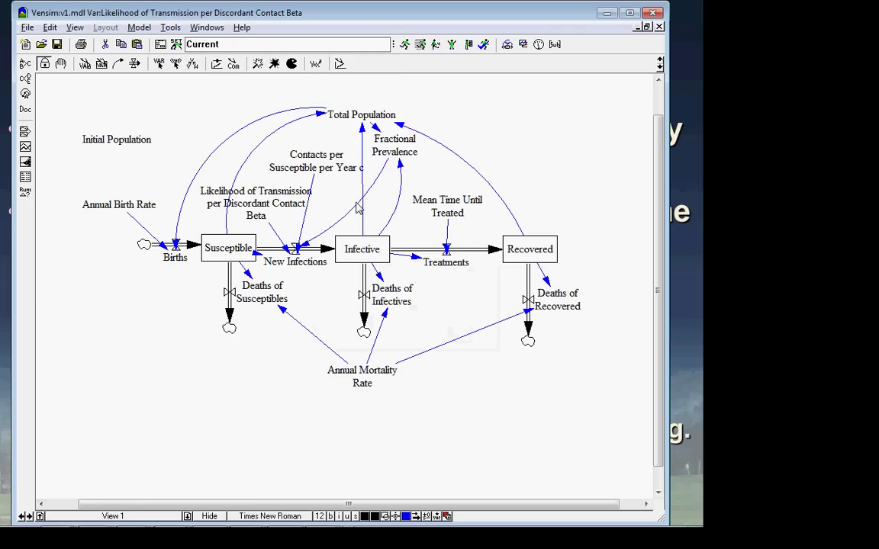
- Select the Infective stock, rerun the simulation overwriting the existing Current dataset, and close the message windows
{"action": "left_click", "coordinate": [355, 252]}
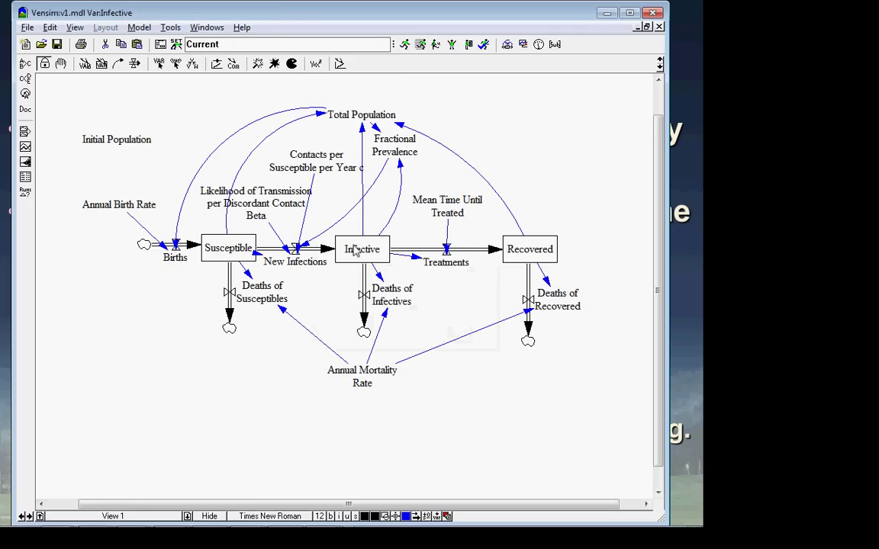
{"action": "left_click", "coordinate": [355, 252]}
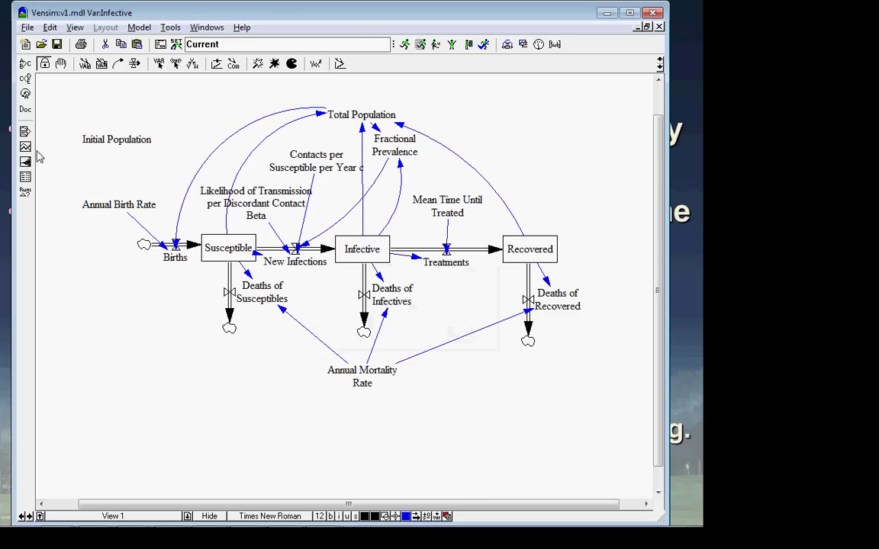
{"action": "left_click", "coordinate": [405, 45]}
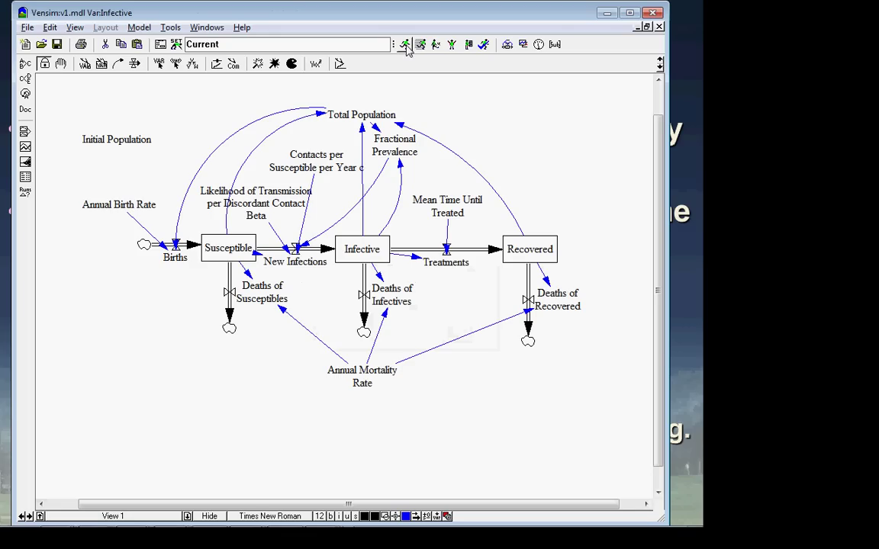
{"action": "left_click", "coordinate": [405, 45]}
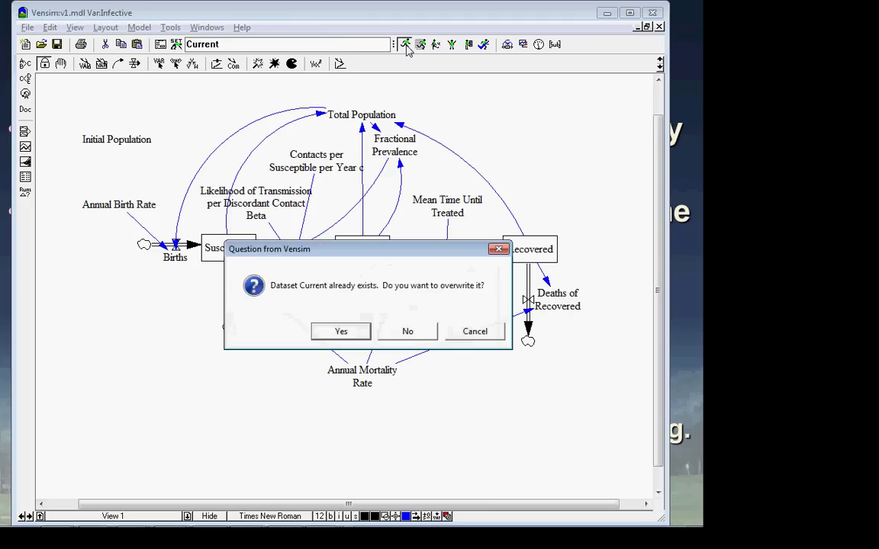
{"action": "key", "text": "Return"}
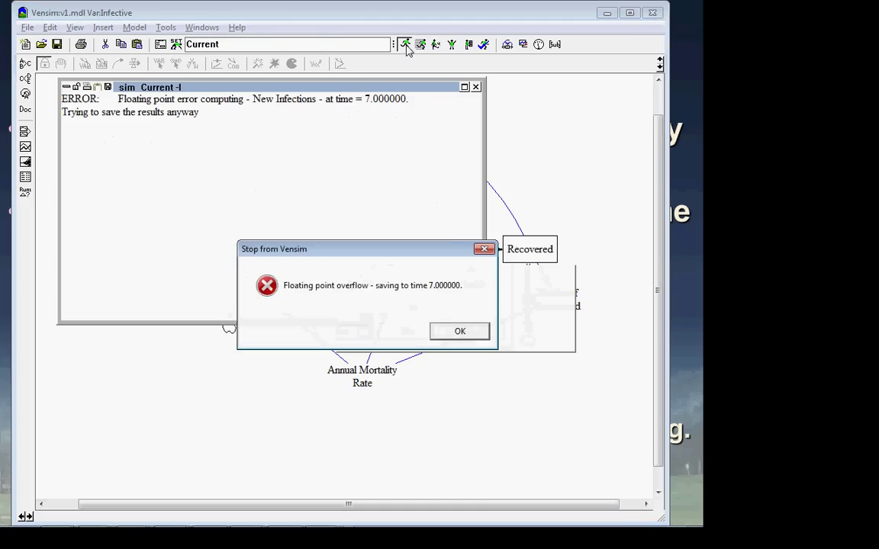
{"action": "key", "text": "Return"}
{"action": "left_click", "coordinate": [475, 87]}
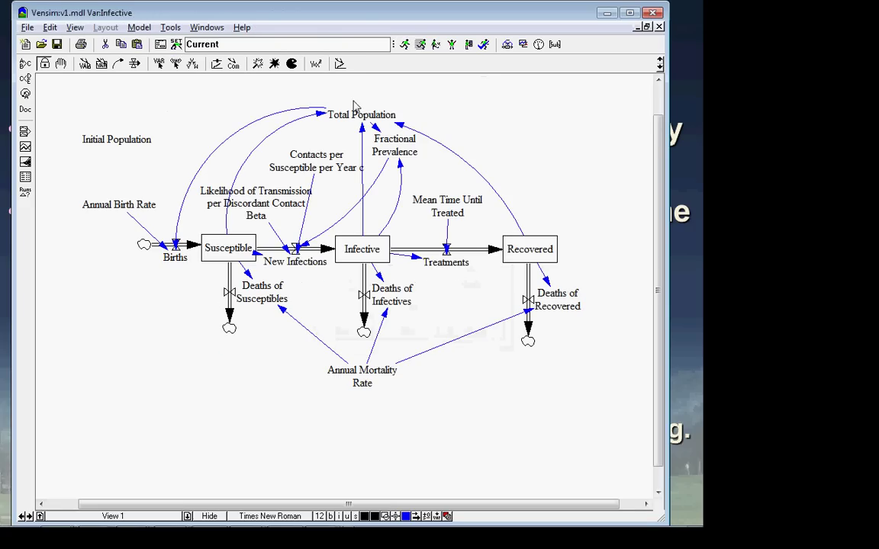
- Graph the Infective stock and the Susceptible stock over time, closing each graph after examining its curve
{"action": "left_click", "coordinate": [60, 64]}
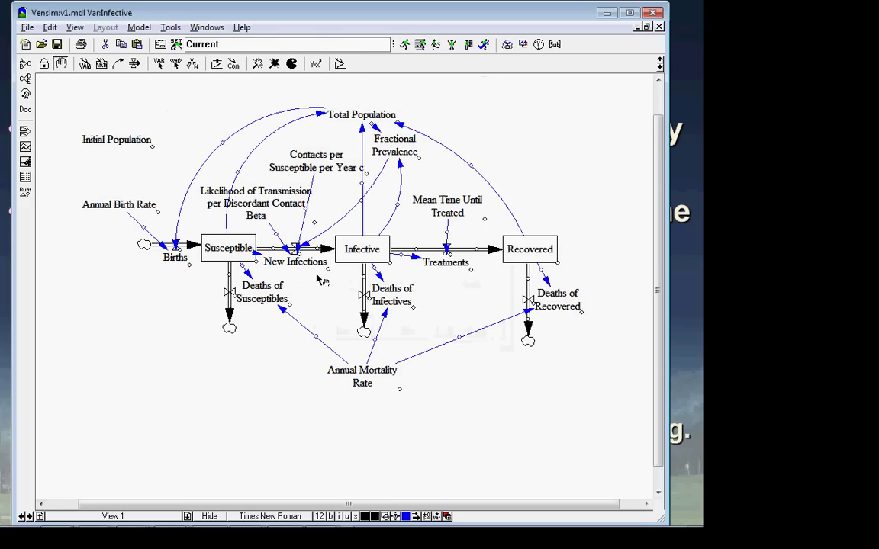
{"action": "left_click", "coordinate": [25, 147]}
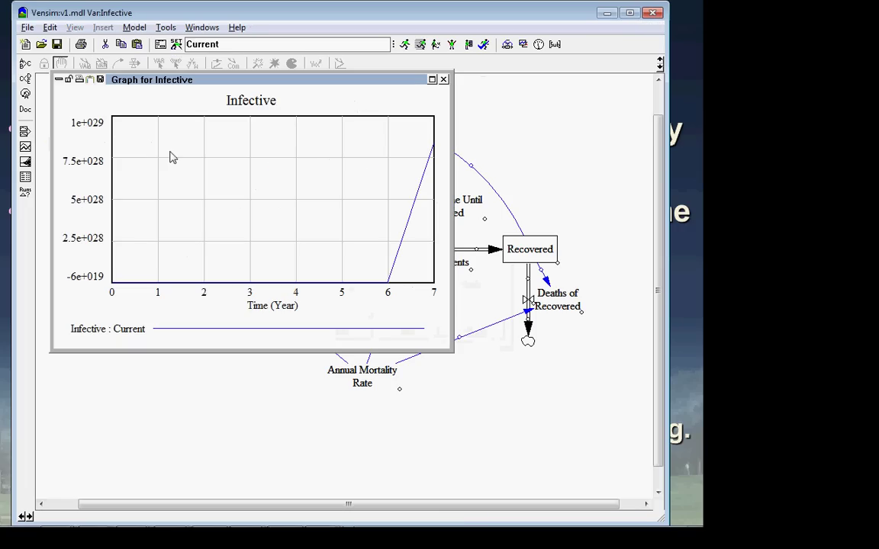
{"action": "left_click", "coordinate": [443, 80]}
{"action": "left_click", "coordinate": [316, 66]}
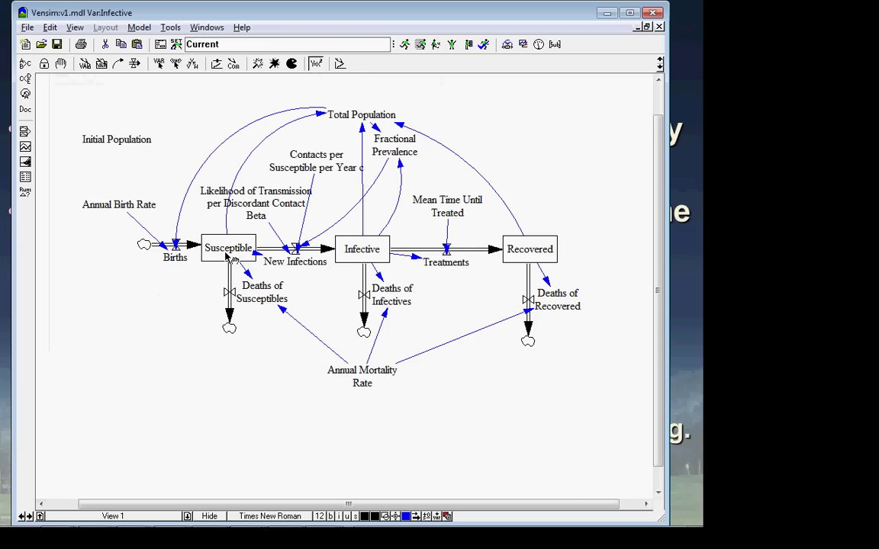
{"action": "left_click", "coordinate": [60, 63]}
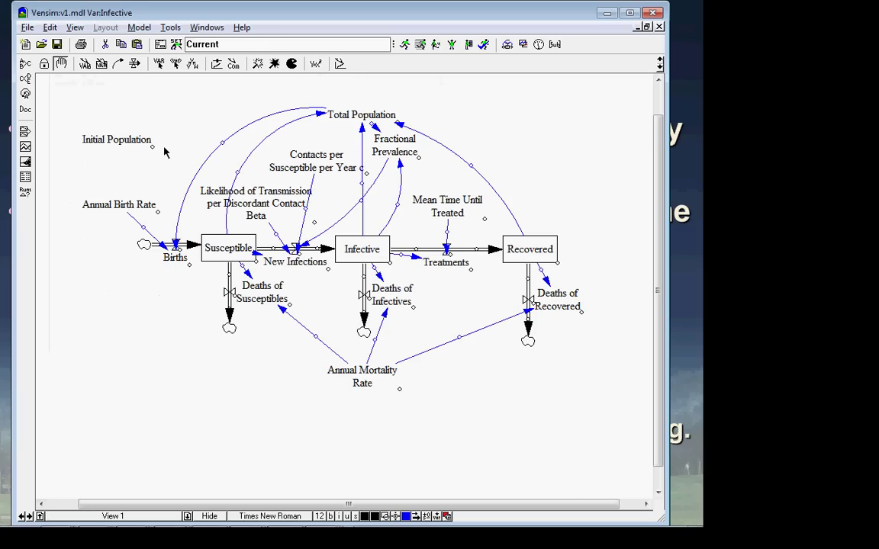
{"action": "left_click", "coordinate": [223, 244]}
{"action": "left_click", "coordinate": [27, 147]}
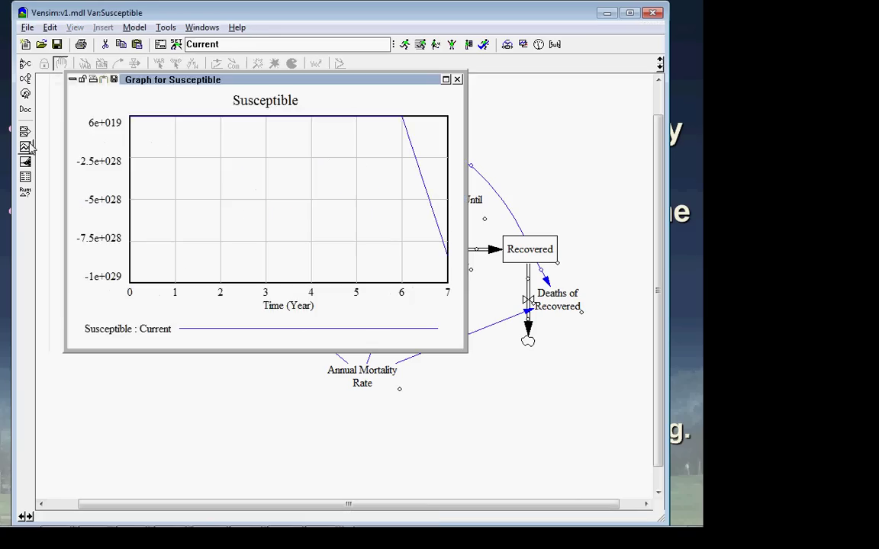
{"action": "left_click", "coordinate": [457, 79]}
- Set the constant Mean Time Until Treated to 1
{"action": "left_click", "coordinate": [138, 29]}
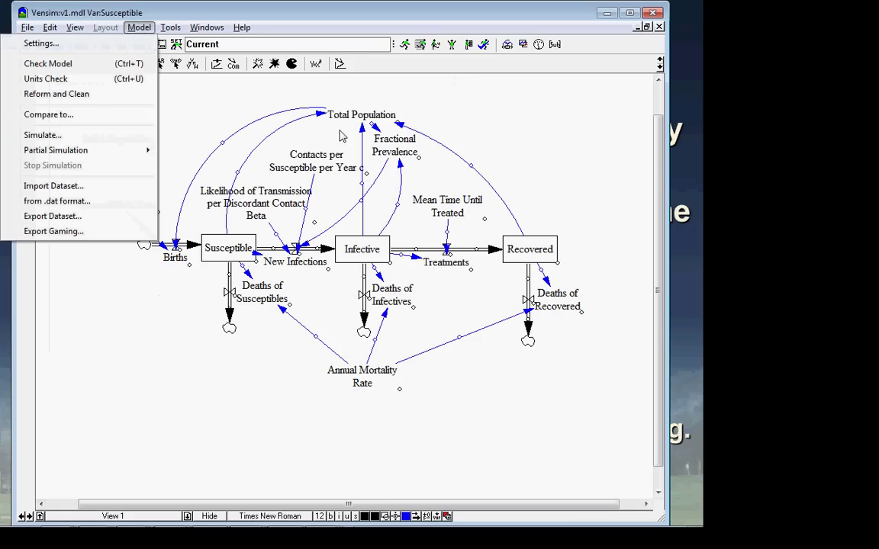
{"action": "left_click", "coordinate": [315, 65]}
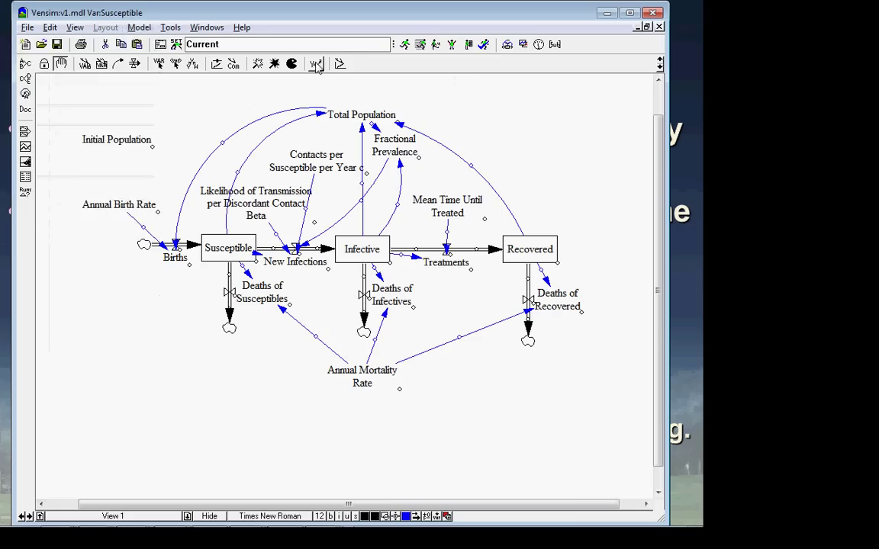
{"action": "left_click", "coordinate": [446, 213]}
{"action": "type", "text": "1"}
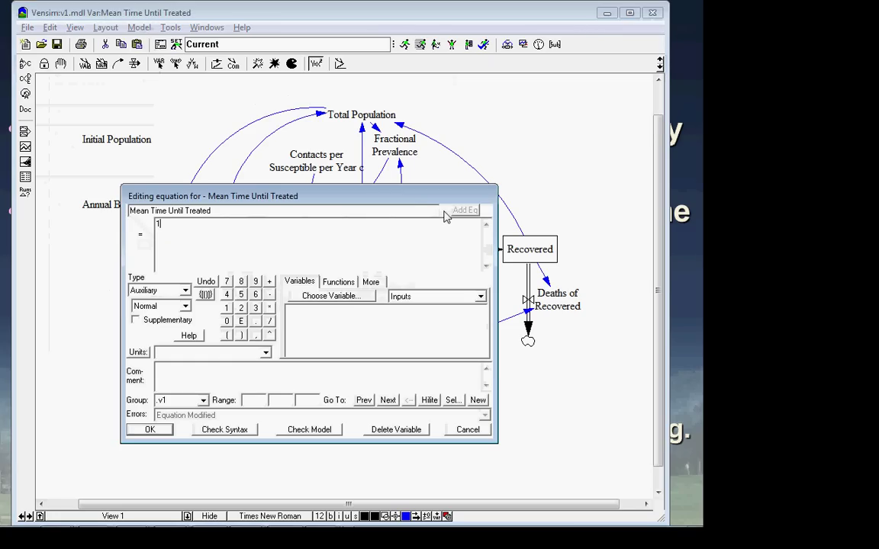
{"action": "key", "text": "Return"}
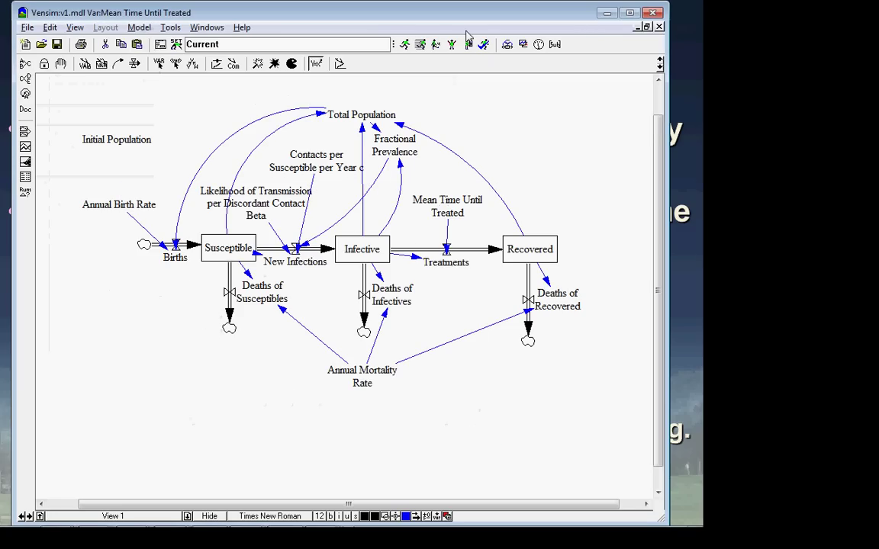
- Rerun the simulation under the run name Current and dismiss its message windows
{"action": "left_click", "coordinate": [403, 45]}
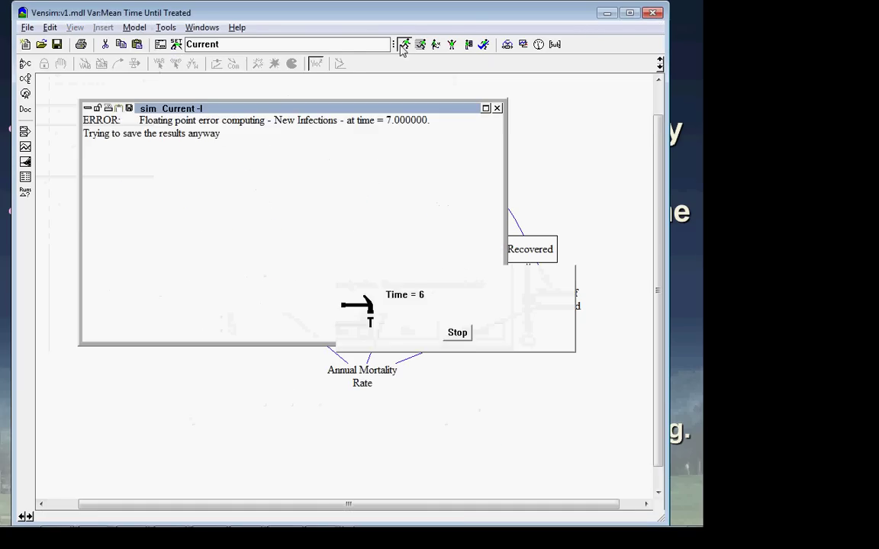
{"action": "key", "text": "Return"}
{"action": "left_click", "coordinate": [497, 108]}
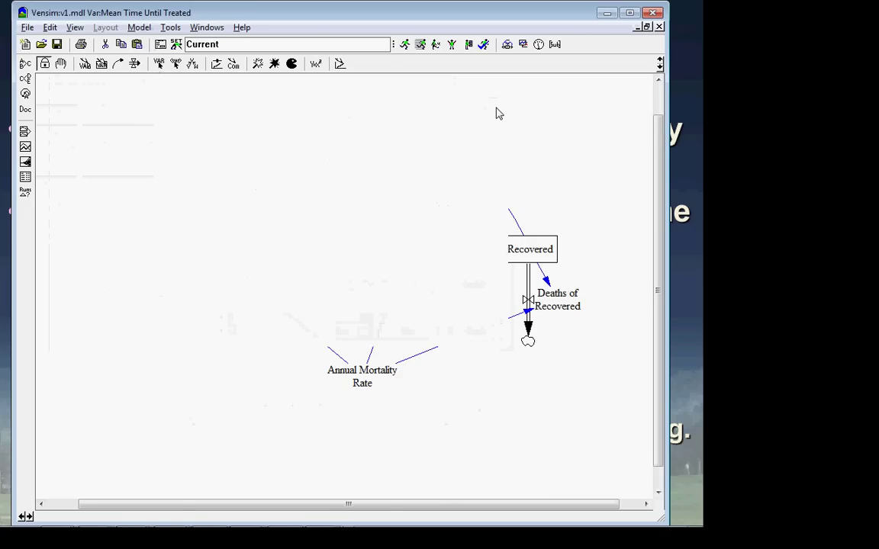
- Set the model's time step to 0.015625 and rerun the simulation, overwriting the Current dataset
{"action": "left_click", "coordinate": [131, 48]}
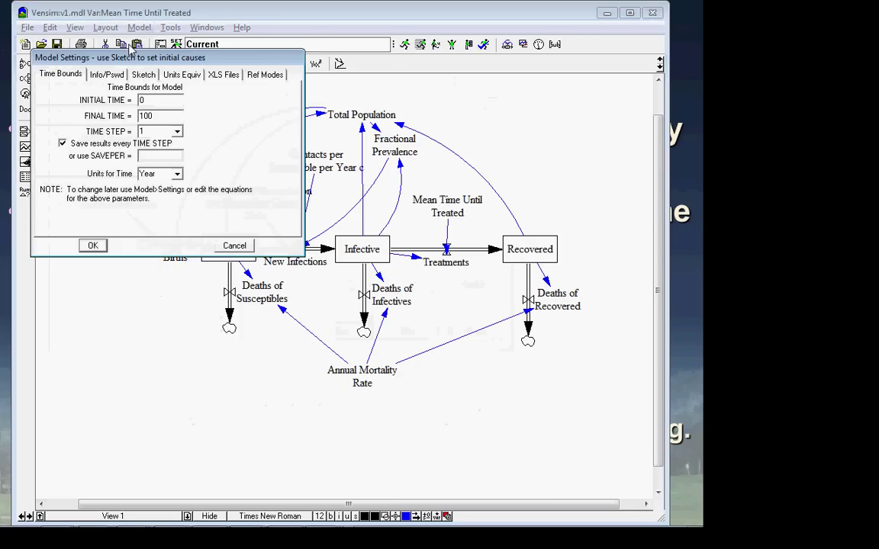
{"action": "left_click", "coordinate": [176, 131]}
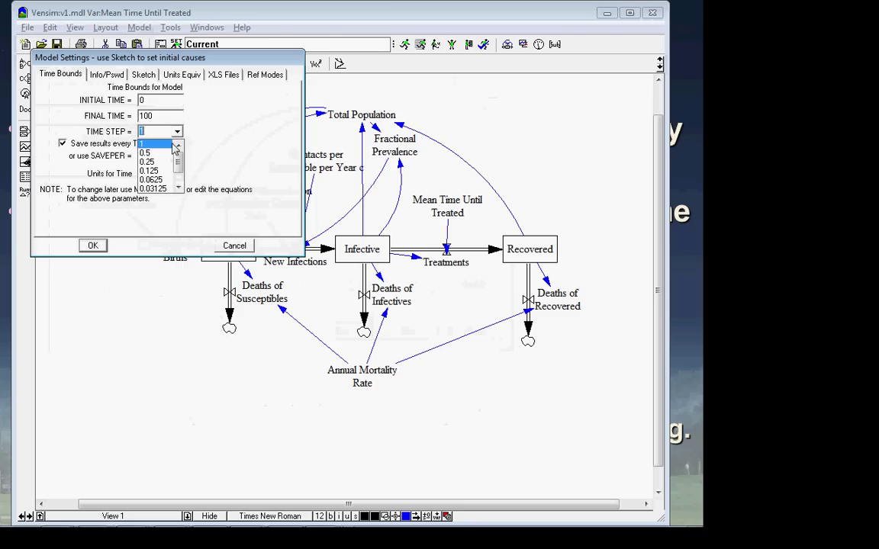
{"action": "scroll", "coordinate": [175, 153], "scroll_direction": "down", "scroll_amount": 1}
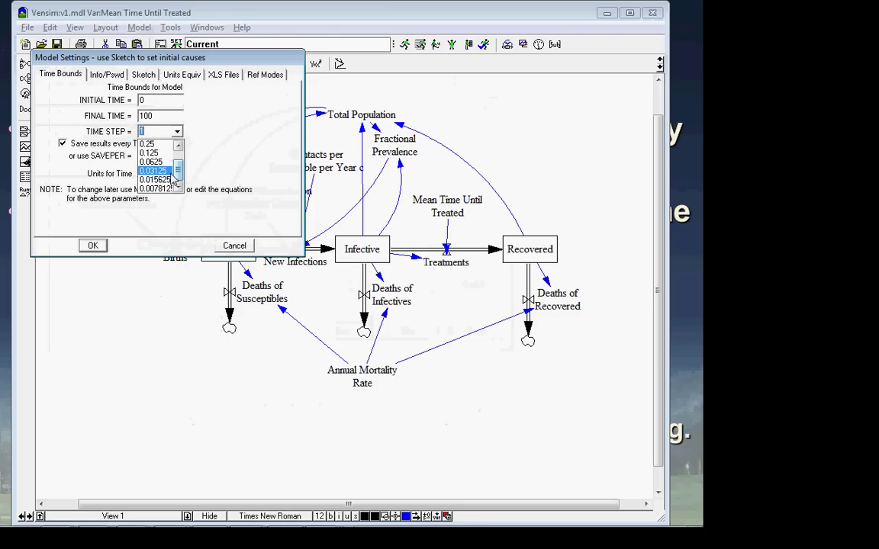
{"action": "left_click", "coordinate": [164, 181]}
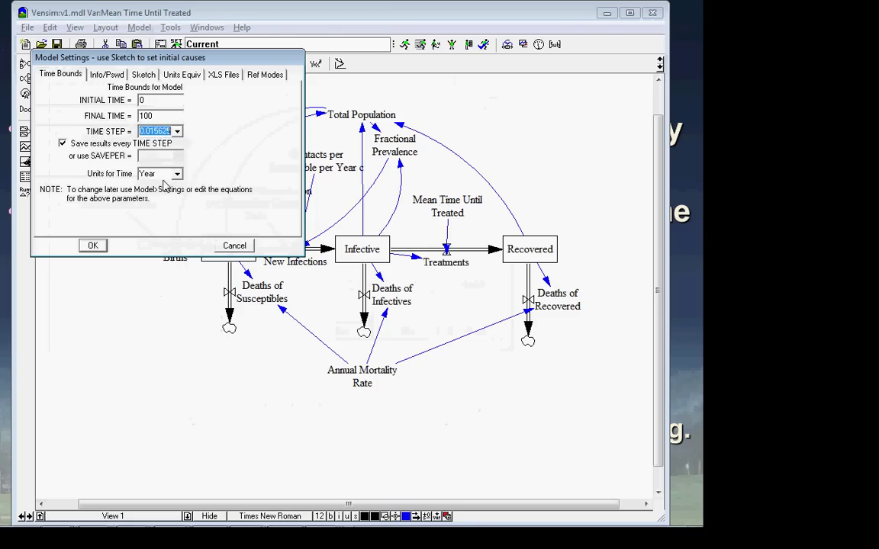
{"action": "left_click", "coordinate": [92, 245]}
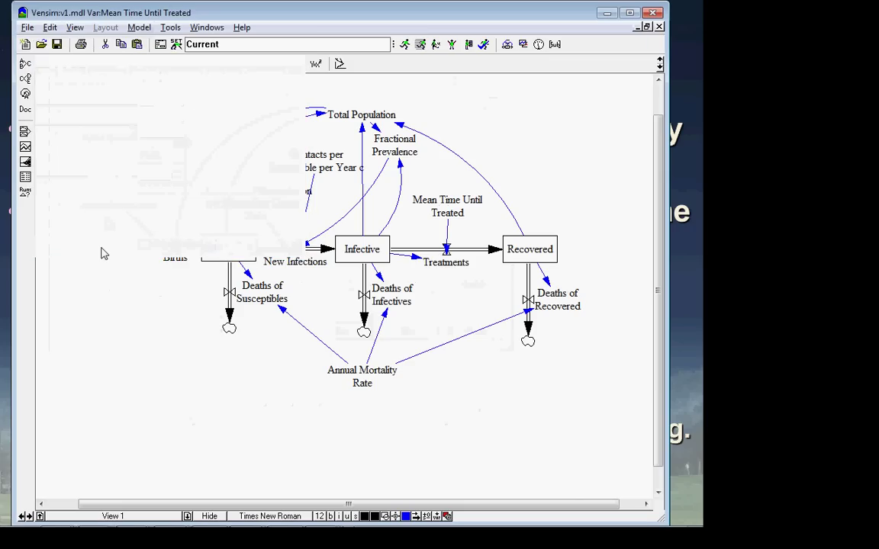
{"action": "left_click", "coordinate": [405, 44]}
{"action": "key", "text": "Return"}
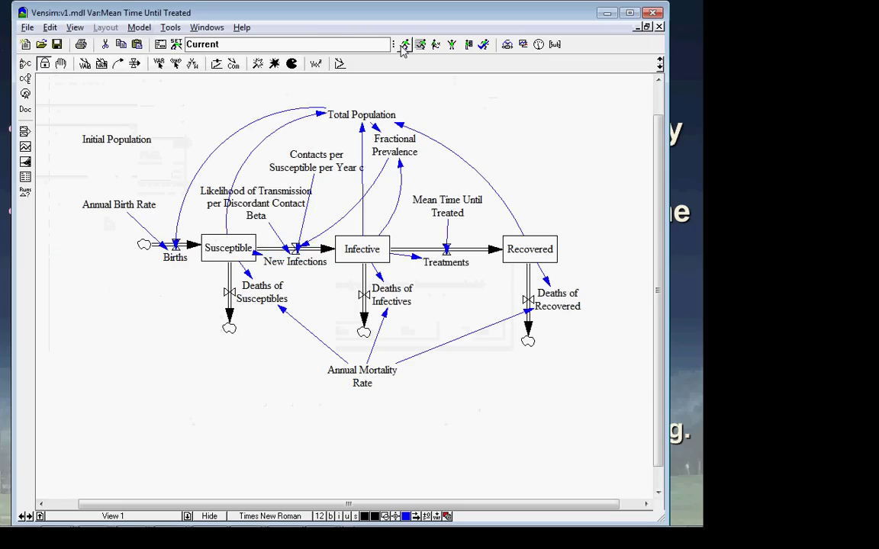
- Graph the Infective stock for the Current run, examine its course over the simulated years, and close the graph
{"action": "left_click", "coordinate": [60, 63]}
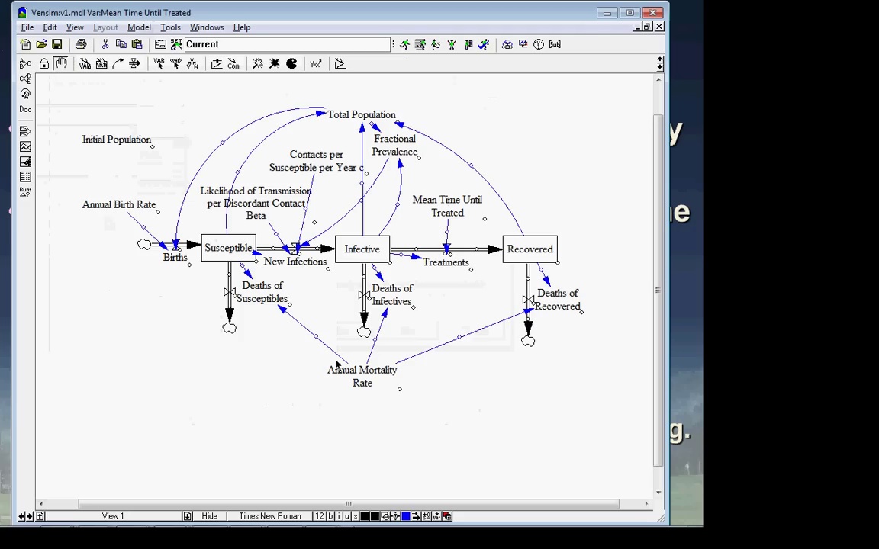
{"action": "left_click", "coordinate": [359, 259]}
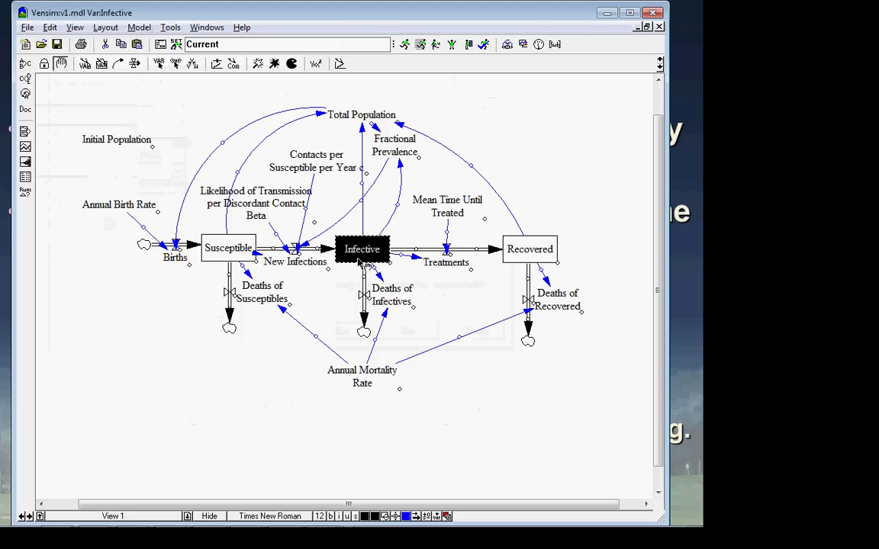
{"action": "left_click", "coordinate": [339, 229]}
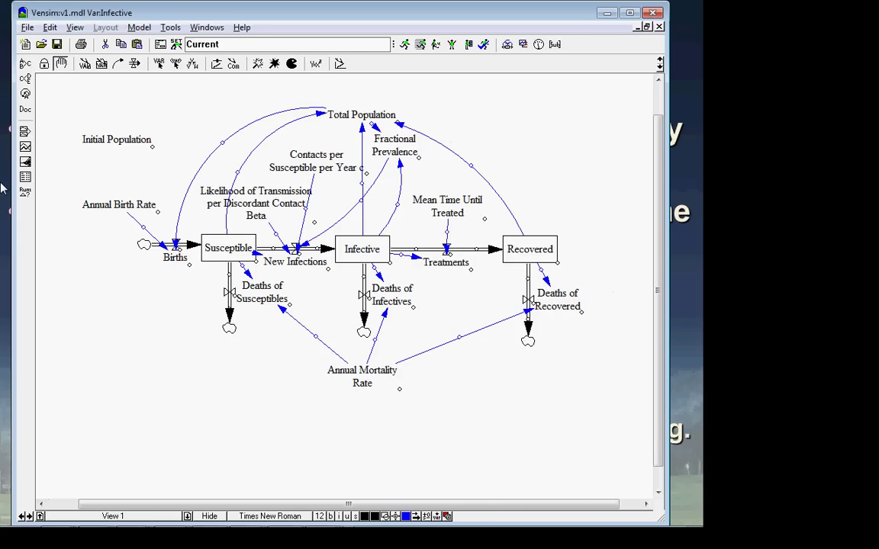
{"action": "left_click", "coordinate": [27, 147]}
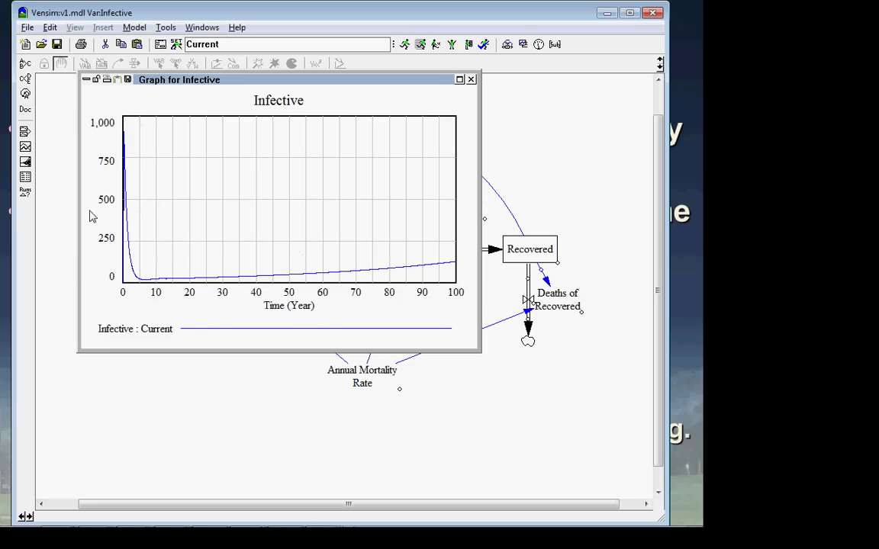
{"action": "left_click", "coordinate": [32, 145]}
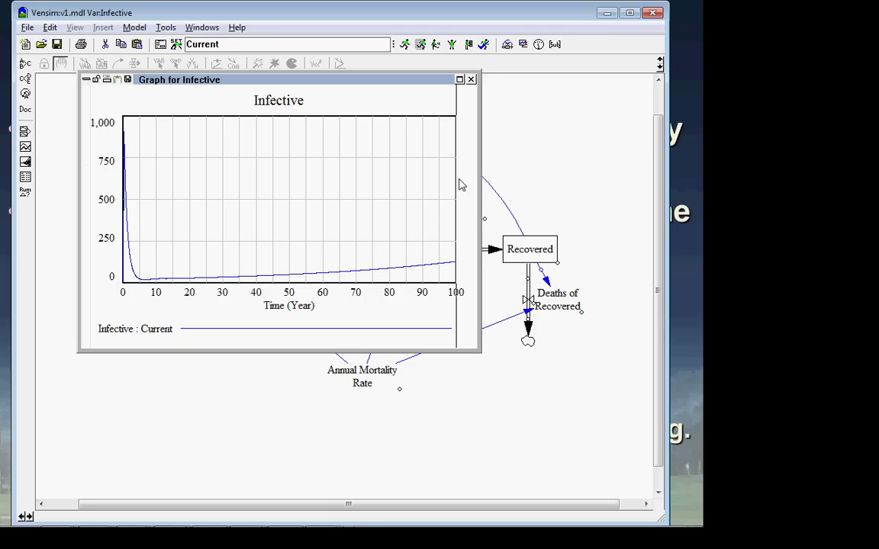
{"action": "left_click", "coordinate": [471, 79]}
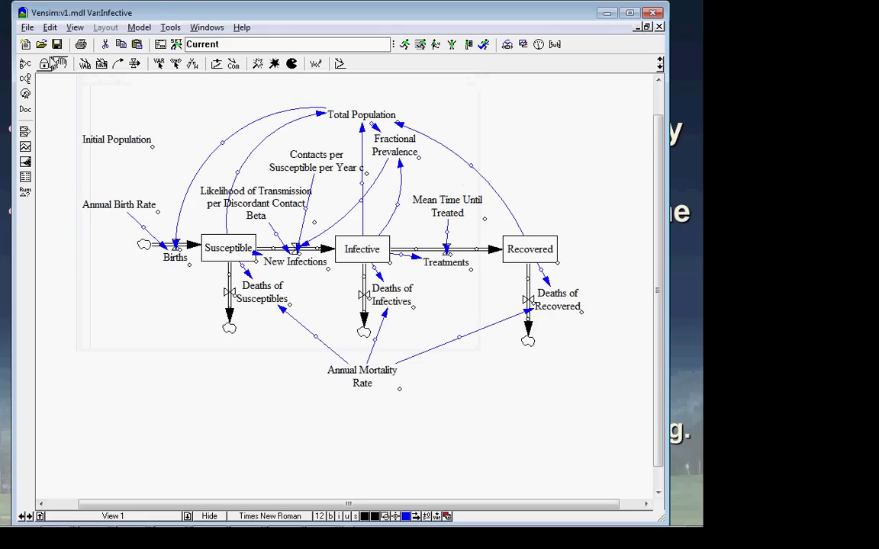
- Select Total Population, and check the equations of Annual Mortality Rate and Annual Birth Rate without changing them
{"action": "left_click", "coordinate": [374, 116]}
{"action": "left_click", "coordinate": [376, 120]}
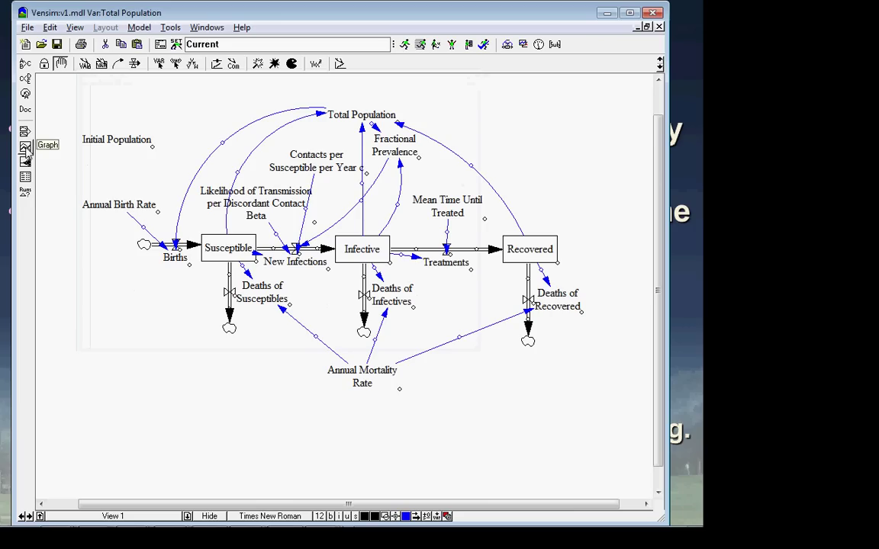
{"action": "left_click", "coordinate": [316, 63]}
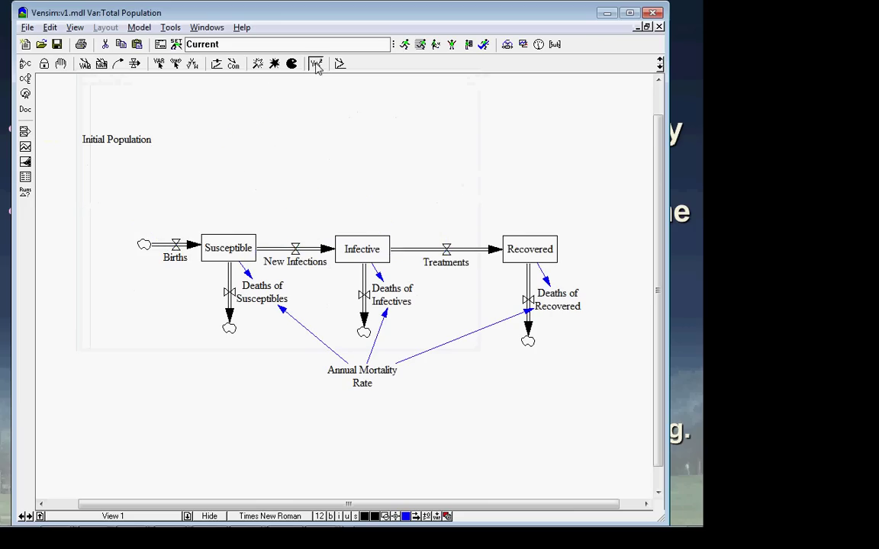
{"action": "left_click", "coordinate": [369, 376]}
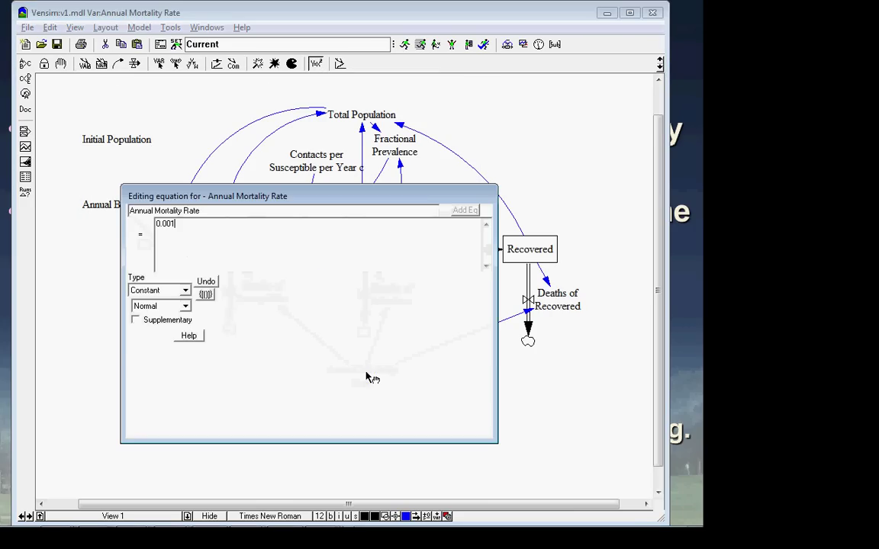
{"action": "key", "text": "Escape"}
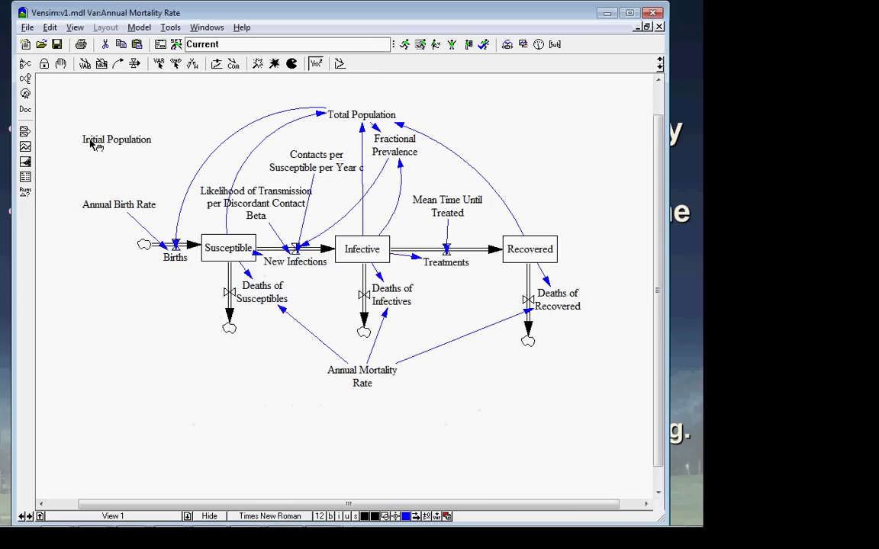
{"action": "left_click", "coordinate": [107, 209]}
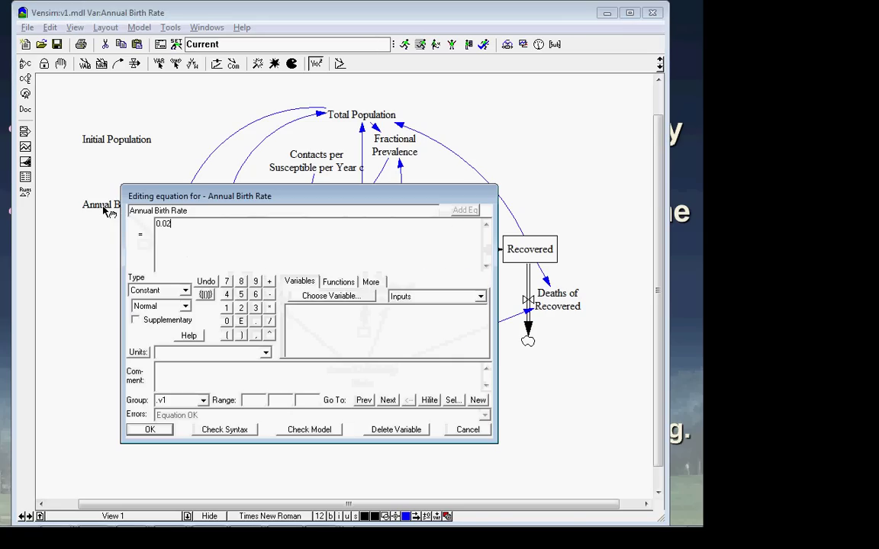
{"action": "key", "text": "Return"}
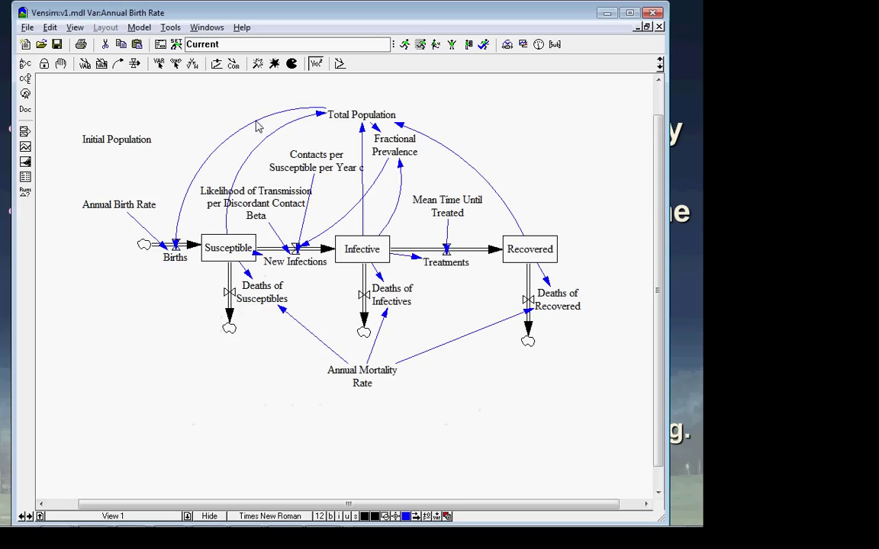
- Graph Total Population for the Current run, examine its course over the simulated years, and close the graph
{"action": "left_click", "coordinate": [61, 63]}
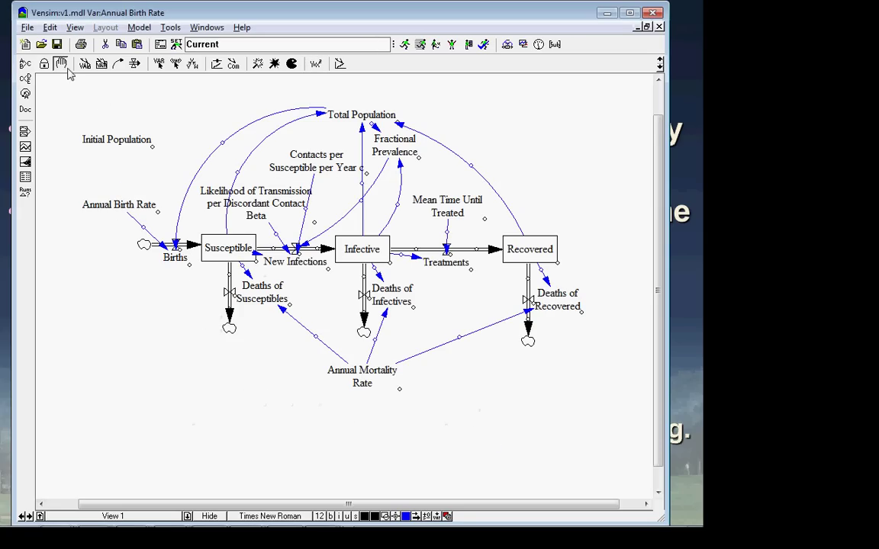
{"action": "left_click", "coordinate": [333, 114]}
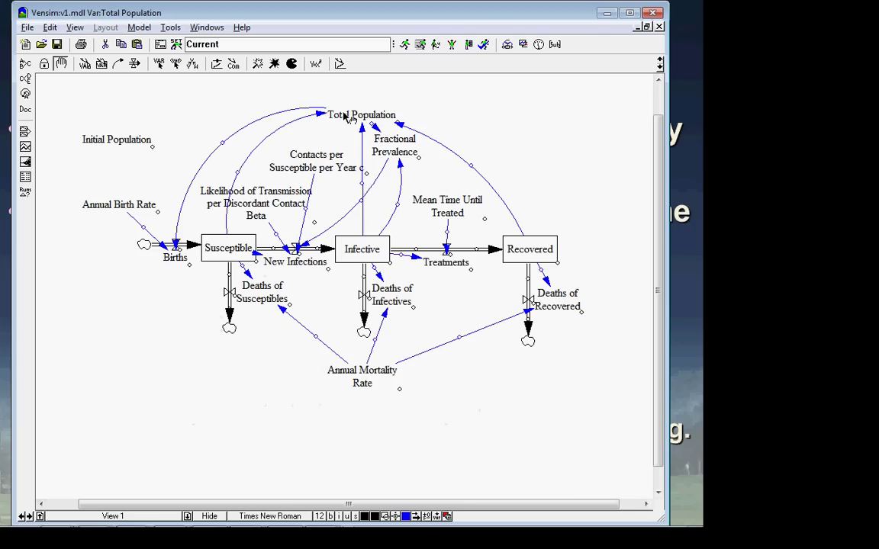
{"action": "left_click", "coordinate": [26, 146]}
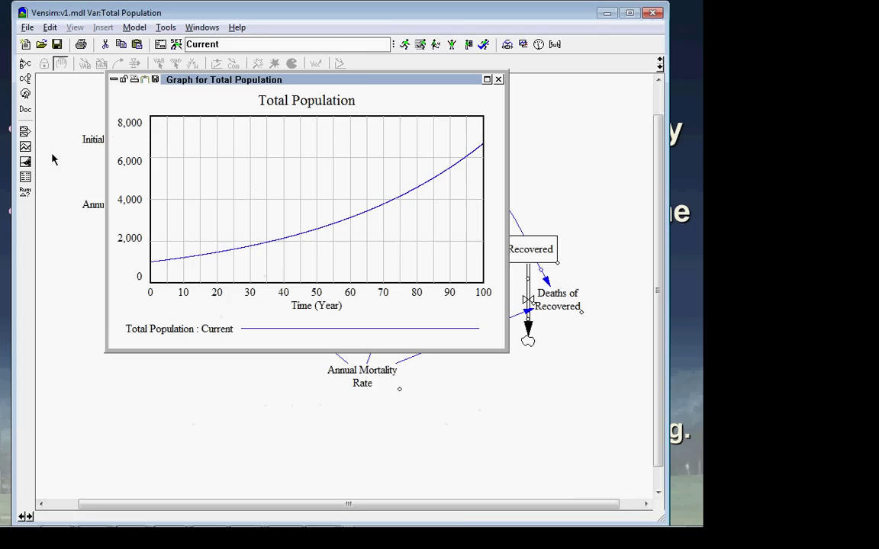
{"action": "left_click", "coordinate": [500, 80]}
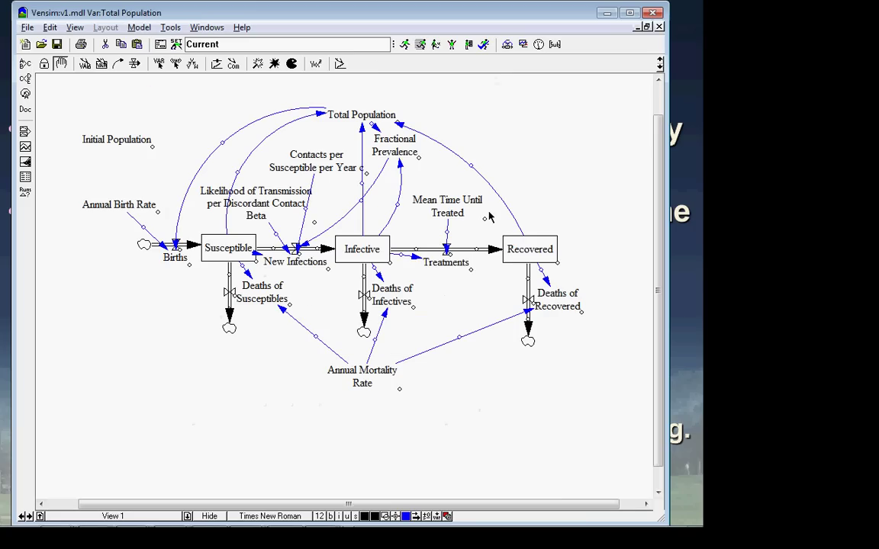
- Graph the Infective stock again to compare its course with the population's growth, and close the graph
{"action": "left_click", "coordinate": [348, 243]}
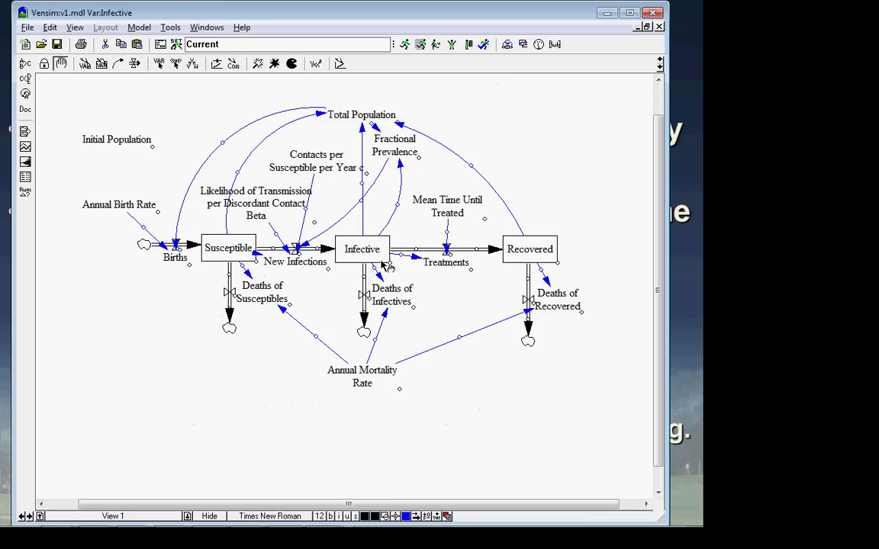
{"action": "left_click", "coordinate": [26, 145]}
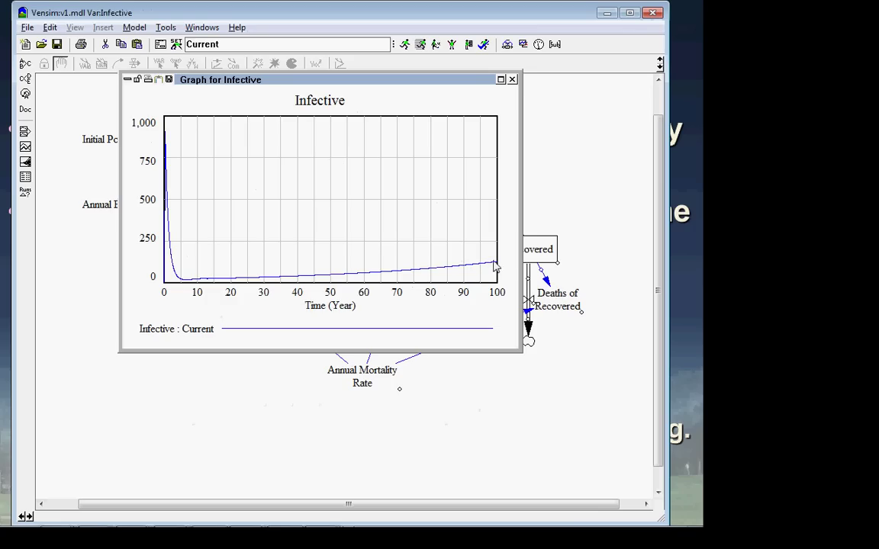
{"action": "left_click", "coordinate": [513, 79]}
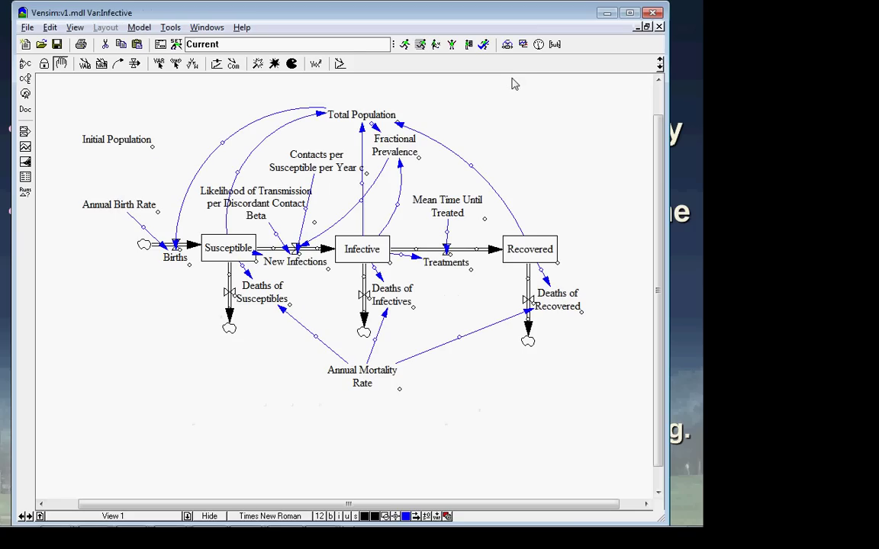
- Graph Fractional Prevalence for the Current run, examine its long-term course, and close the graph
{"action": "left_click", "coordinate": [396, 155]}
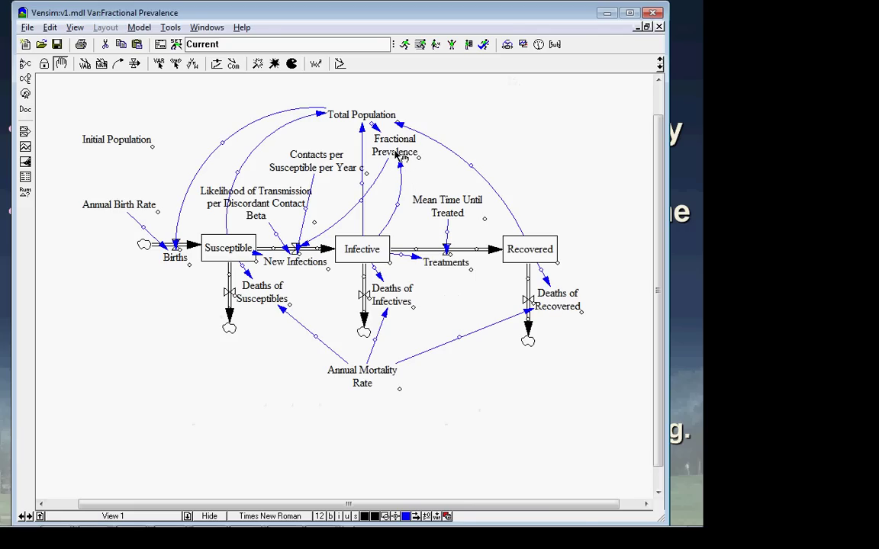
{"action": "left_click", "coordinate": [396, 155]}
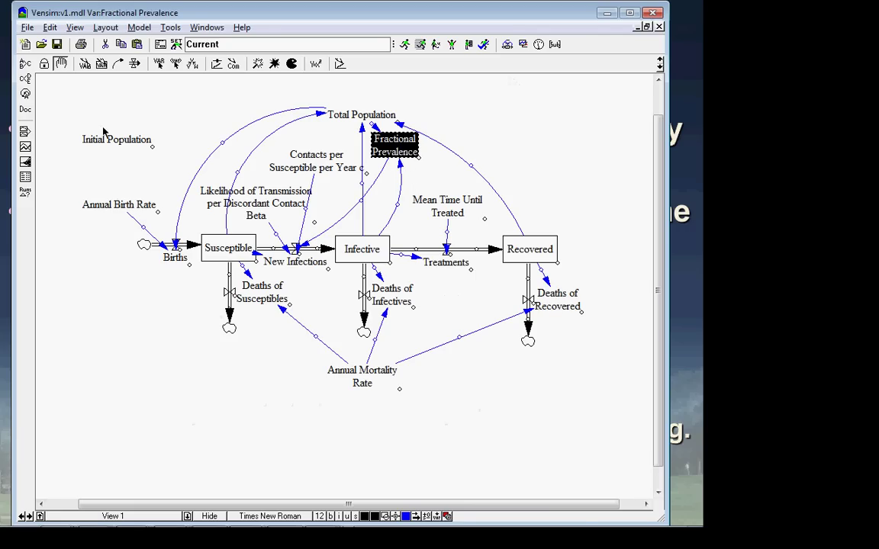
{"action": "left_click", "coordinate": [25, 147]}
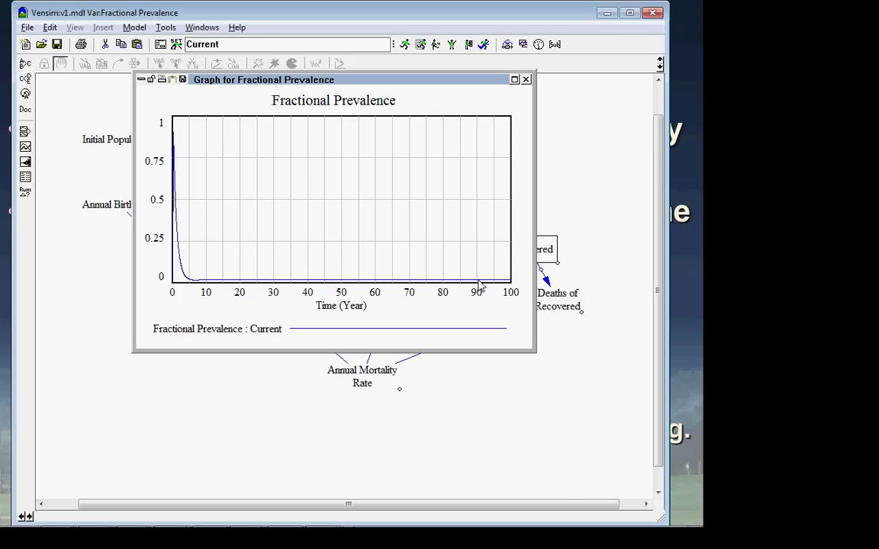
{"action": "left_click", "coordinate": [526, 80]}
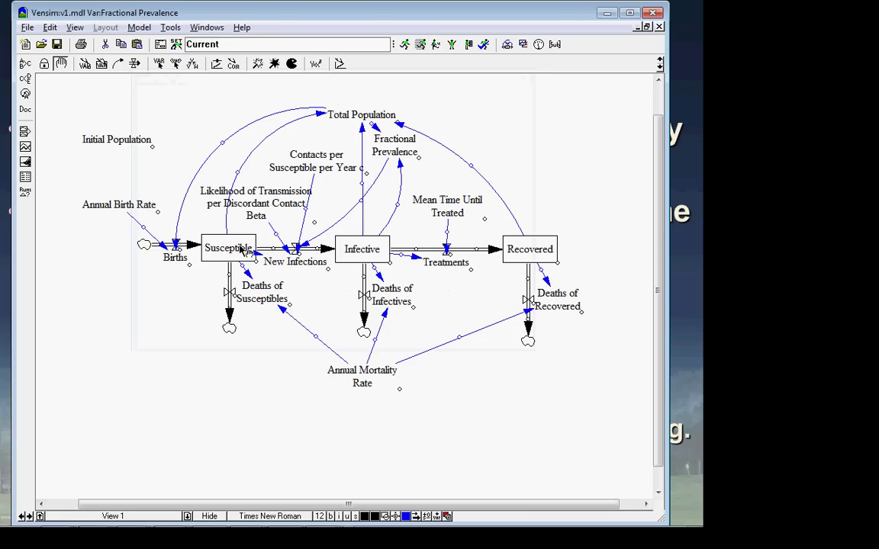
- Check the equation and initial value of the Recovered stock without changing them, and select the stock again
{"action": "left_click", "coordinate": [528, 257]}
{"action": "left_click", "coordinate": [528, 257]}
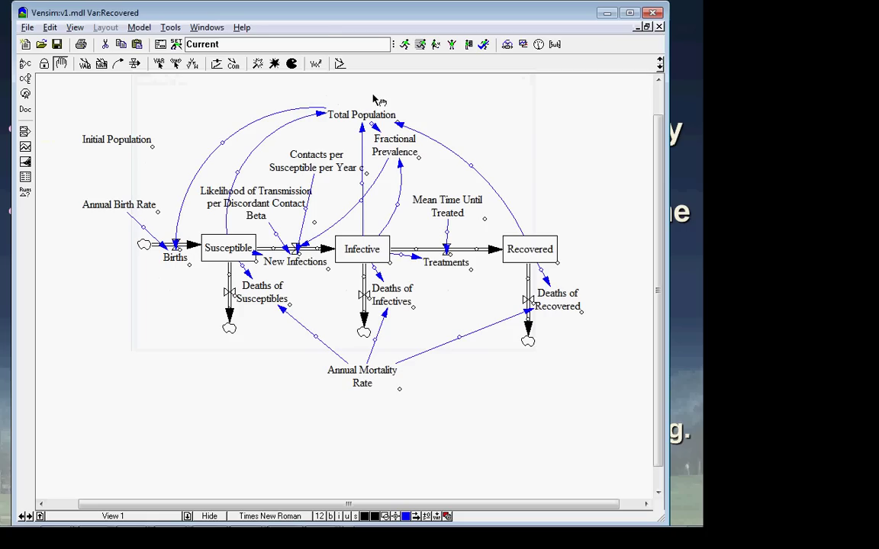
{"action": "left_click", "coordinate": [317, 65]}
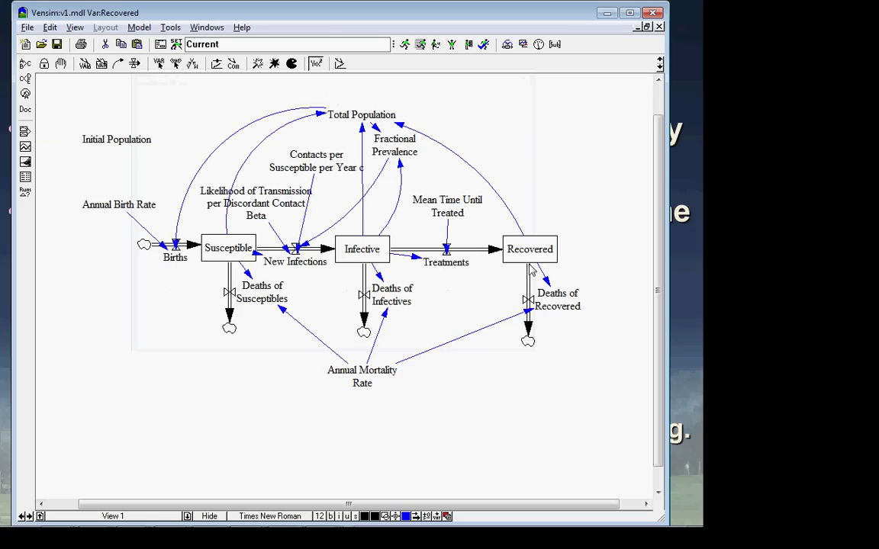
{"action": "left_click", "coordinate": [516, 251]}
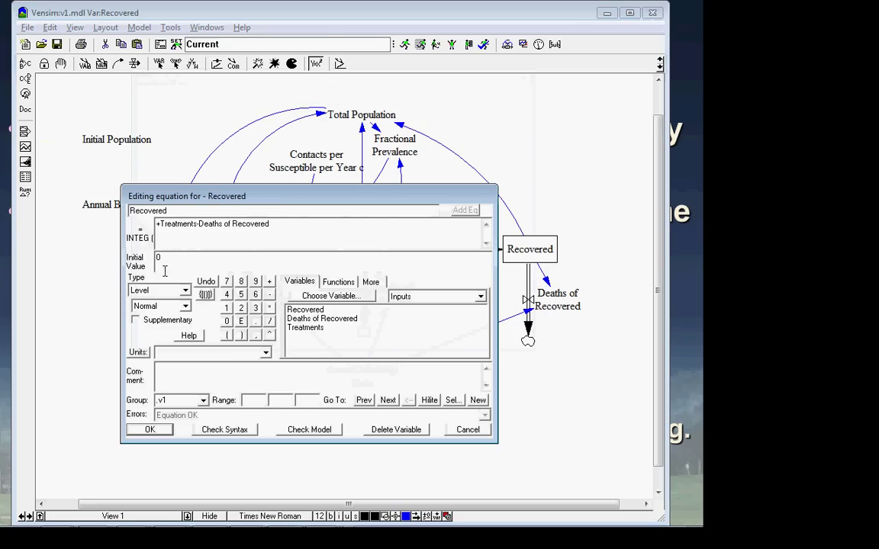
{"action": "key", "text": "Return"}
{"action": "left_click", "coordinate": [61, 64]}
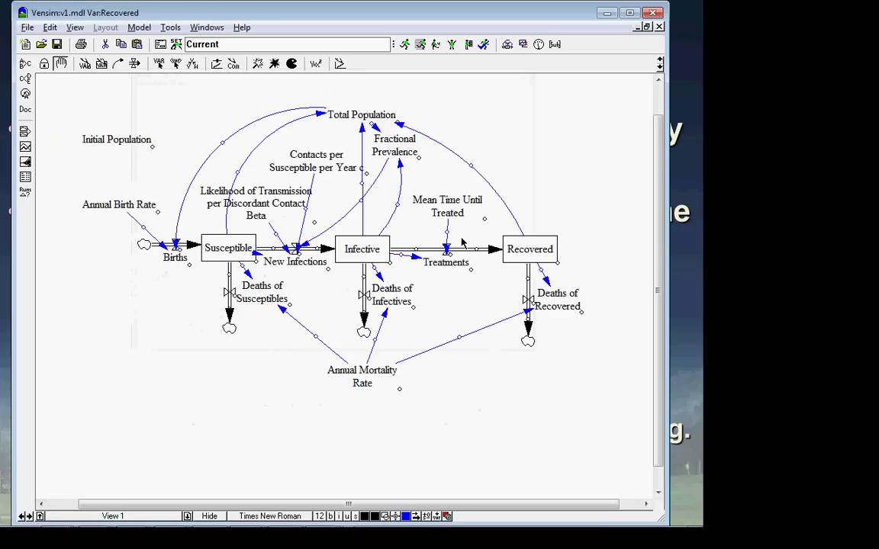
{"action": "left_click", "coordinate": [523, 257]}
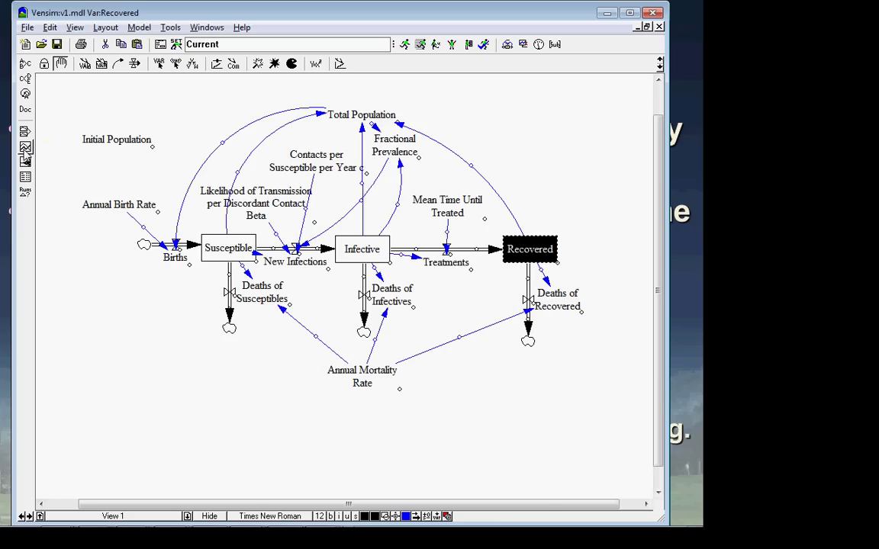
- Graph New Infections, examine a second graph limited to about the first 1.1 years, and close both graphs
{"action": "left_click", "coordinate": [304, 264]}
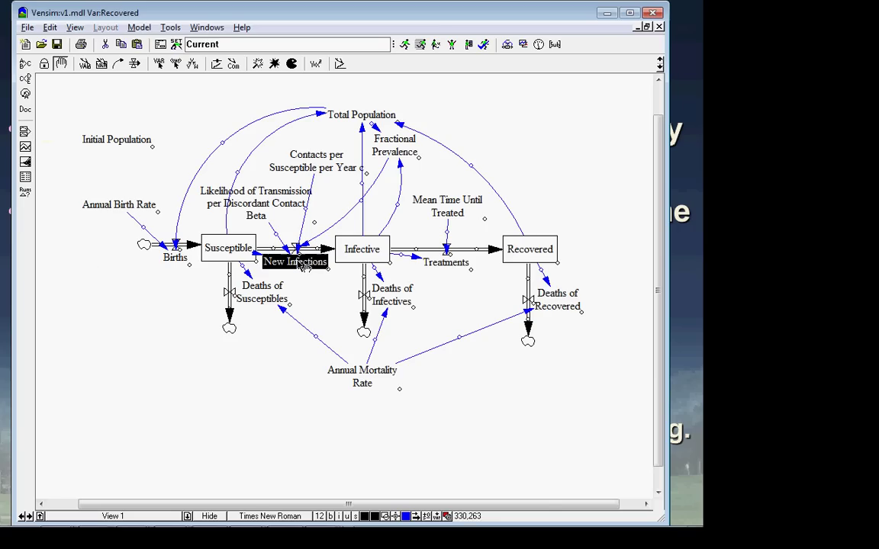
{"action": "left_click", "coordinate": [305, 272]}
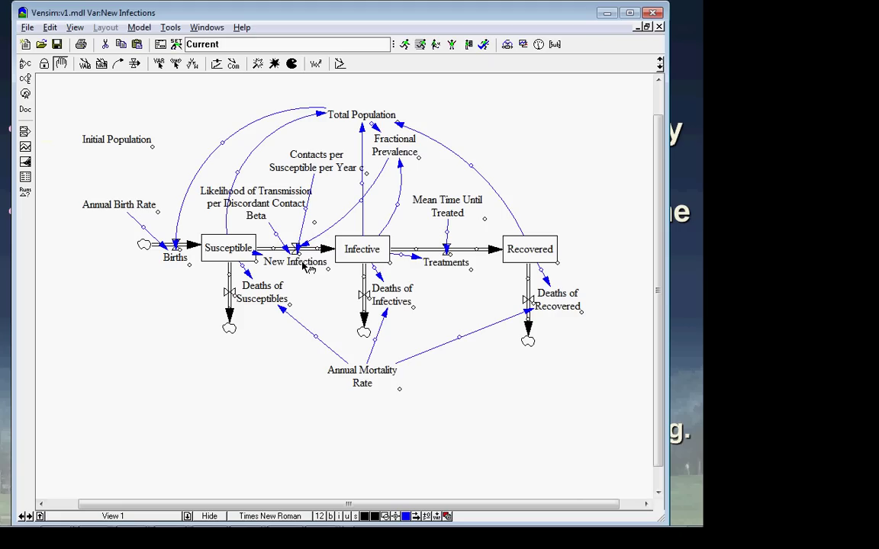
{"action": "left_click", "coordinate": [306, 267]}
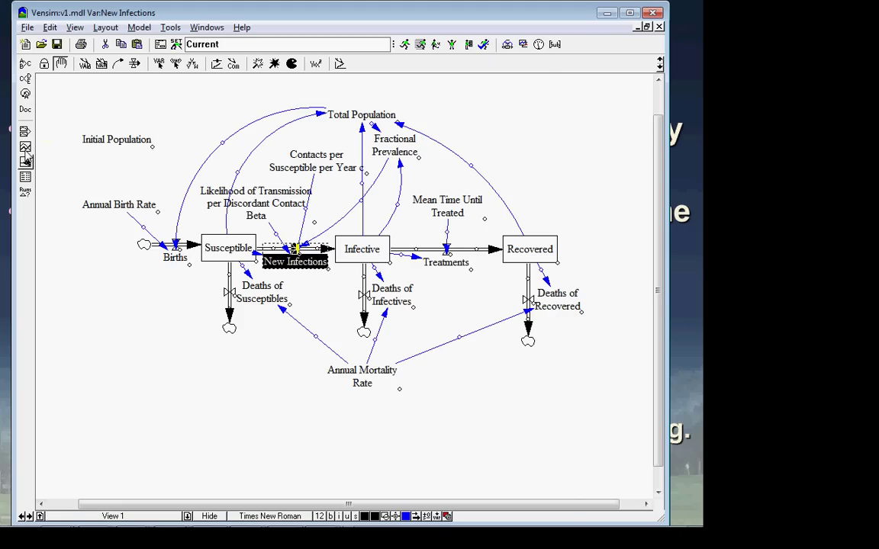
{"action": "left_click", "coordinate": [26, 146]}
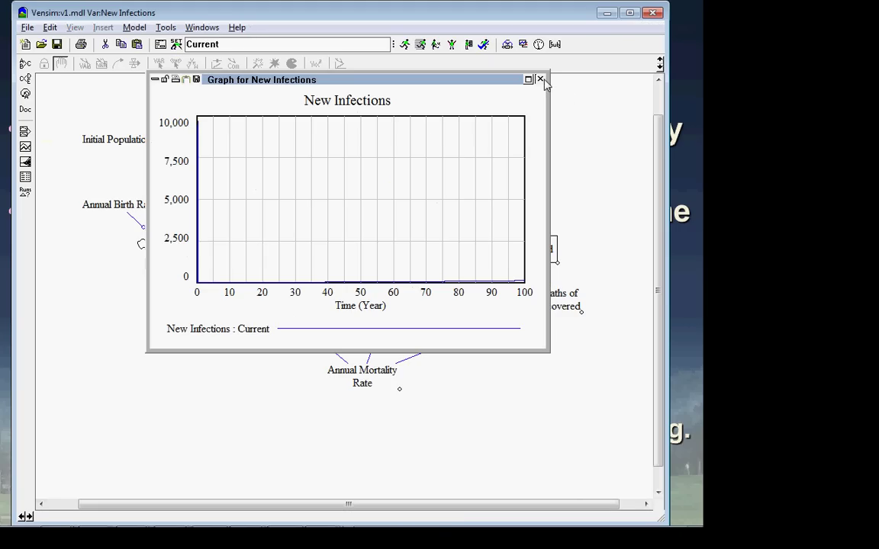
{"action": "left_click", "coordinate": [201, 281]}
{"action": "left_click", "coordinate": [24, 151]}
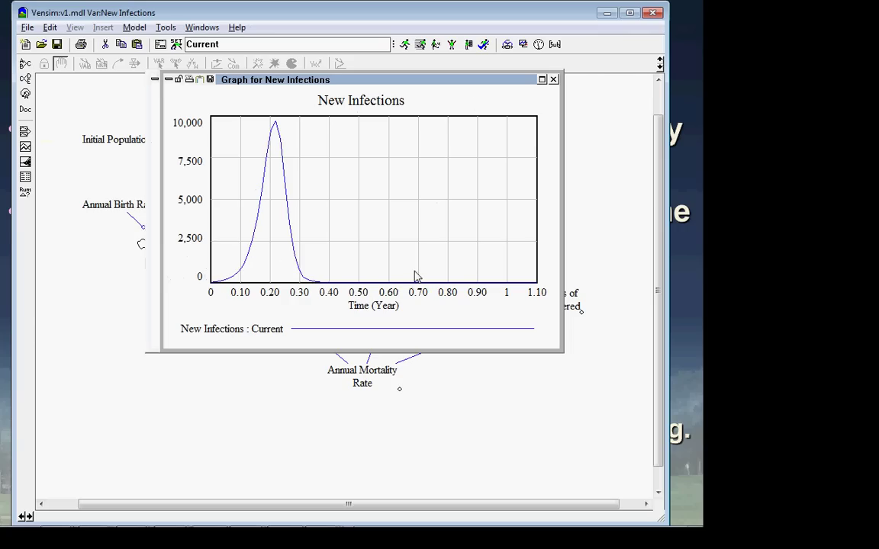
{"action": "left_click", "coordinate": [554, 81]}
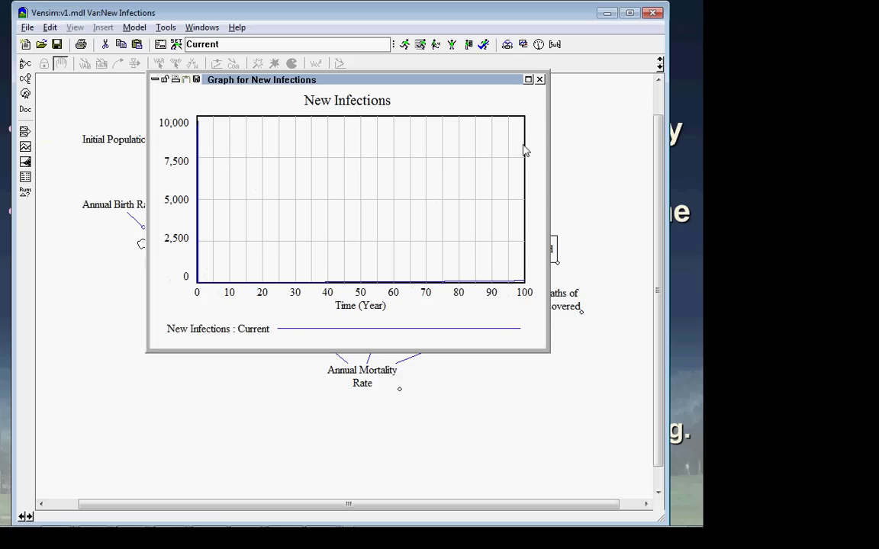
{"action": "left_click", "coordinate": [539, 80]}
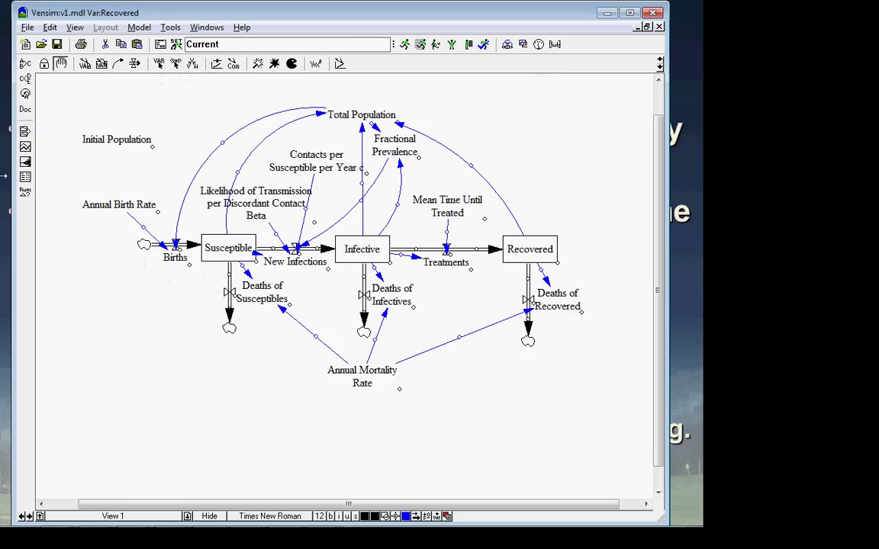
- Graph the Recovered stock for the Current run, examine its course over the simulated years, and close the graph
{"action": "left_click", "coordinate": [25, 145]}
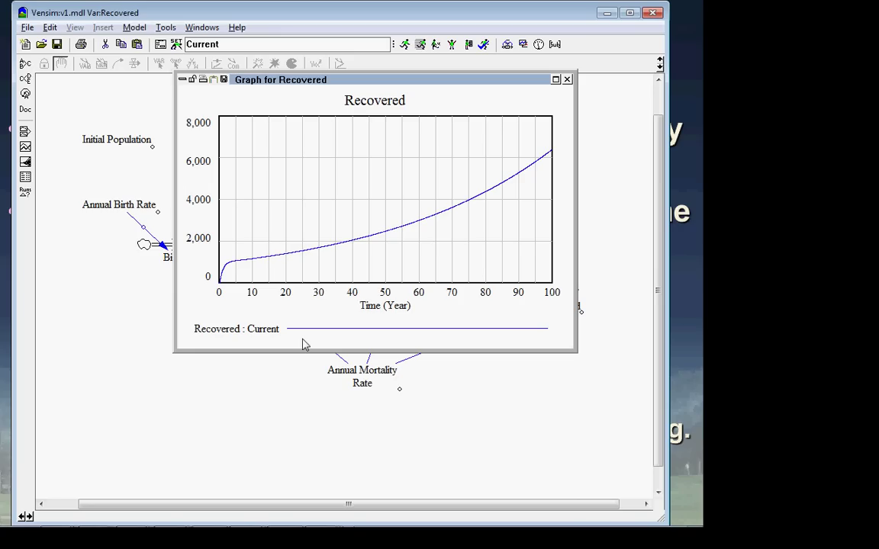
{"action": "left_click", "coordinate": [567, 79]}
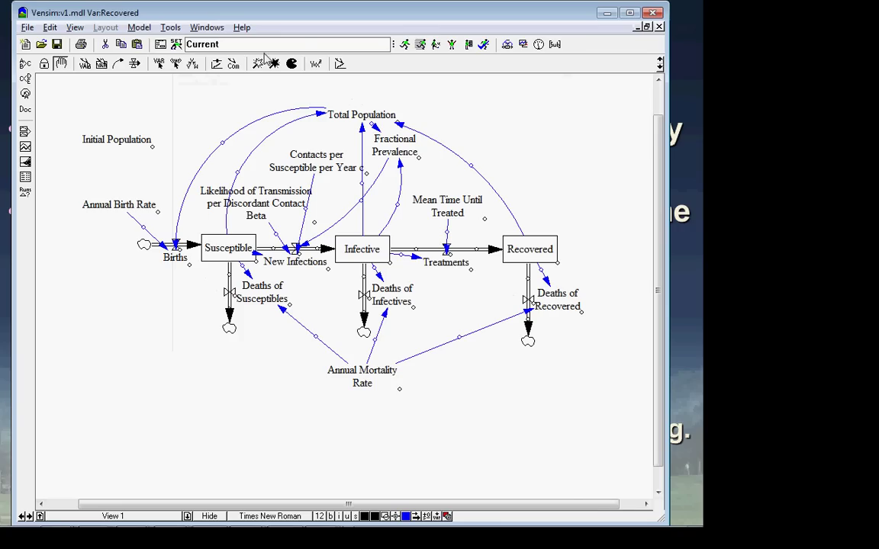
- Remove births and deaths from the model by setting Annual Birth Rate and Annual Mortality Rate to 0
{"action": "left_click", "coordinate": [316, 63]}
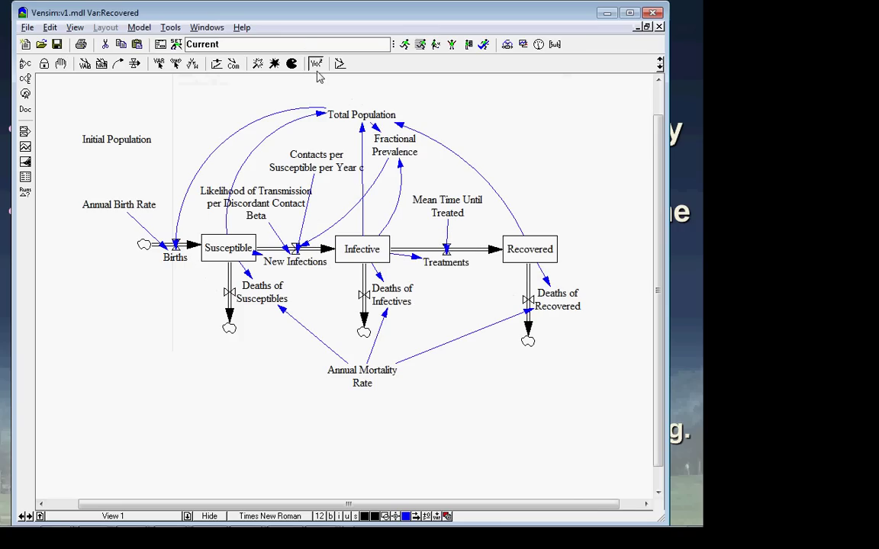
{"action": "left_click", "coordinate": [113, 205]}
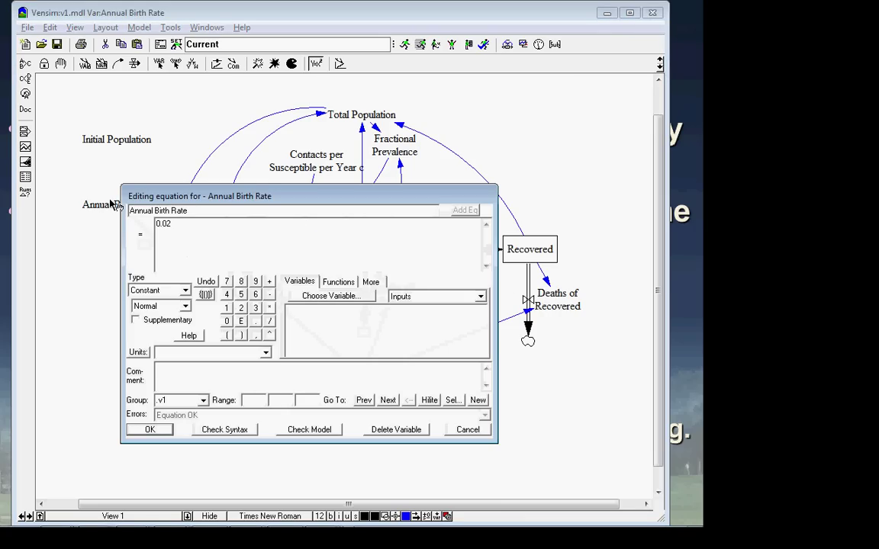
{"action": "key", "text": "ctrl+a"}
{"action": "key", "text": "Return"}
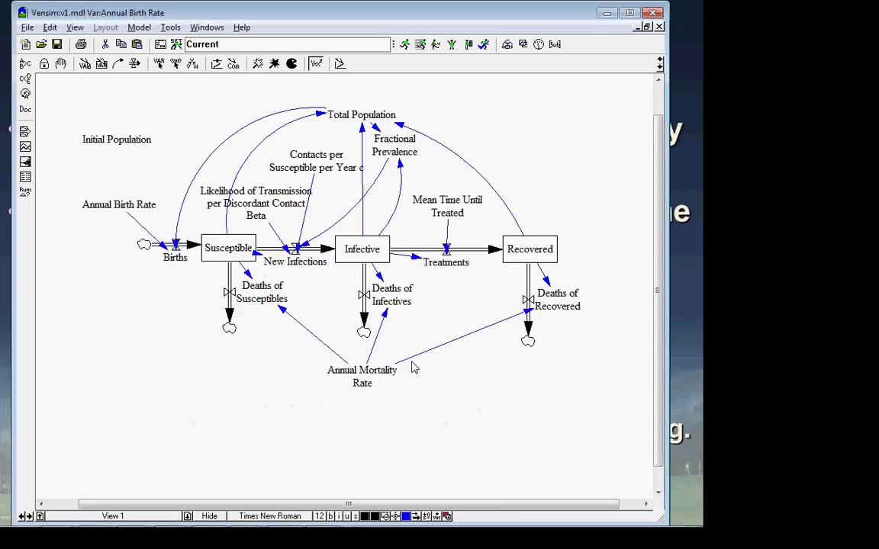
{"action": "left_click", "coordinate": [365, 383]}
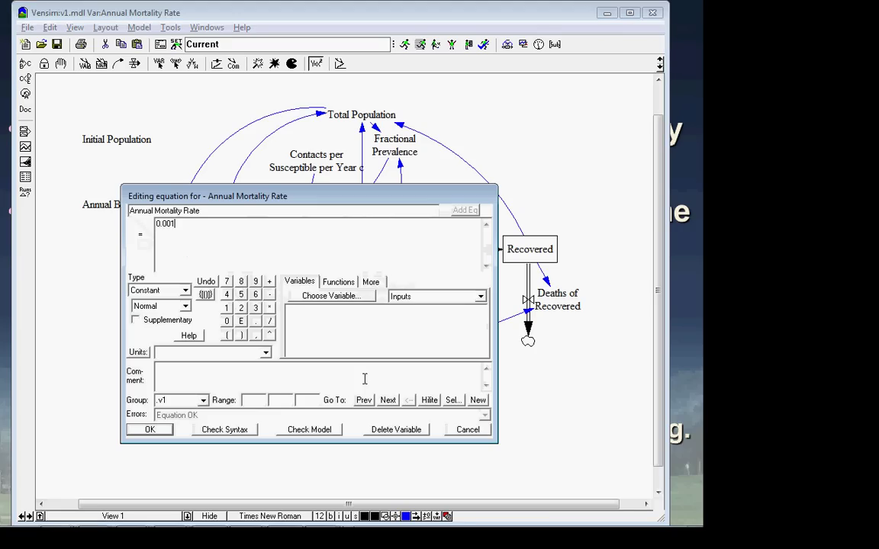
{"action": "type", "text": "0"}
{"action": "key", "text": "Return"}
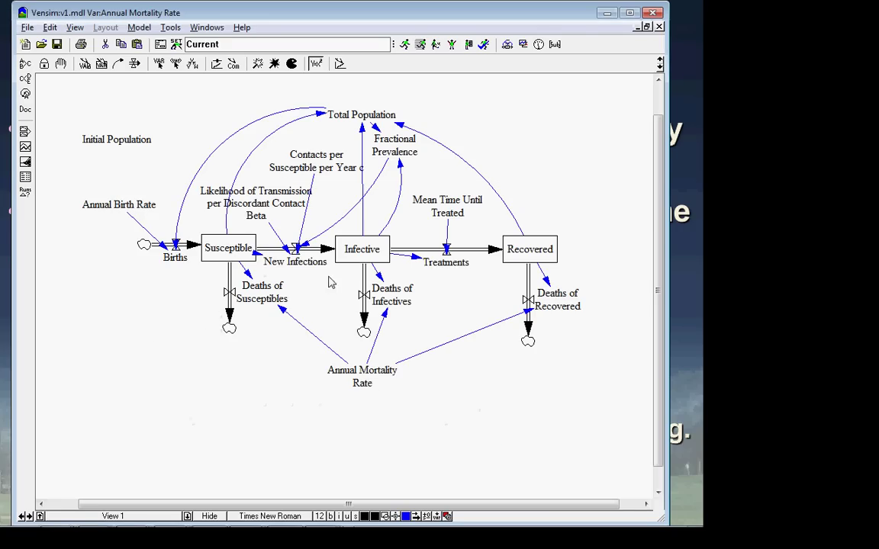
- Name the simulation run "Default Parameter No births or deaths"
{"action": "left_click", "coordinate": [232, 44]}
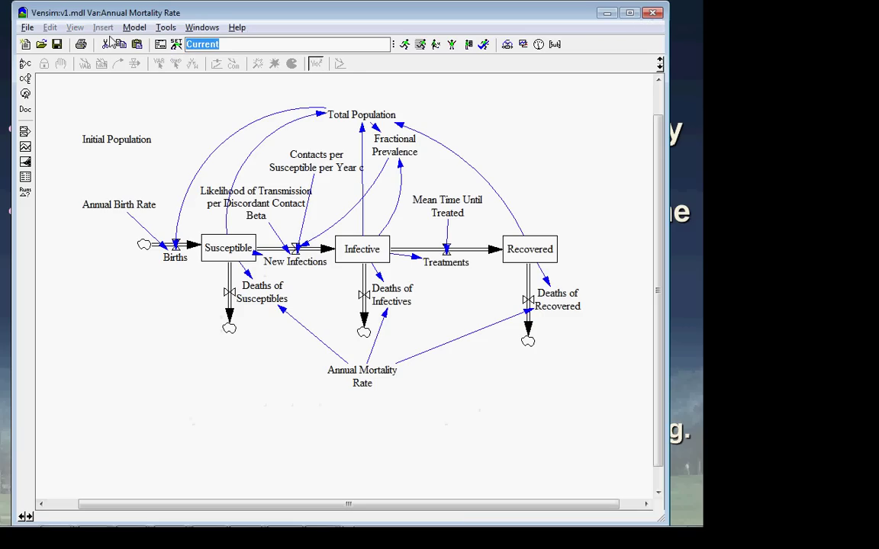
{"action": "type", "text": "No births or deaths,"}
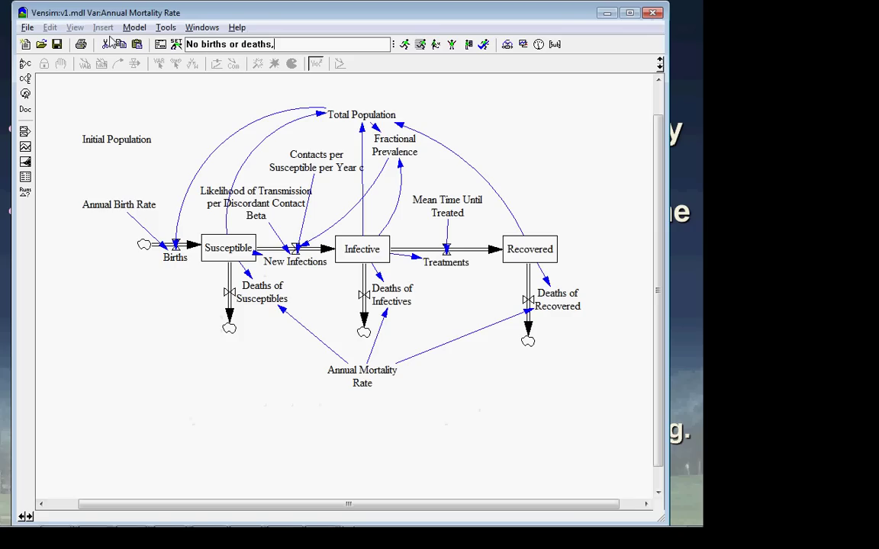
{"action": "type", "text": "Default Param"}
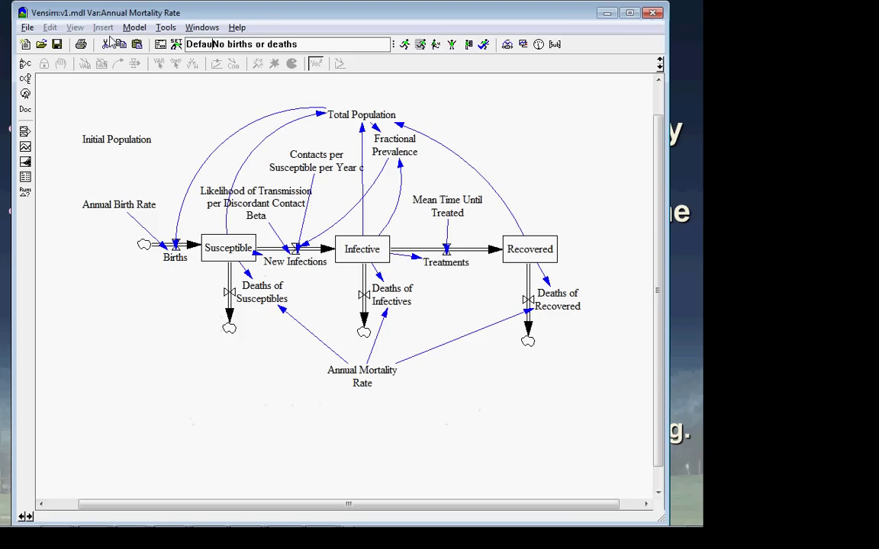
{"action": "type", "text": "eter"}
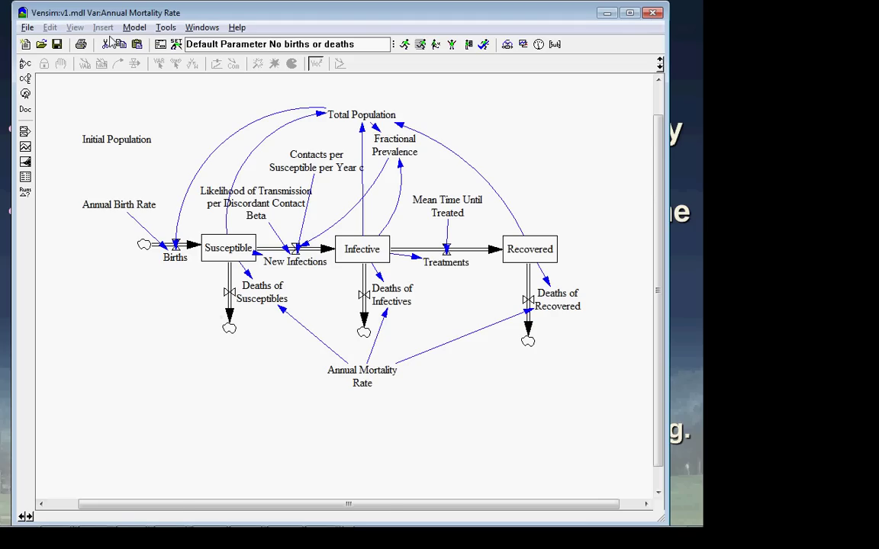
{"action": "key", "text": "Return"}
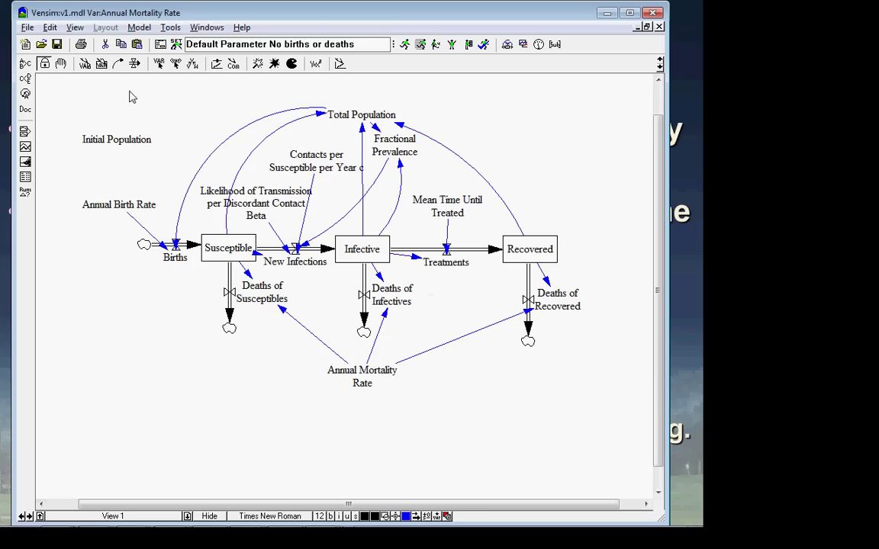
- Graph Fractional Prevalence, compare the runs with and without births and deaths over 100 years, and close the graph
{"action": "left_click", "coordinate": [204, 249]}
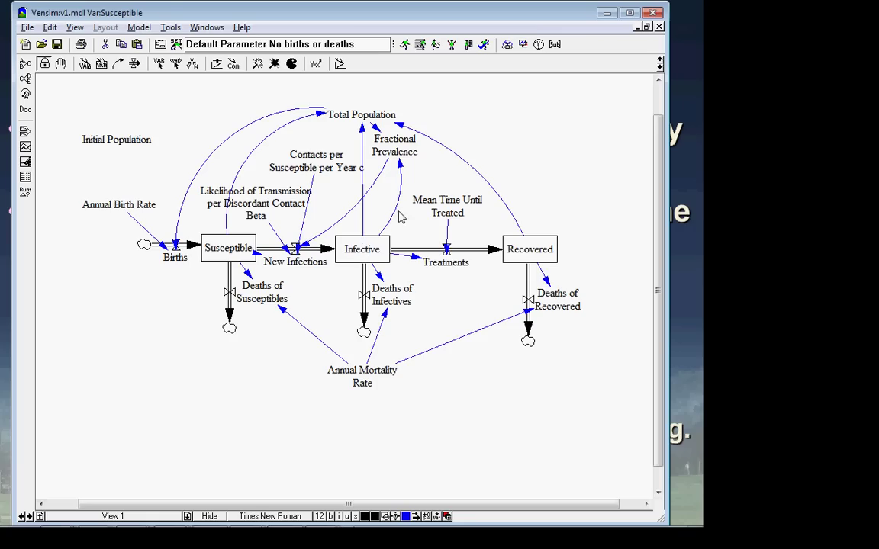
{"action": "left_click", "coordinate": [395, 149]}
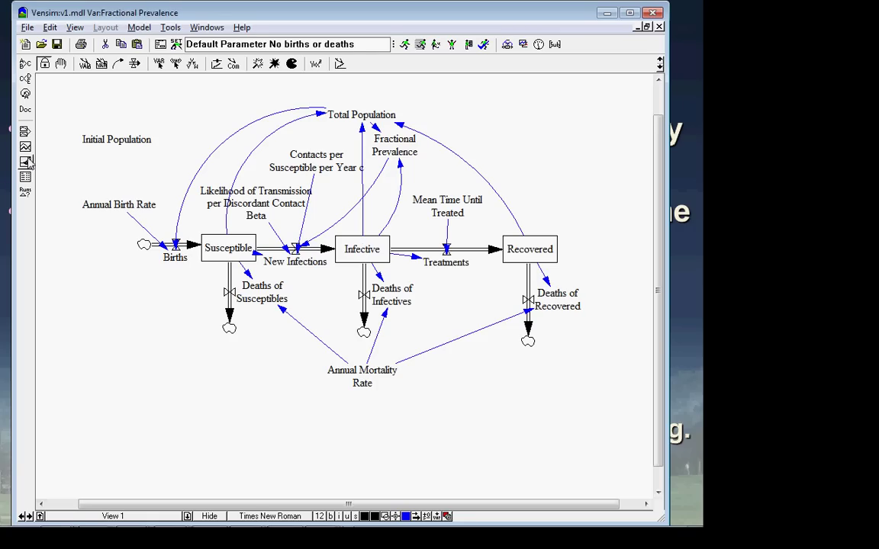
{"action": "left_click", "coordinate": [25, 146]}
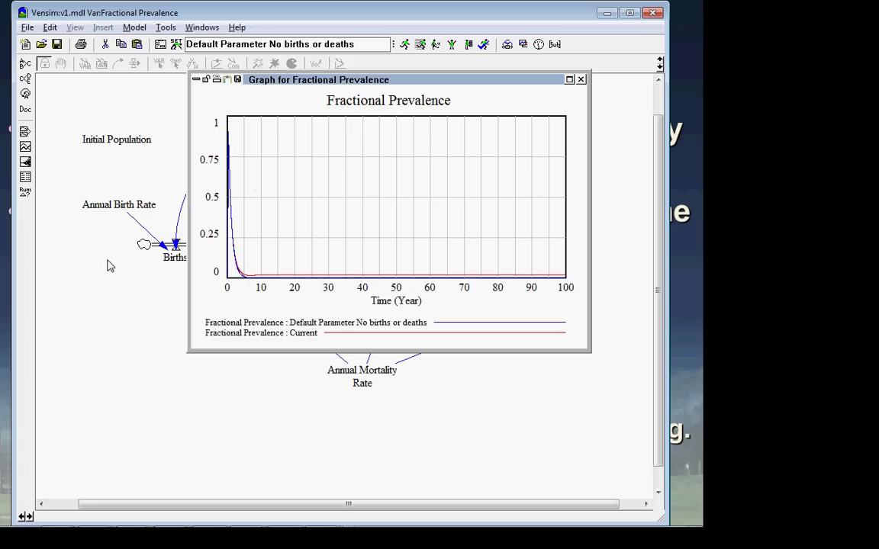
{"action": "left_click", "coordinate": [25, 150]}
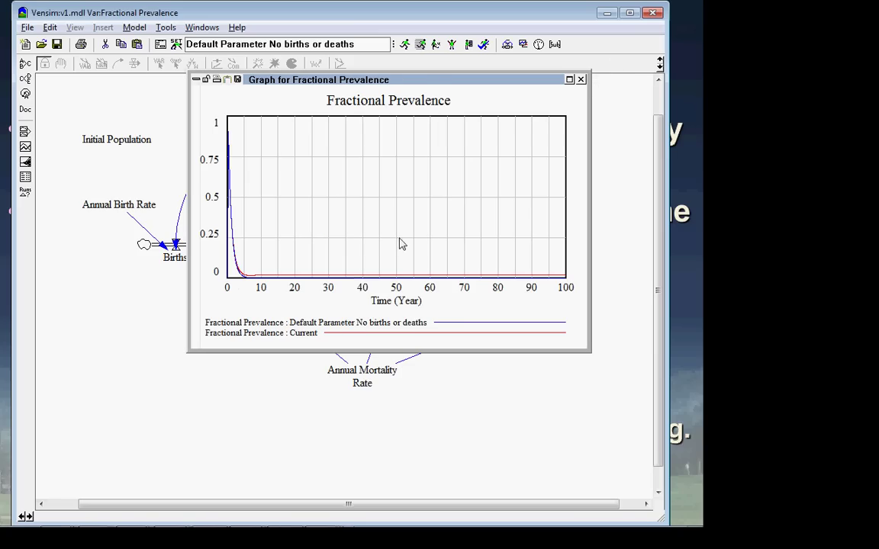
{"action": "left_click", "coordinate": [581, 79]}
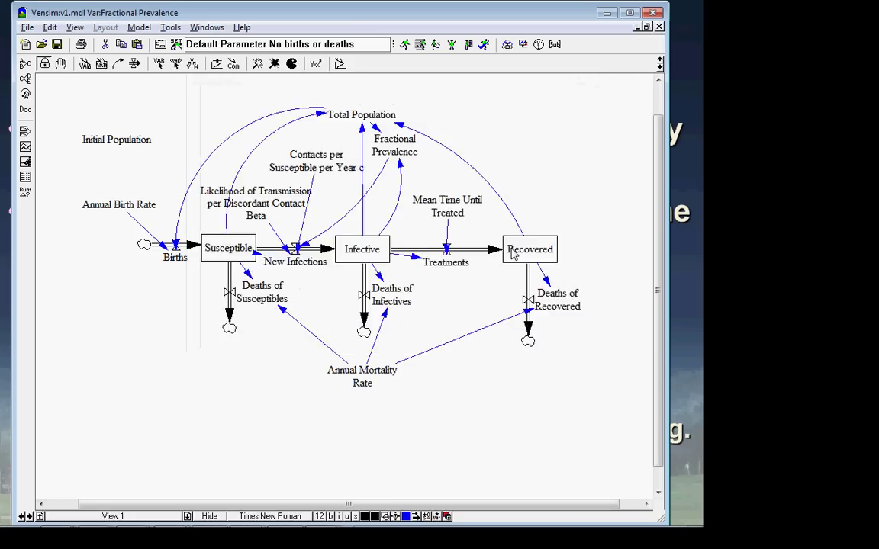
- Graph the Recovered stock, compare the Current run with the run without births or deaths, and close the graph
{"action": "left_click", "coordinate": [513, 254]}
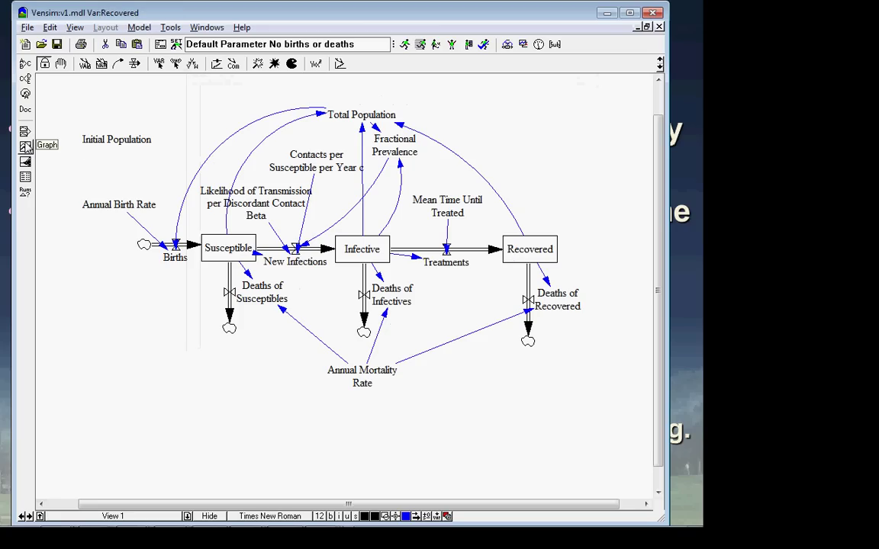
{"action": "left_click", "coordinate": [25, 147]}
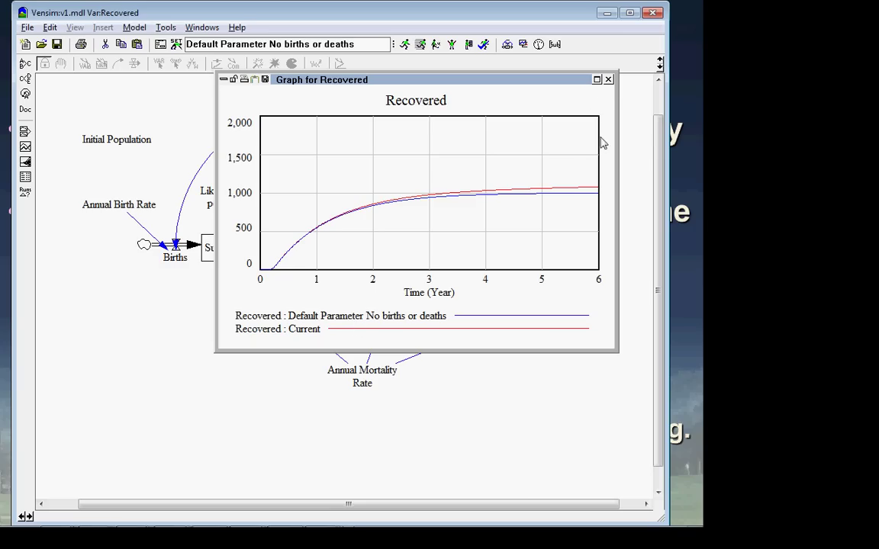
{"action": "left_click", "coordinate": [608, 80]}
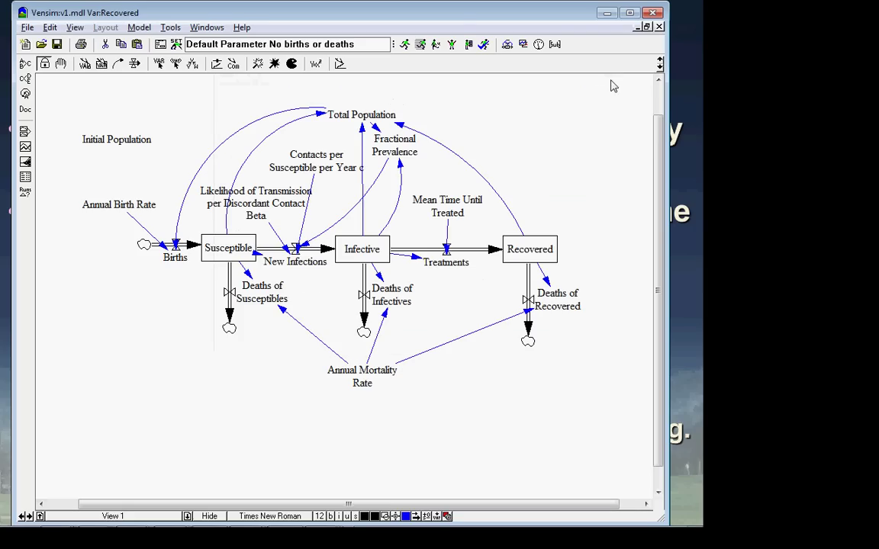
- Set the model's final time to 10 years and rerun the simulation, overwriting the "Default Parameter No births or deaths" dataset
{"action": "left_click", "coordinate": [140, 29]}
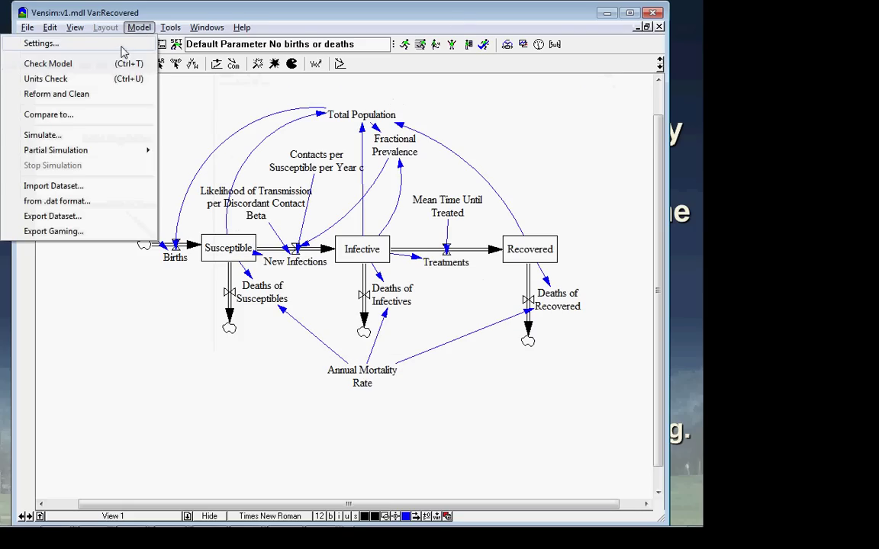
{"action": "left_click", "coordinate": [122, 48]}
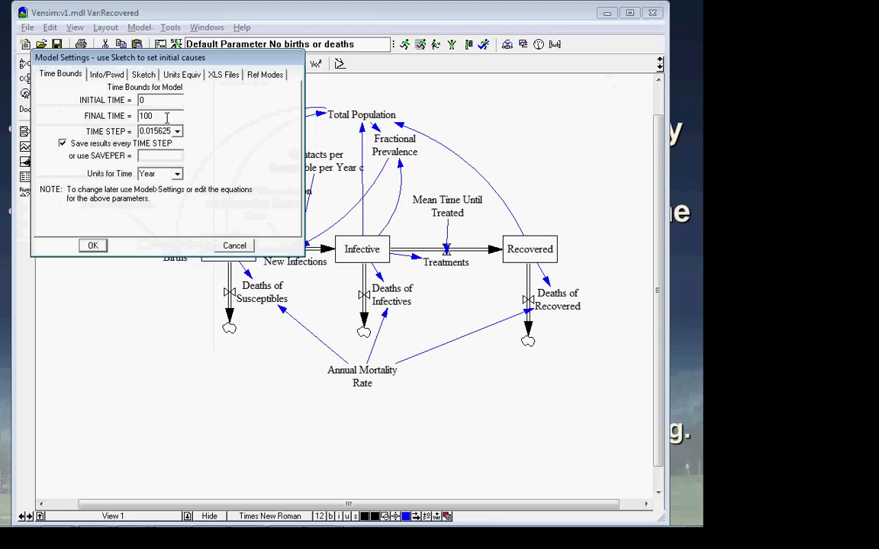
{"action": "left_click", "coordinate": [167, 118]}
{"action": "key", "text": "BackSpace"}
{"action": "key", "text": "Return"}
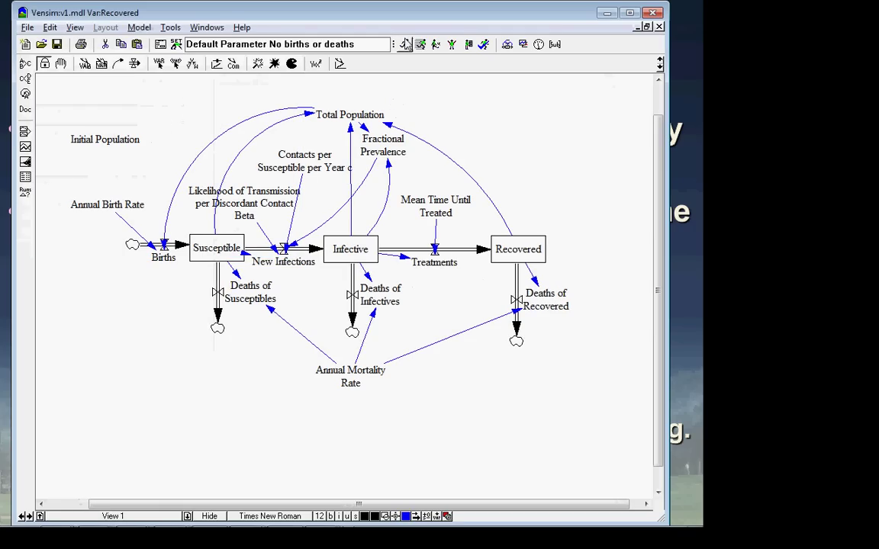
{"action": "left_click", "coordinate": [405, 44]}
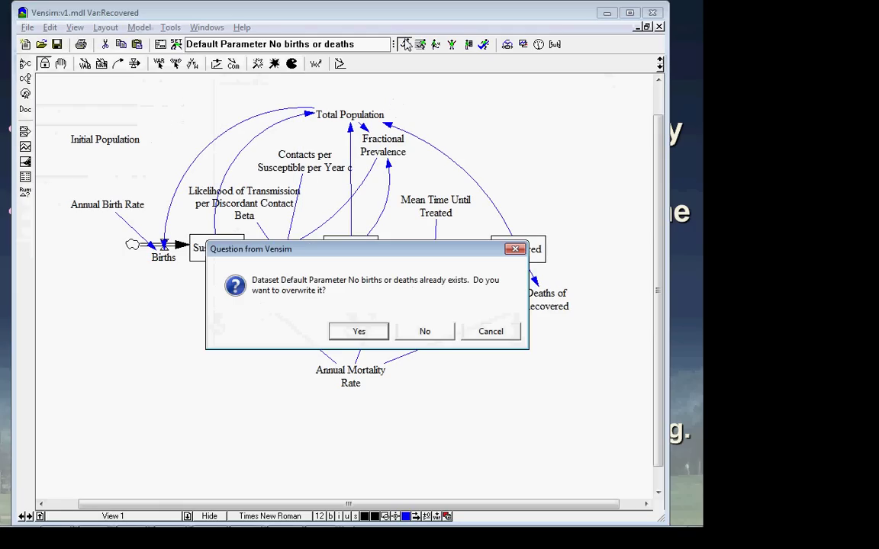
{"action": "key", "text": "Return"}
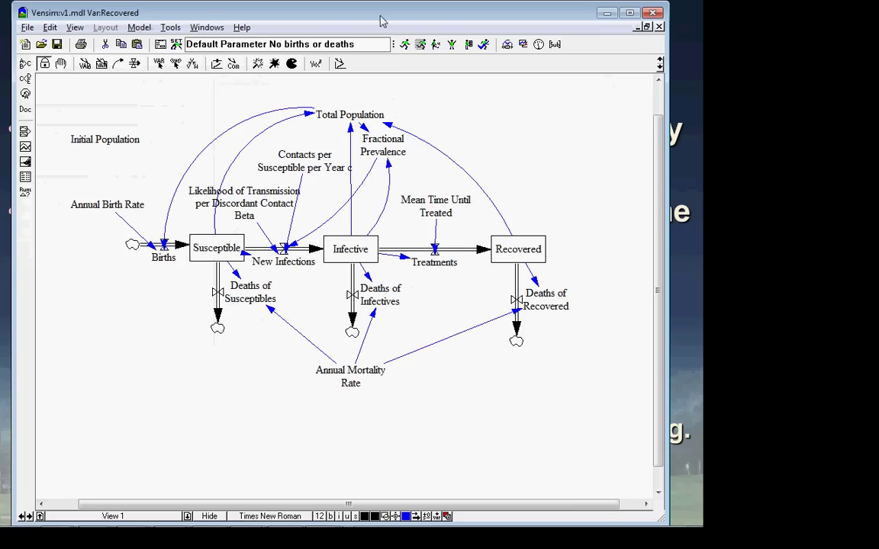
- Rename the simulation run to "Alternative Parameter No births or deaths"
{"action": "left_click", "coordinate": [364, 46]}
{"action": "key", "text": "Home"}
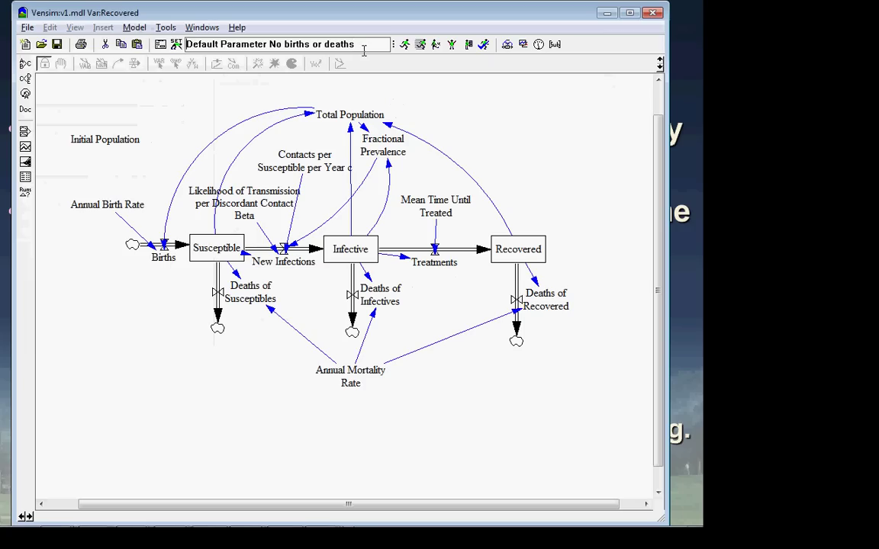
{"action": "key", "text": "ctrl+shift+Right"}
{"action": "type", "text": "Alternative"}
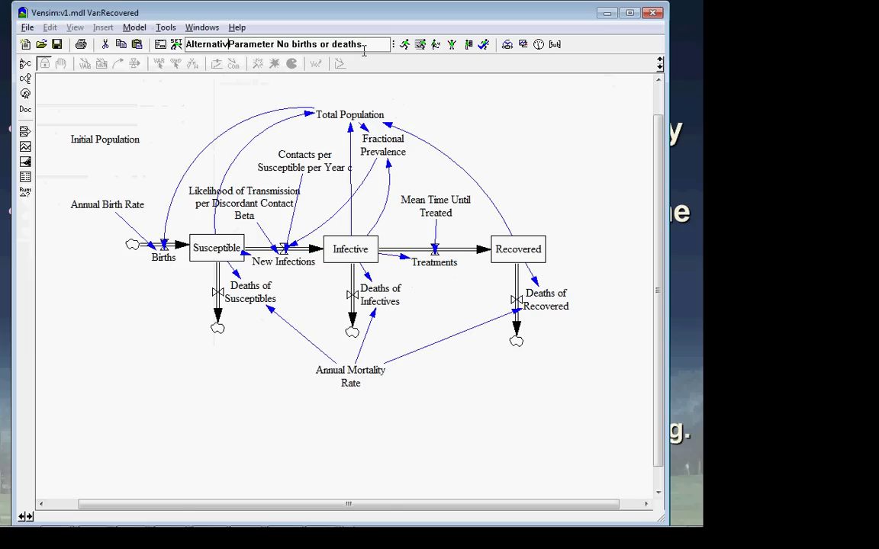
{"action": "key", "text": "Return"}
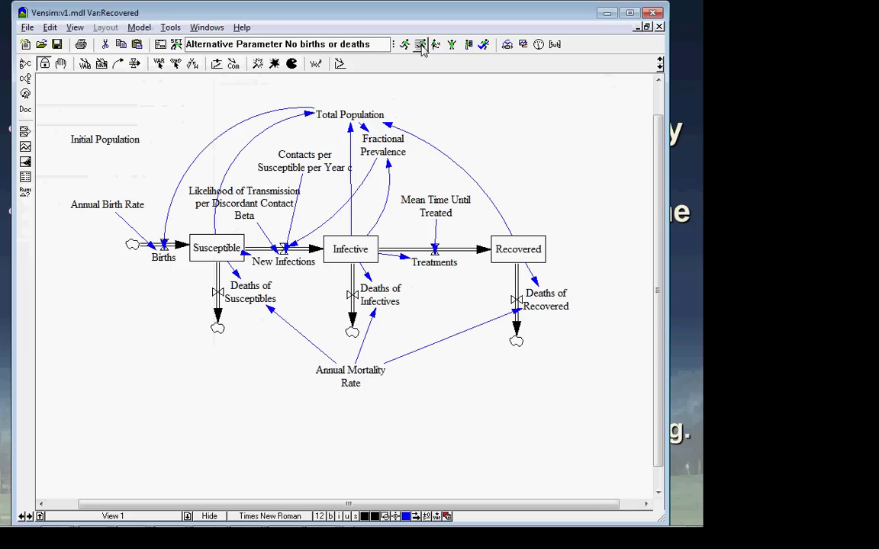
- Start SyntheSim for the alternative run and set Mean Time Until Treated to 0.0833
{"action": "left_click", "coordinate": [419, 44]}
{"action": "key", "text": "Return"}
{"action": "left_click", "coordinate": [420, 45]}
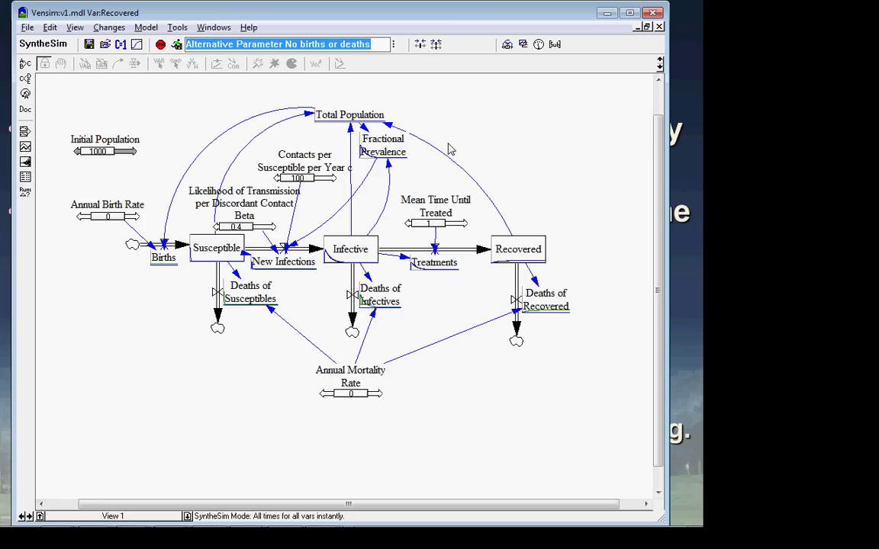
{"action": "right_click", "coordinate": [459, 231]}
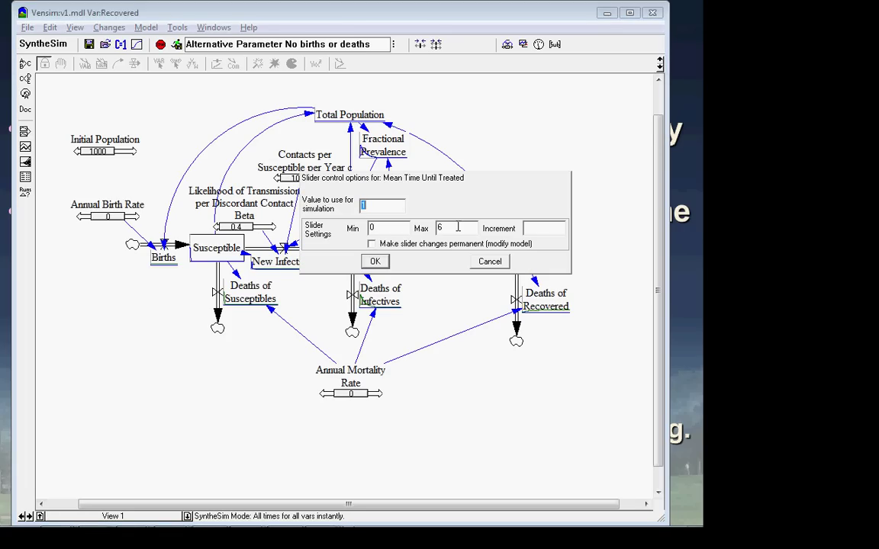
{"action": "type", "text": "0.12"}
{"action": "key", "text": "BackSpace"}
{"action": "key", "text": "BackSpace"}
{"action": "key", "text": "BackSpace"}
{"action": "key", "text": "BackSpace"}
{"action": "type", "text": "0.0825"}
{"action": "key", "text": "BackSpace"}
{"action": "key", "text": "BackSpace"}
{"action": "type", "text": "33"}
{"action": "key", "text": "Return"}
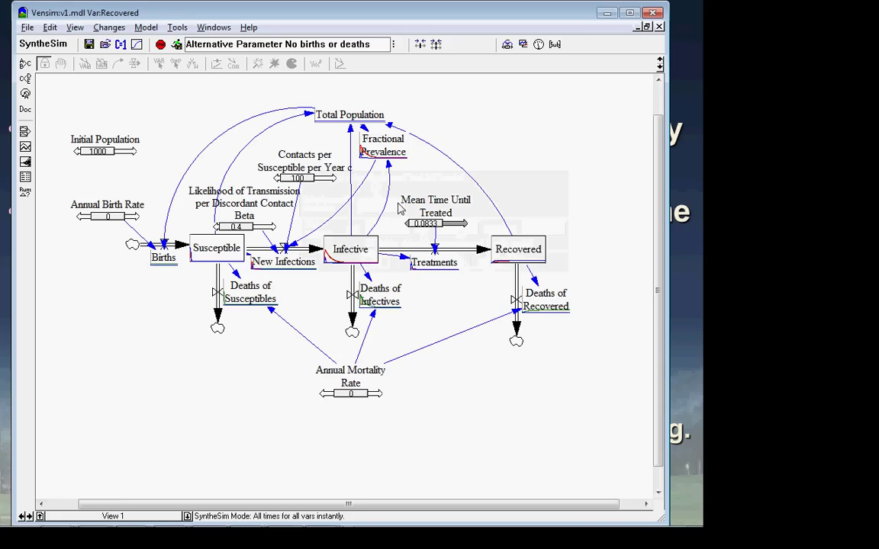
- Preview the Infective and Recovered curves, graph Infective to compare the three runs over 10 years, and close the graph
{"action": "mouse_move", "coordinate": [350, 254]}
{"action": "mouse_move", "coordinate": [504, 262]}
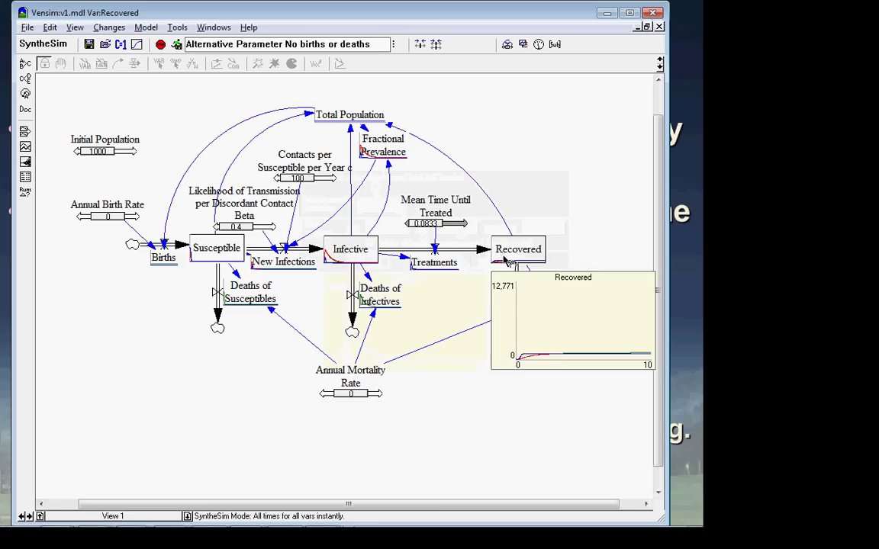
{"action": "left_click", "coordinate": [343, 252]}
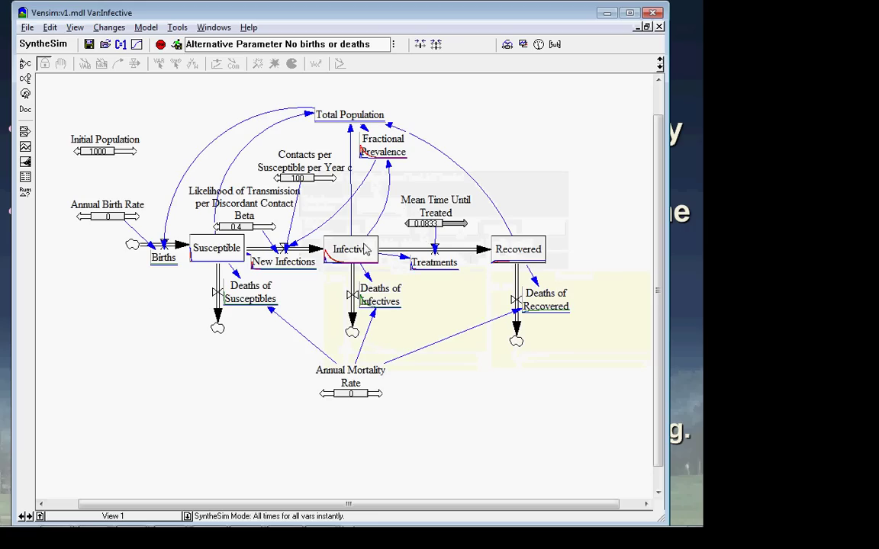
{"action": "left_click", "coordinate": [26, 148]}
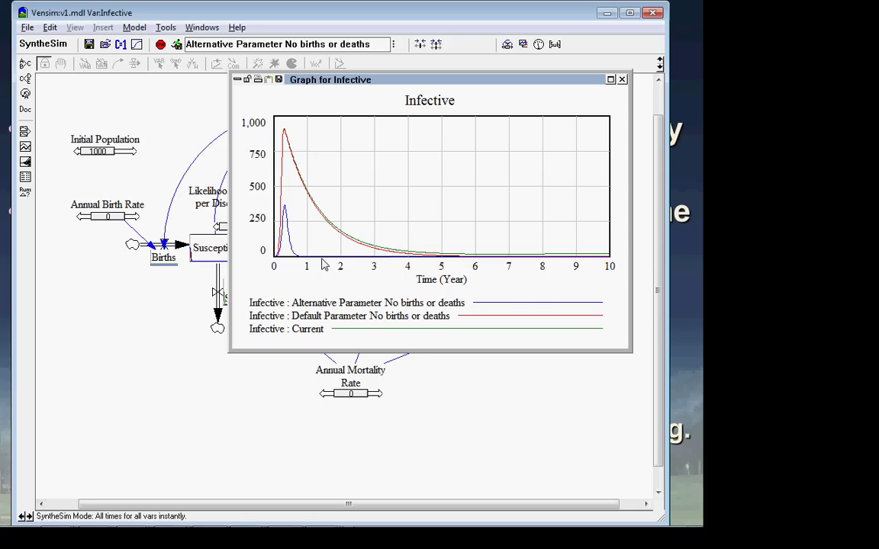
{"action": "left_click", "coordinate": [623, 80]}
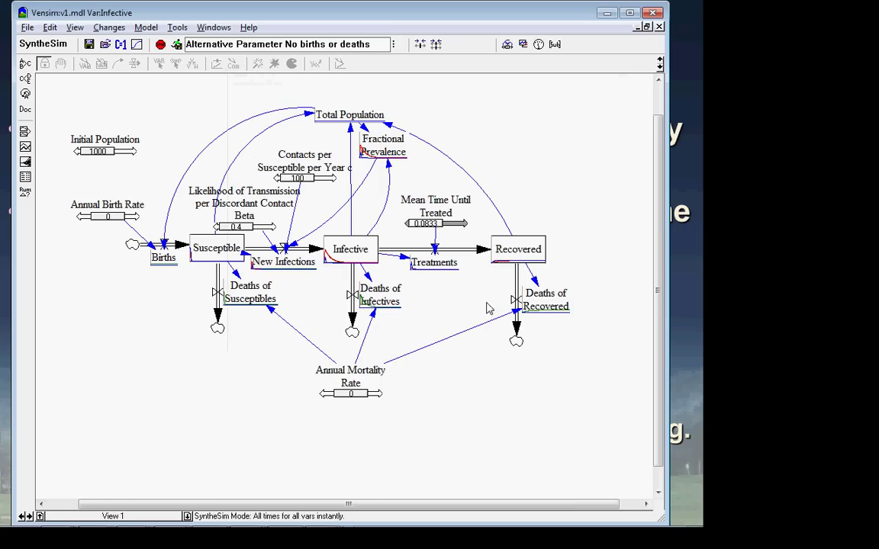
- Graph the Recovered stock for the alternative, default and Current runs, compare the curves, and close the graph
{"action": "left_click", "coordinate": [510, 252]}
{"action": "left_click", "coordinate": [25, 148]}
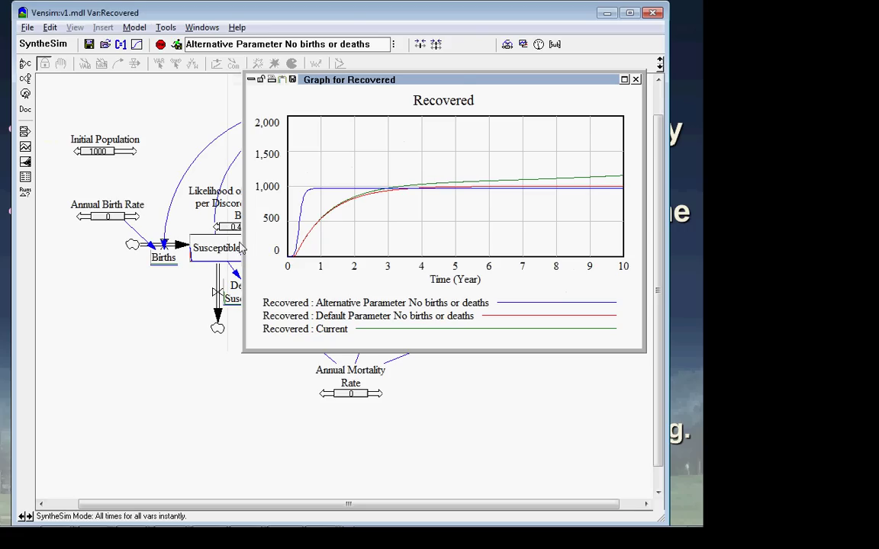
{"action": "left_click", "coordinate": [636, 80]}
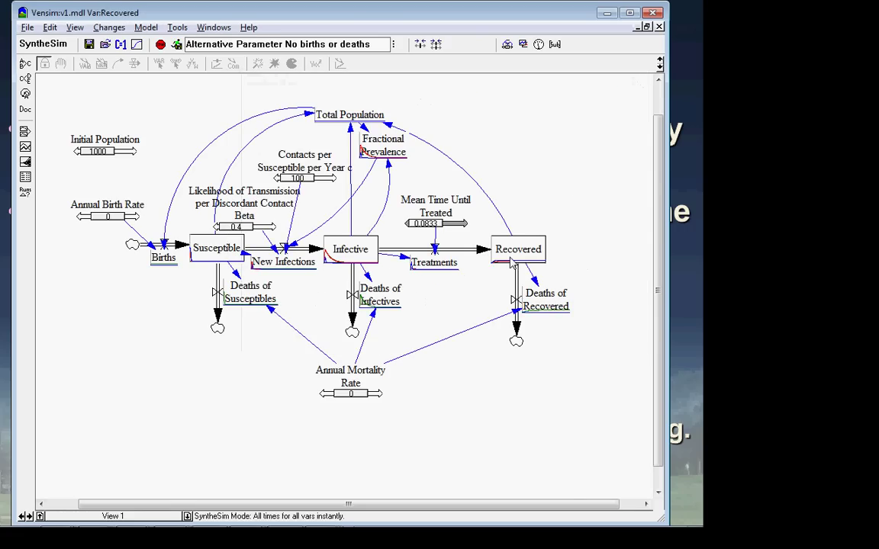
- Graph the Susceptible stock, compare how the three runs level off over 10 years, and close the graph
{"action": "left_click", "coordinate": [230, 254]}
{"action": "left_click", "coordinate": [25, 146]}
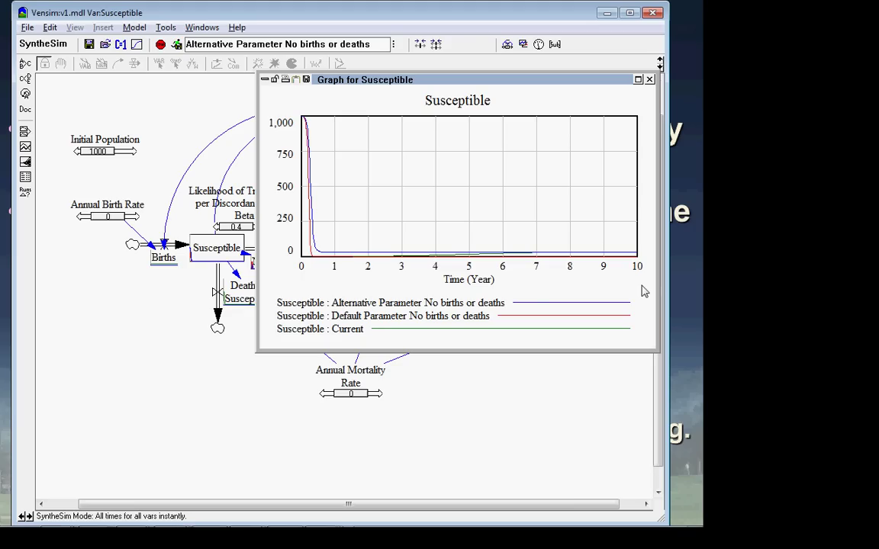
{"action": "left_click", "coordinate": [649, 79]}
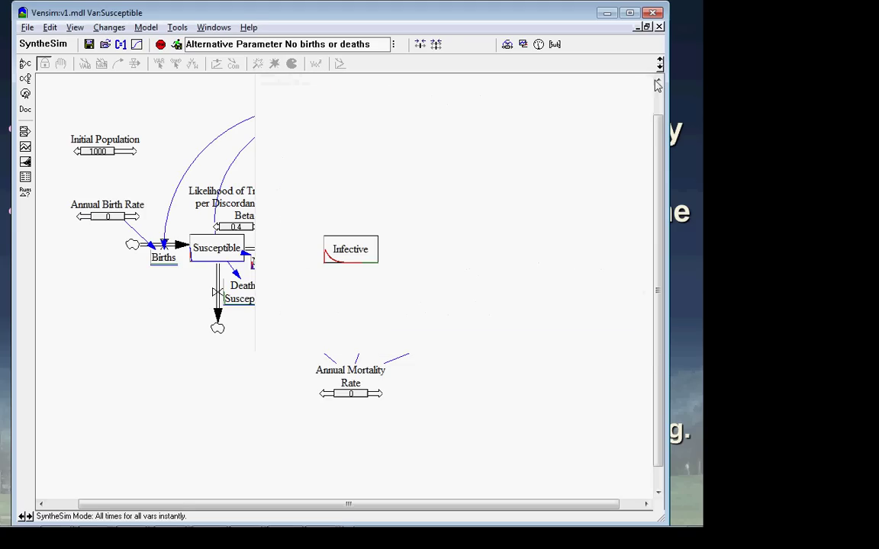
- Show the Susceptible values of all runs in a table, examine those at year 10, and close the table
{"action": "left_click", "coordinate": [25, 177]}
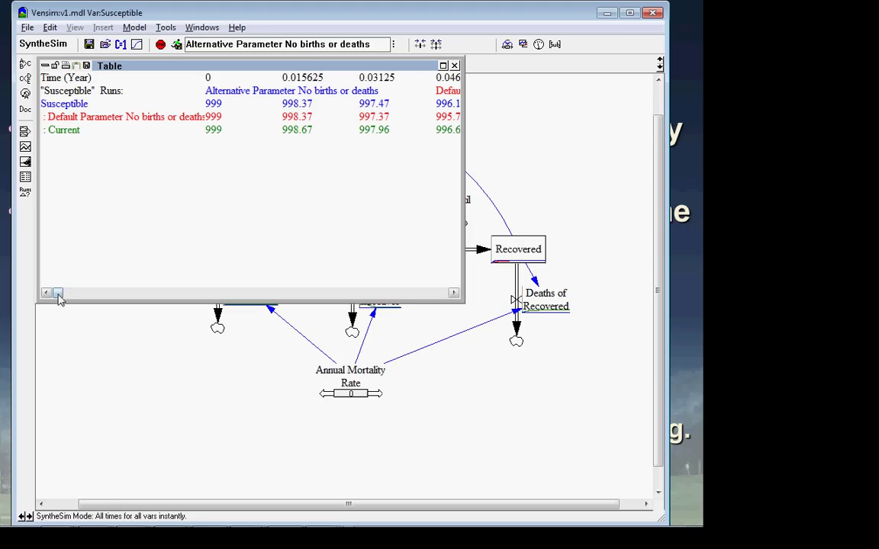
{"action": "left_click_drag", "start_coordinate": [58, 293], "coordinate": [461, 309]}
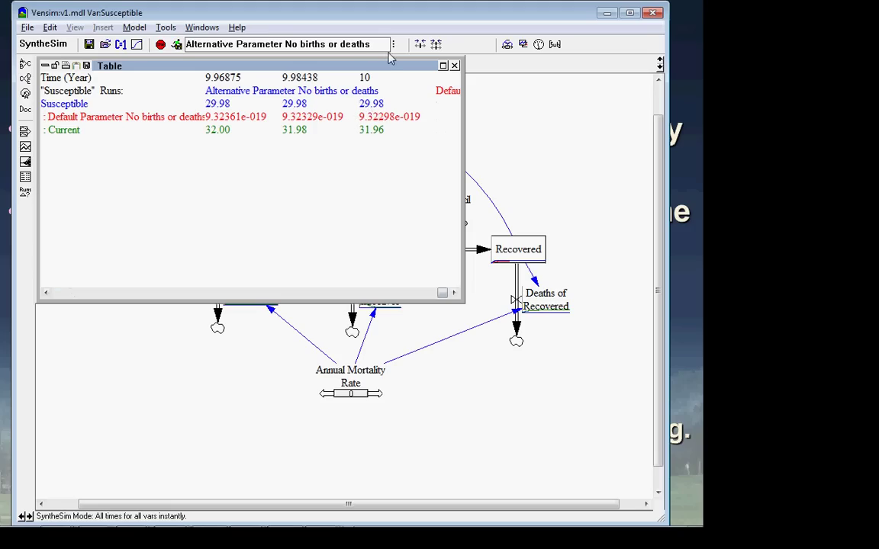
{"action": "left_click_drag", "start_coordinate": [391, 67], "coordinate": [413, 87]}
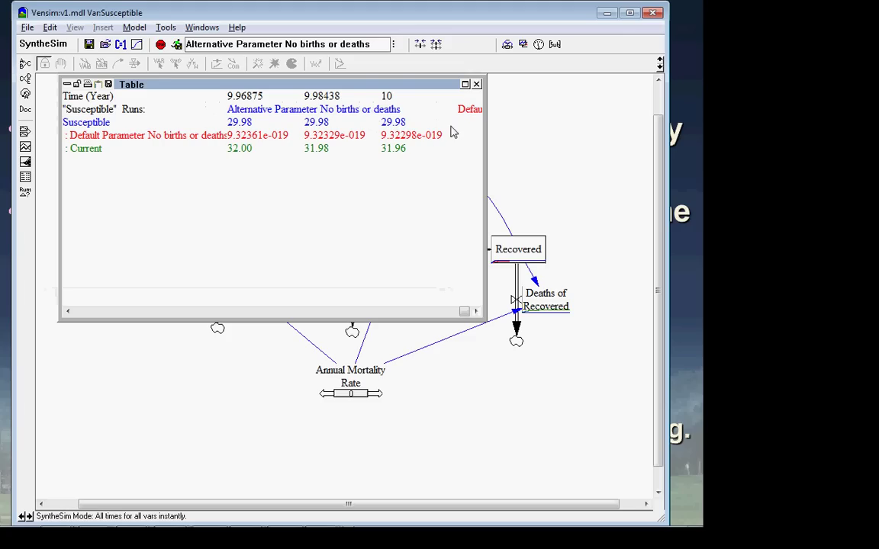
{"action": "left_click", "coordinate": [476, 83]}
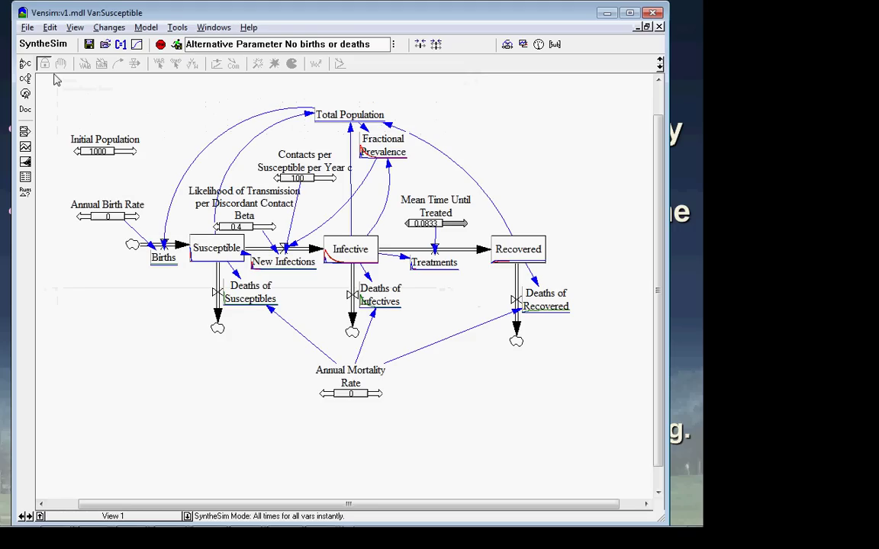
- Graph Fractional Prevalence for the three runs, compare their peaks and decline, and close the graph
{"action": "left_click", "coordinate": [374, 147]}
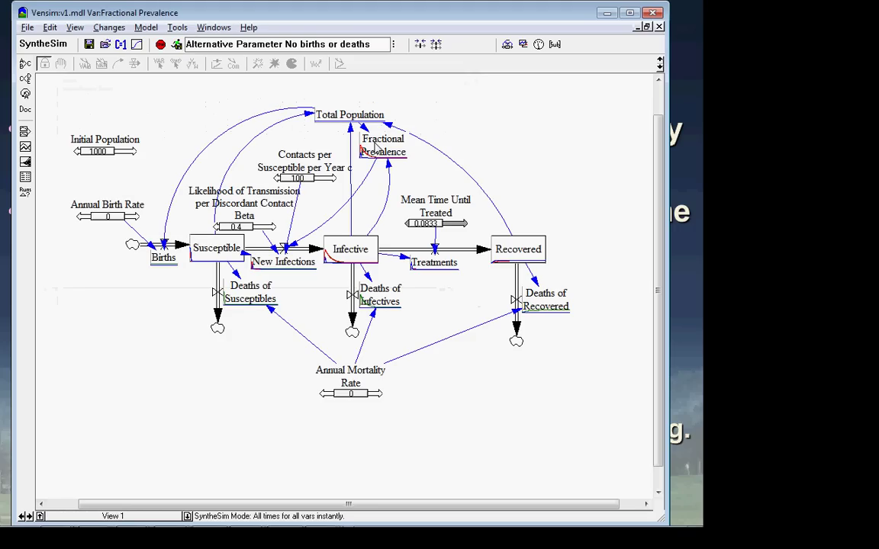
{"action": "left_click", "coordinate": [25, 146]}
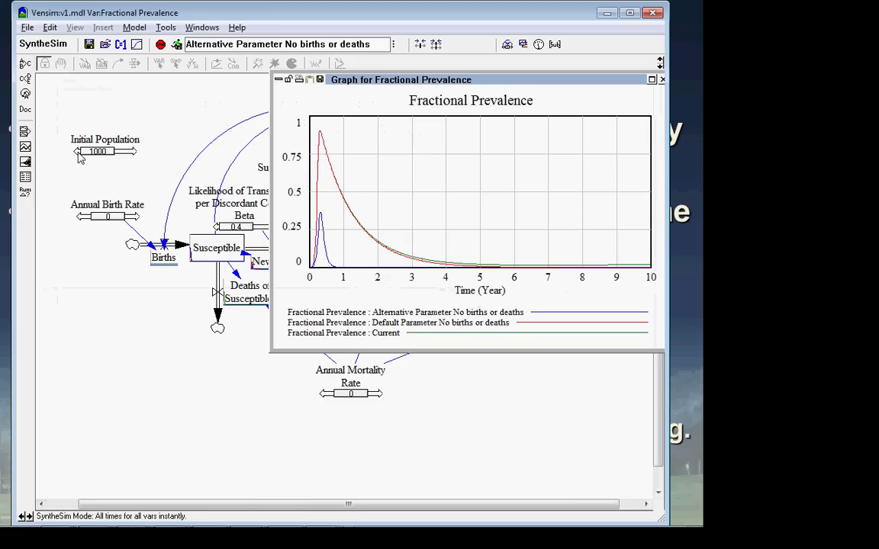
{"action": "left_click", "coordinate": [662, 80]}
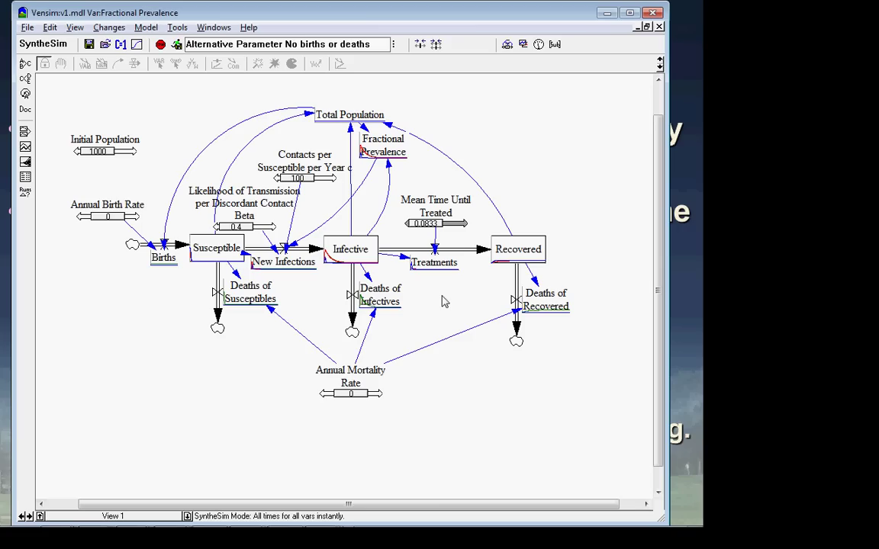
- Reset all SyntheSim constants to their base model values
{"action": "left_click", "coordinate": [436, 44]}
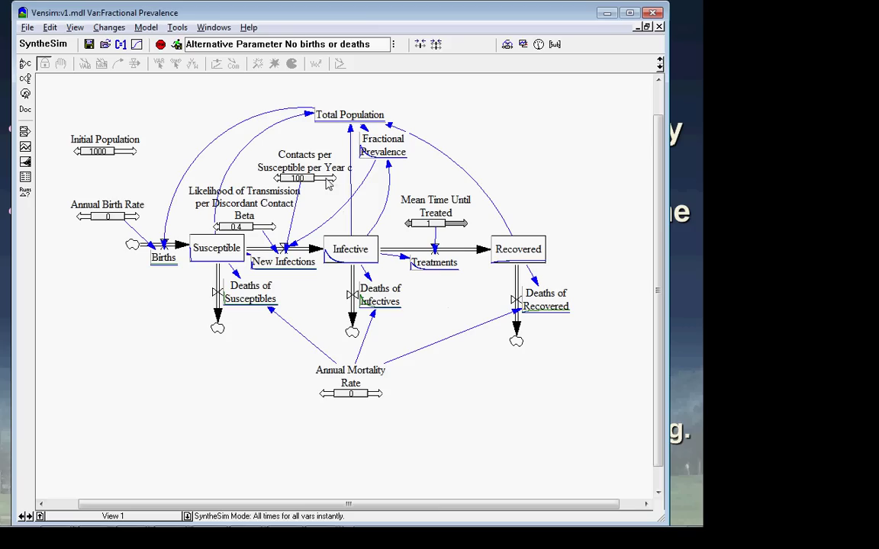
- Set Contacts per Susceptible per Year c to 10 for the simulation
{"action": "right_click", "coordinate": [328, 183]}
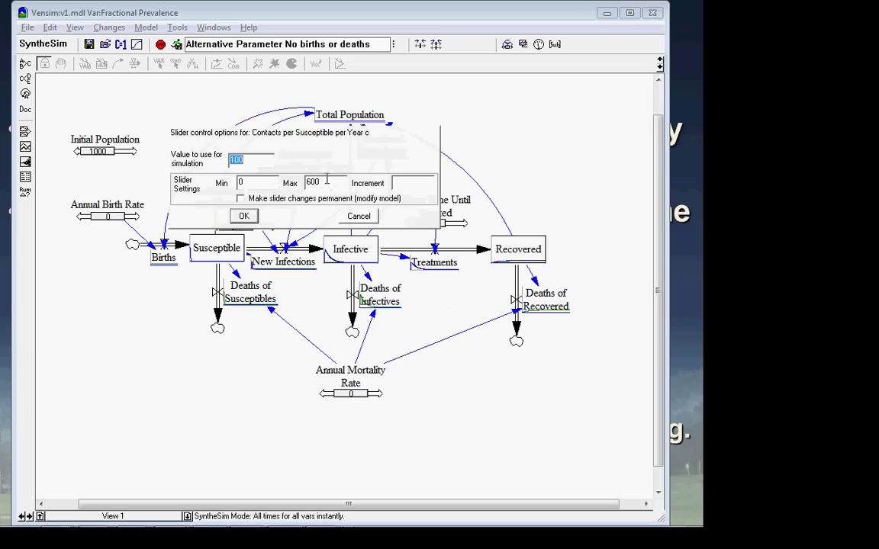
{"action": "type", "text": "10"}
{"action": "key", "text": "Return"}
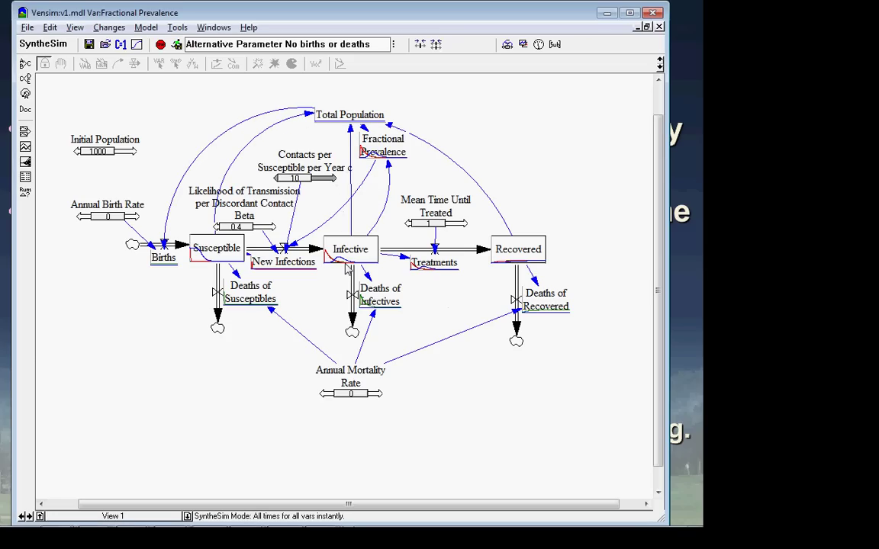
- Graph the Infective stock, compare the low-contact run with the default and Current runs, and close the graph
{"action": "mouse_move", "coordinate": [357, 262]}
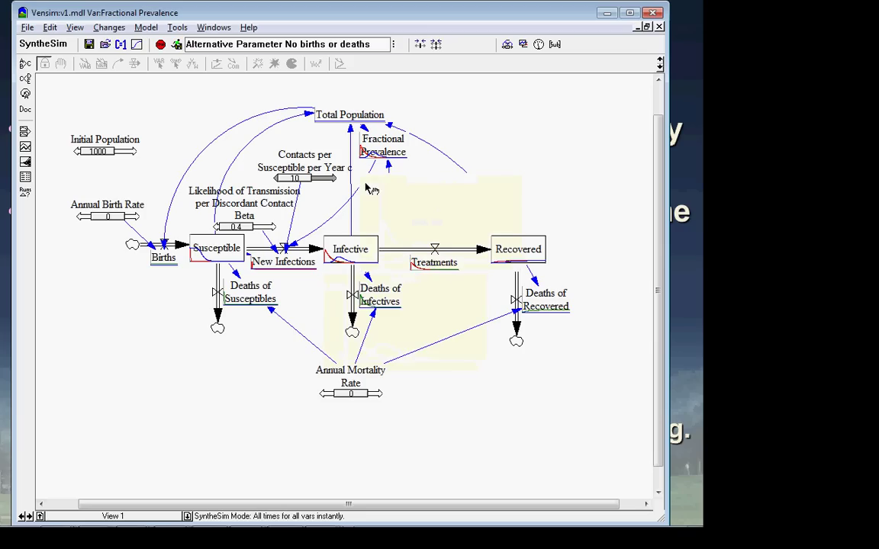
{"action": "left_click", "coordinate": [357, 254]}
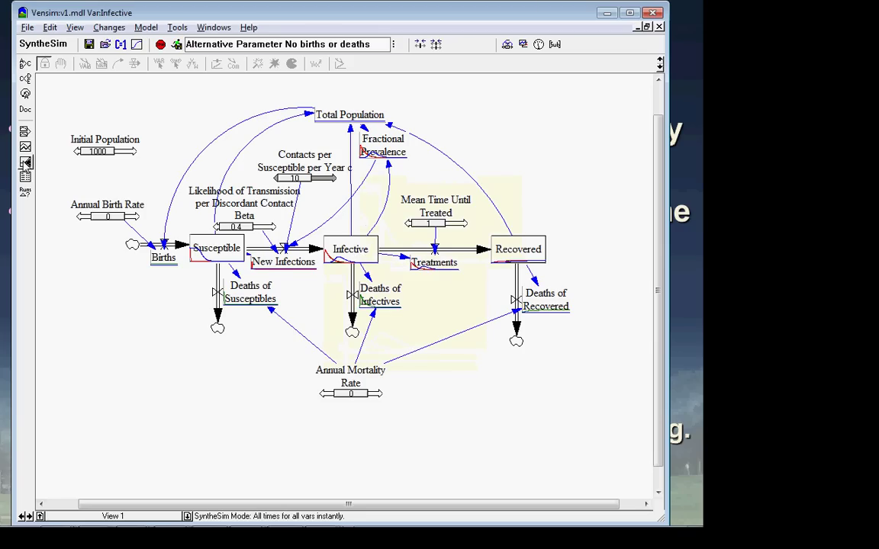
{"action": "left_click", "coordinate": [25, 148]}
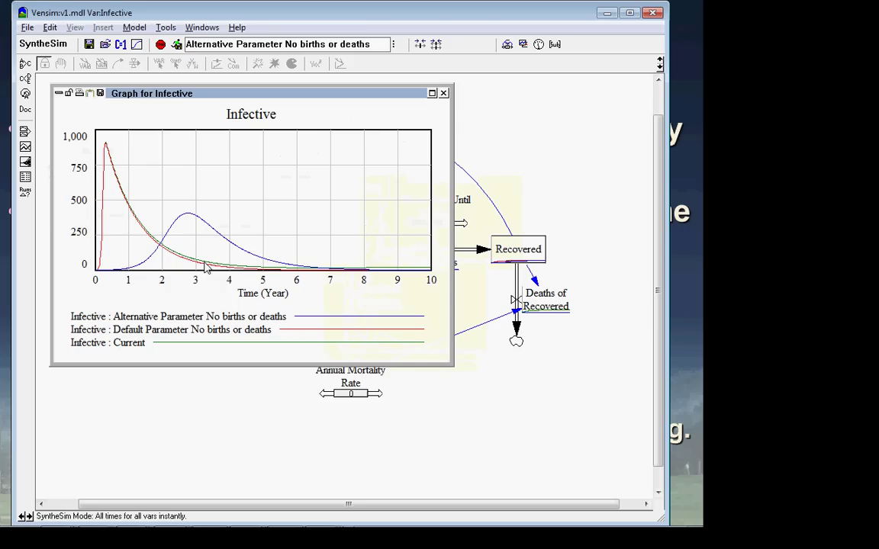
{"action": "left_click", "coordinate": [443, 93]}
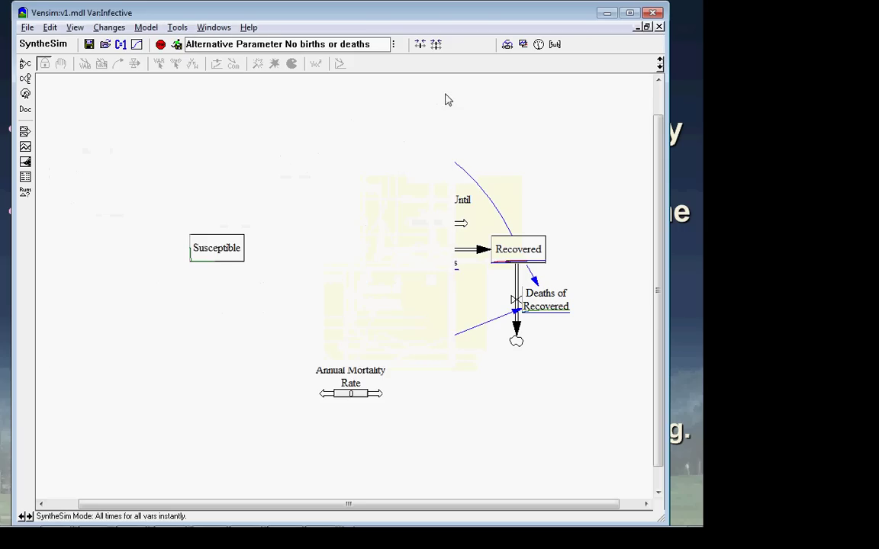
- Name the simulation run "Low Mixing Parameter No births or deaths"
{"action": "double_click", "coordinate": [203, 45]}
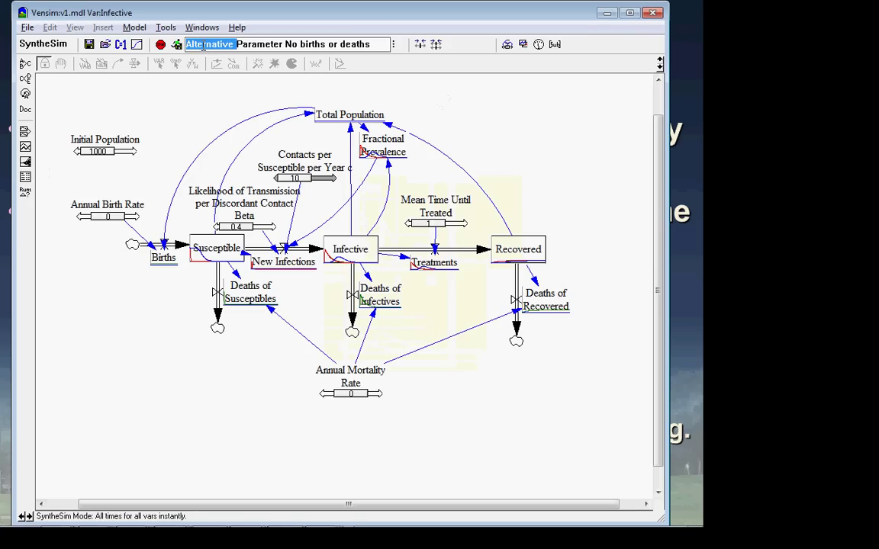
{"action": "type", "text": "Low"}
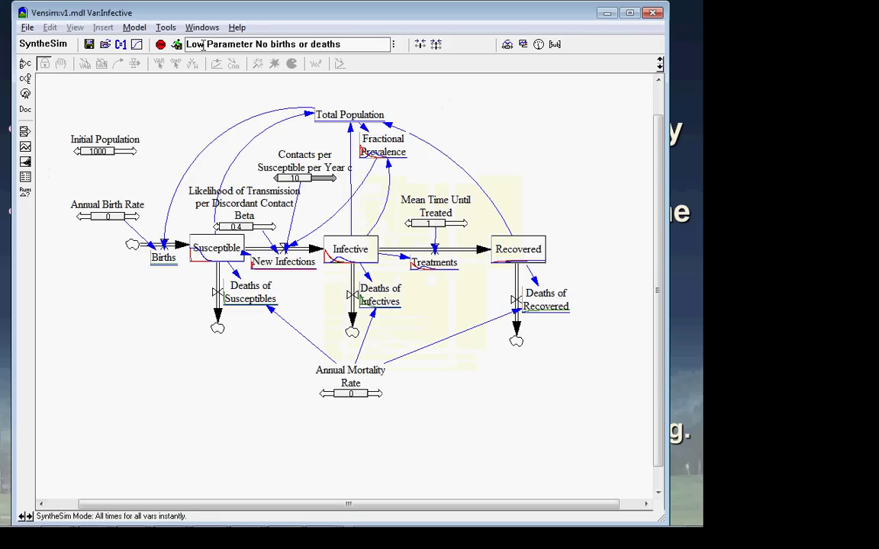
{"action": "type", "text": " Mixing"}
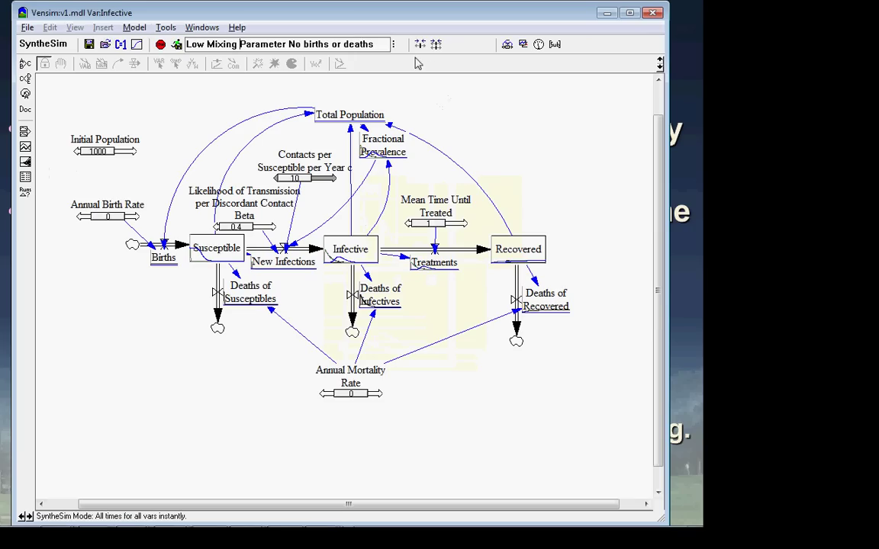
- Name the run "Fast Treatment Parameter No births or deaths" and reset all constants to their base model values
{"action": "left_click", "coordinate": [238, 45]}
{"action": "key", "text": "ctrl+shift+Left"}
{"action": "key", "text": "ctrl+shift+Left"}
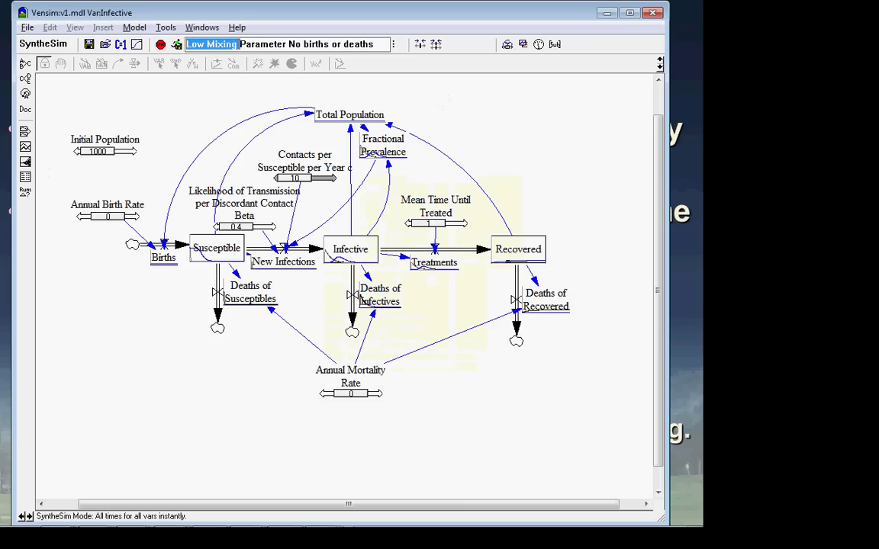
{"action": "type", "text": "Fast Treatment"}
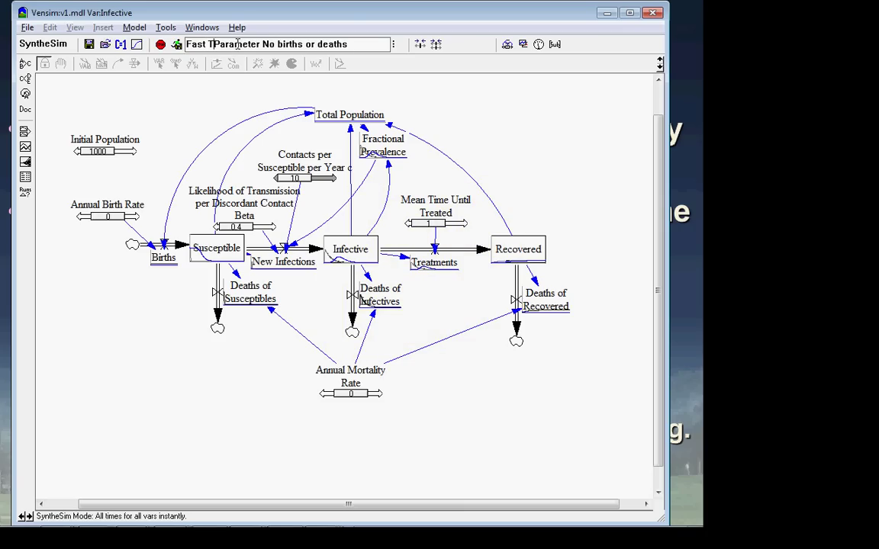
{"action": "left_click", "coordinate": [437, 45]}
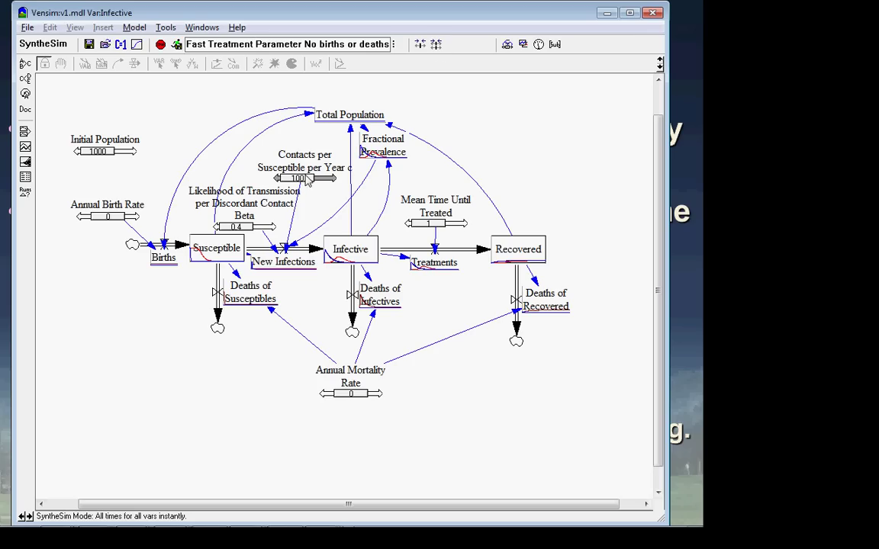
- Set Mean Time Until Treated to 0.0833 for the simulation and leave SyntheSim mode
{"action": "right_click", "coordinate": [454, 222]}
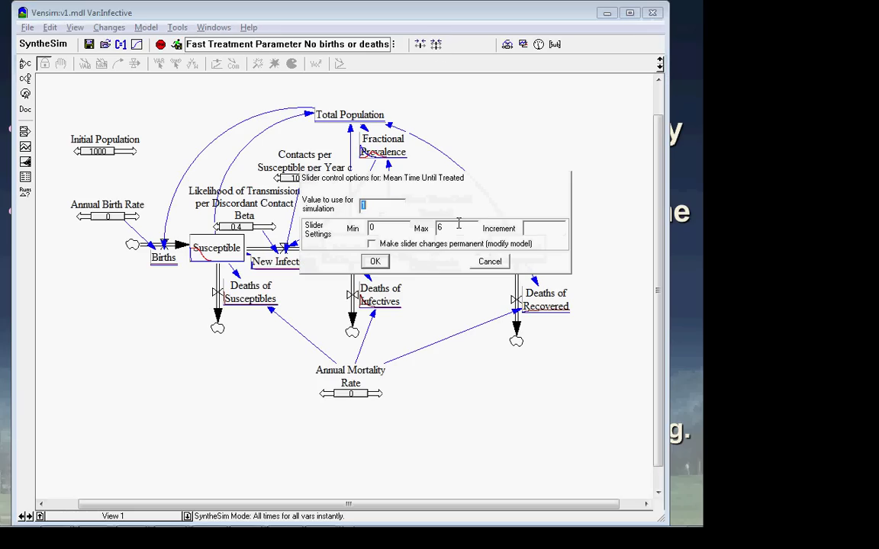
{"action": "type", "text": "0.088"}
{"action": "key", "text": "Return"}
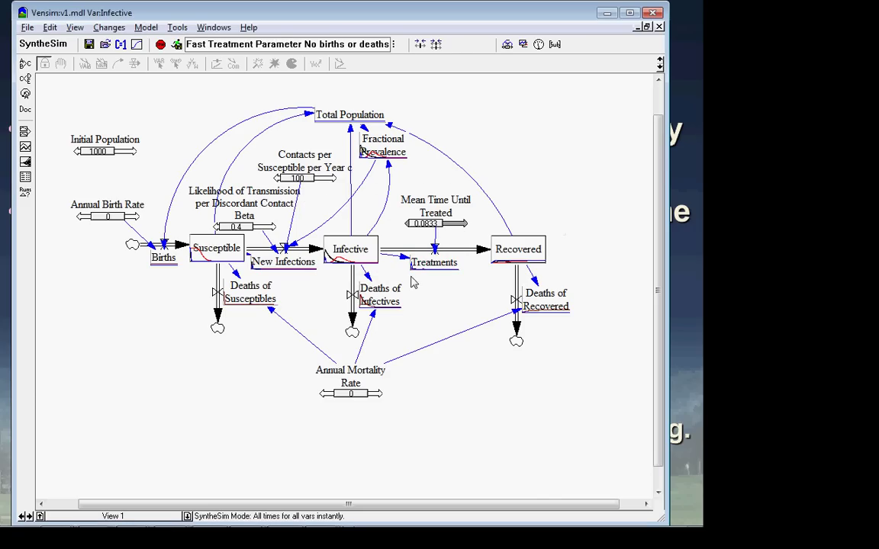
{"action": "mouse_move", "coordinate": [350, 262]}
{"action": "left_click", "coordinate": [136, 44]}
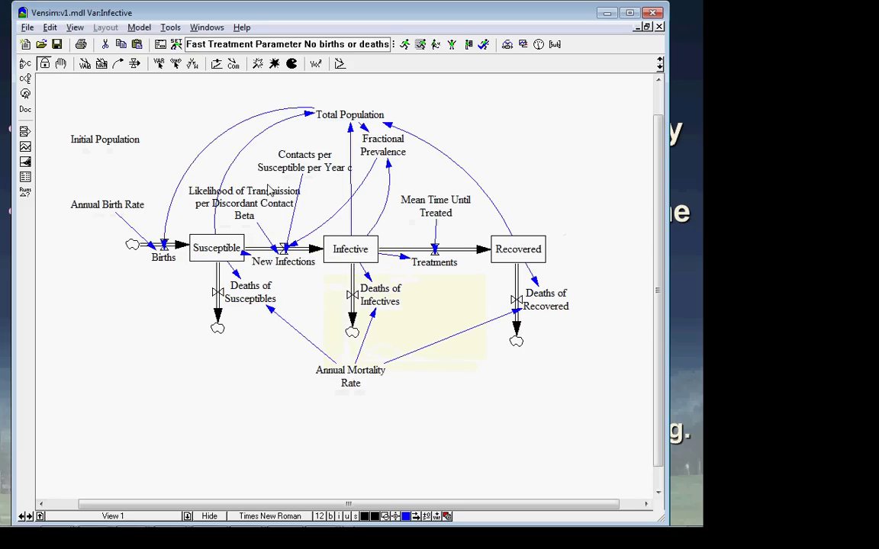
- Graph the Infective stock for all runs, compare the fast-treatment and low-mixing outbreaks, and close the graph
{"action": "left_click", "coordinate": [337, 258]}
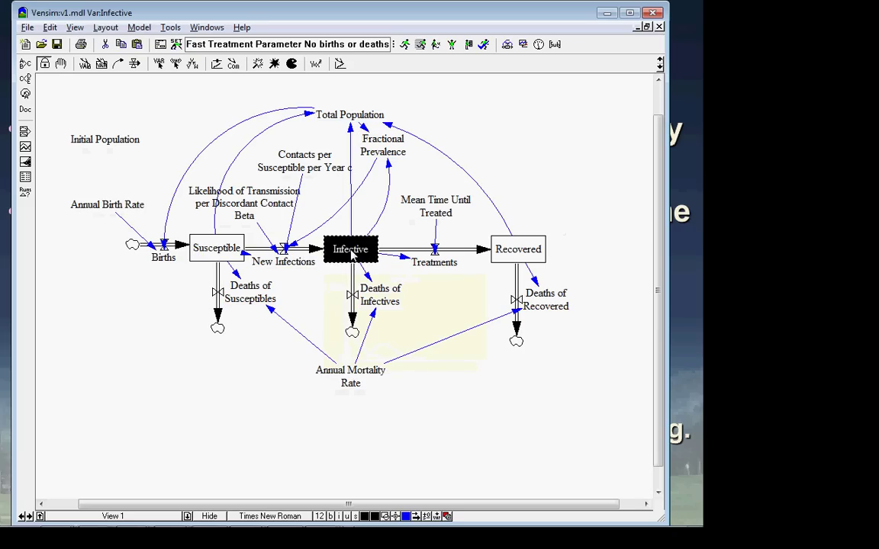
{"action": "left_click", "coordinate": [25, 147]}
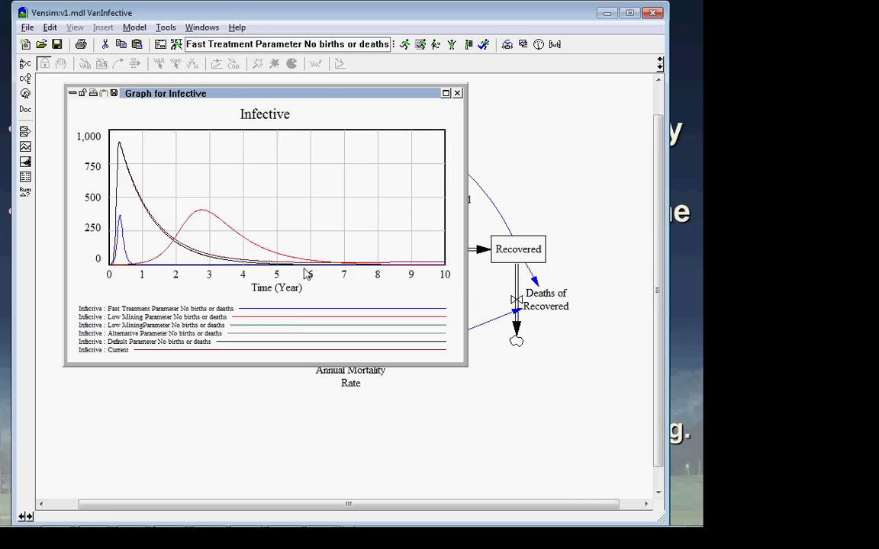
{"action": "left_click", "coordinate": [457, 93]}
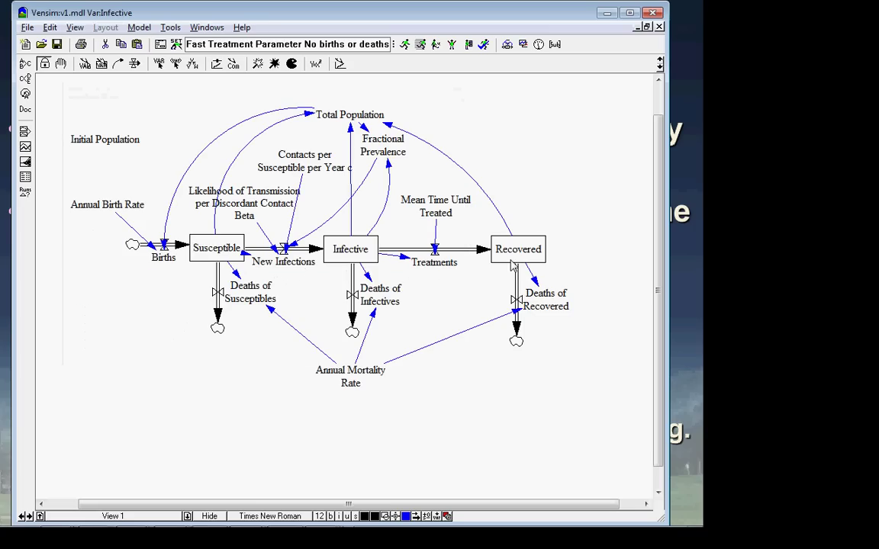
- Graph the Recovered stock for all runs and show its values up to year 10 in a table placed below the curves
{"action": "left_click", "coordinate": [513, 265]}
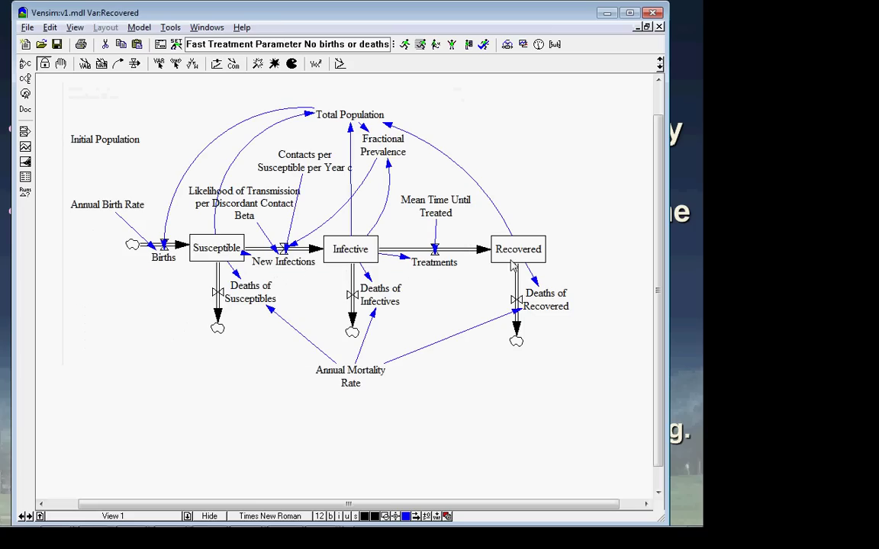
{"action": "left_click", "coordinate": [25, 147]}
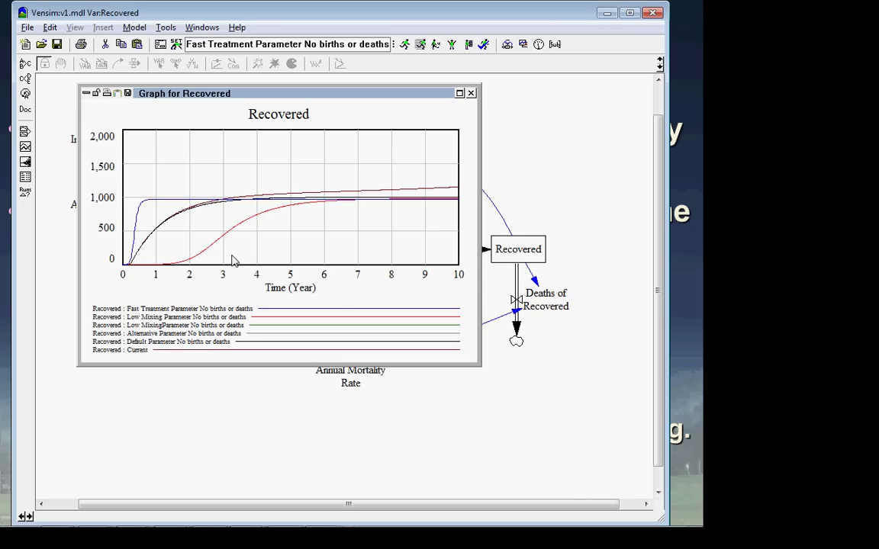
{"action": "left_click", "coordinate": [25, 177]}
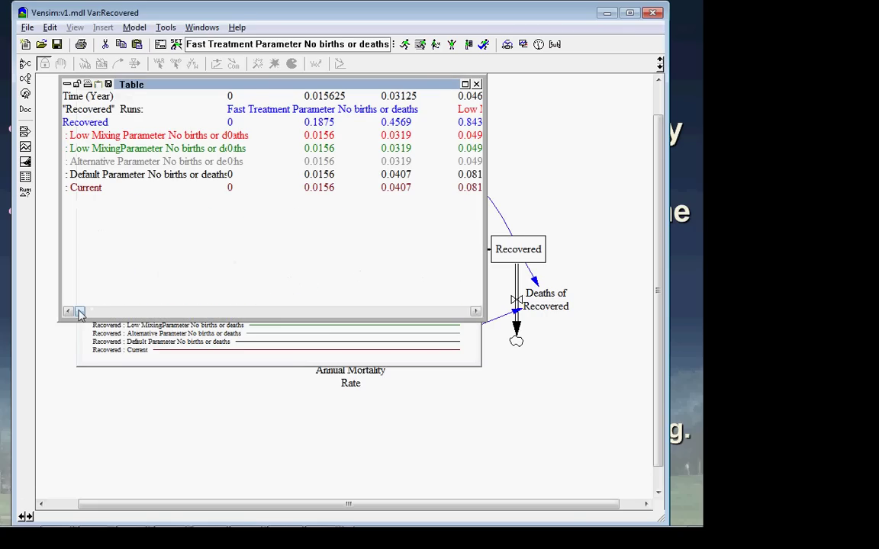
{"action": "left_click_drag", "start_coordinate": [80, 313], "coordinate": [464, 337]}
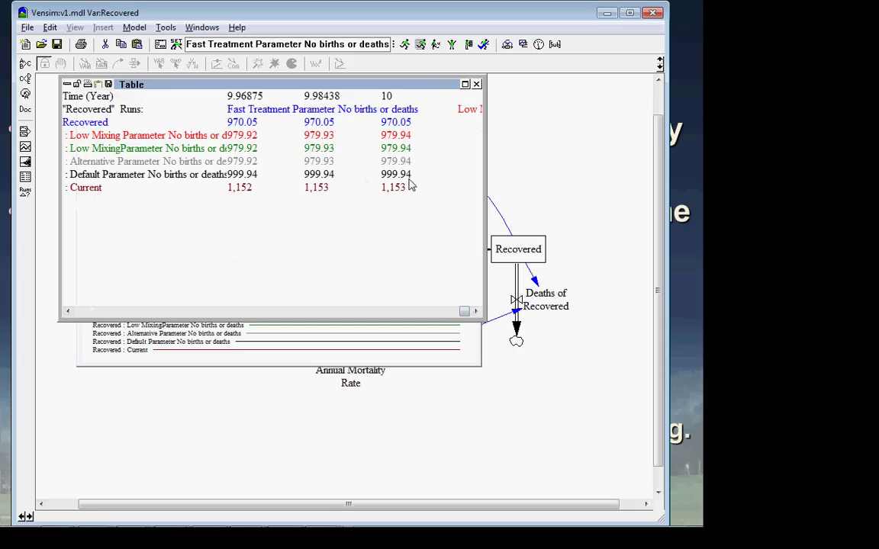
{"action": "left_click_drag", "start_coordinate": [397, 86], "coordinate": [443, 262]}
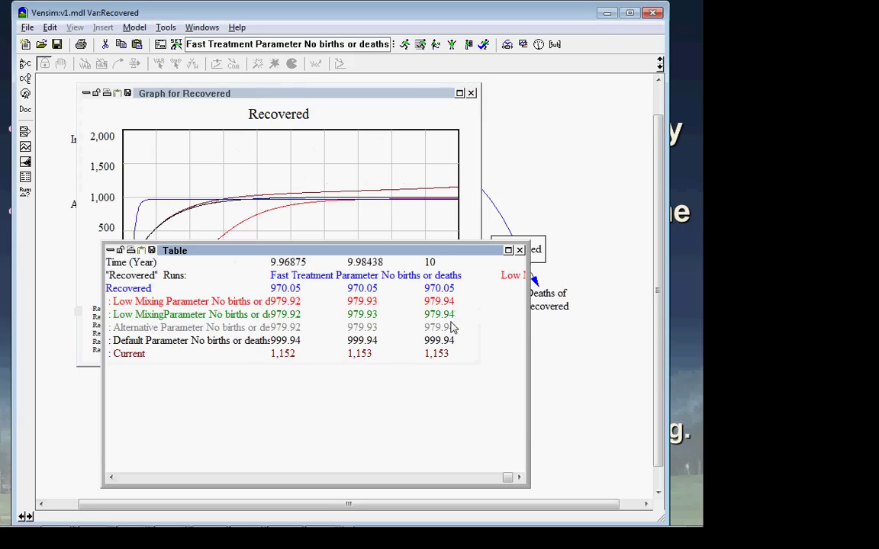
- Compare the Recovered curves with the tabulated year 10 values of each run, and close both the table and graph
{"action": "left_click", "coordinate": [374, 196]}
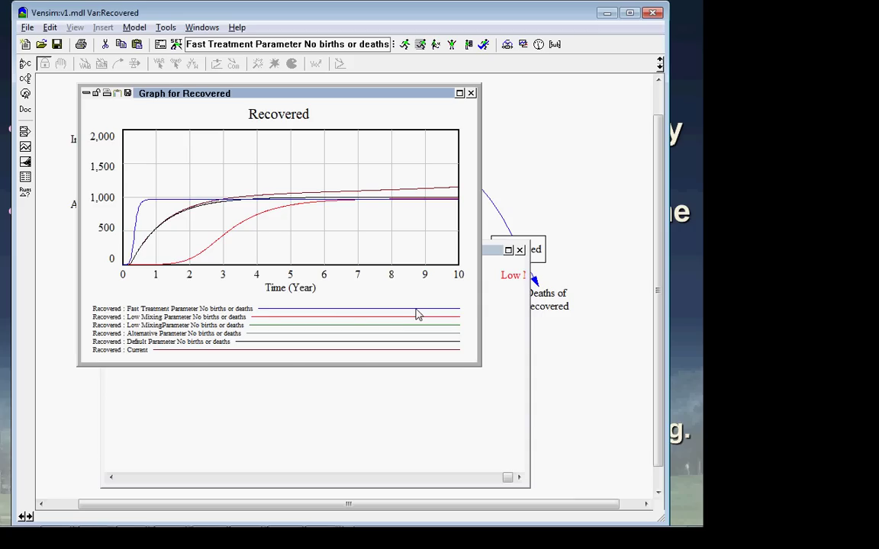
{"action": "left_click", "coordinate": [392, 395]}
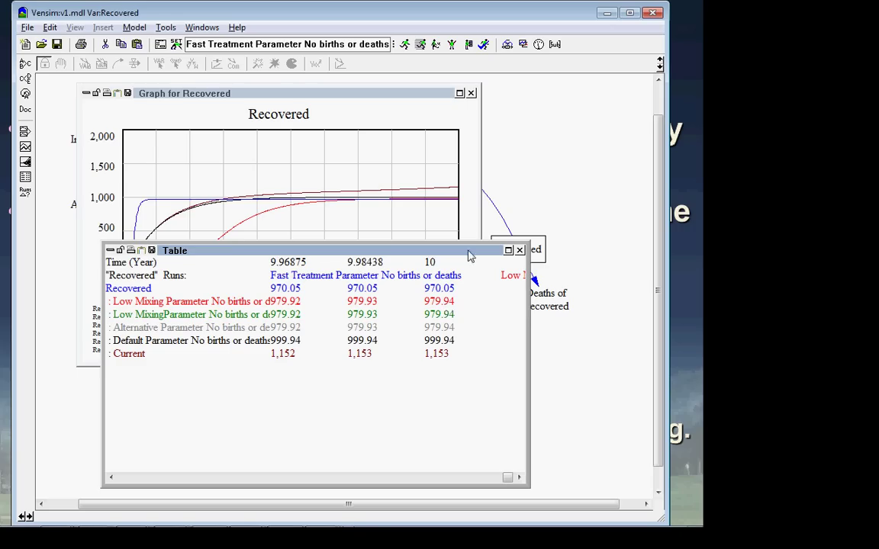
{"action": "left_click", "coordinate": [520, 250]}
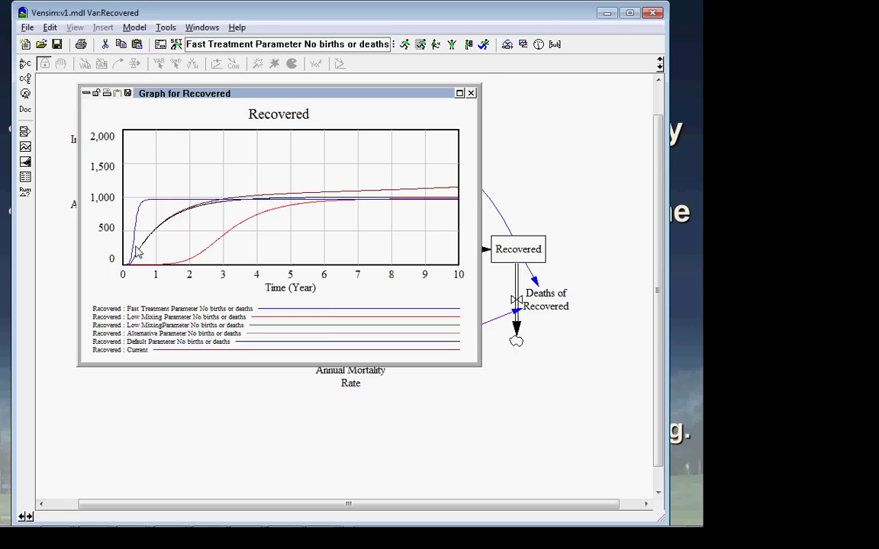
{"action": "left_click", "coordinate": [424, 76]}
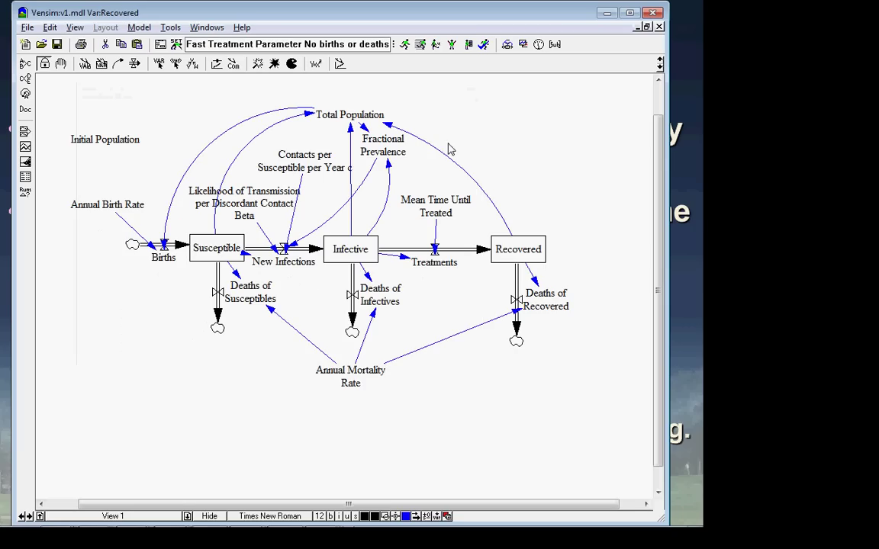
- Graph Fractional Prevalence for all runs, compare the height and timing of their peaks, and close the graph
{"action": "left_click", "coordinate": [381, 146]}
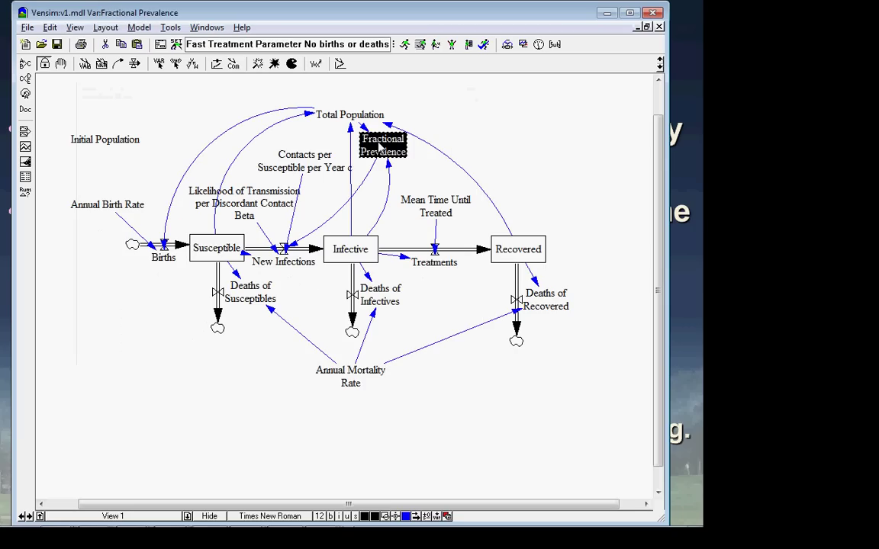
{"action": "left_click", "coordinate": [25, 146]}
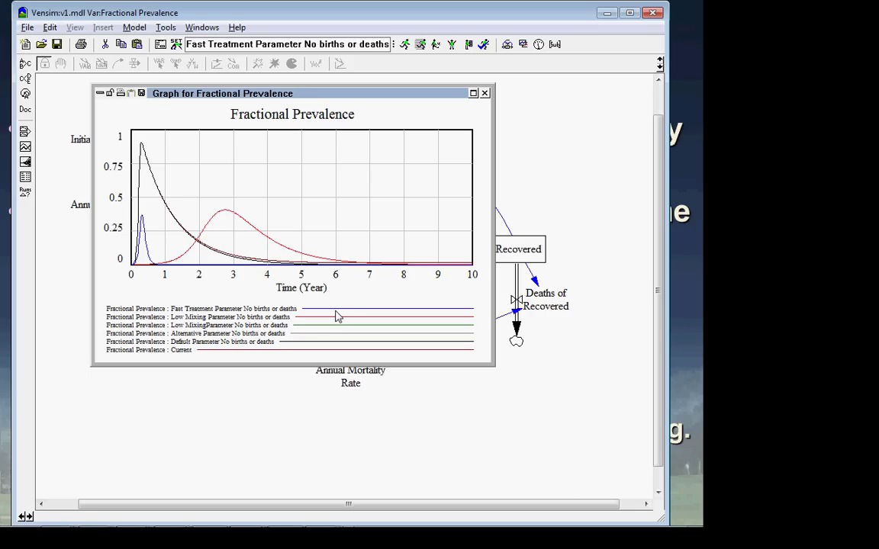
{"action": "left_click", "coordinate": [485, 93]}
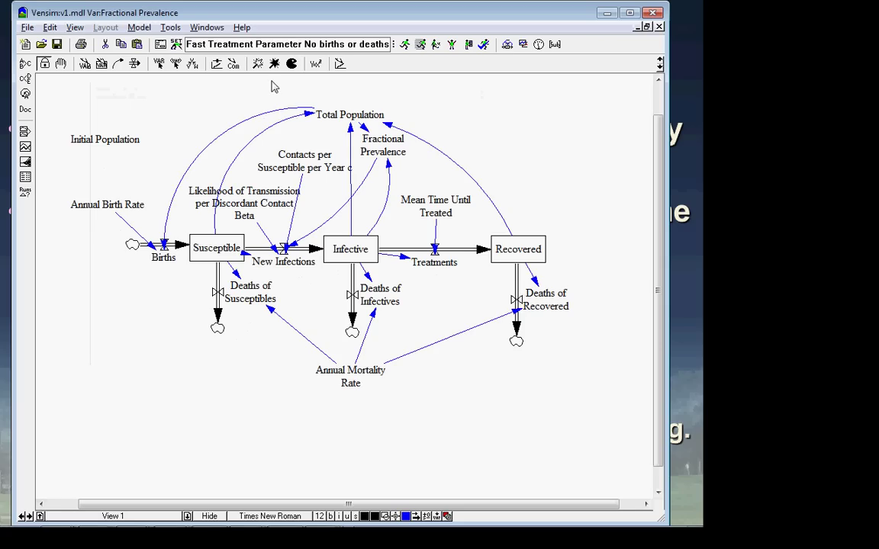
- Name the run "Fast Treatment and Lower Mixing Parameter No births or deaths"
{"action": "scroll", "coordinate": [178, 121], "scroll_direction": "left", "scroll_amount": 1}
{"action": "scroll", "coordinate": [145, 81], "scroll_direction": "left", "scroll_amount": 2}
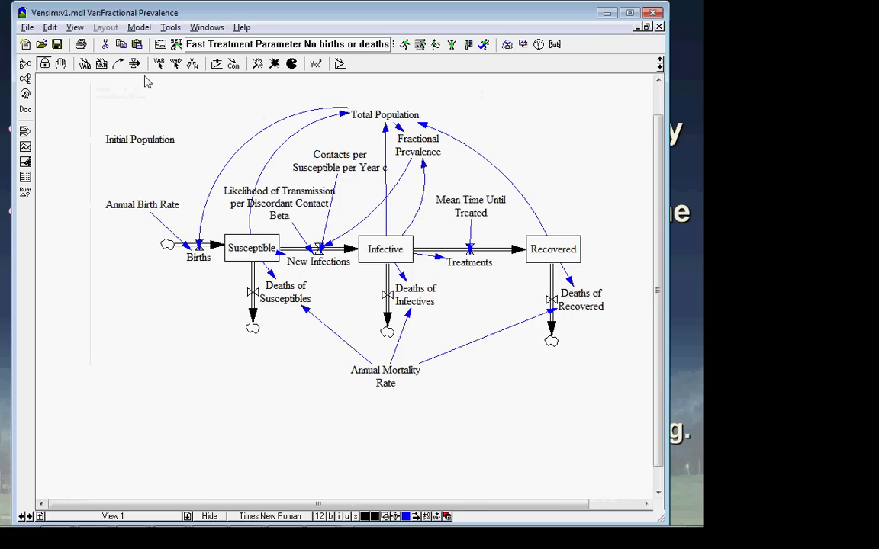
{"action": "left_click", "coordinate": [209, 44]}
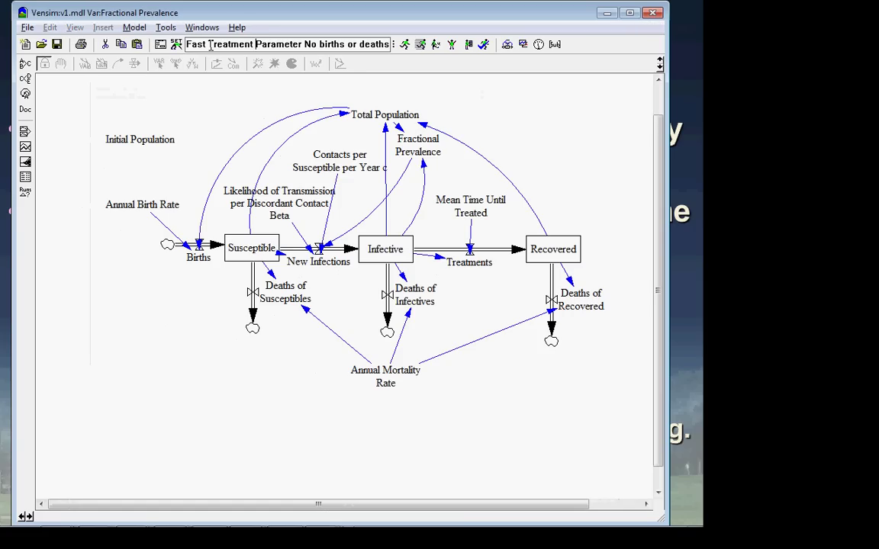
{"action": "type", "text": "and "}
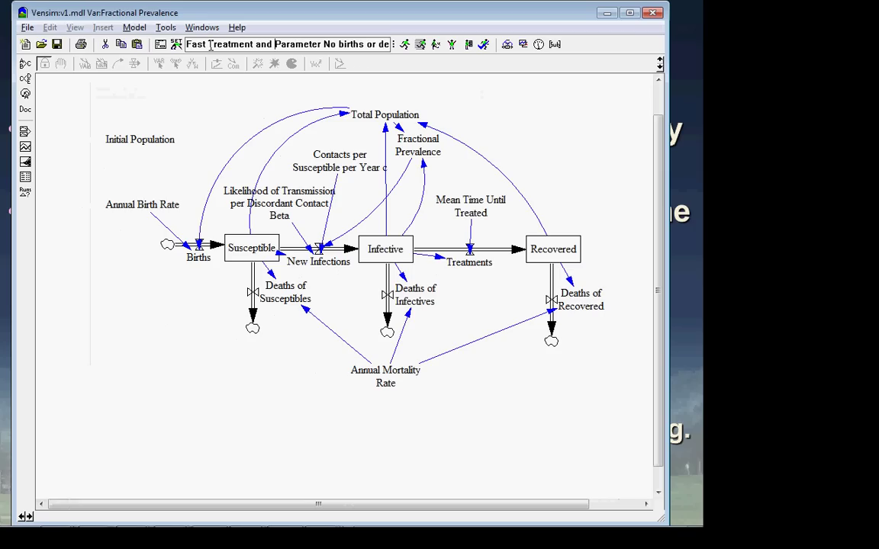
{"action": "type", "text": "Lower Mixing"}
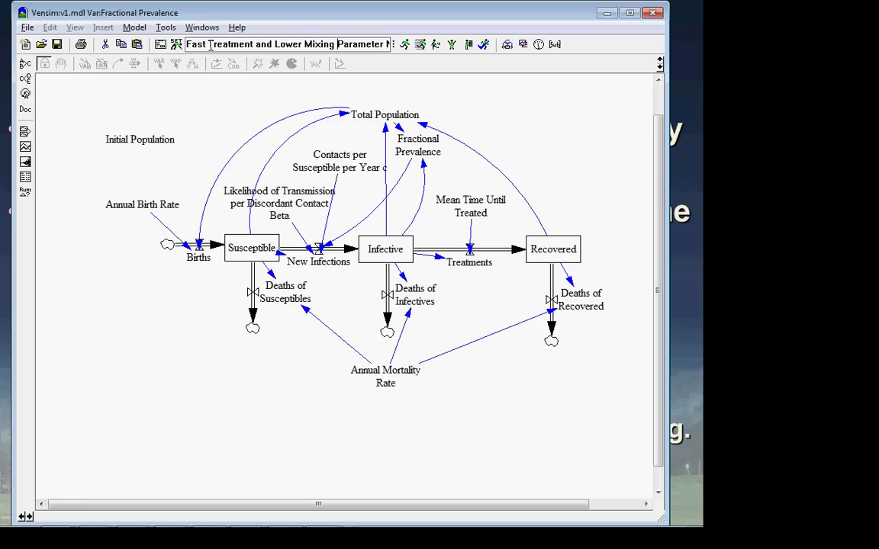
{"action": "key", "text": "Return"}
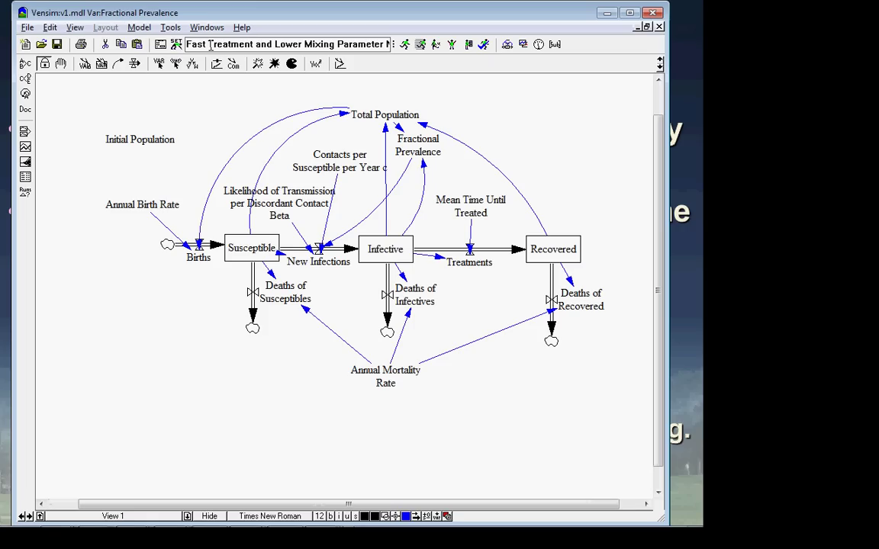
- Start a SyntheSim simulation with Mean Time Until Treated set to 0.83333 and Contacts per Susceptible per Year c set to 10
{"action": "left_click", "coordinate": [315, 63]}
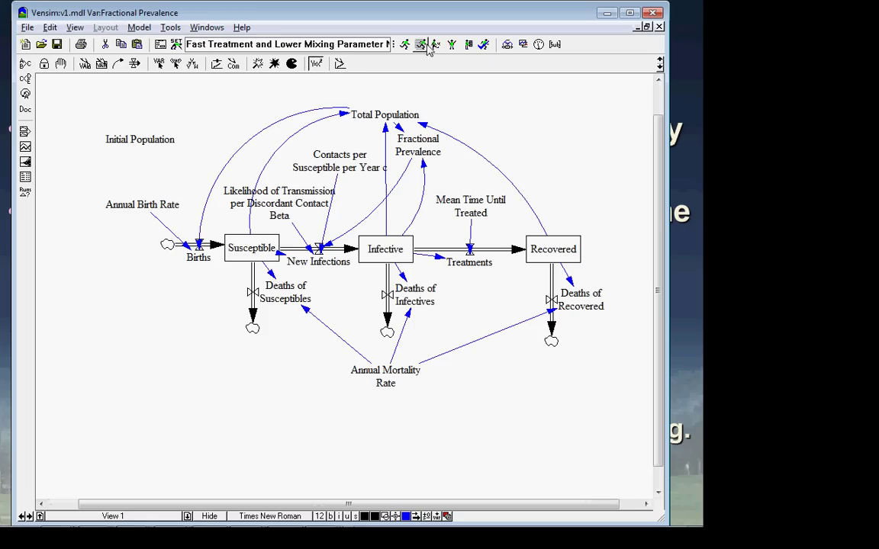
{"action": "left_click", "coordinate": [427, 45]}
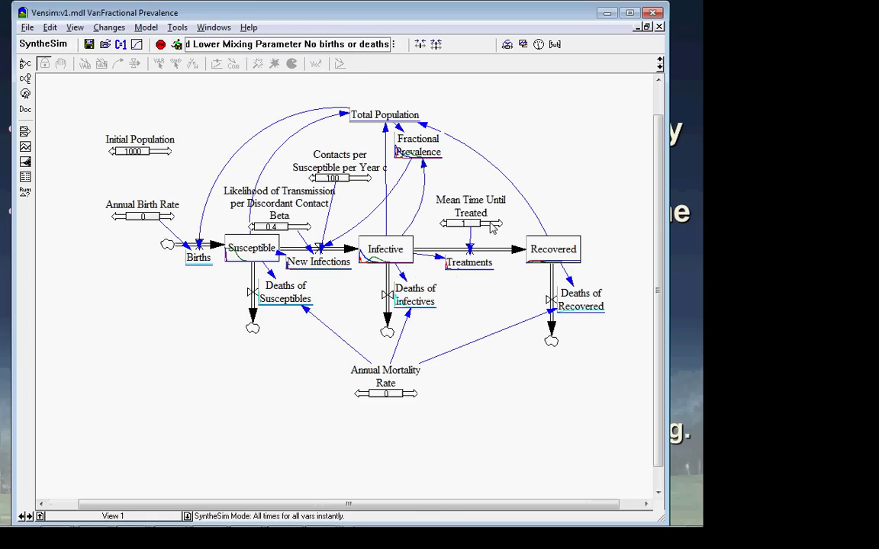
{"action": "right_click", "coordinate": [491, 222]}
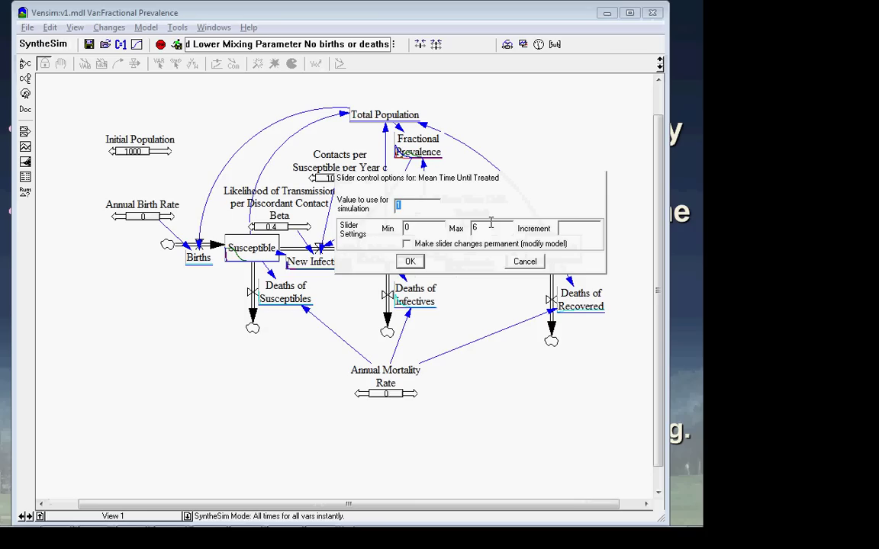
{"action": "type", "text": "0.83333"}
{"action": "key", "text": "Return"}
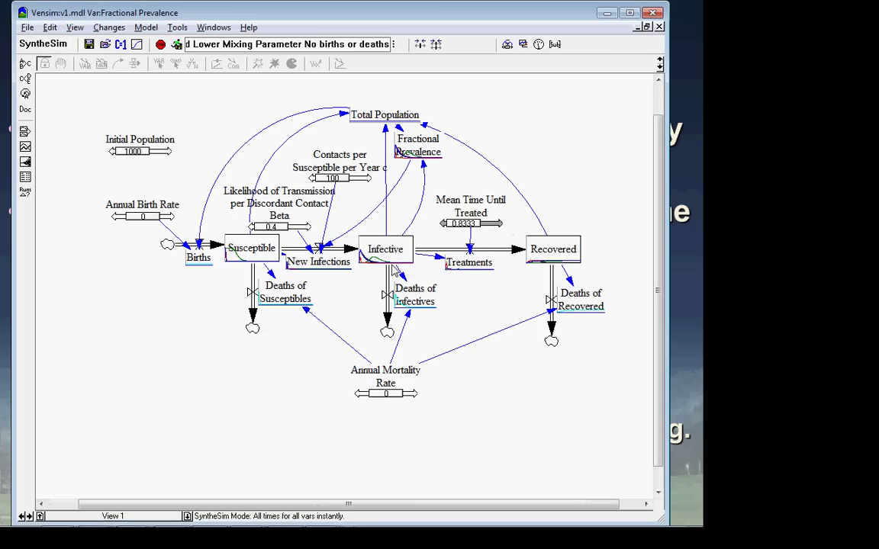
{"action": "right_click", "coordinate": [353, 179]}
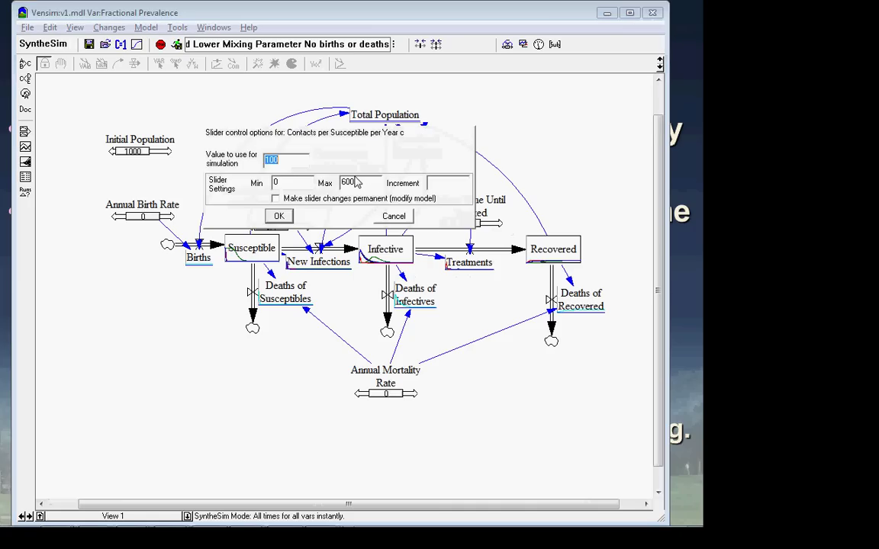
{"action": "key", "text": "Return"}
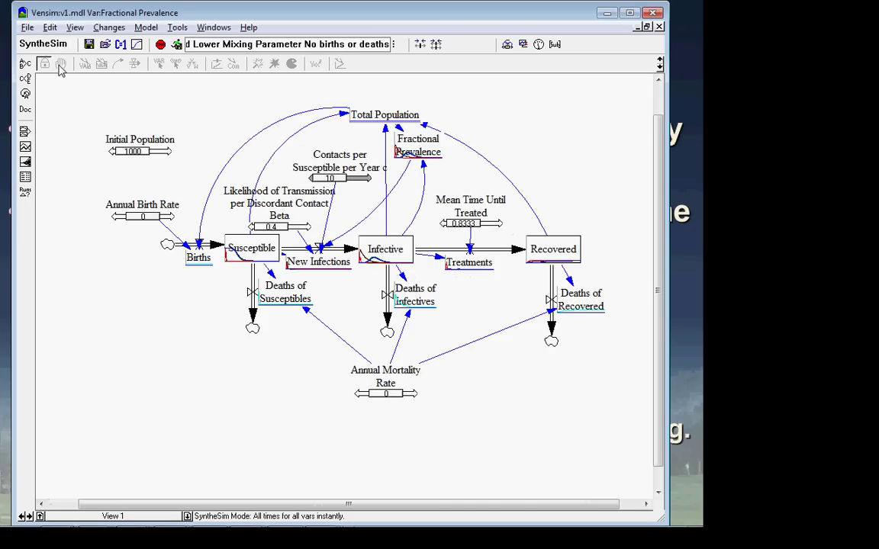
- Preview the Infective and Recovered curves, compare all runs in an enlarged Recovered graph, and close the graph
{"action": "mouse_move", "coordinate": [383, 263]}
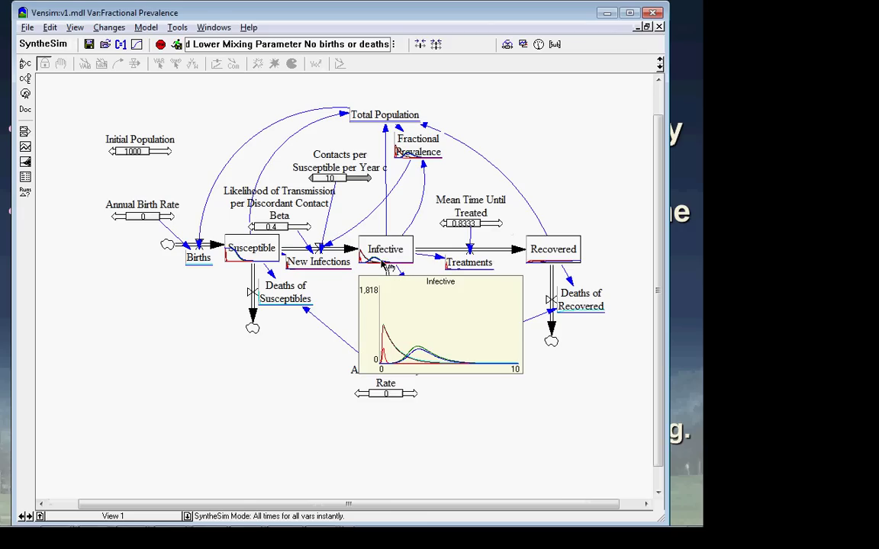
{"action": "mouse_move", "coordinate": [557, 256]}
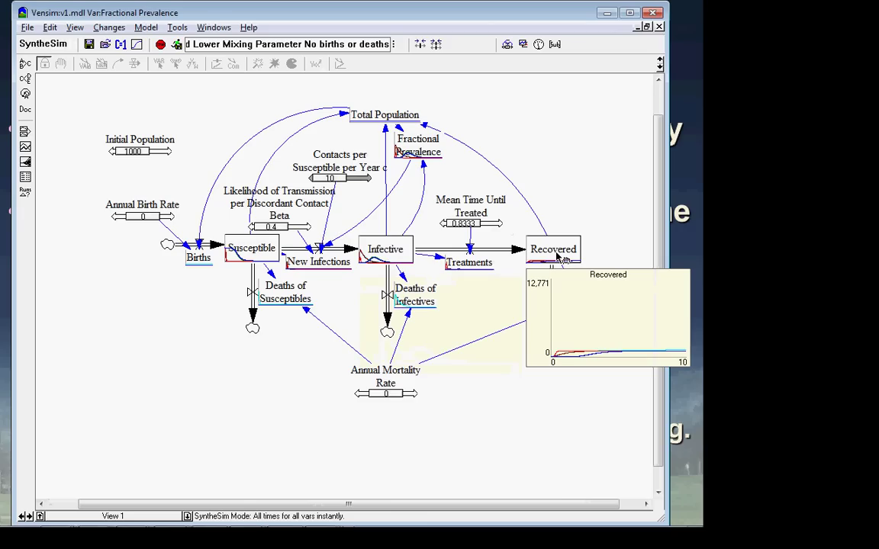
{"action": "left_click", "coordinate": [558, 257]}
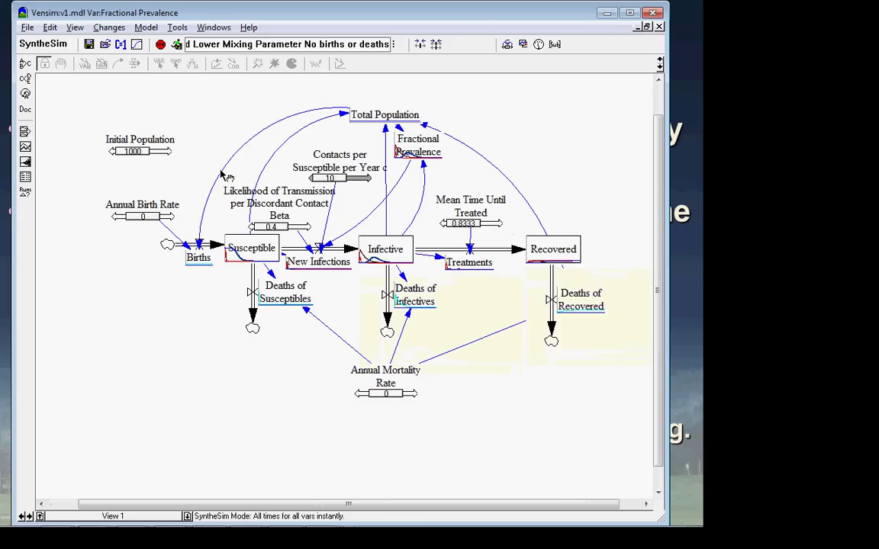
{"action": "left_click", "coordinate": [25, 147]}
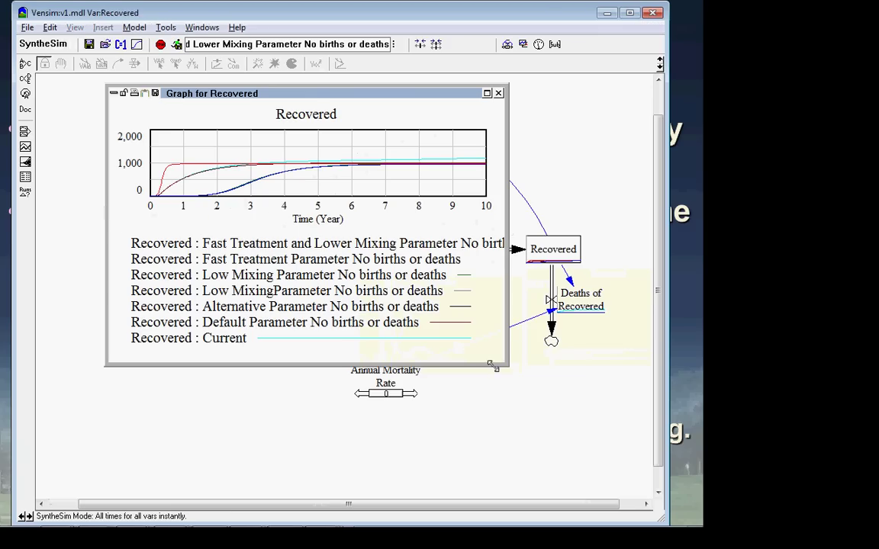
{"action": "left_click_drag", "start_coordinate": [505, 366], "coordinate": [624, 482]}
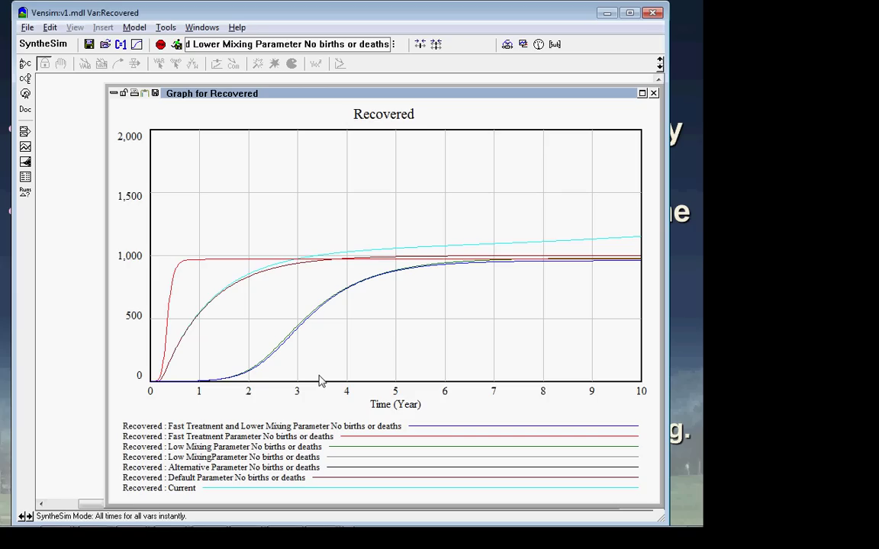
{"action": "left_click", "coordinate": [653, 93]}
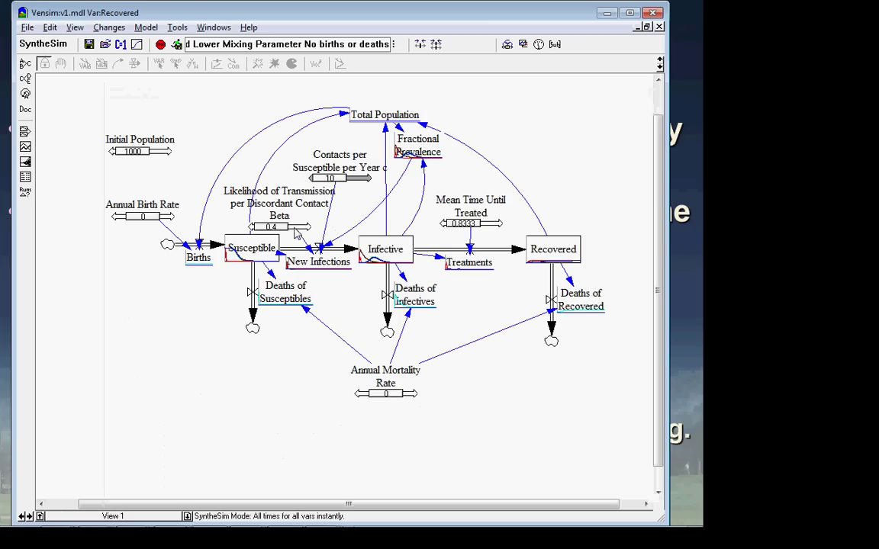
- Set Likelihood of Transmission per Discordant Contact Beta to 0.2
{"action": "right_click", "coordinate": [296, 231]}
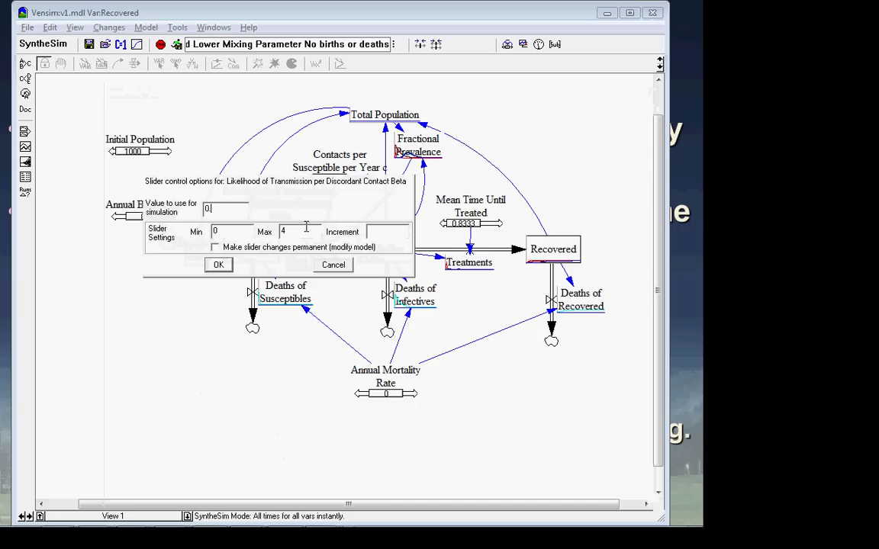
{"action": "type", "text": ".2"}
{"action": "key", "text": "Return"}
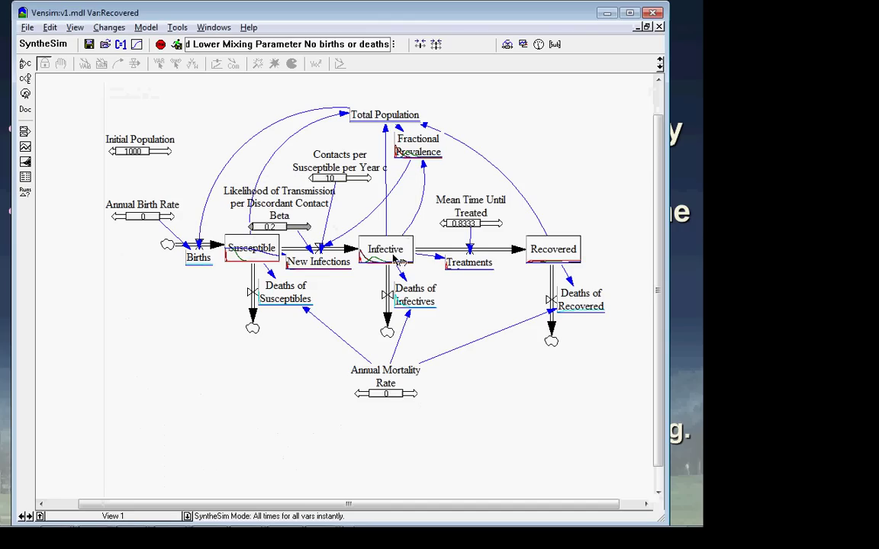
- Graph the Infective and Recovered stocks in turn for all runs, compare the curves, and close each graph
{"action": "left_click", "coordinate": [360, 238]}
{"action": "left_click", "coordinate": [25, 147]}
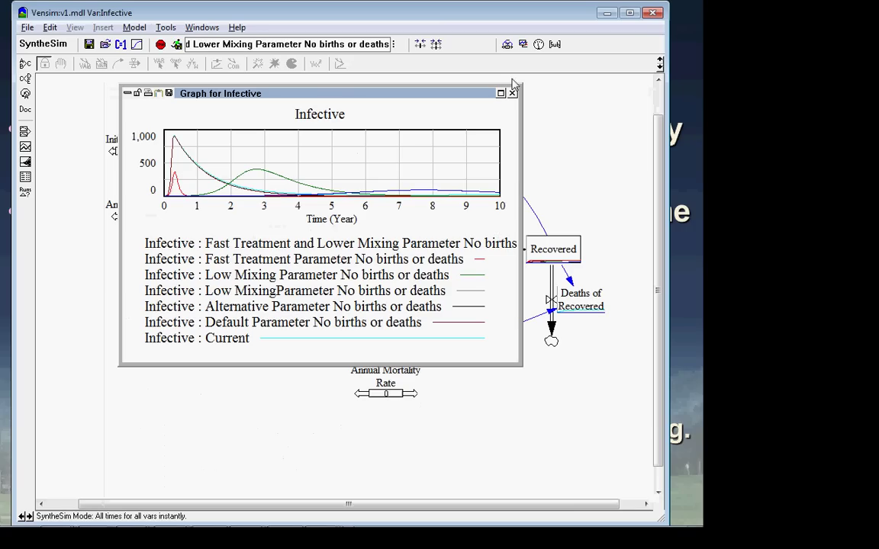
{"action": "left_click", "coordinate": [512, 92]}
{"action": "left_click", "coordinate": [544, 258]}
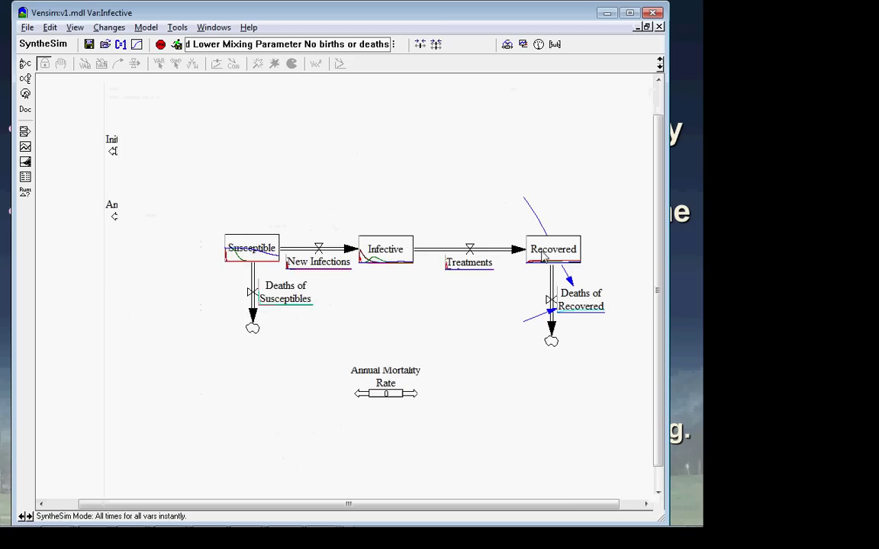
{"action": "left_click", "coordinate": [25, 146]}
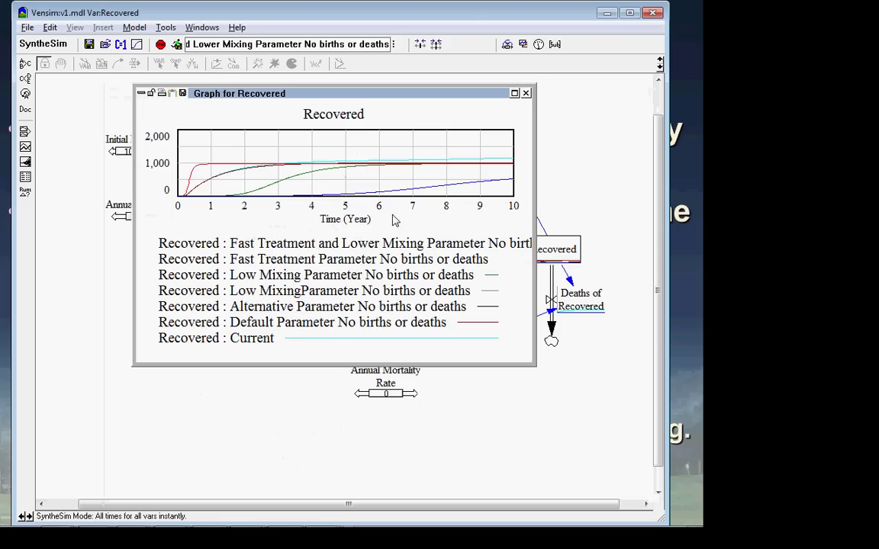
{"action": "left_click", "coordinate": [525, 94]}
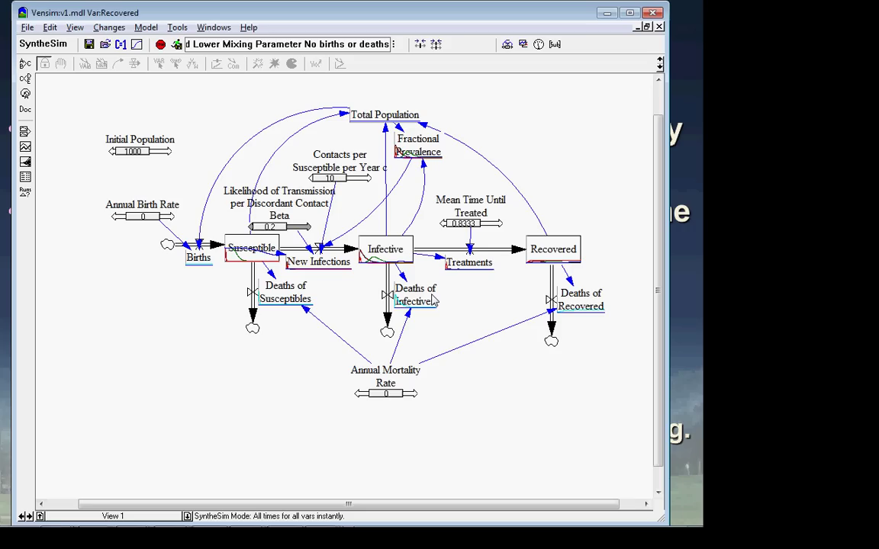
- Change Mean Time Until Treated to 0.0833 and preview the effect on the Infective stock
{"action": "right_click", "coordinate": [492, 229]}
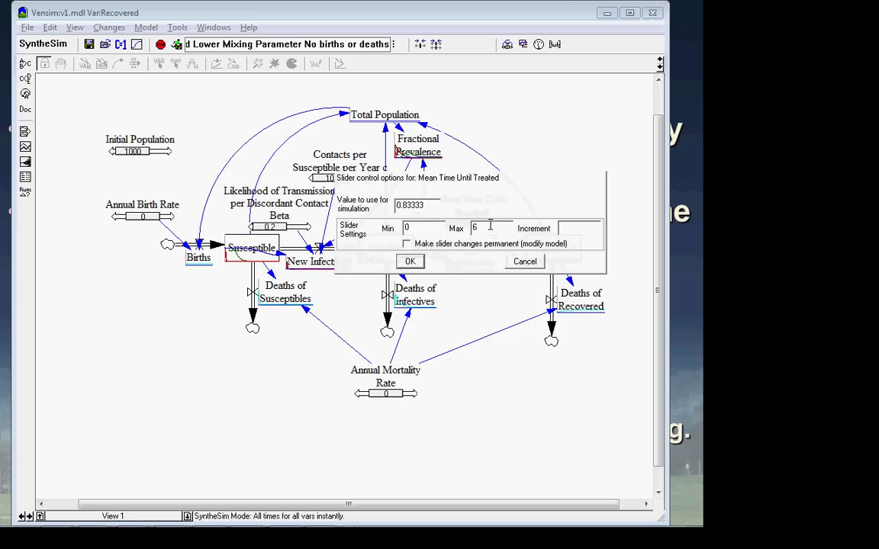
{"action": "key", "text": "Return"}
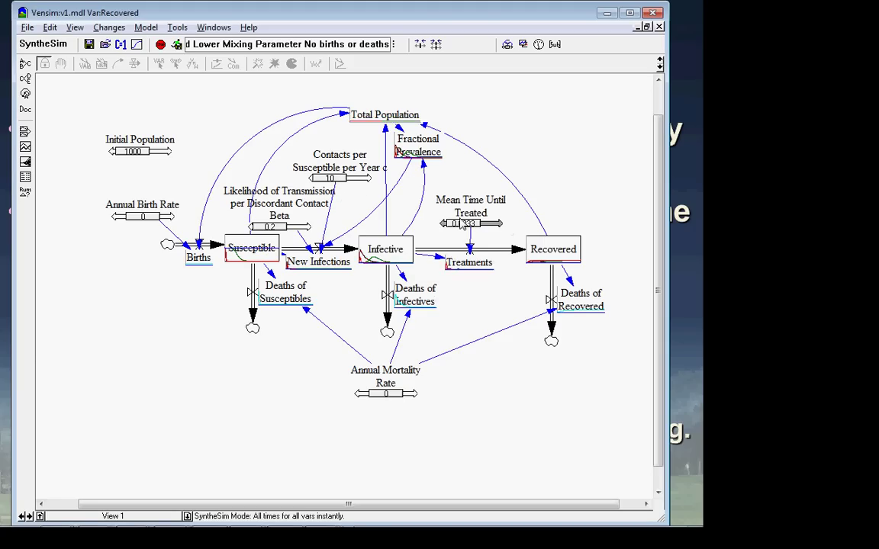
{"action": "mouse_move", "coordinate": [391, 260]}
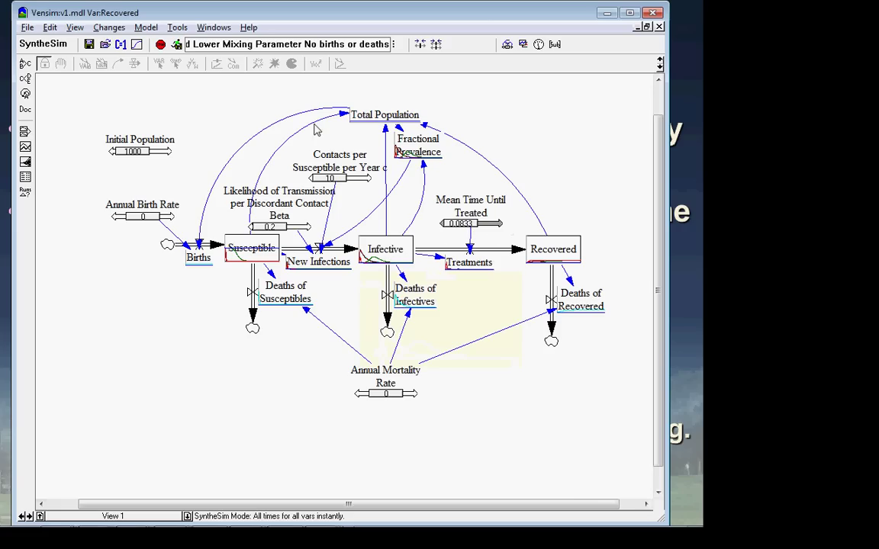
- Reset all constants to their base model values and set Contacts per Susceptible per Year c to 10
{"action": "left_click", "coordinate": [436, 43]}
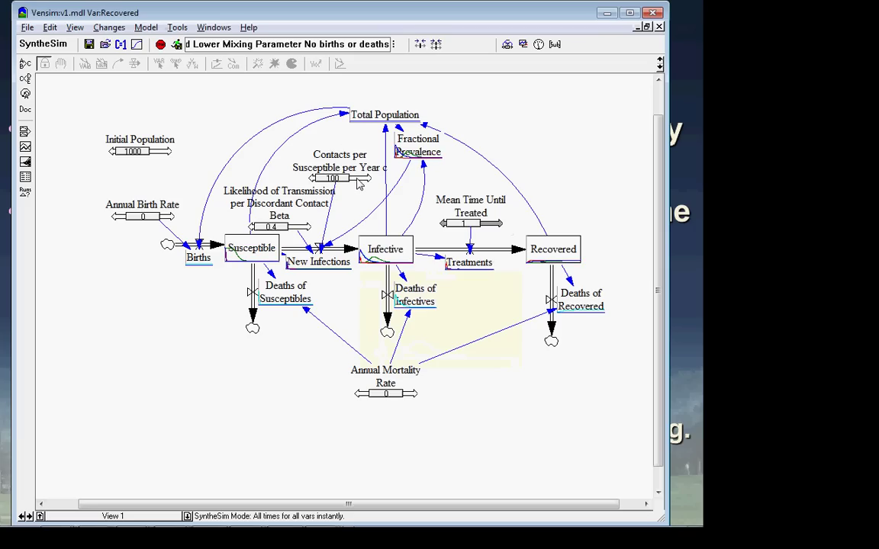
{"action": "right_click", "coordinate": [359, 181]}
{"action": "type", "text": "10"}
{"action": "key", "text": "Return"}
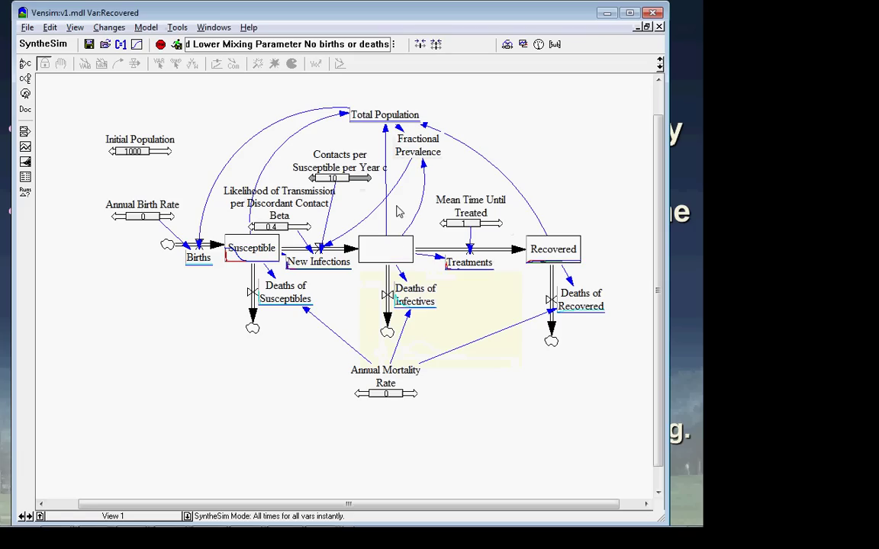
- Set Mean Time Until Treated to 0.0833 for the combined scenario
{"action": "right_click", "coordinate": [489, 226]}
{"action": "type", "text": "0.08"}
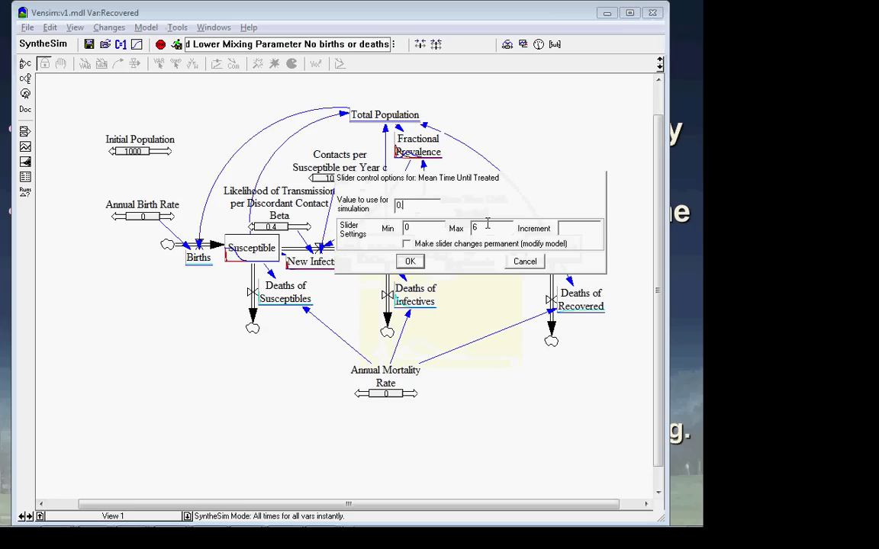
{"action": "type", "text": "33"}
{"action": "key", "text": "Return"}
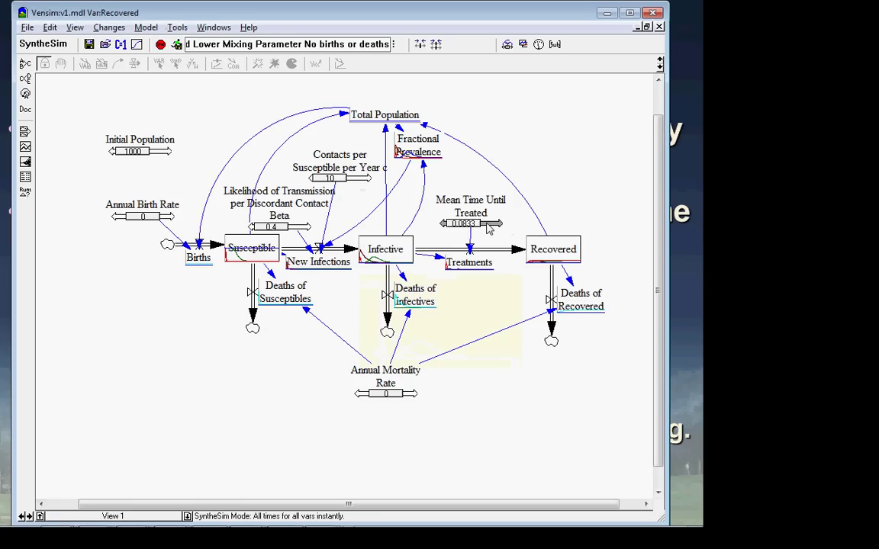
- Graph Fractional Prevalence for all runs, maximize the graph to compare the outbreak peaks, and close it
{"action": "left_click", "coordinate": [381, 244]}
{"action": "left_click", "coordinate": [417, 150]}
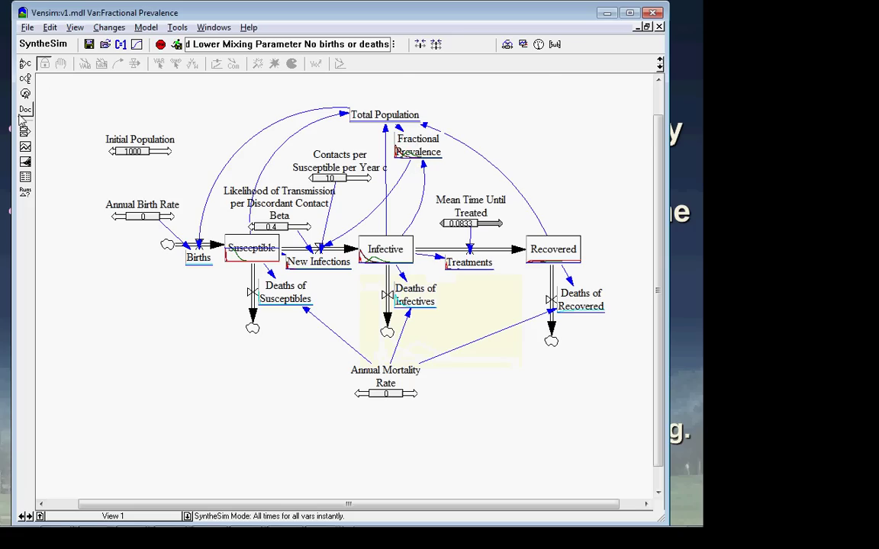
{"action": "left_click", "coordinate": [25, 146]}
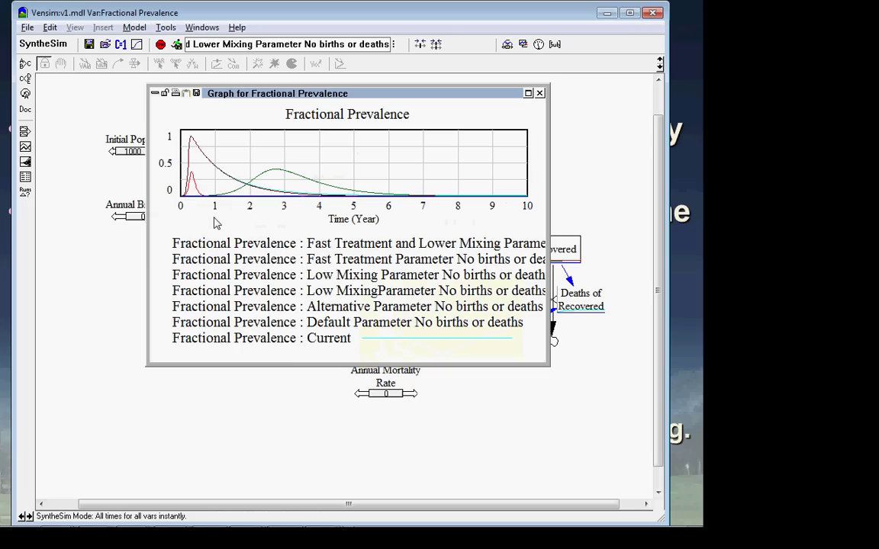
{"action": "double_click", "coordinate": [300, 95]}
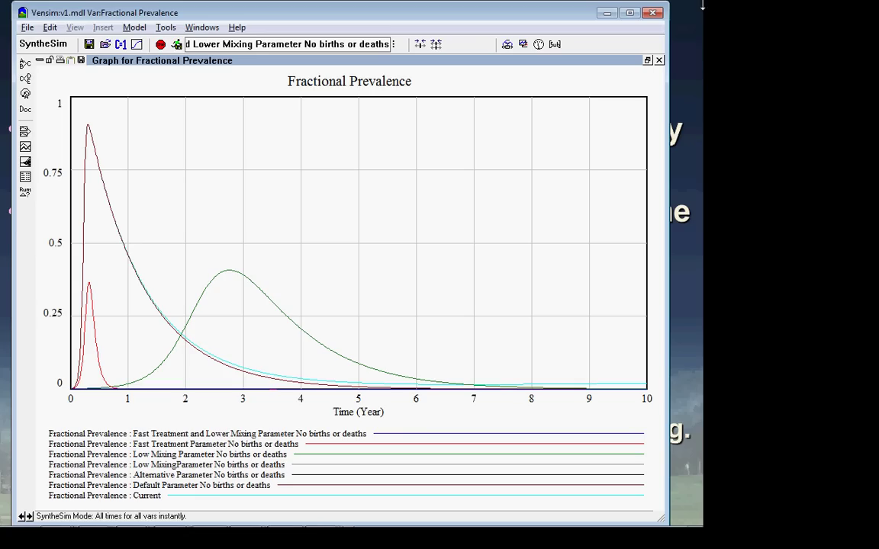
{"action": "left_click", "coordinate": [659, 60]}
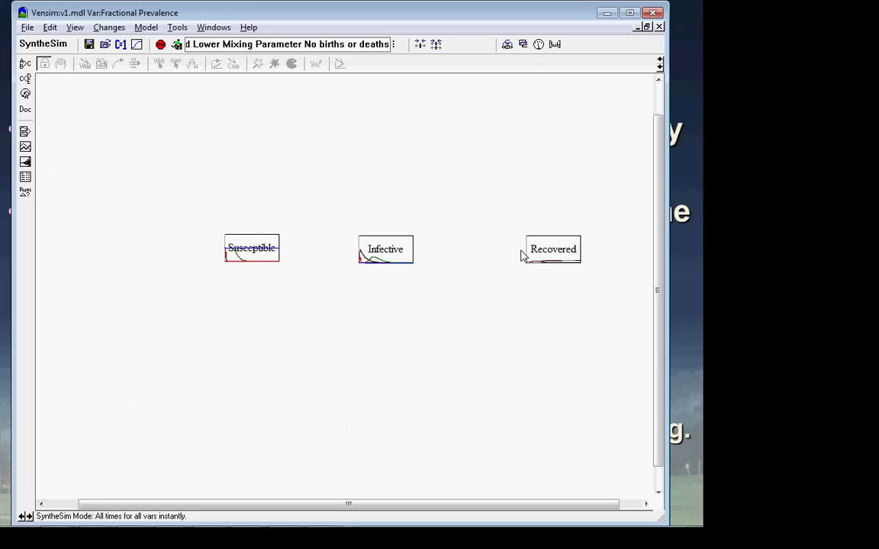
- Graph the Recovered stock for all runs, compare the combined scenario with the other curves, and close the graph
{"action": "left_click", "coordinate": [545, 258]}
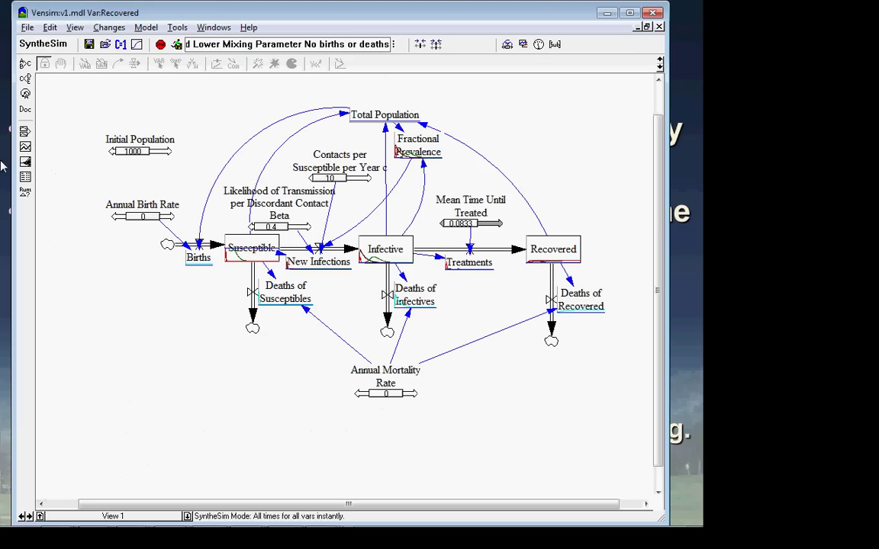
{"action": "left_click", "coordinate": [25, 148]}
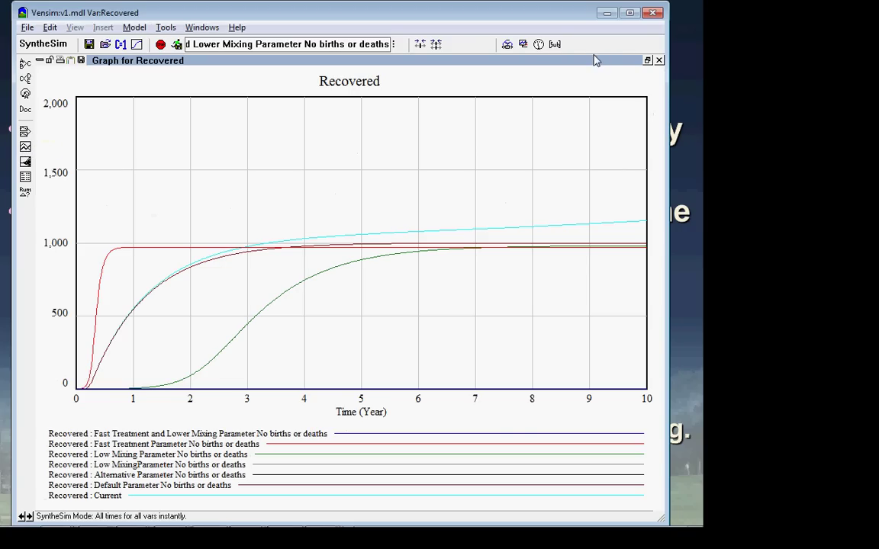
{"action": "left_click", "coordinate": [660, 60]}
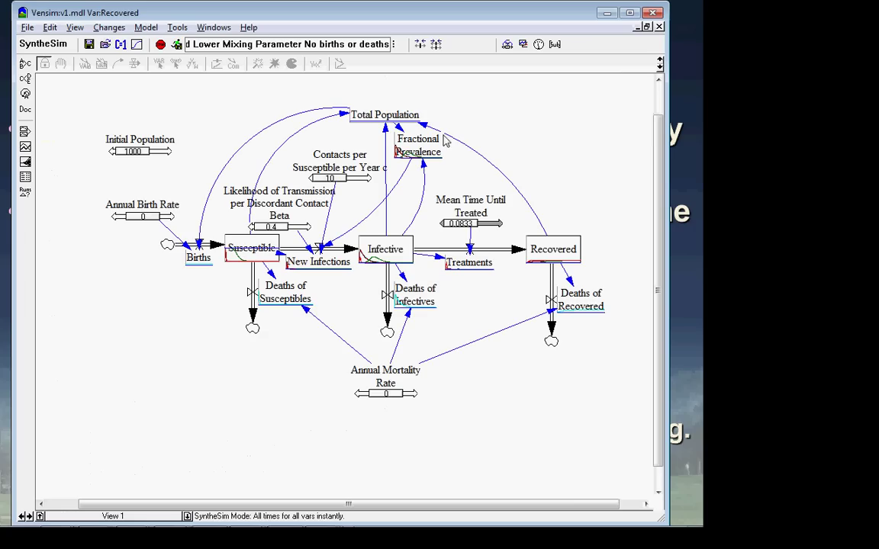
- Show Fractional Prevalence for all runs in a table and examine the values at year 10
{"action": "left_click", "coordinate": [412, 162]}
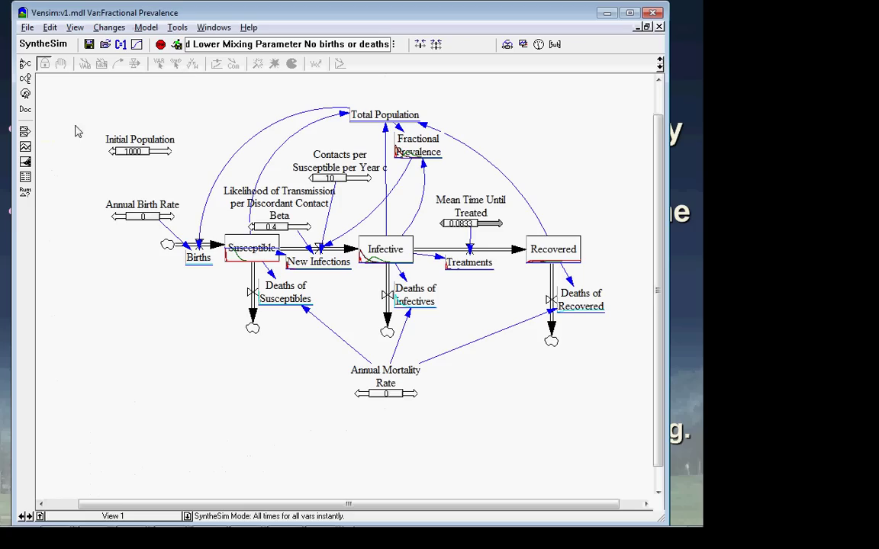
{"action": "left_click", "coordinate": [26, 176]}
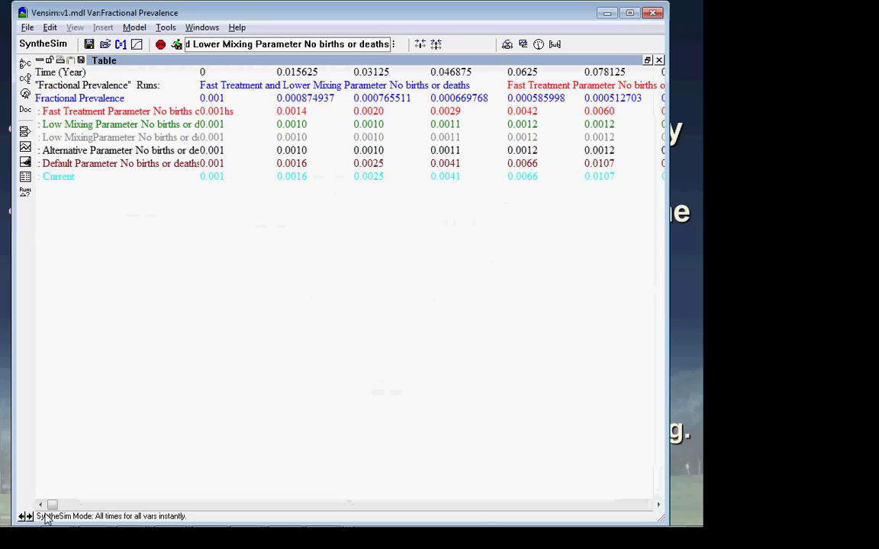
{"action": "left_click", "coordinate": [339, 504]}
{"action": "left_click", "coordinate": [647, 504]}
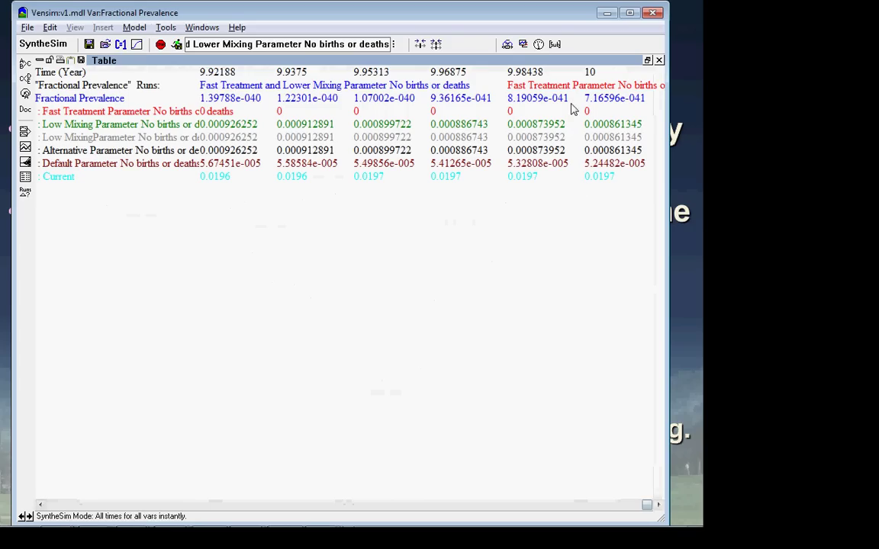
- Show the Recovered stock for all runs in a table, examine the values at year 10, and close the table
{"action": "left_click", "coordinate": [659, 61]}
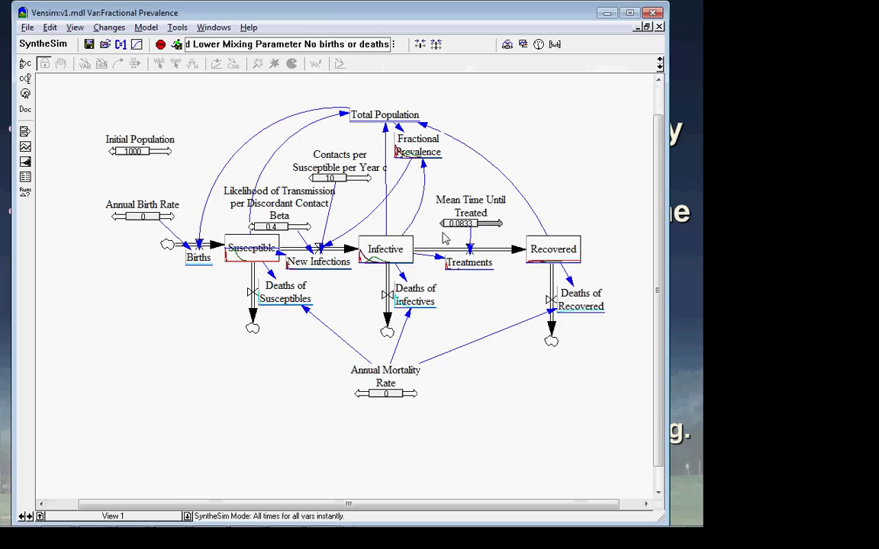
{"action": "left_click", "coordinate": [536, 249]}
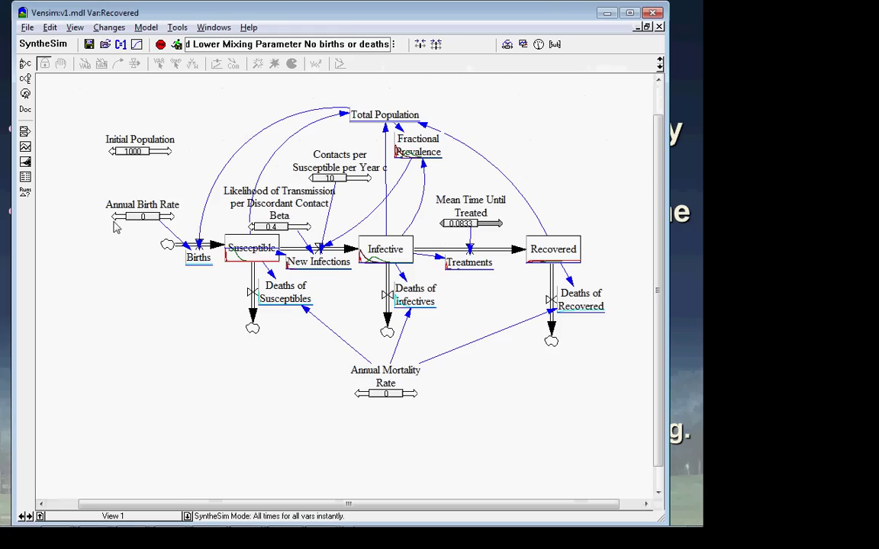
{"action": "left_click", "coordinate": [25, 176]}
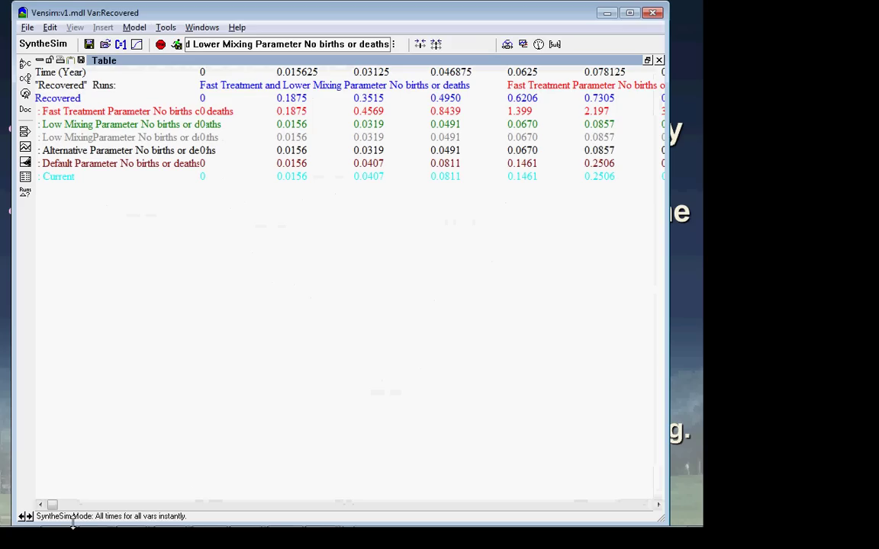
{"action": "left_click_drag", "start_coordinate": [54, 504], "coordinate": [664, 519]}
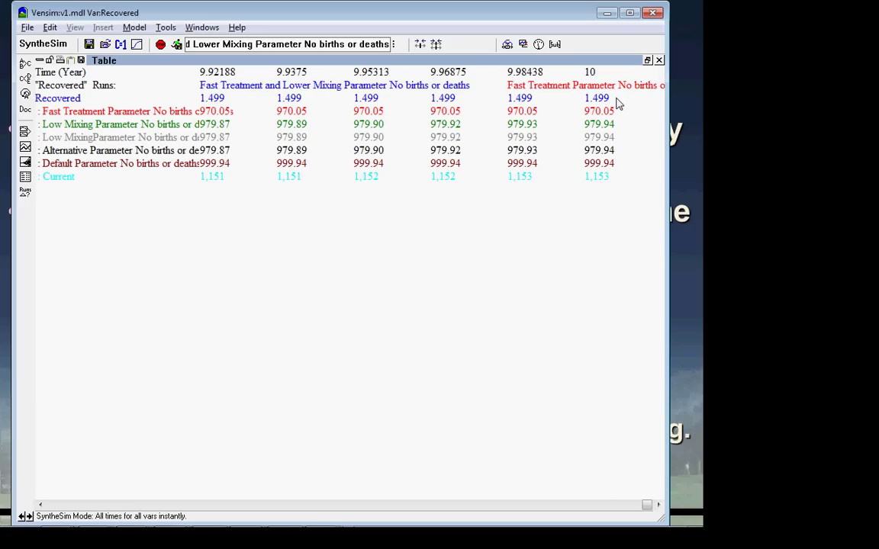
{"action": "left_click", "coordinate": [659, 59]}
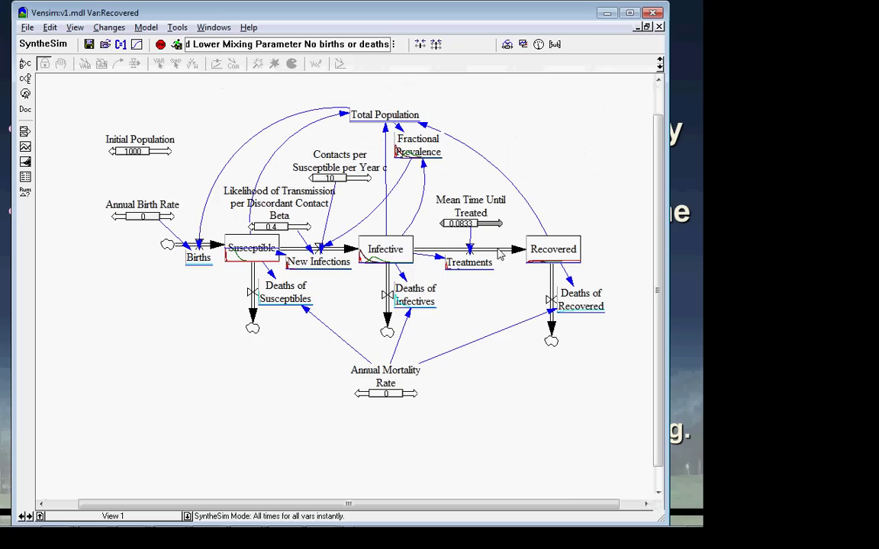
- Show the Infective stock for all runs in a table, compare the earliest time steps, and close the table
{"action": "left_click", "coordinate": [375, 257]}
{"action": "left_click", "coordinate": [25, 176]}
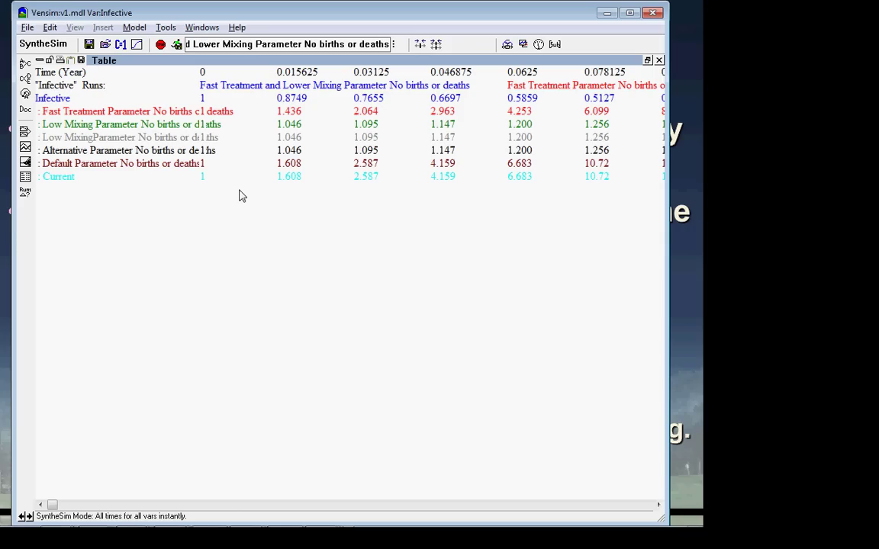
{"action": "left_click", "coordinate": [659, 60]}
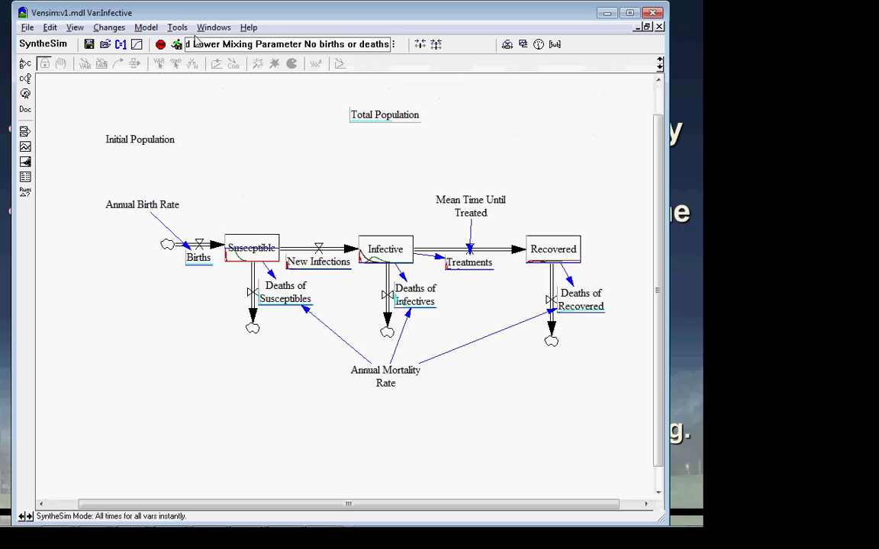
- Stop the SyntheSim simulation and check the equation of Contacts per Susceptible per Year c
{"action": "left_click", "coordinate": [161, 44]}
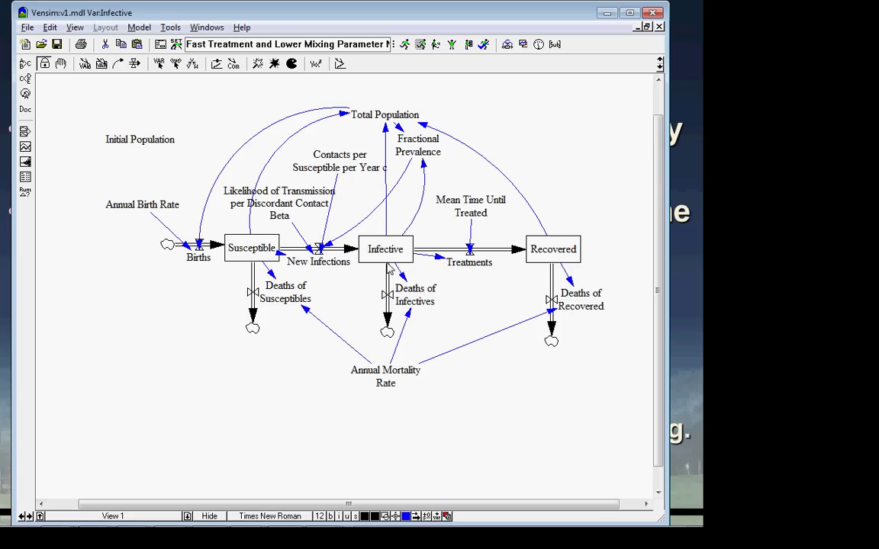
{"action": "scroll", "coordinate": [389, 269], "scroll_direction": "left", "scroll_amount": 1}
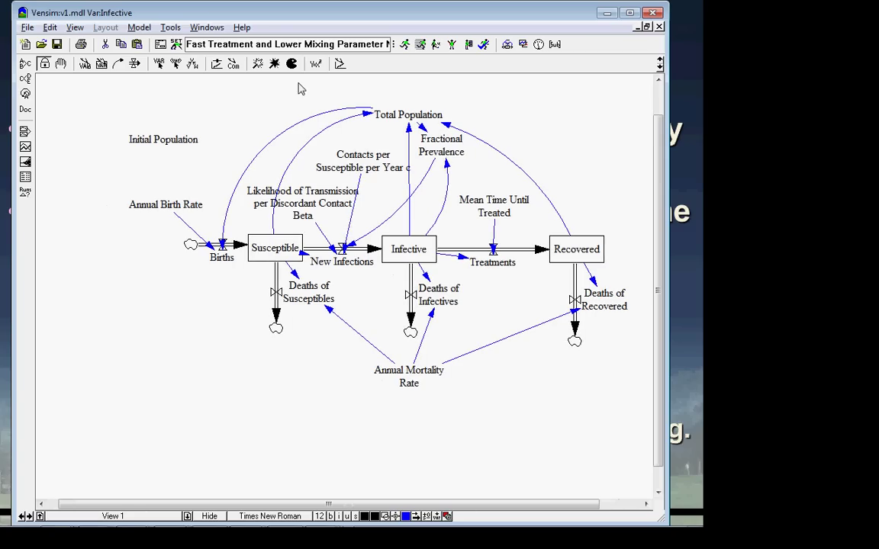
{"action": "left_click", "coordinate": [316, 64]}
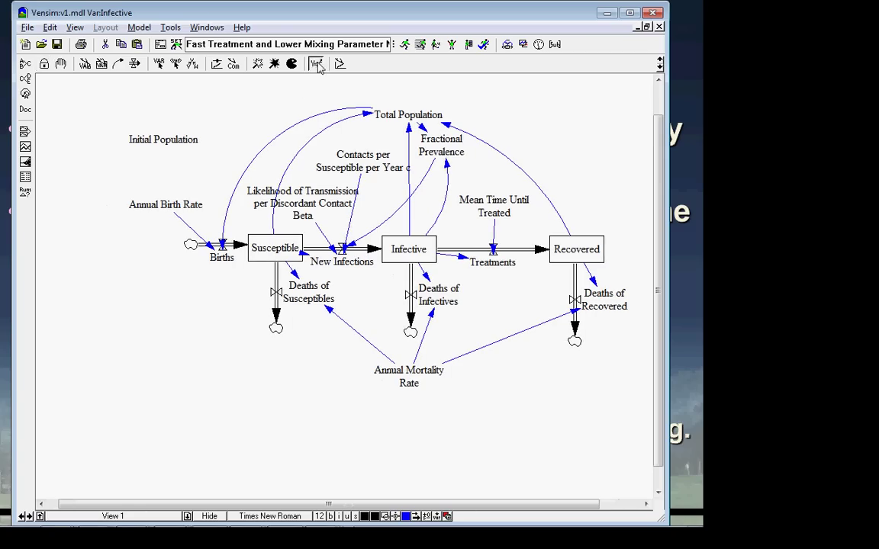
{"action": "left_click", "coordinate": [368, 169]}
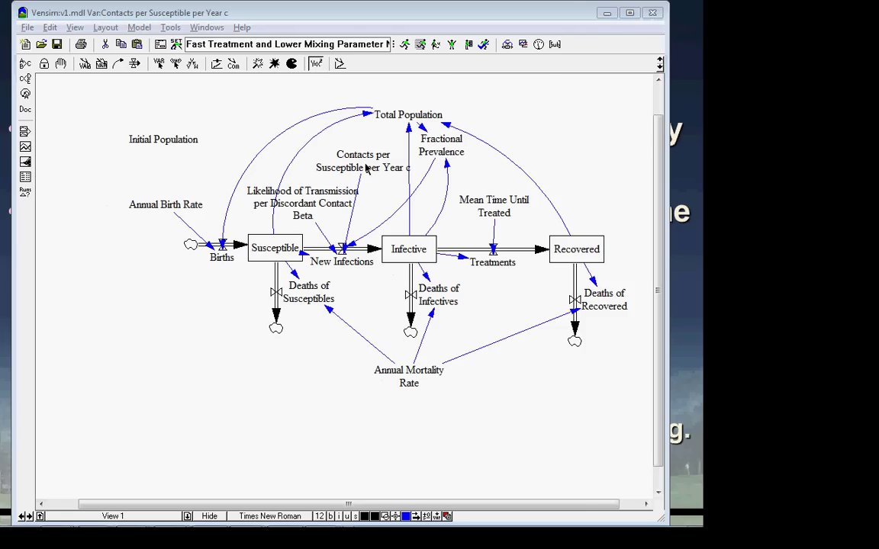
{"action": "left_click", "coordinate": [368, 169]}
{"action": "key", "text": "Return"}
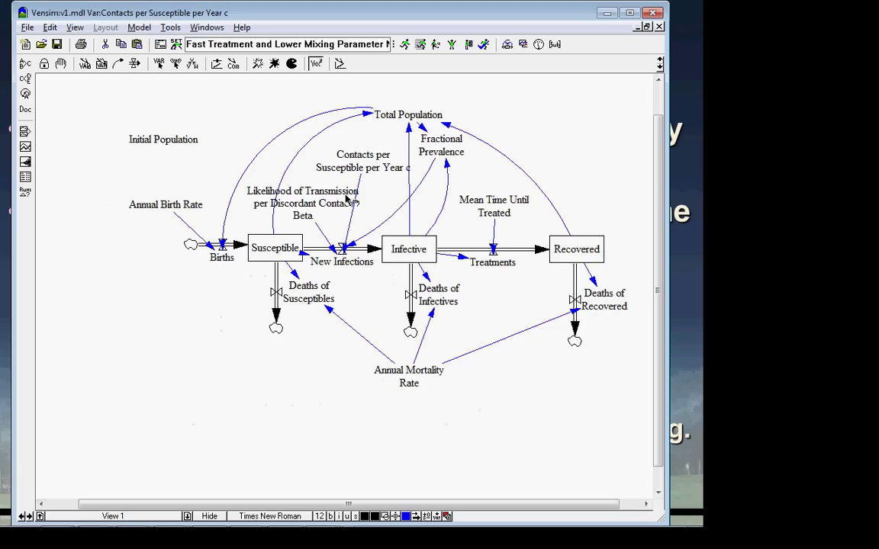
- Check the equations of Mean Time Until Treated and Likelihood of Transmission per Discordant Contact Beta
{"action": "left_click", "coordinate": [480, 211]}
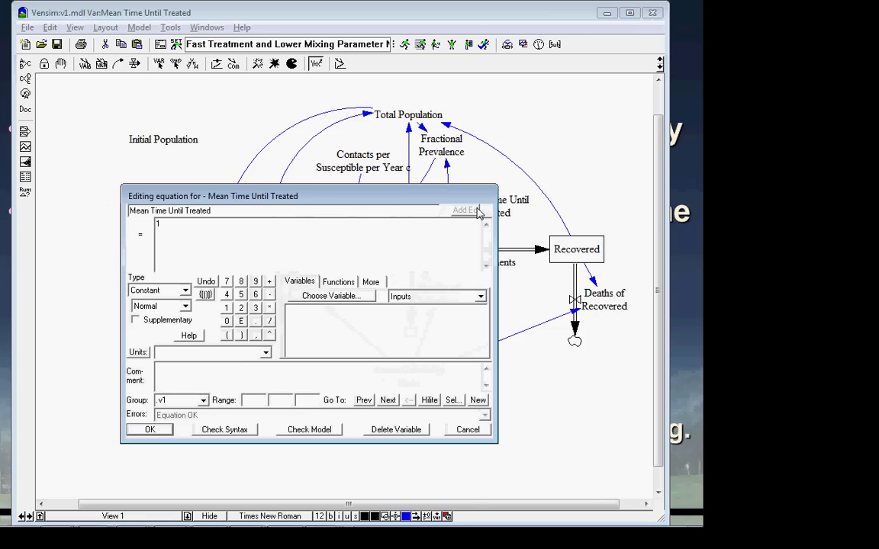
{"action": "key", "text": "Return"}
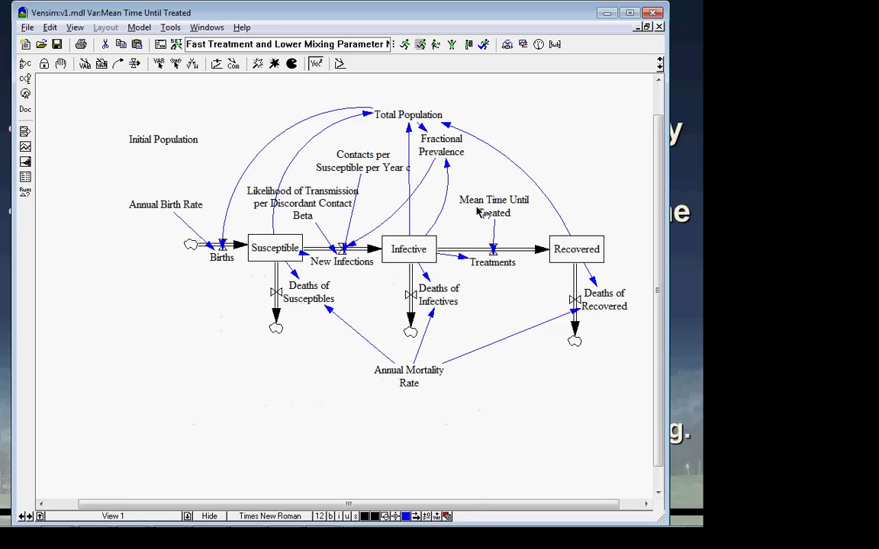
{"action": "left_click", "coordinate": [302, 218]}
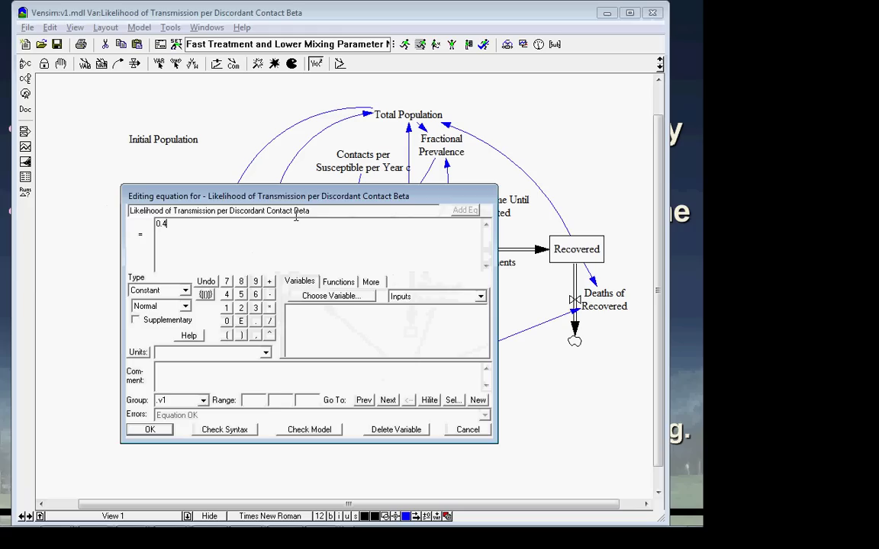
{"action": "key", "text": "Return"}
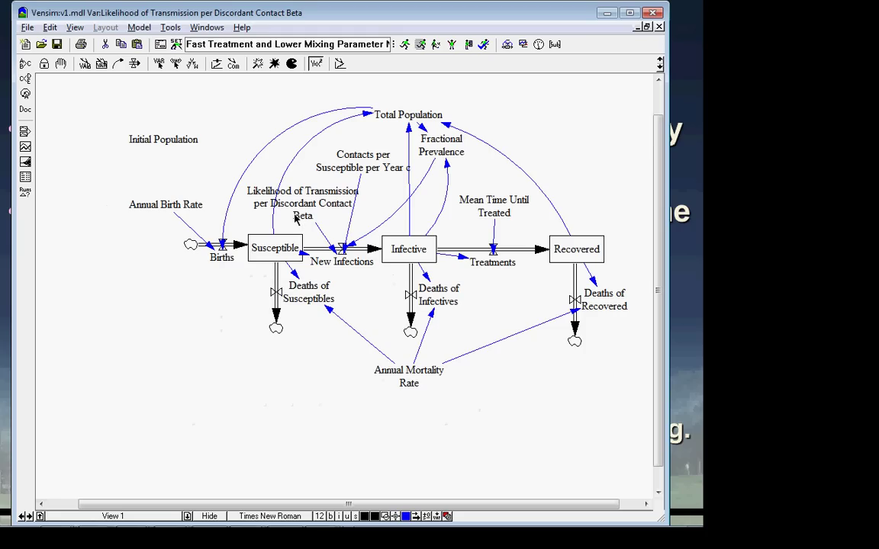
{"action": "left_click", "coordinate": [296, 218]}
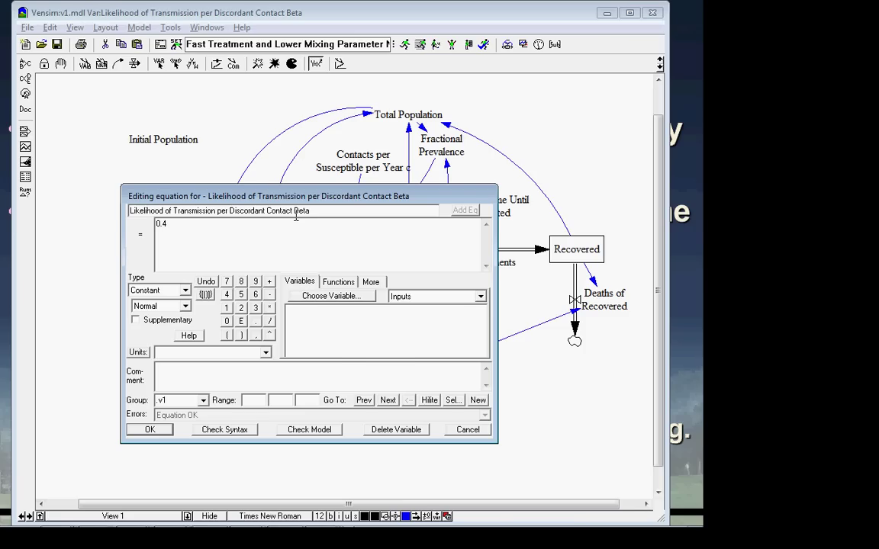
{"action": "key", "text": "Return"}
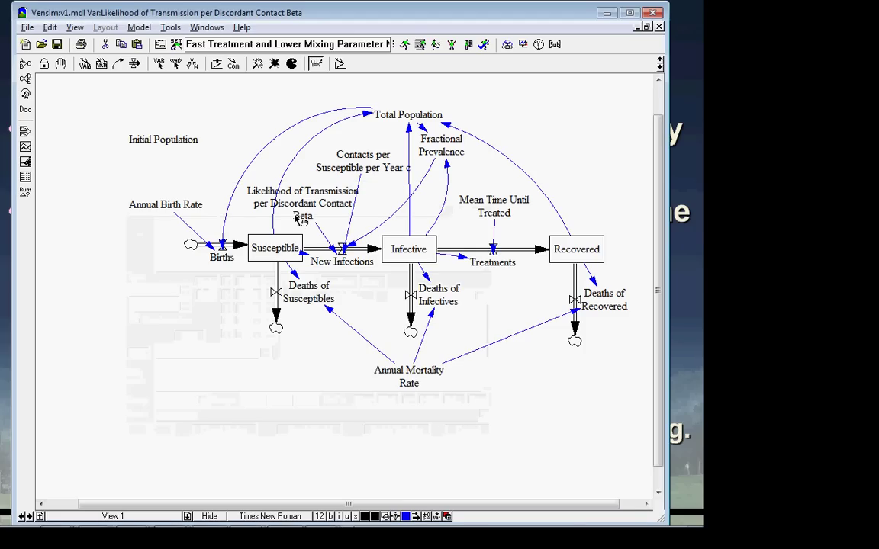
- Review the constants of Contacts per Susceptible per Year c and Mean Time Until Treated again, keeping both equations
{"action": "left_click", "coordinate": [355, 166]}
{"action": "left_click", "coordinate": [355, 166]}
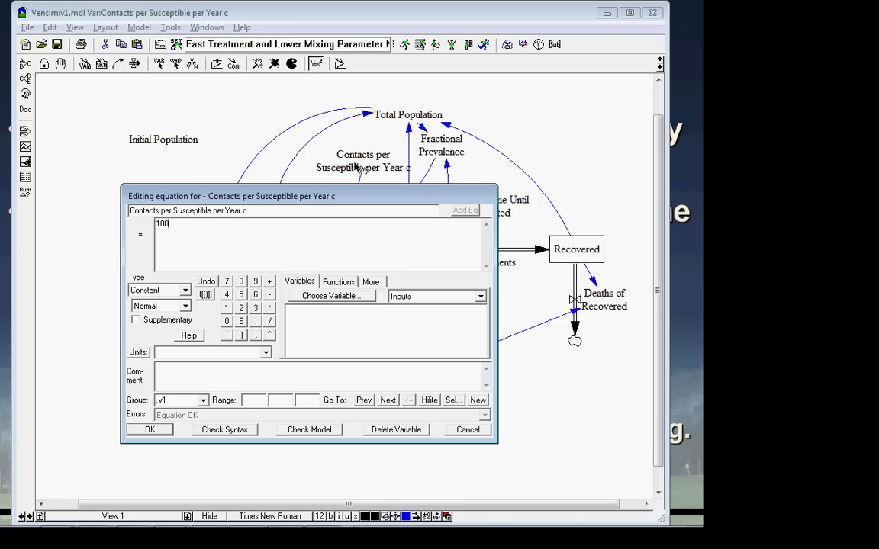
{"action": "left_click", "coordinate": [149, 430]}
{"action": "left_click", "coordinate": [490, 210]}
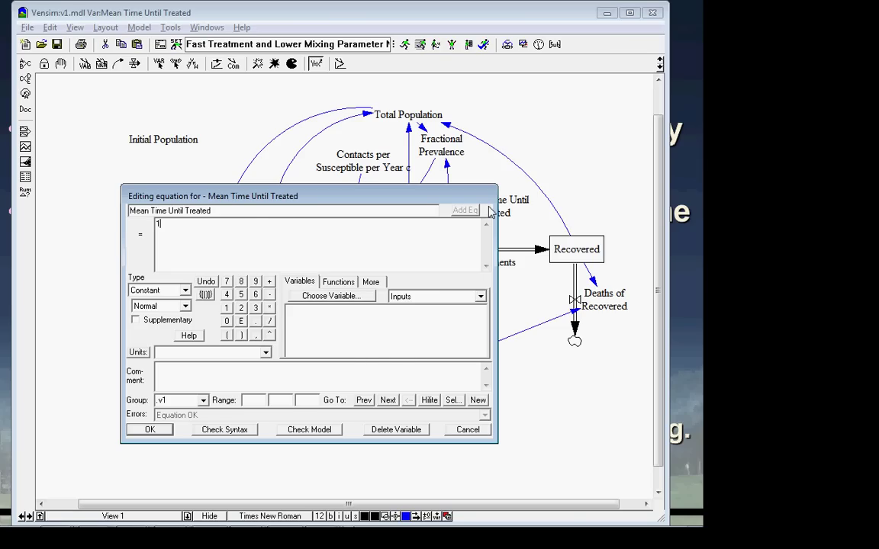
{"action": "key", "text": "Return"}
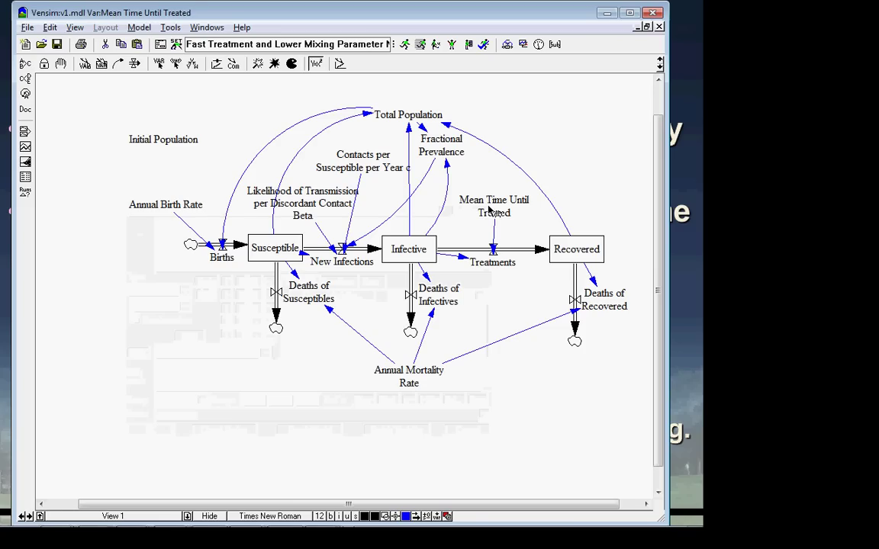
{"action": "scroll", "coordinate": [490, 210], "scroll_direction": "left", "scroll_amount": 1}
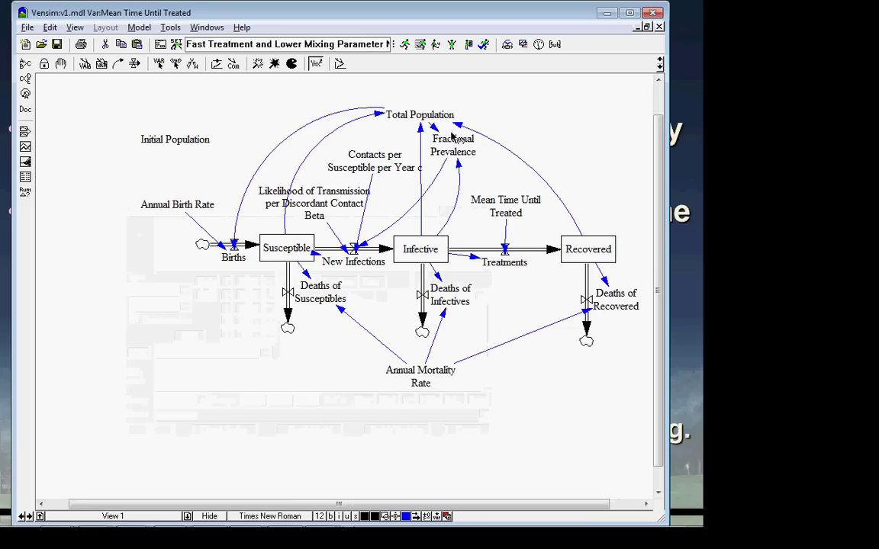